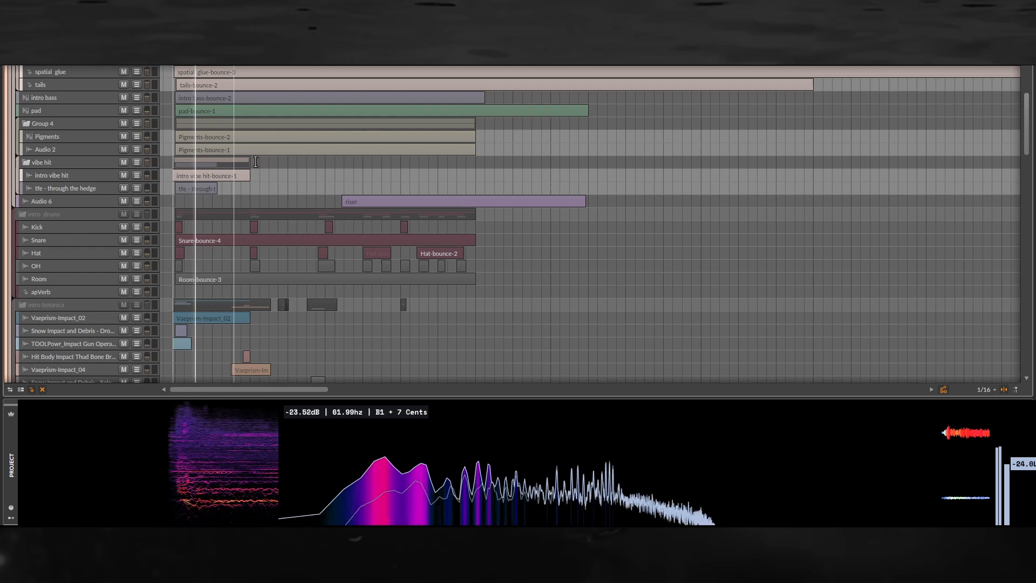
Examine the intro melody, drum and botanics tracks through to the big transition effects as the song plays.
{"action": "scroll", "coordinate": [255, 162], "scroll_direction": "down", "scroll_amount": 5}
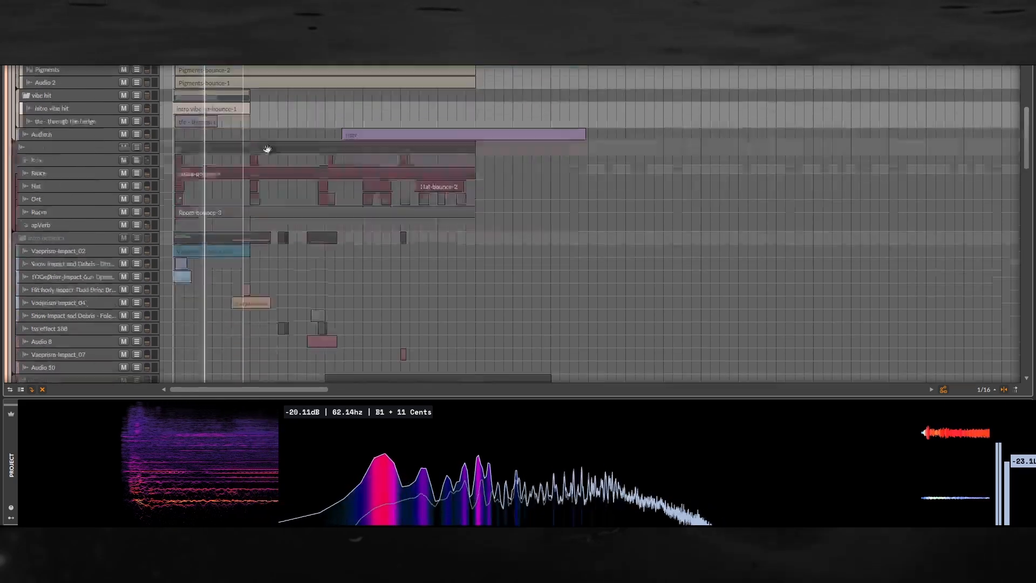
{"action": "scroll", "coordinate": [347, 178], "scroll_direction": "up", "scroll_amount": 2, "text": "ctrl"}
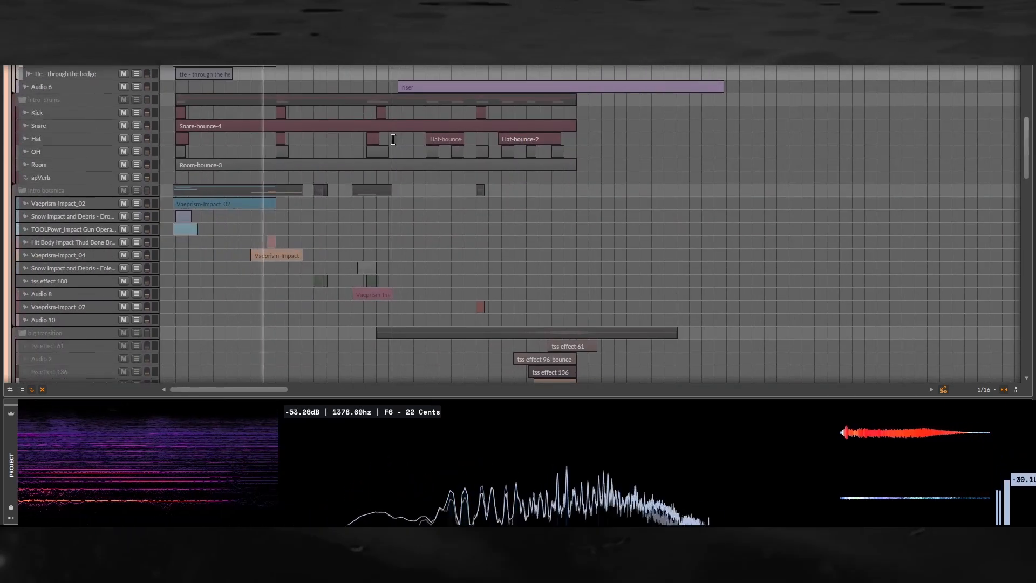
{"action": "scroll", "coordinate": [428, 229], "scroll_direction": "up", "scroll_amount": 8}
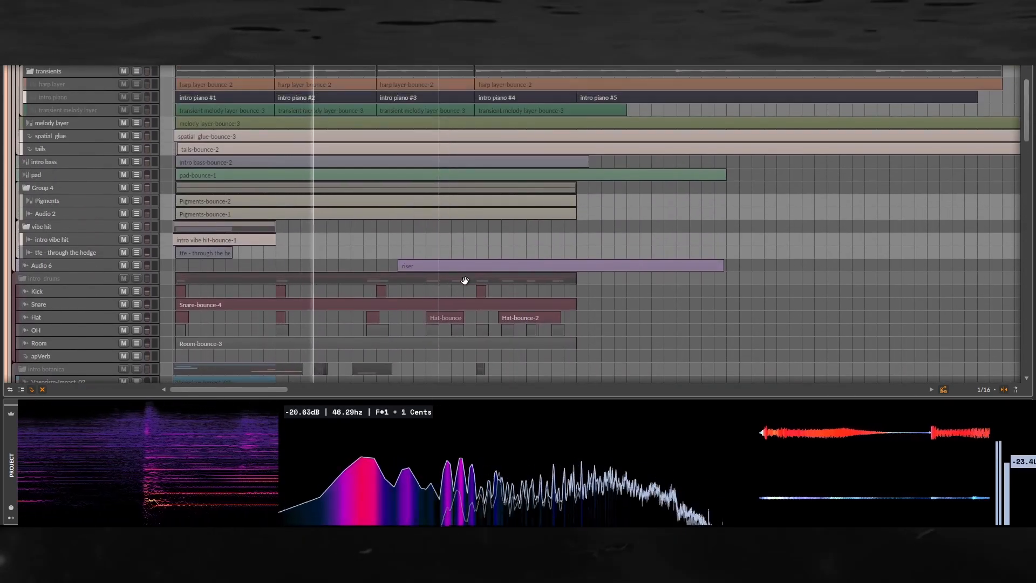
{"action": "scroll", "coordinate": [460, 252], "scroll_direction": "up", "scroll_amount": 2}
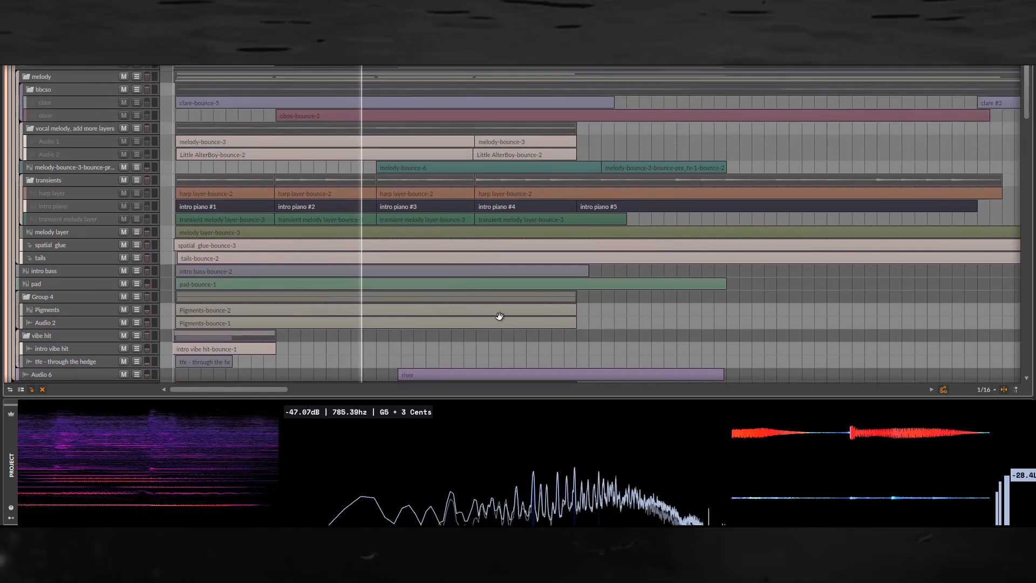
{"action": "scroll", "coordinate": [565, 293], "scroll_direction": "down", "scroll_amount": 6}
{"action": "scroll", "coordinate": [564, 293], "scroll_direction": "down", "scroll_amount": 7}
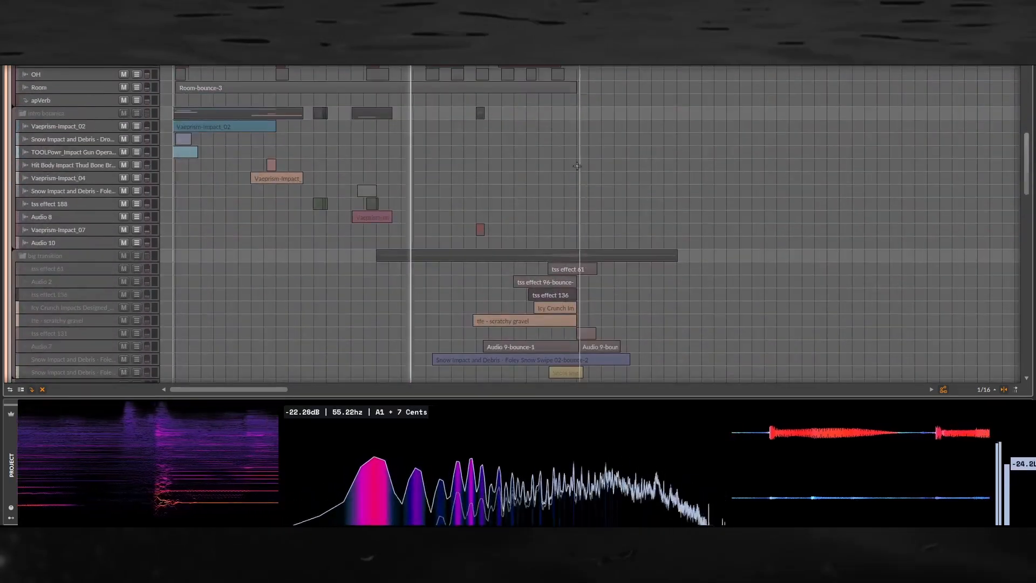
{"action": "scroll", "coordinate": [568, 190], "scroll_direction": "down", "scroll_amount": 4}
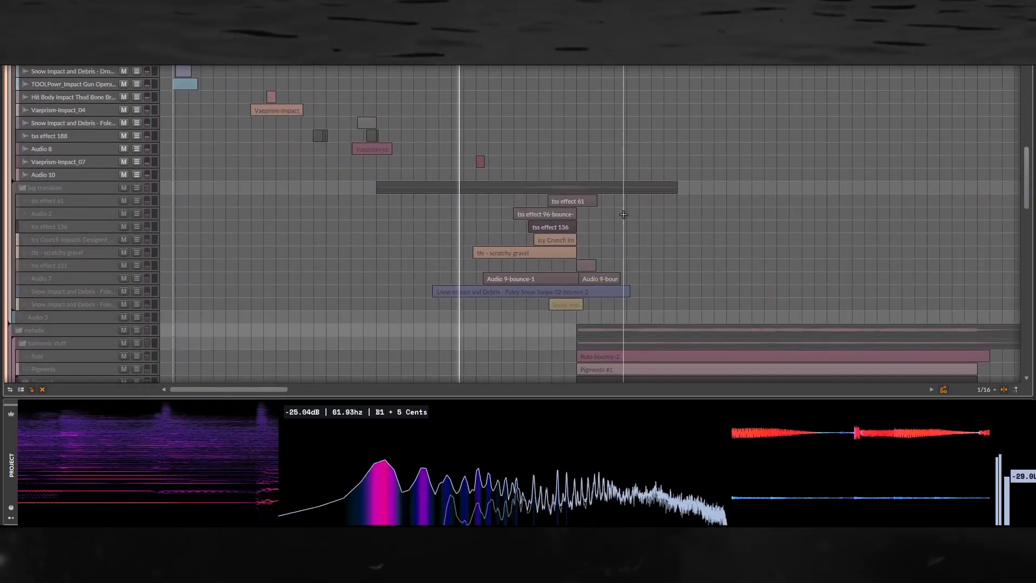
{"action": "scroll", "coordinate": [624, 190], "scroll_direction": "down", "scroll_amount": 5}
{"action": "scroll", "coordinate": [624, 189], "scroll_direction": "right", "scroll_amount": 2}
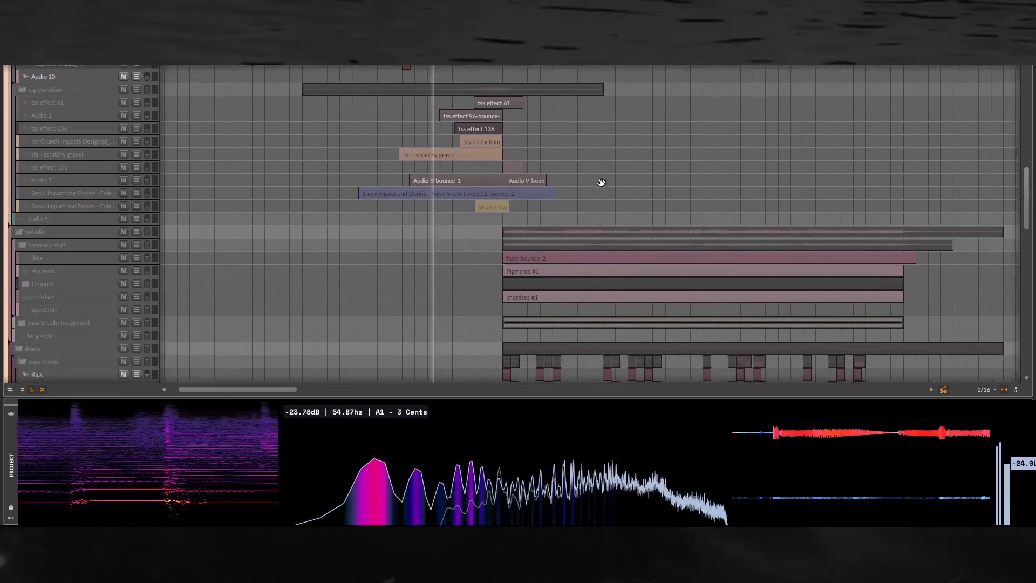
{"action": "left_click_drag", "start_coordinate": [572, 188], "coordinate": [529, 178]}
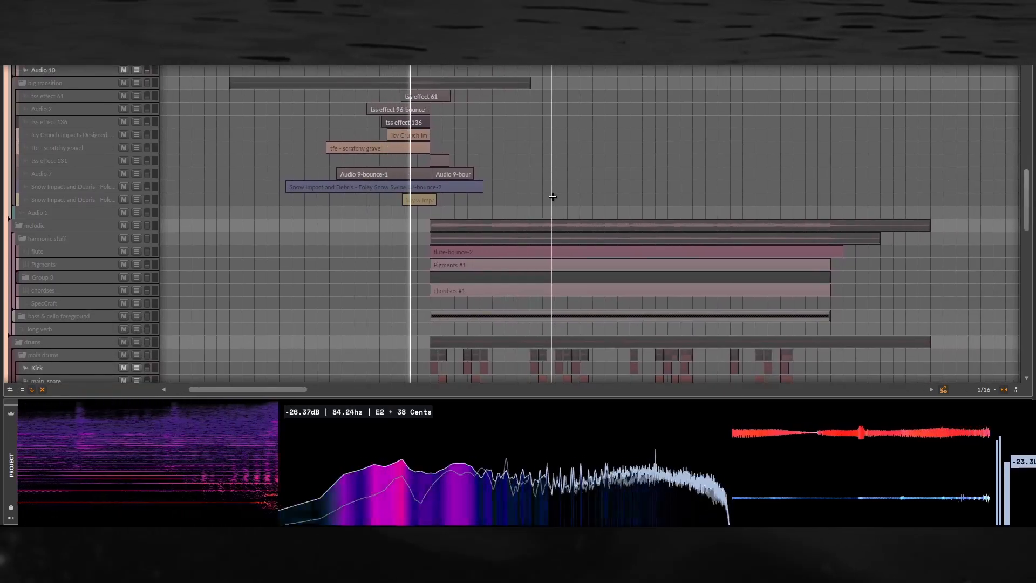
Examine the main drums, short percussion and outer drum clips, through to the glass hits and the groups following them.
{"action": "scroll", "coordinate": [559, 216], "scroll_direction": "down", "scroll_amount": 7}
{"action": "scroll", "coordinate": [559, 215], "scroll_direction": "right", "scroll_amount": 5}
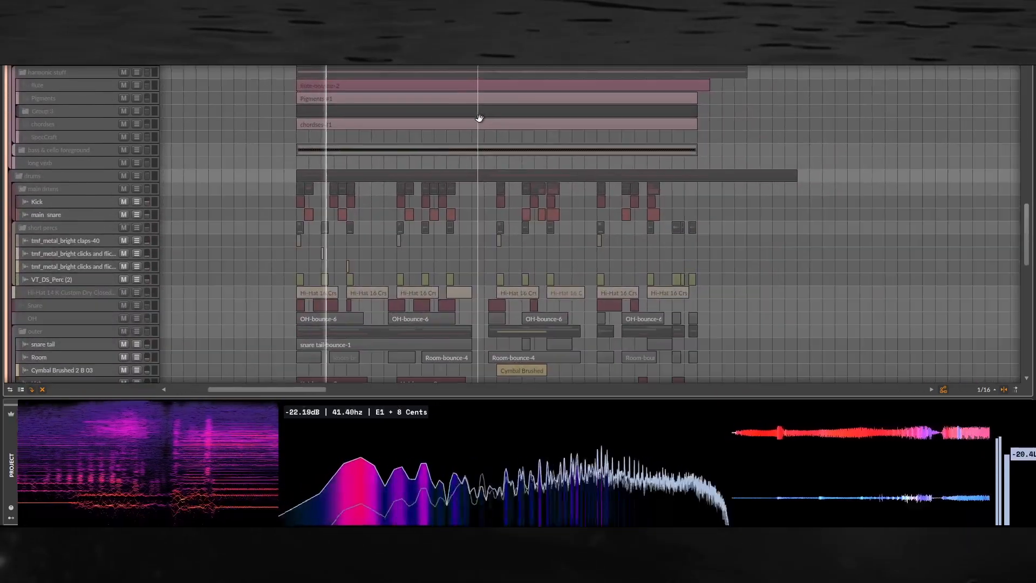
{"action": "scroll", "coordinate": [471, 150], "scroll_direction": "down", "scroll_amount": 3}
{"action": "scroll", "coordinate": [471, 150], "scroll_direction": "right", "scroll_amount": 1}
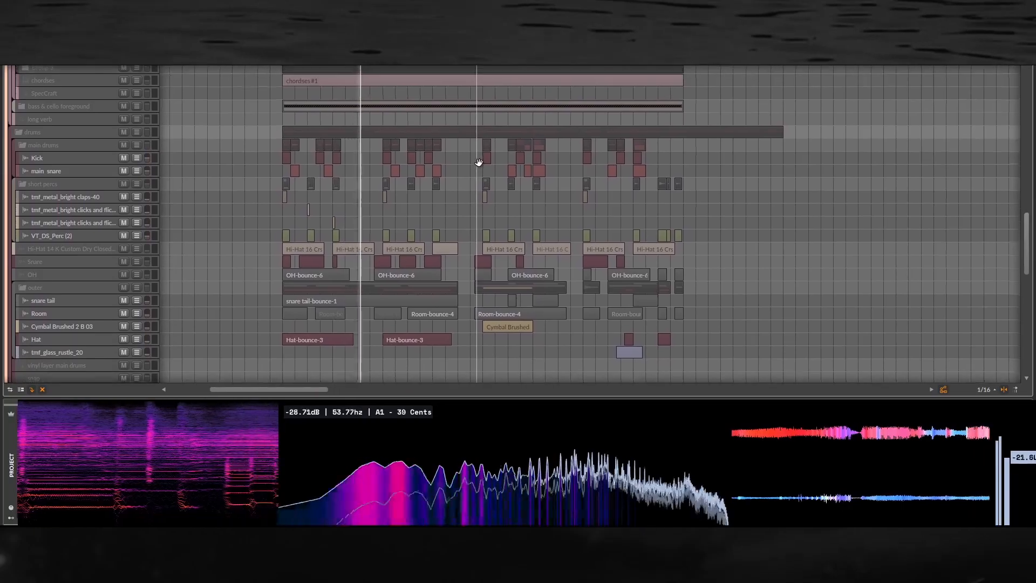
{"action": "left_click_drag", "start_coordinate": [479, 167], "coordinate": [483, 198]}
{"action": "scroll", "coordinate": [483, 198], "scroll_direction": "down", "scroll_amount": 8}
{"action": "scroll", "coordinate": [485, 180], "scroll_direction": "right", "scroll_amount": 3}
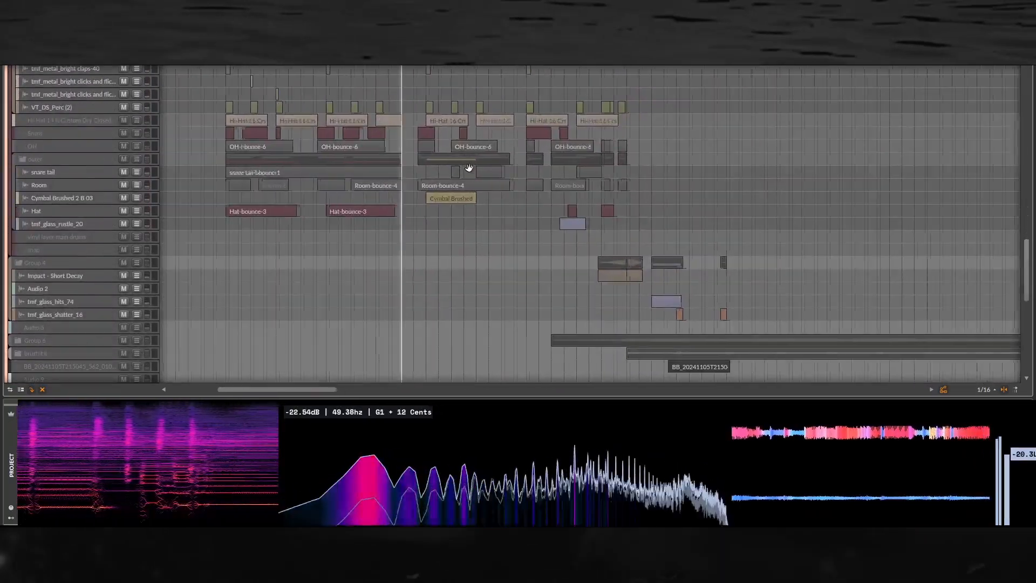
{"action": "scroll", "coordinate": [606, 197], "scroll_direction": "up", "scroll_amount": 1}
{"action": "scroll", "coordinate": [605, 197], "scroll_direction": "right", "scroll_amount": 2}
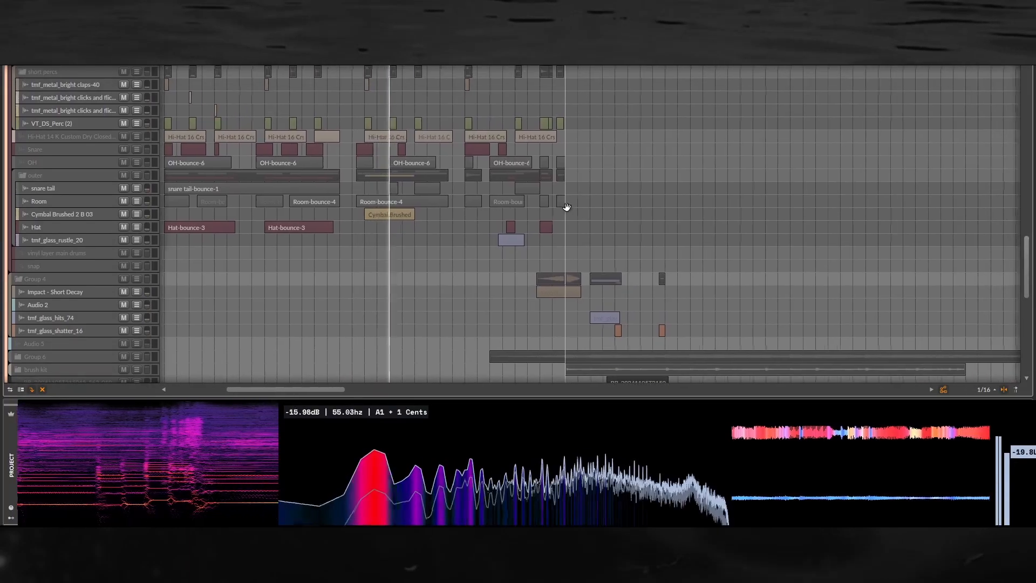
{"action": "left_click_drag", "start_coordinate": [550, 203], "coordinate": [548, 203]}
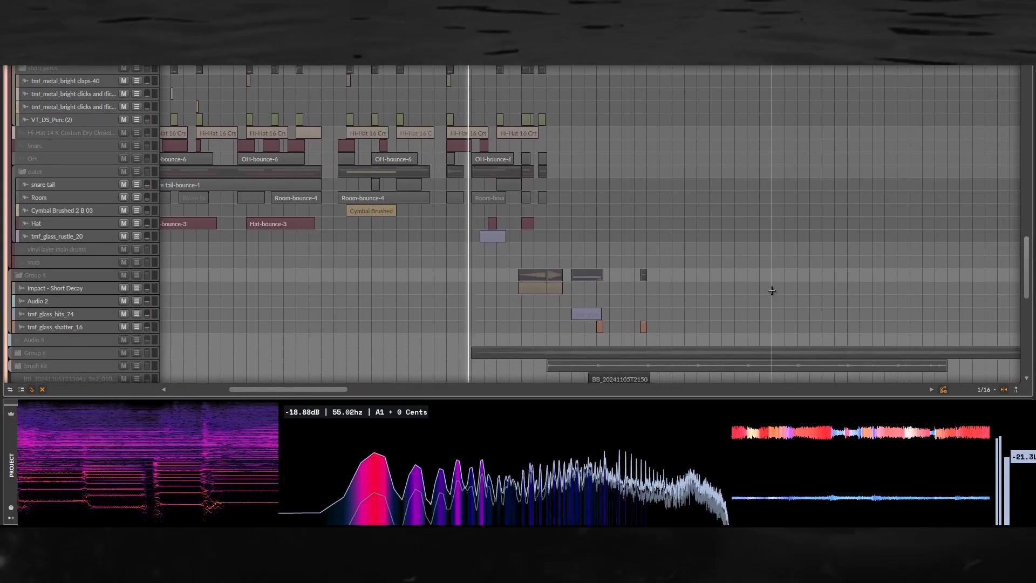
{"action": "left_click_drag", "start_coordinate": [772, 291], "coordinate": [642, 317]}
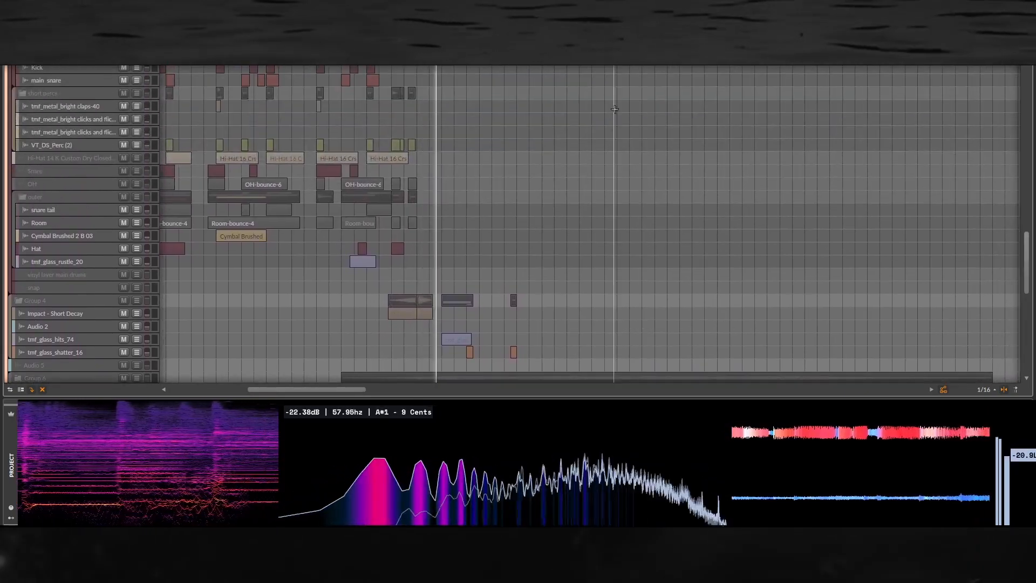
{"action": "left_click_drag", "start_coordinate": [614, 109], "coordinate": [700, 223]}
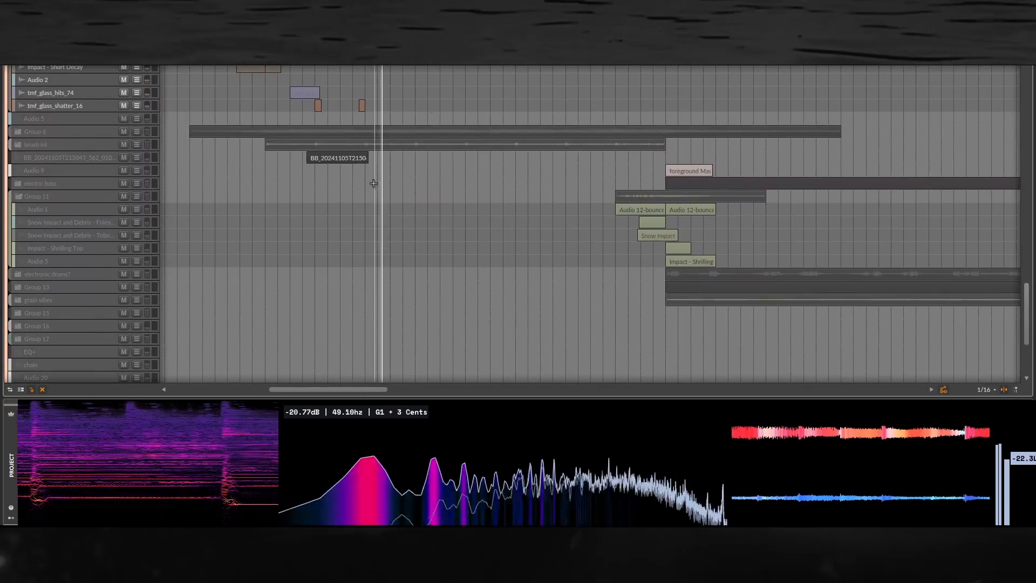
Expand Group 6 with its first hit fx and foreground subgroups, and the brush kit group, to view their tracks.
{"action": "left_click", "coordinate": [15, 131]}
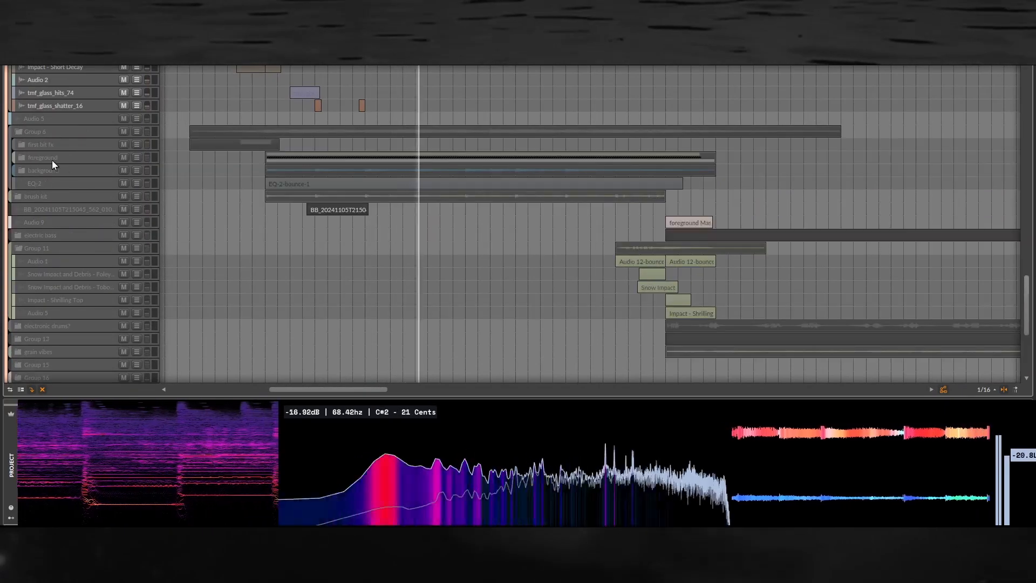
{"action": "left_click", "coordinate": [22, 156]}
{"action": "left_click", "coordinate": [22, 146]}
{"action": "scroll", "coordinate": [48, 198], "scroll_direction": "down", "scroll_amount": 3}
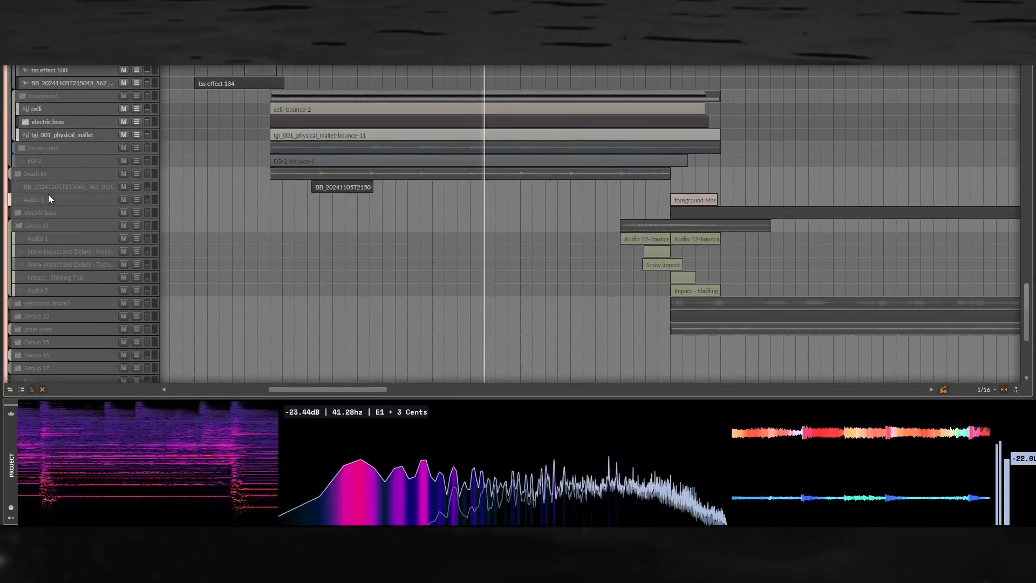
{"action": "left_click", "coordinate": [15, 173]}
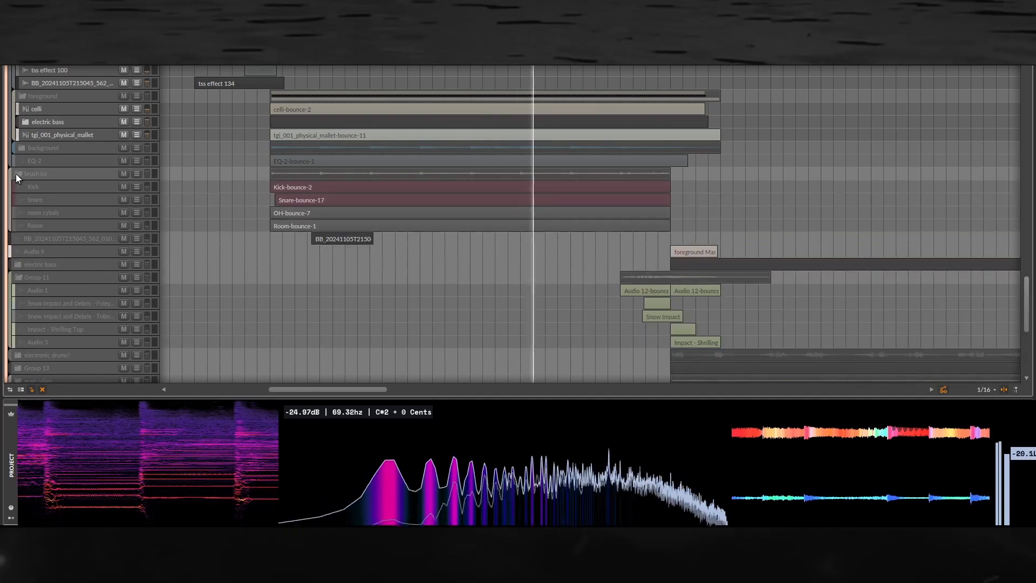
Expand Group 13, the electronic drums group and its glitches and foley subgroup to view their tracks.
{"action": "left_click_drag", "start_coordinate": [394, 270], "coordinate": [358, 229]}
{"action": "left_click_drag", "start_coordinate": [392, 177], "coordinate": [274, 141]}
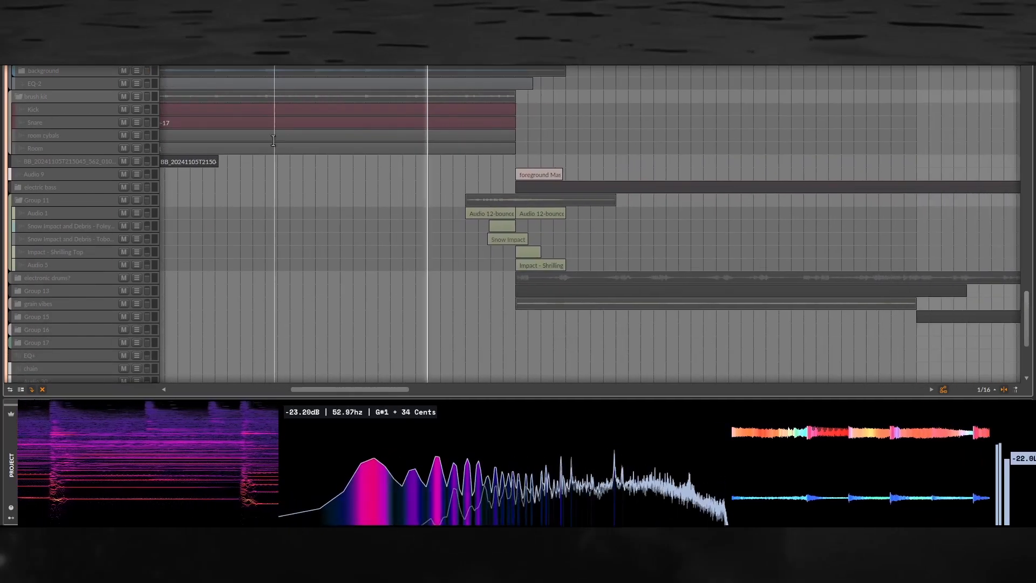
{"action": "left_click_drag", "start_coordinate": [499, 213], "coordinate": [361, 157]}
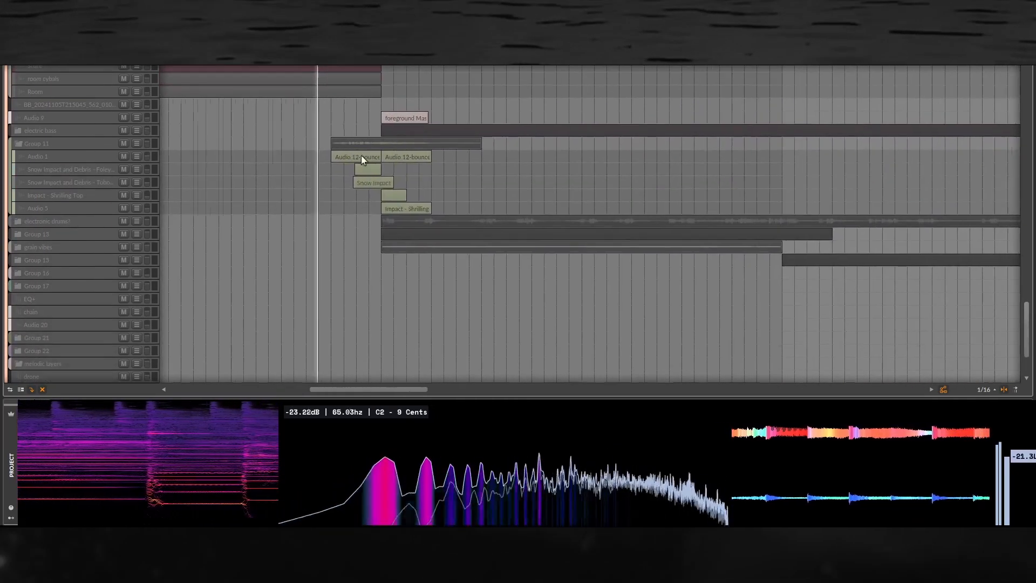
{"action": "left_click", "coordinate": [17, 234]}
{"action": "left_click", "coordinate": [20, 219]}
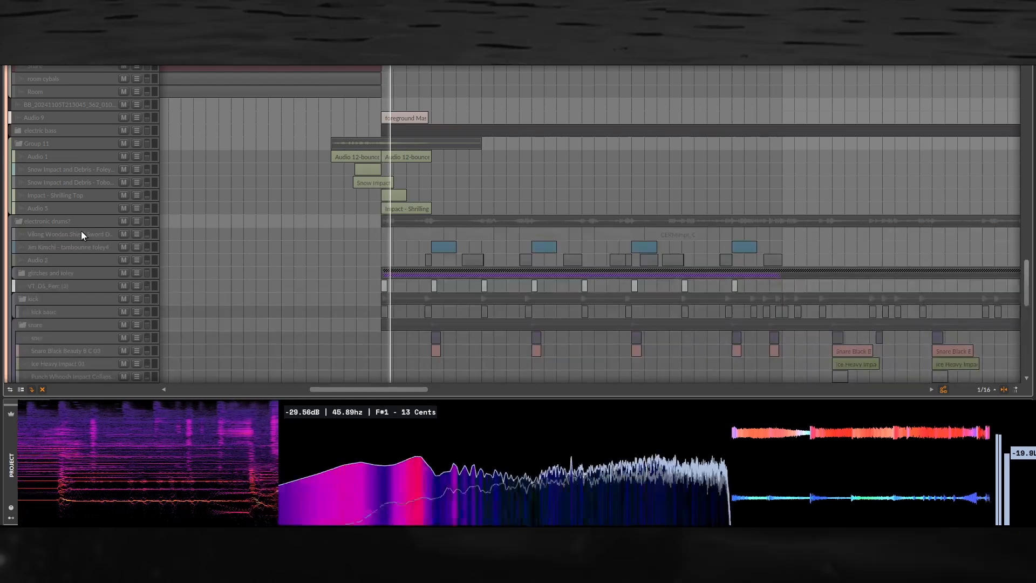
{"action": "left_click_drag", "start_coordinate": [420, 222], "coordinate": [381, 134]}
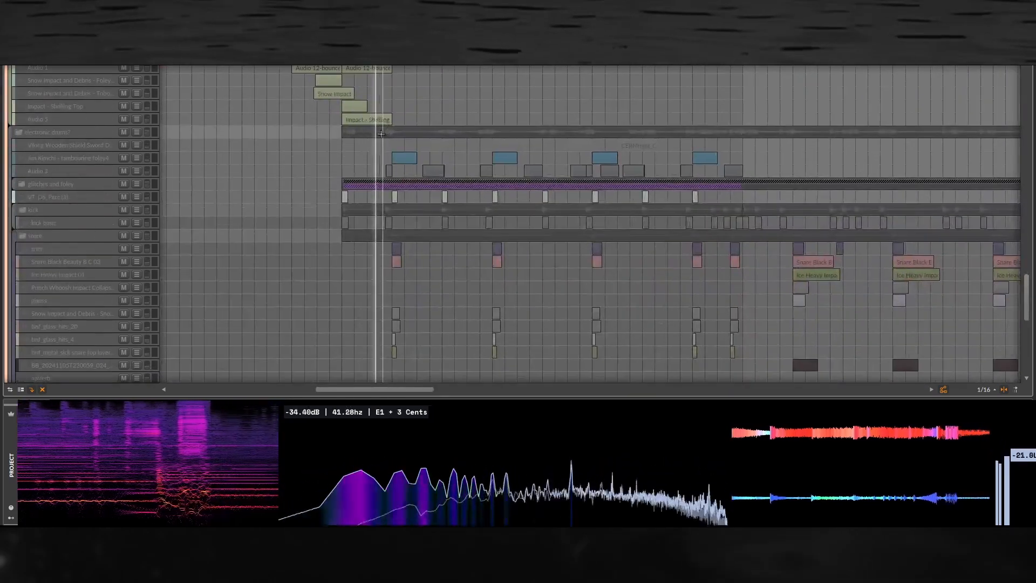
{"action": "left_click", "coordinate": [21, 185]}
Examine the electronic drums section's glitch, kick, snare and crash clips, continuing to the Massive X, mallet and drone clips.
{"action": "left_click_drag", "start_coordinate": [530, 257], "coordinate": [440, 179]}
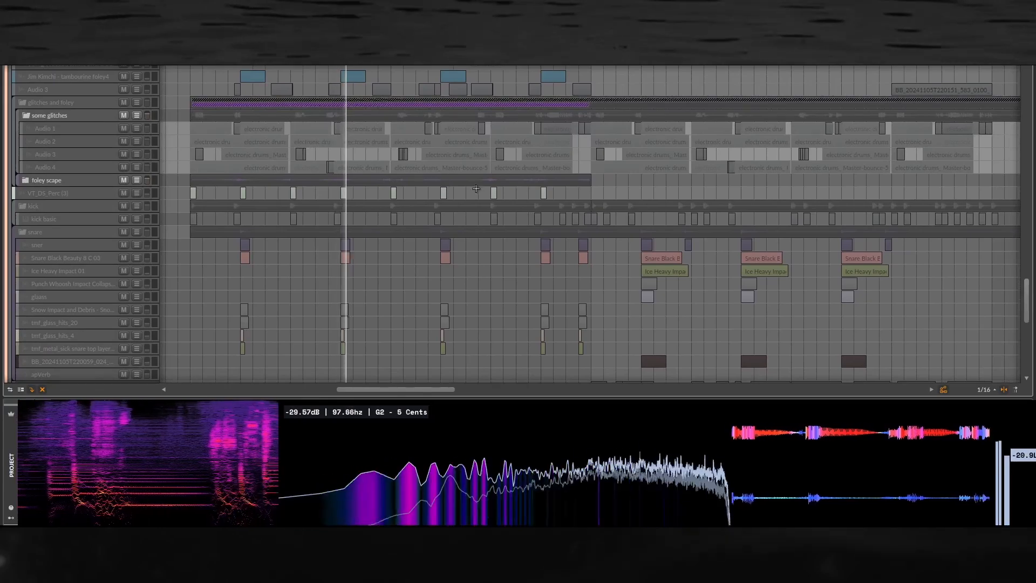
{"action": "left_click_drag", "start_coordinate": [492, 207], "coordinate": [482, 230]}
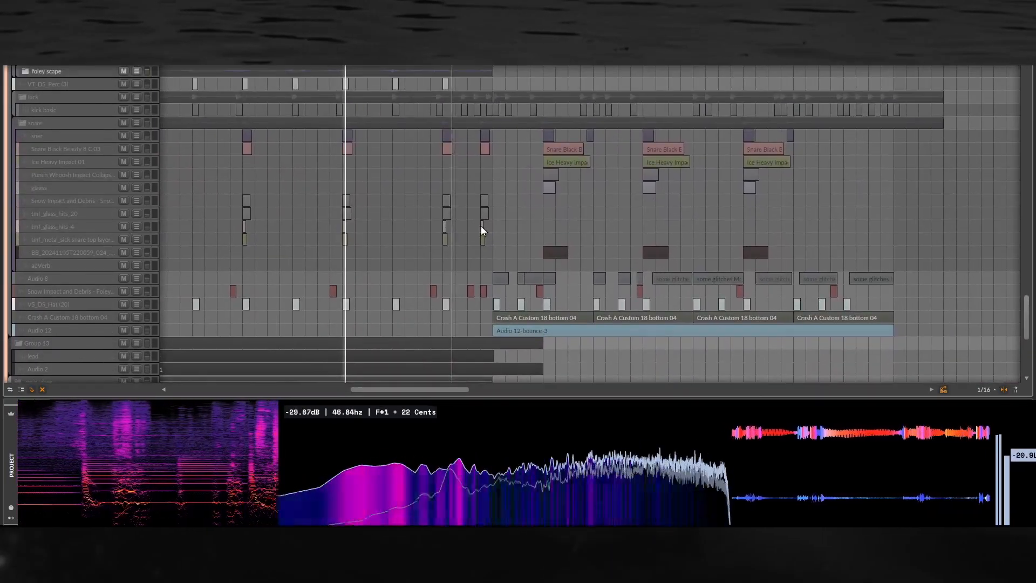
{"action": "scroll", "coordinate": [527, 261], "scroll_direction": "up", "scroll_amount": 3}
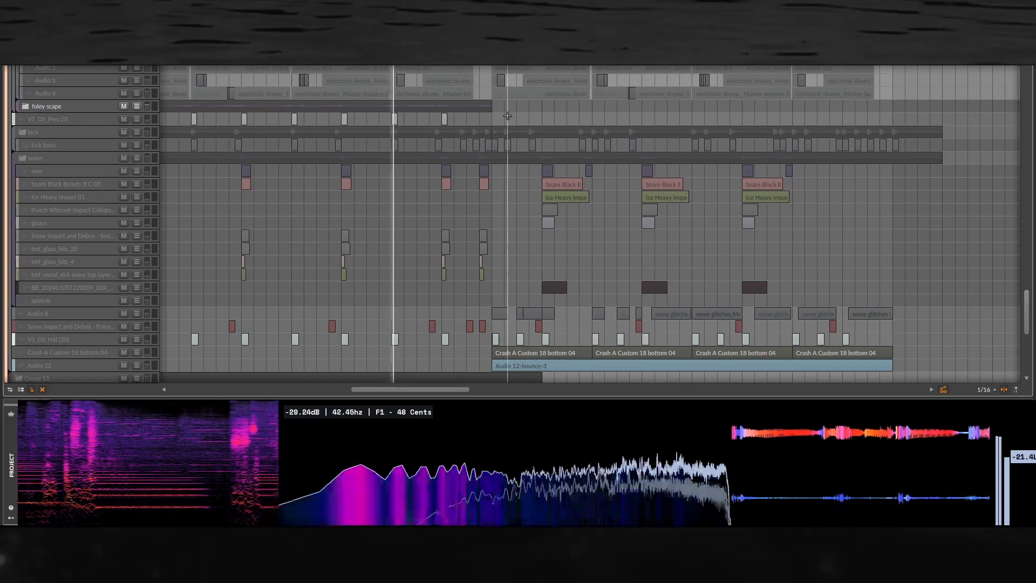
{"action": "left_click_drag", "start_coordinate": [511, 134], "coordinate": [456, 240]}
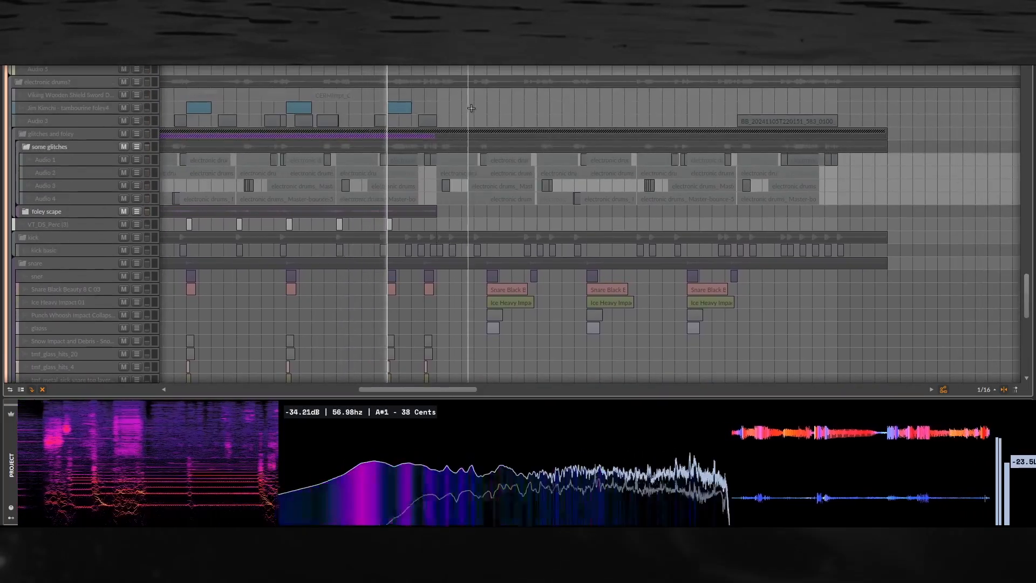
{"action": "left_click_drag", "start_coordinate": [590, 84], "coordinate": [488, 85]}
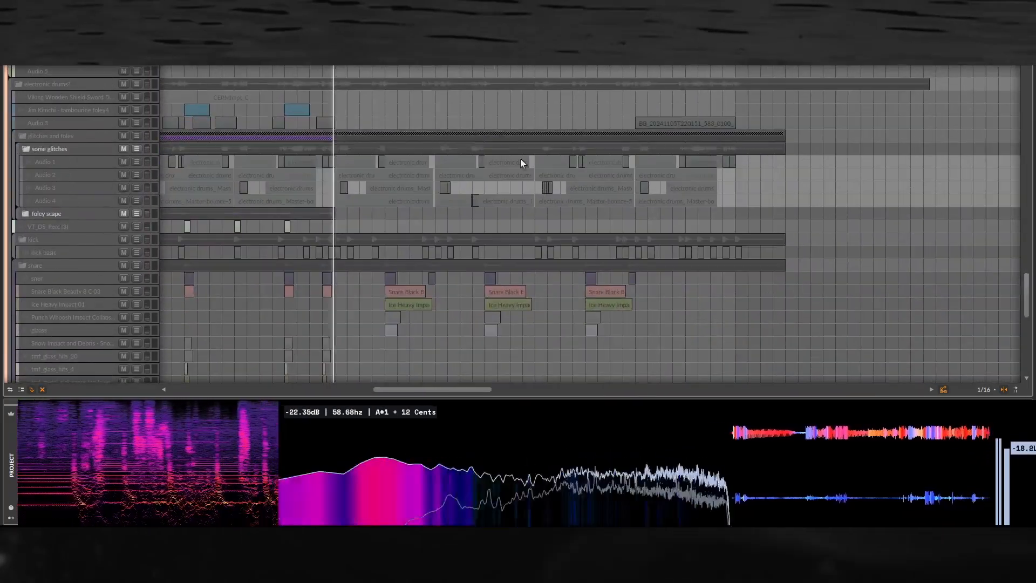
{"action": "left_click_drag", "start_coordinate": [613, 216], "coordinate": [600, 80]}
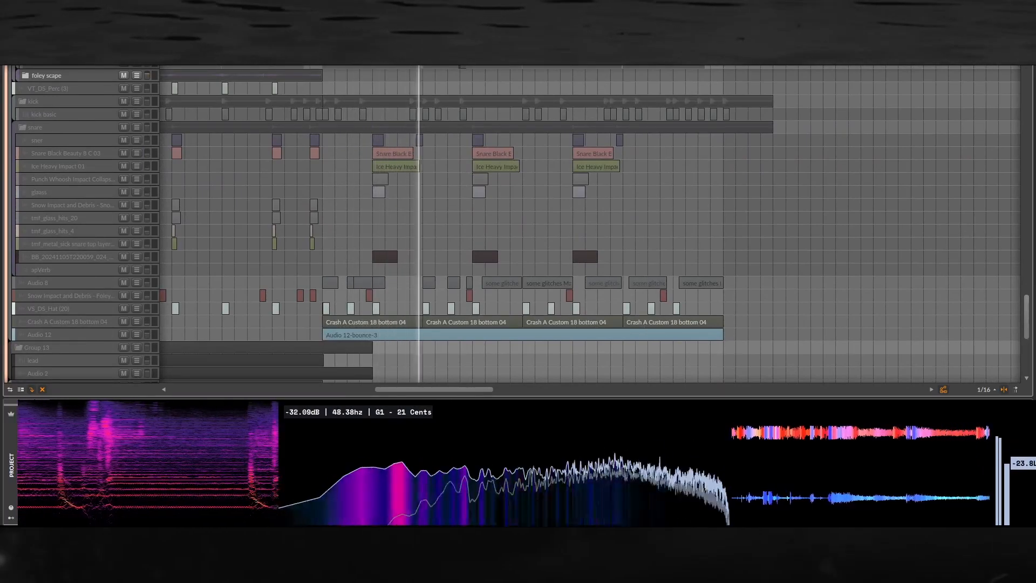
{"action": "left_click_drag", "start_coordinate": [784, 257], "coordinate": [722, 160]}
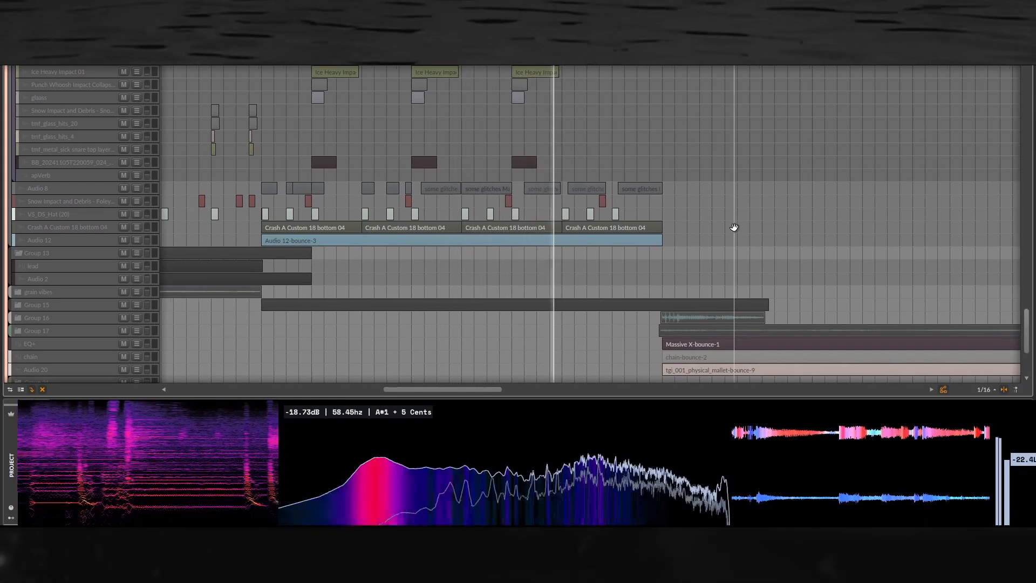
{"action": "left_click_drag", "start_coordinate": [733, 226], "coordinate": [610, 189]}
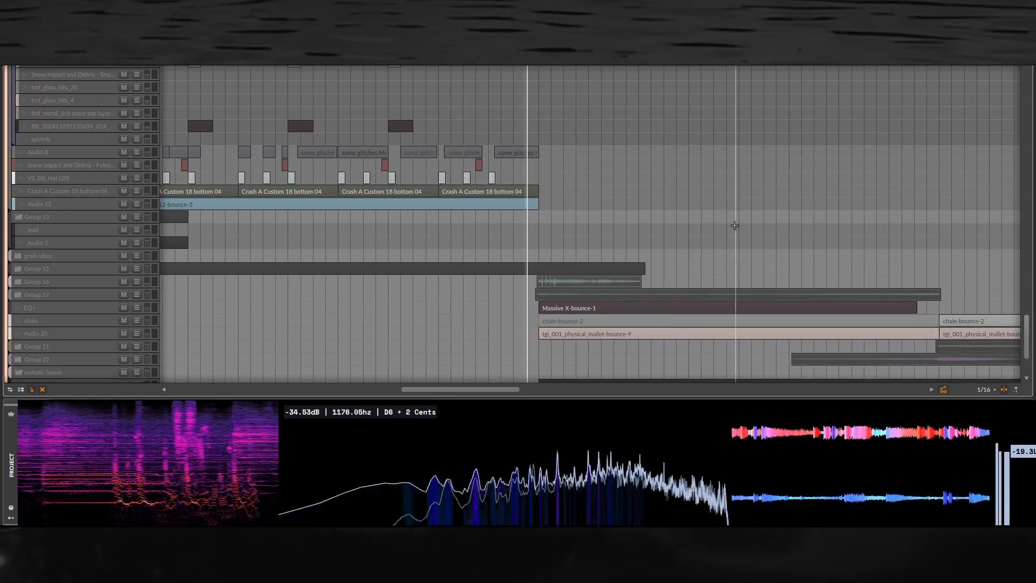
{"action": "left_click_drag", "start_coordinate": [735, 225], "coordinate": [488, 89]}
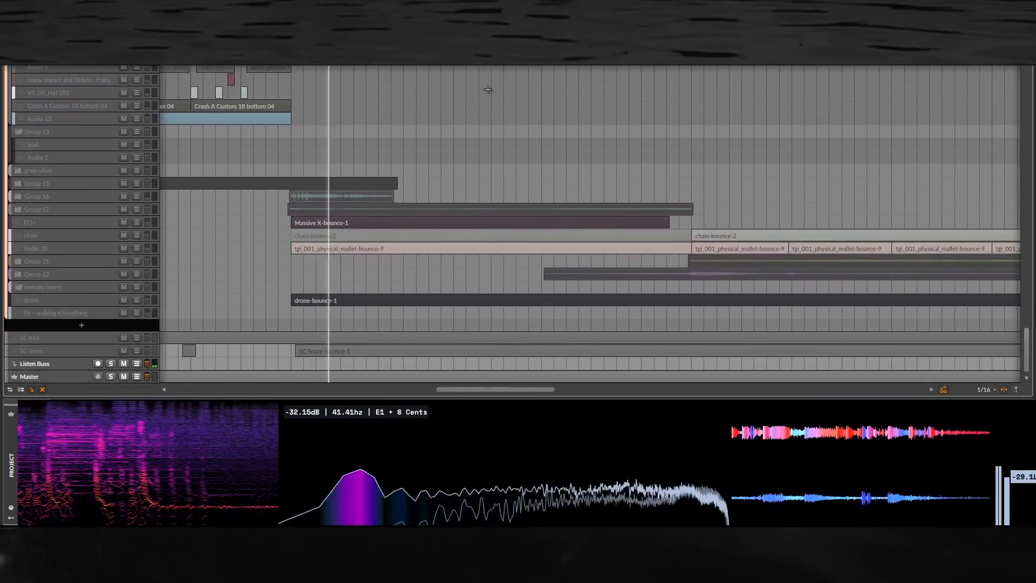
Expand Group 21 and Group 22 to view their melodic pitch layers, instrument bounces and foley clips.
{"action": "left_click", "coordinate": [18, 263]}
{"action": "scroll", "coordinate": [137, 285], "scroll_direction": "down", "scroll_amount": 3}
{"action": "scroll", "coordinate": [137, 286], "scroll_direction": "down", "scroll_amount": 5}
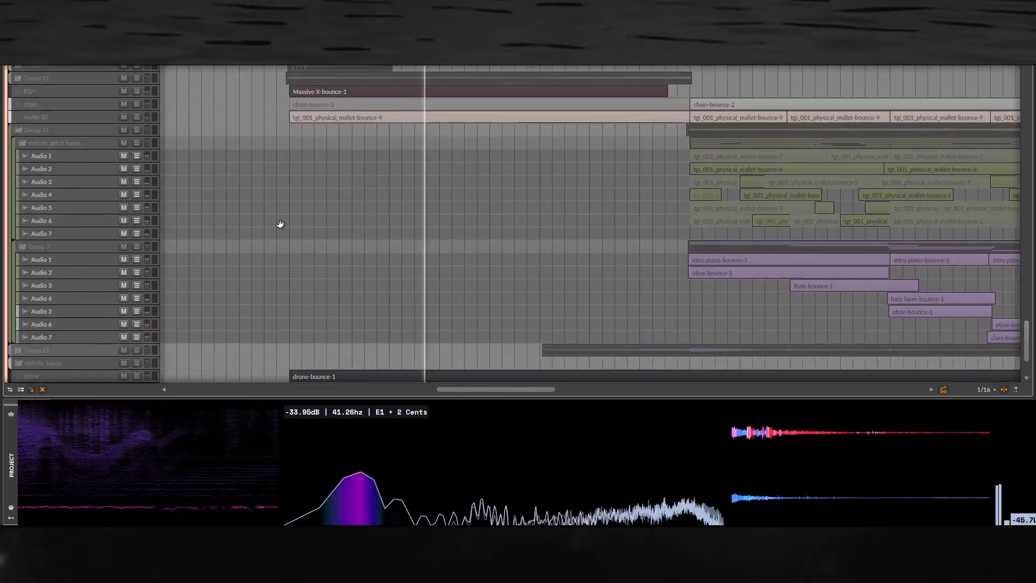
{"action": "left_click", "coordinate": [18, 284]}
{"action": "scroll", "coordinate": [541, 212], "scroll_direction": "right", "scroll_amount": 5}
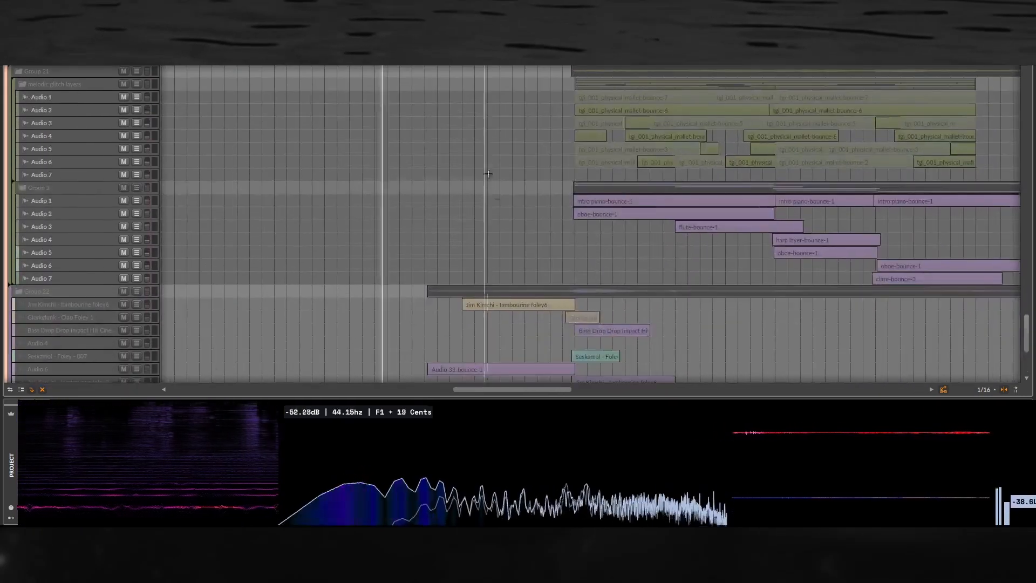
{"action": "left_click_drag", "start_coordinate": [537, 275], "coordinate": [484, 195]}
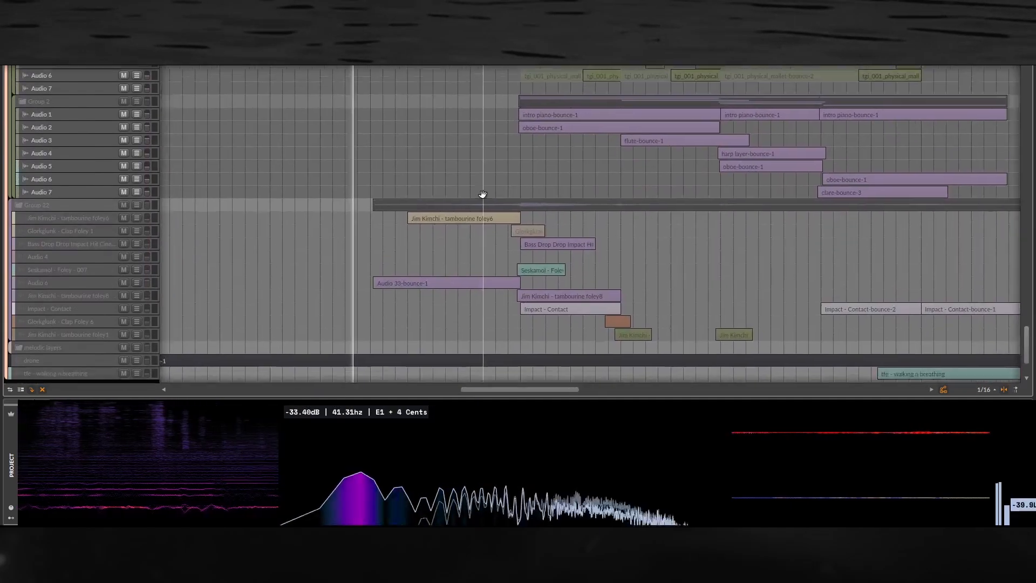
{"action": "left_click_drag", "start_coordinate": [545, 162], "coordinate": [502, 210]}
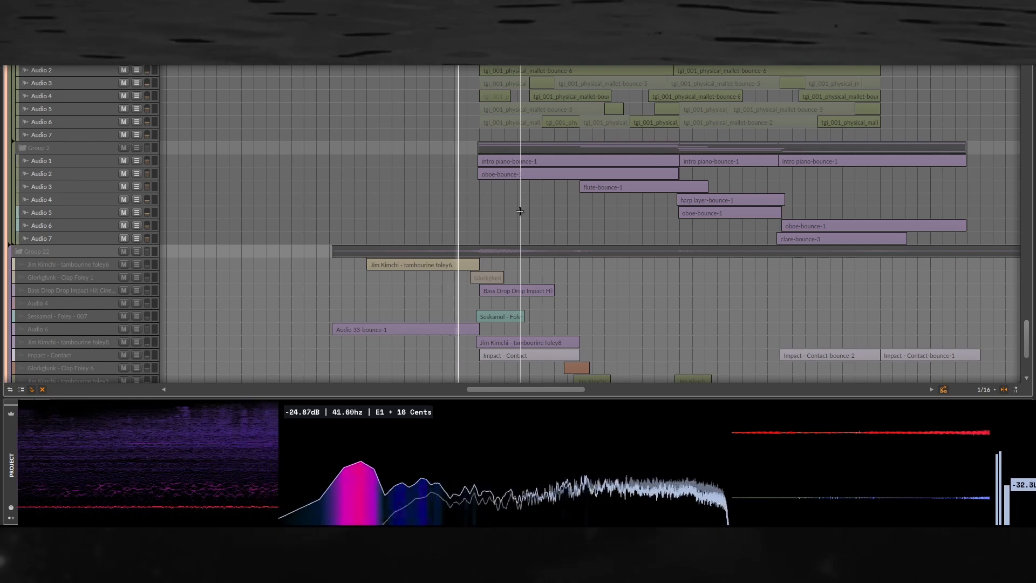
Examine the Group 2 instrument bounces and the Group 22 foley and impact clips, continuing to the drone and walking-and-breathing clips.
{"action": "left_click_drag", "start_coordinate": [539, 201], "coordinate": [483, 186]}
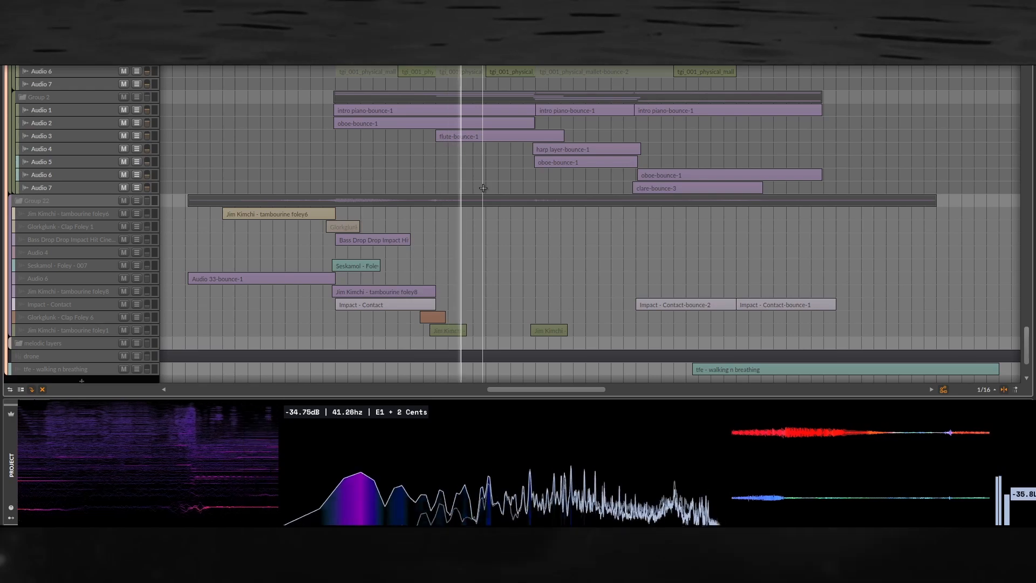
{"action": "left_click_drag", "start_coordinate": [482, 197], "coordinate": [459, 250]}
{"action": "left_click_drag", "start_coordinate": [548, 201], "coordinate": [539, 233]}
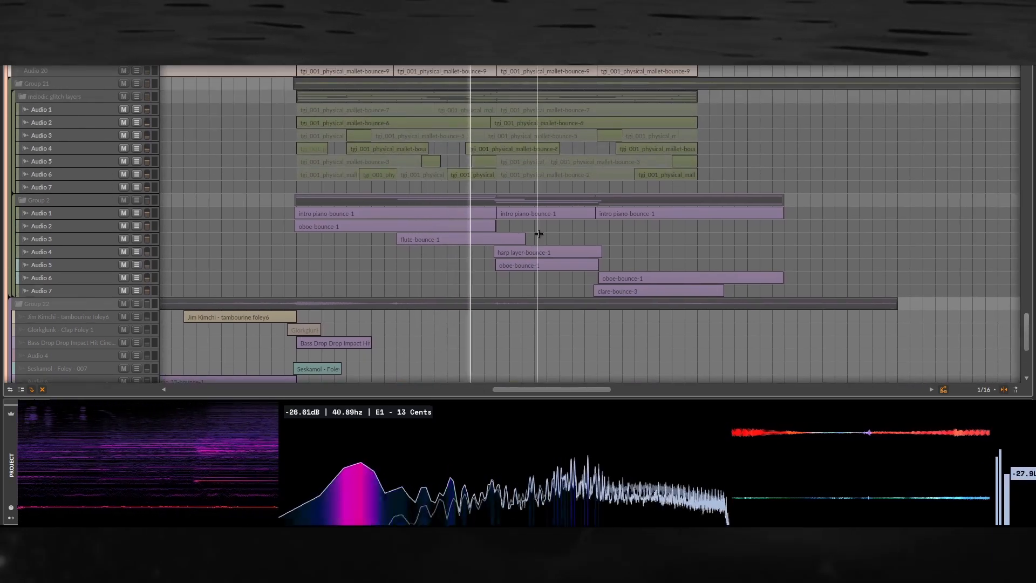
{"action": "scroll", "coordinate": [538, 233], "scroll_direction": "down", "scroll_amount": 2}
{"action": "scroll", "coordinate": [569, 240], "scroll_direction": "down", "scroll_amount": 2}
{"action": "left_click_drag", "start_coordinate": [615, 242], "coordinate": [566, 163]}
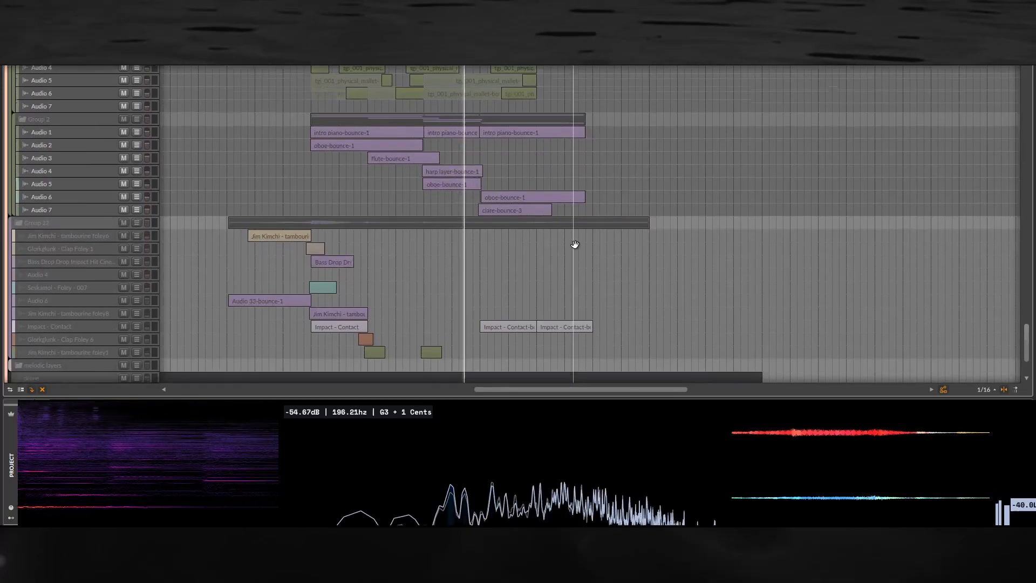
{"action": "left_click_drag", "start_coordinate": [573, 242], "coordinate": [560, 171]}
{"action": "left_click_drag", "start_coordinate": [564, 229], "coordinate": [561, 230]}
Unfold the volume automation lane of the walking-and-breathing track and follow its clip through the end of the song.
{"action": "left_click", "coordinate": [369, 273]}
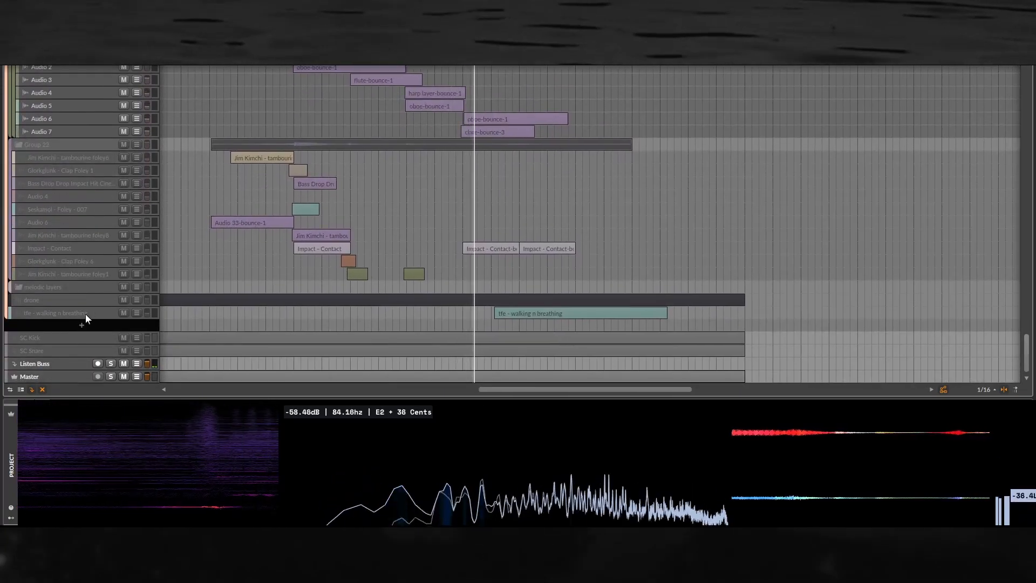
{"action": "left_click", "coordinate": [136, 313]}
{"action": "left_click_drag", "start_coordinate": [506, 323], "coordinate": [465, 321]}
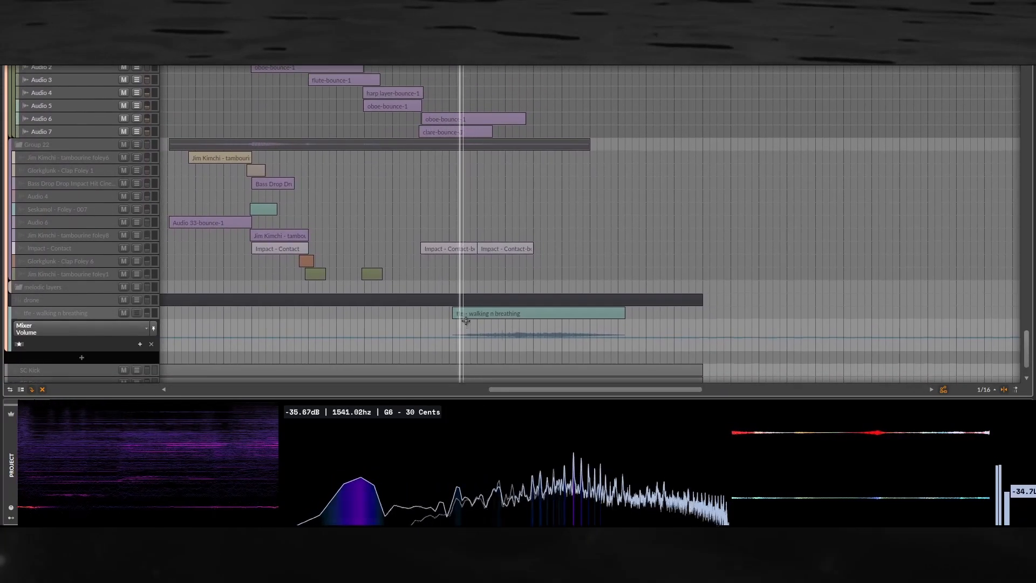
{"action": "scroll", "coordinate": [469, 319], "scroll_direction": "down", "scroll_amount": 2}
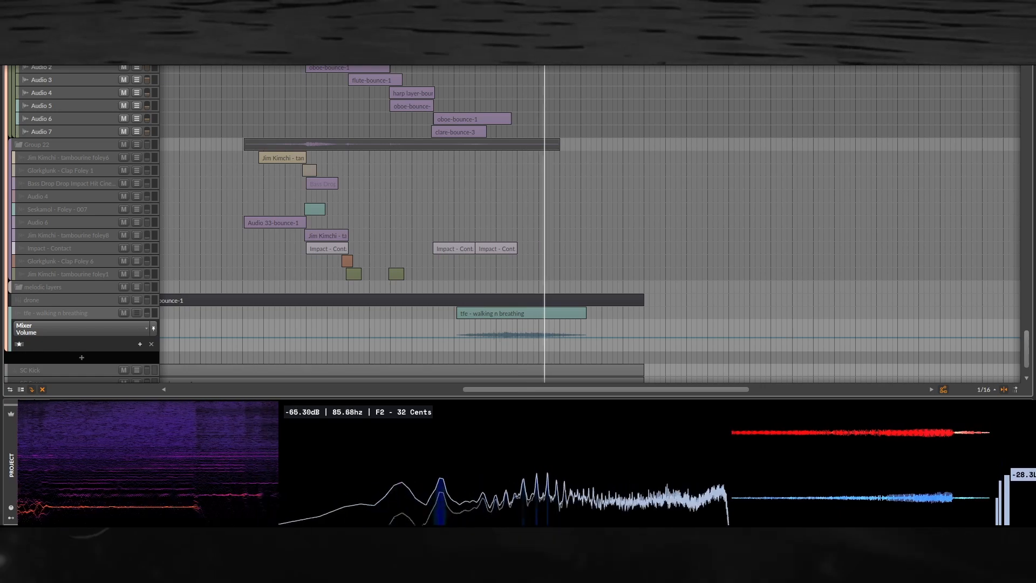
{"action": "right_click", "coordinate": [751, 426]}
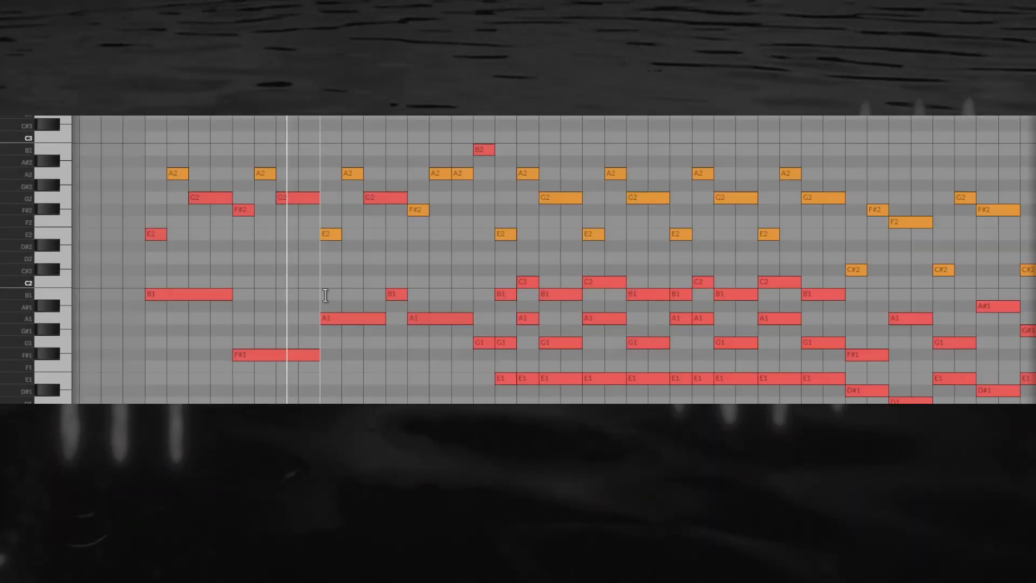
Place the play position at the first A1 note and examine the opening and following phrases in the piano roll.
{"action": "left_click", "coordinate": [325, 295]}
{"action": "left_click_drag", "start_coordinate": [409, 271], "coordinate": [415, 250]}
{"action": "scroll", "coordinate": [386, 245], "scroll_direction": "up", "scroll_amount": 2}
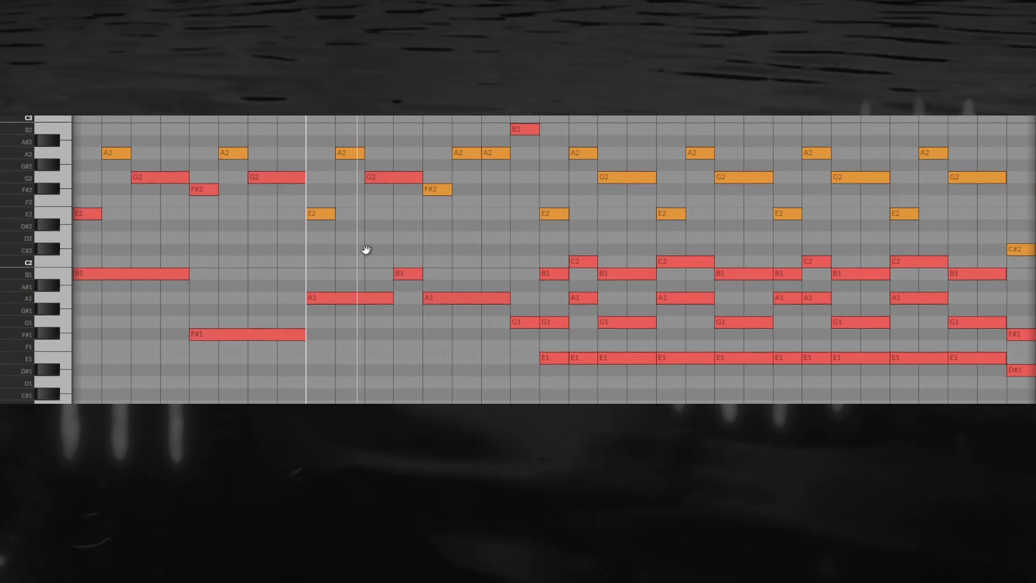
{"action": "scroll", "coordinate": [366, 249], "scroll_direction": "down", "scroll_amount": 6}
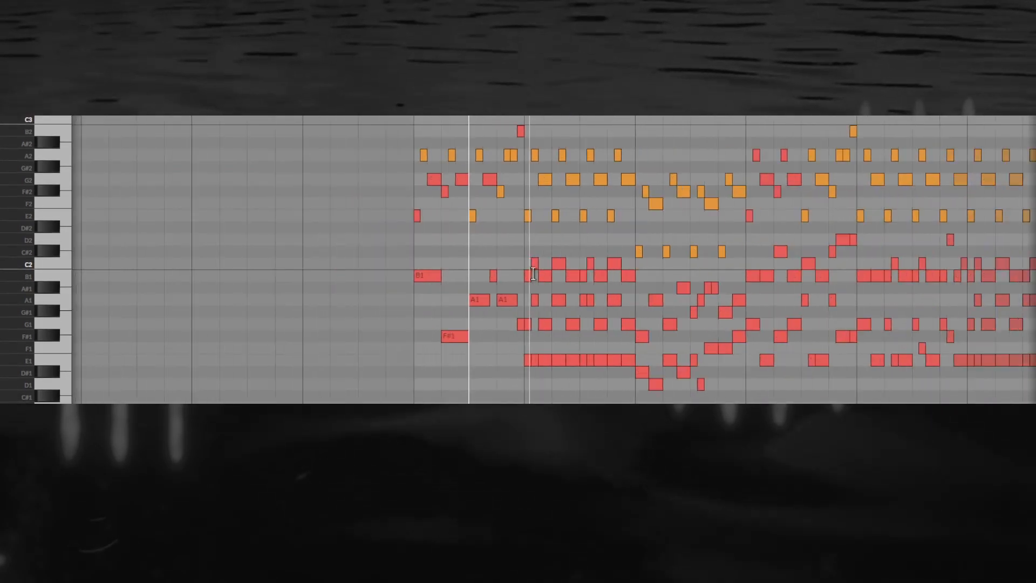
{"action": "scroll", "coordinate": [533, 273], "scroll_direction": "down", "scroll_amount": 2}
{"action": "scroll", "coordinate": [527, 245], "scroll_direction": "up", "scroll_amount": 6}
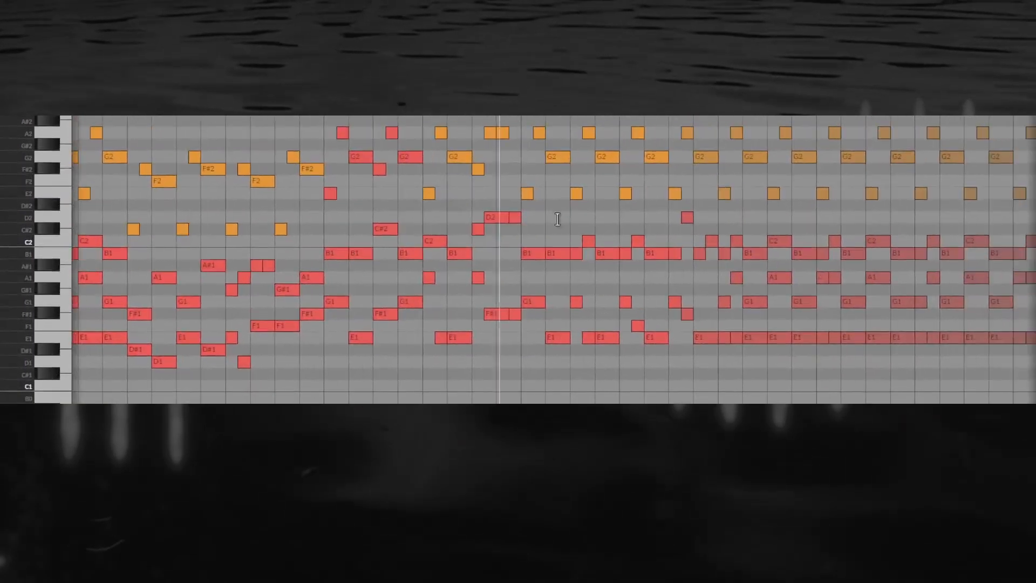
{"action": "left_click_drag", "start_coordinate": [637, 226], "coordinate": [361, 229]}
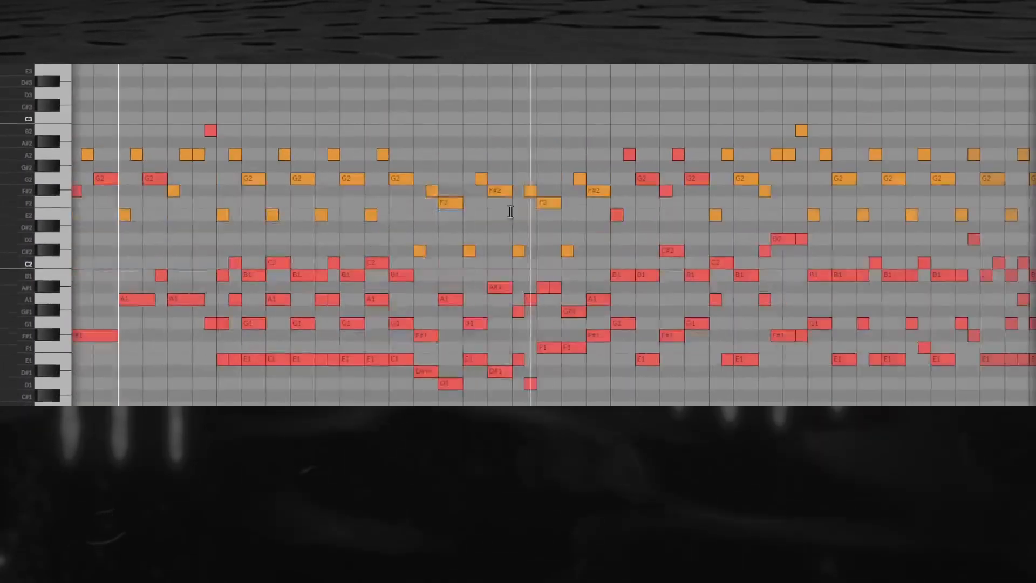
{"action": "left_click_drag", "start_coordinate": [410, 211], "coordinate": [584, 196]}
{"action": "scroll", "coordinate": [568, 204], "scroll_direction": "up", "scroll_amount": 1}
{"action": "left_click_drag", "start_coordinate": [452, 190], "coordinate": [494, 198]}
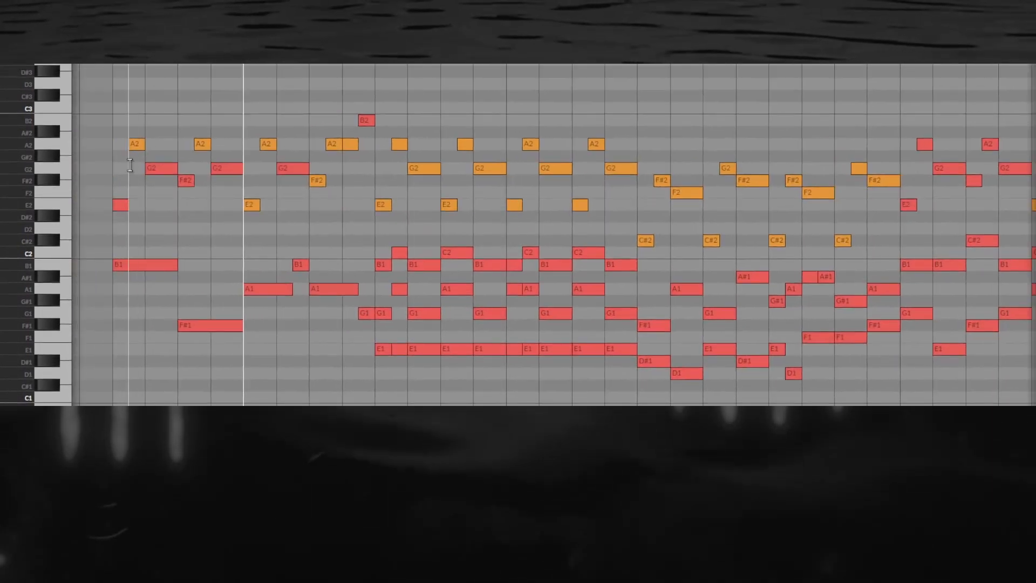
Play the passage from the repeated E1 bass notes through the C#2 and F2 phrases in the piano roll.
{"action": "scroll", "coordinate": [301, 185], "scroll_direction": "down", "scroll_amount": 2}
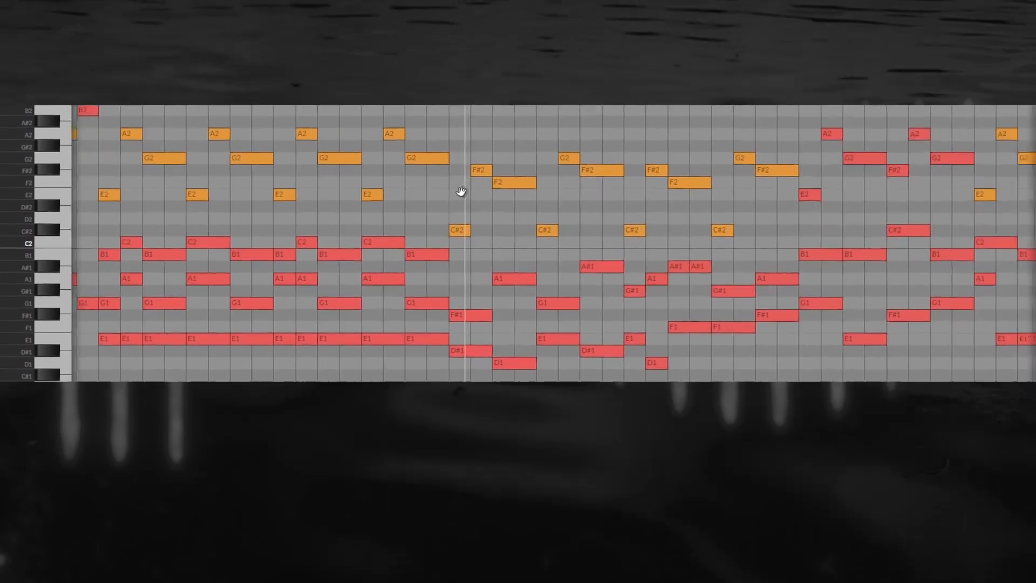
{"action": "left_click_drag", "start_coordinate": [461, 192], "coordinate": [432, 139]}
{"action": "left_click_drag", "start_coordinate": [454, 246], "coordinate": [363, 250]}
{"action": "left_click_drag", "start_coordinate": [421, 278], "coordinate": [346, 264]}
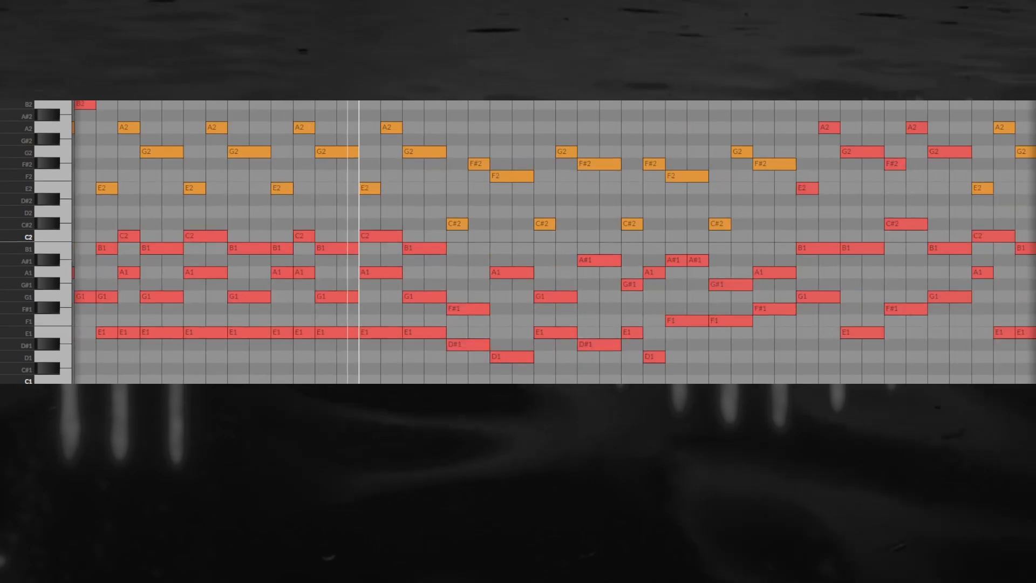
{"action": "scroll", "coordinate": [473, 129], "scroll_direction": "up", "scroll_amount": 1}
{"action": "left_click_drag", "start_coordinate": [514, 131], "coordinate": [421, 129]}
{"action": "left_click_drag", "start_coordinate": [585, 126], "coordinate": [486, 122]}
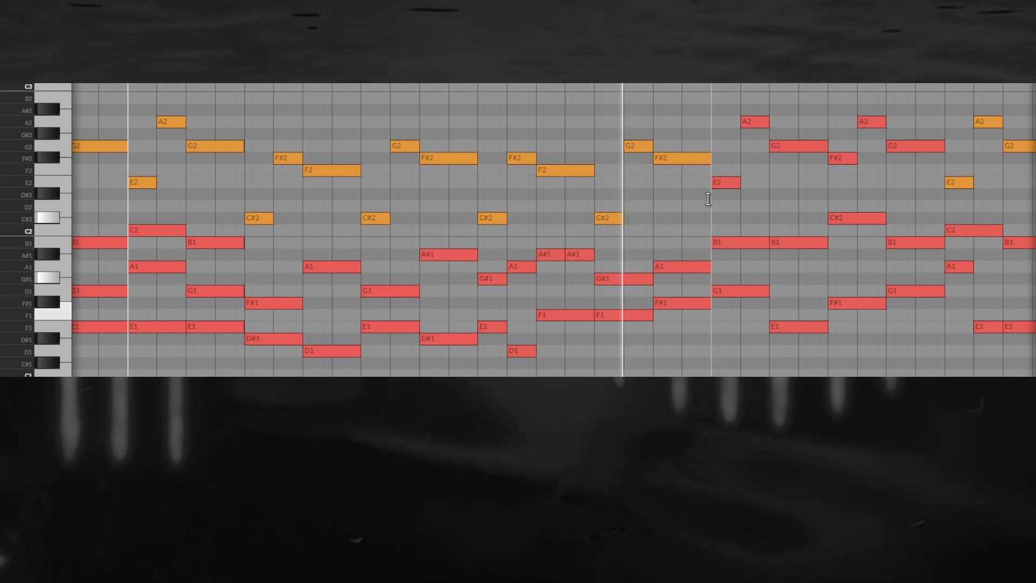
{"action": "scroll", "coordinate": [706, 200], "scroll_direction": "down", "scroll_amount": 2}
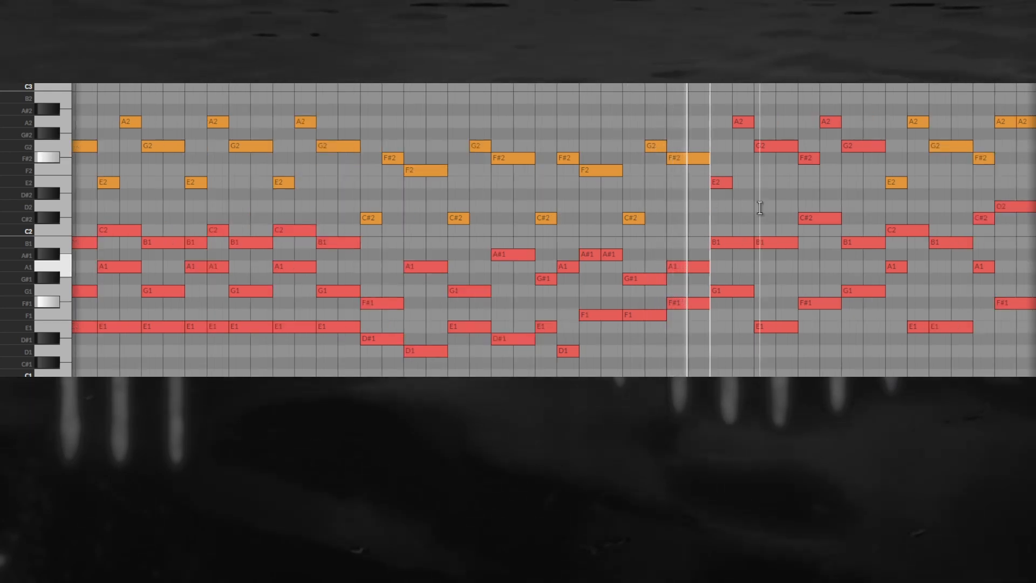
{"action": "key", "text": "space"}
Examine the remaining notes from the returning red E2 note through the repeating A2 and G2 pattern to the clip's end.
{"action": "left_click_drag", "start_coordinate": [759, 208], "coordinate": [556, 233]}
{"action": "scroll", "coordinate": [616, 228], "scroll_direction": "down", "scroll_amount": 2}
{"action": "scroll", "coordinate": [587, 229], "scroll_direction": "down", "scroll_amount": 1}
{"action": "scroll", "coordinate": [586, 229], "scroll_direction": "up", "scroll_amount": 2}
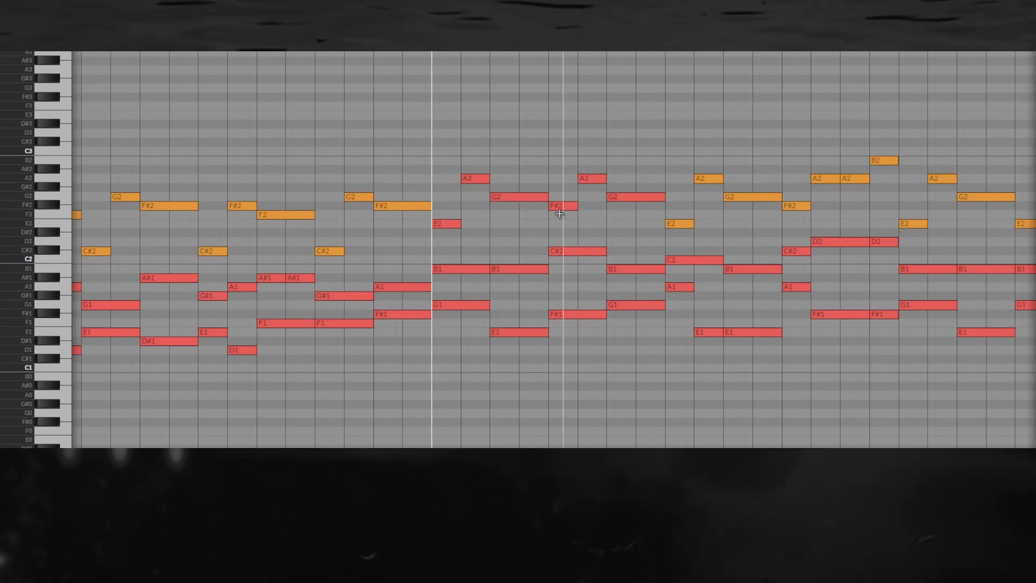
{"action": "scroll", "coordinate": [560, 214], "scroll_direction": "up", "scroll_amount": 1}
{"action": "left_click_drag", "start_coordinate": [620, 204], "coordinate": [464, 189]}
{"action": "scroll", "coordinate": [465, 190], "scroll_direction": "down", "scroll_amount": 1}
{"action": "left_click_drag", "start_coordinate": [414, 285], "coordinate": [292, 255]}
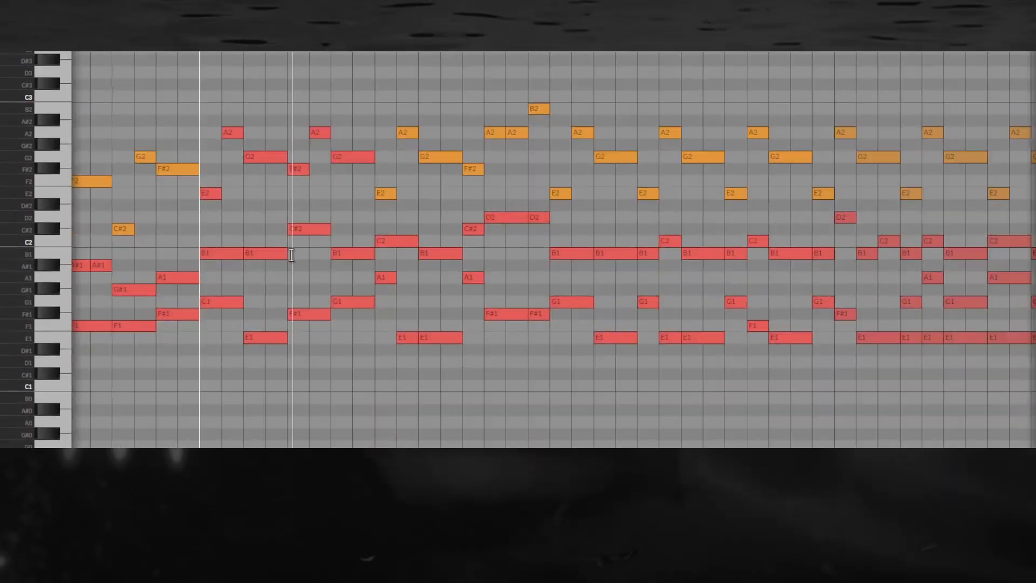
{"action": "left_click_drag", "start_coordinate": [664, 326], "coordinate": [403, 282]}
{"action": "left_click_drag", "start_coordinate": [536, 299], "coordinate": [372, 296]}
{"action": "left_click_drag", "start_coordinate": [727, 290], "coordinate": [454, 293]}
{"action": "scroll", "coordinate": [383, 259], "scroll_direction": "down", "scroll_amount": 1}
{"action": "scroll", "coordinate": [377, 253], "scroll_direction": "down", "scroll_amount": 1}
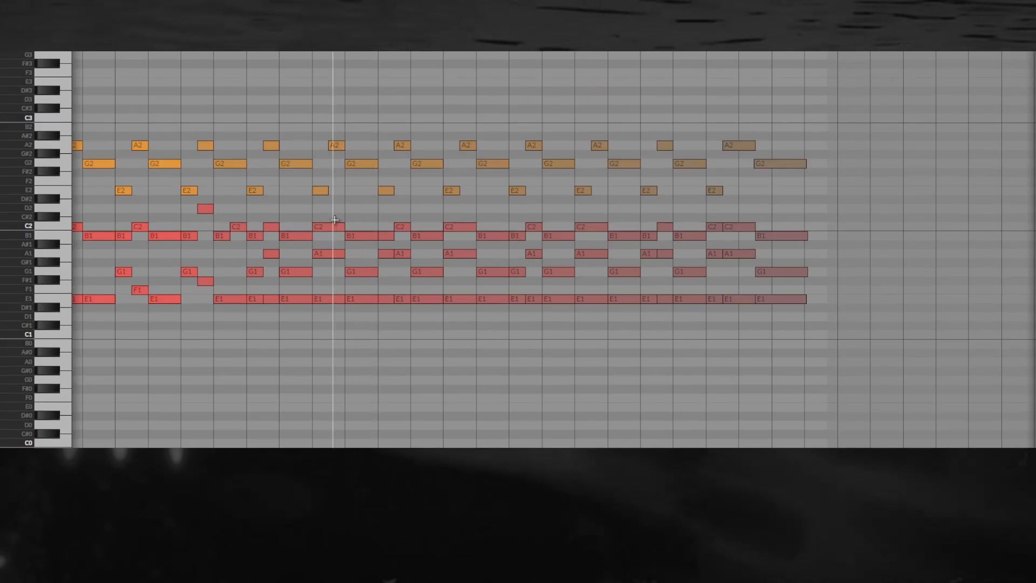
Return to the clip's earlier phrases and place the play position where the repeated E1 bass notes begin.
{"action": "left_click_drag", "start_coordinate": [549, 237], "coordinate": [643, 237]}
{"action": "scroll", "coordinate": [665, 209], "scroll_direction": "up", "scroll_amount": 1}
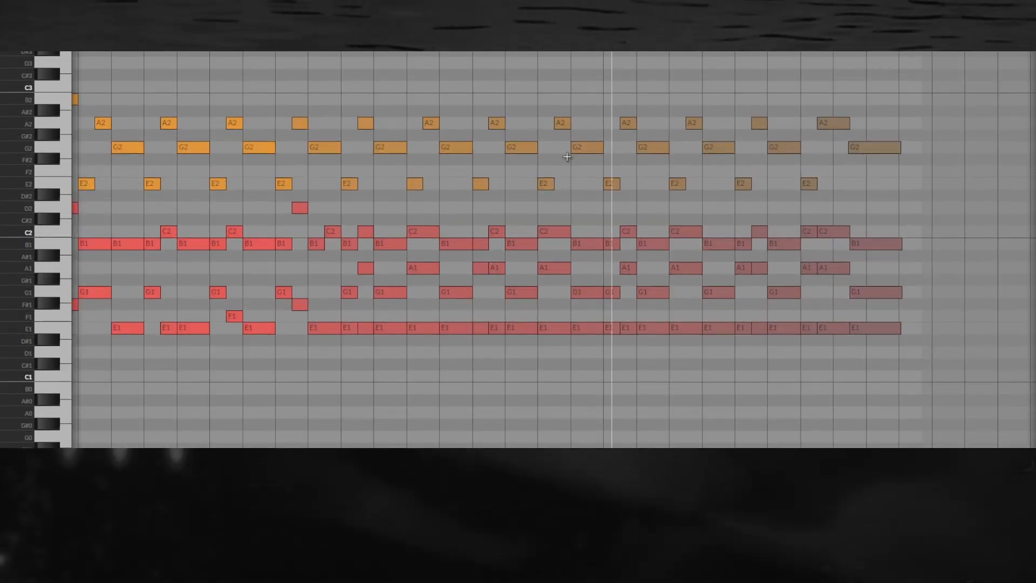
{"action": "left_click_drag", "start_coordinate": [532, 162], "coordinate": [800, 156]}
{"action": "scroll", "coordinate": [800, 162], "scroll_direction": "down", "scroll_amount": 2}
{"action": "left_click_drag", "start_coordinate": [459, 205], "coordinate": [695, 247]}
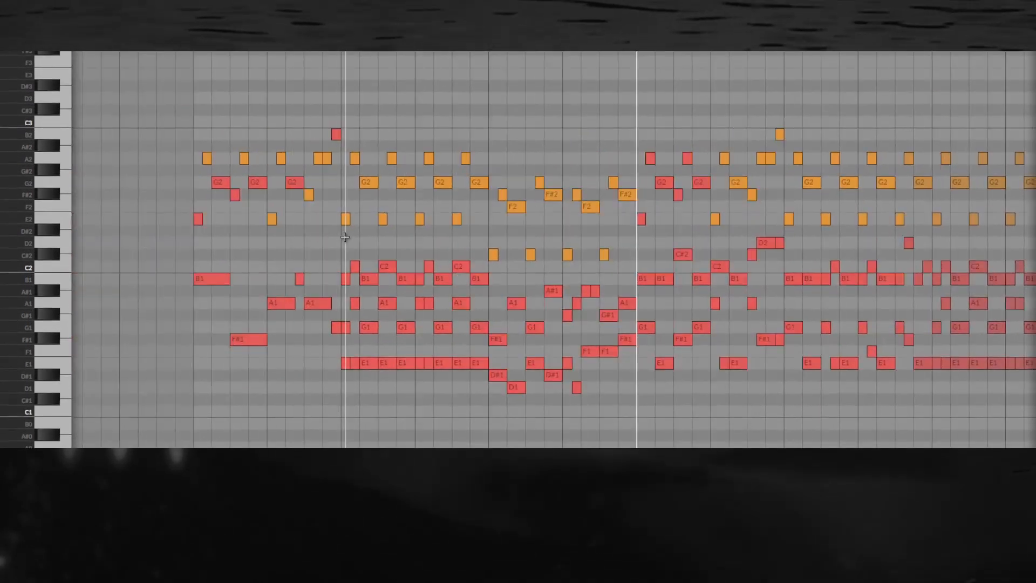
{"action": "left_click_drag", "start_coordinate": [367, 223], "coordinate": [300, 206]}
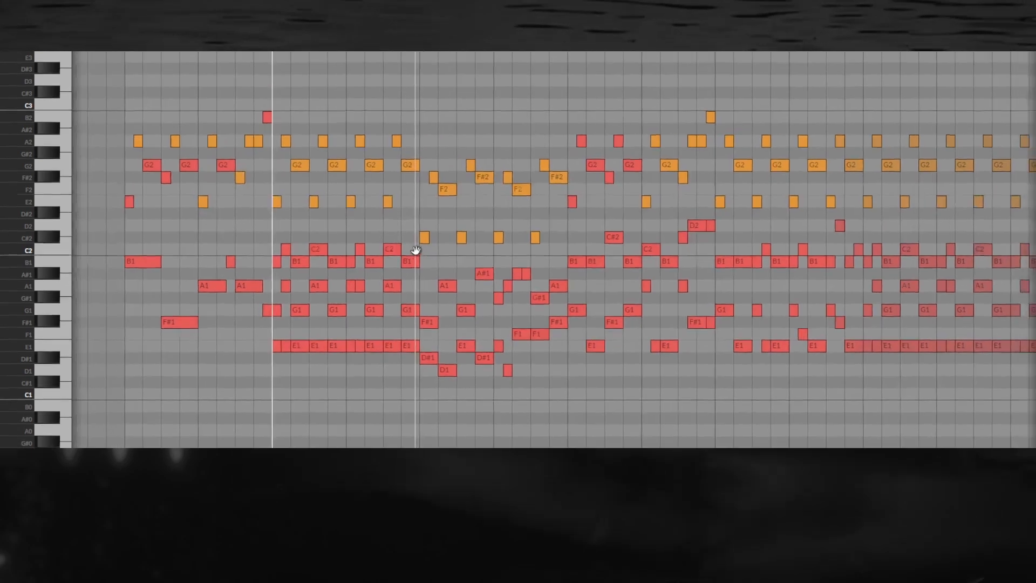
{"action": "left_click_drag", "start_coordinate": [416, 250], "coordinate": [393, 261]}
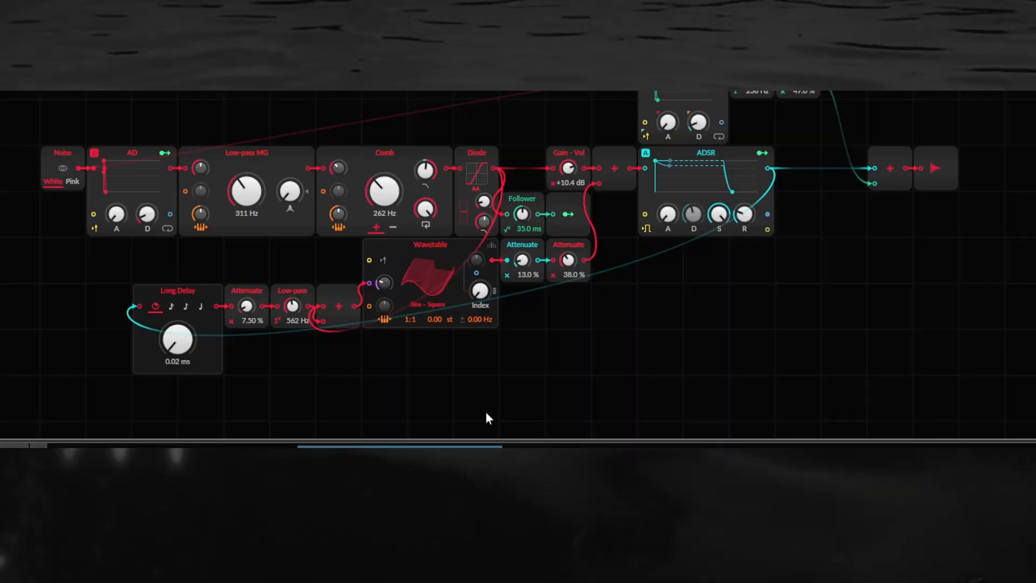
Examine the electric bass patch's noise, filter and comb chain, selecting the Diode and Wavetable modules.
{"action": "scroll", "coordinate": [486, 412], "scroll_direction": "down", "scroll_amount": 2}
{"action": "scroll", "coordinate": [339, 299], "scroll_direction": "up", "scroll_amount": 3}
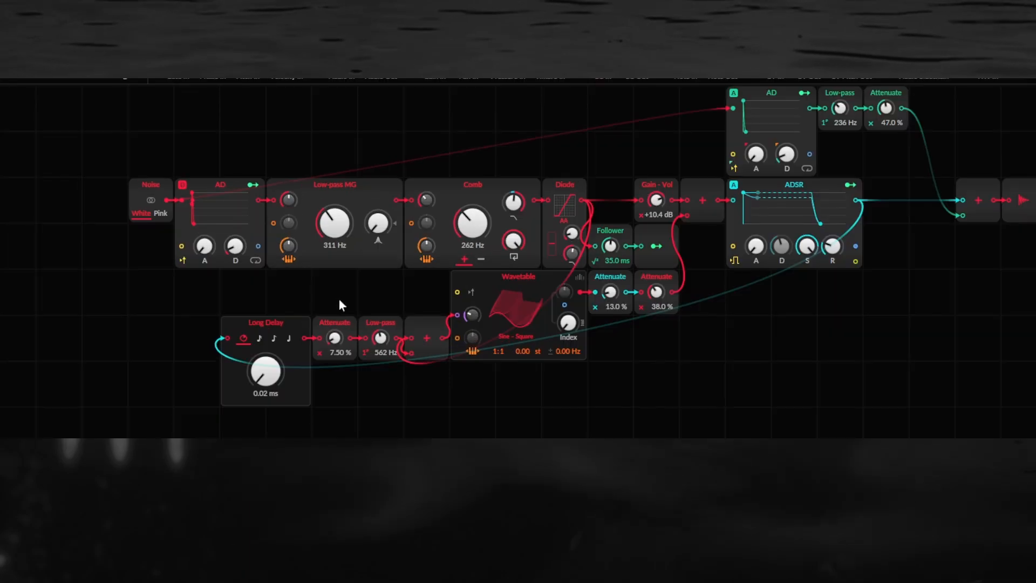
{"action": "left_click_drag", "start_coordinate": [479, 184], "coordinate": [380, 181]}
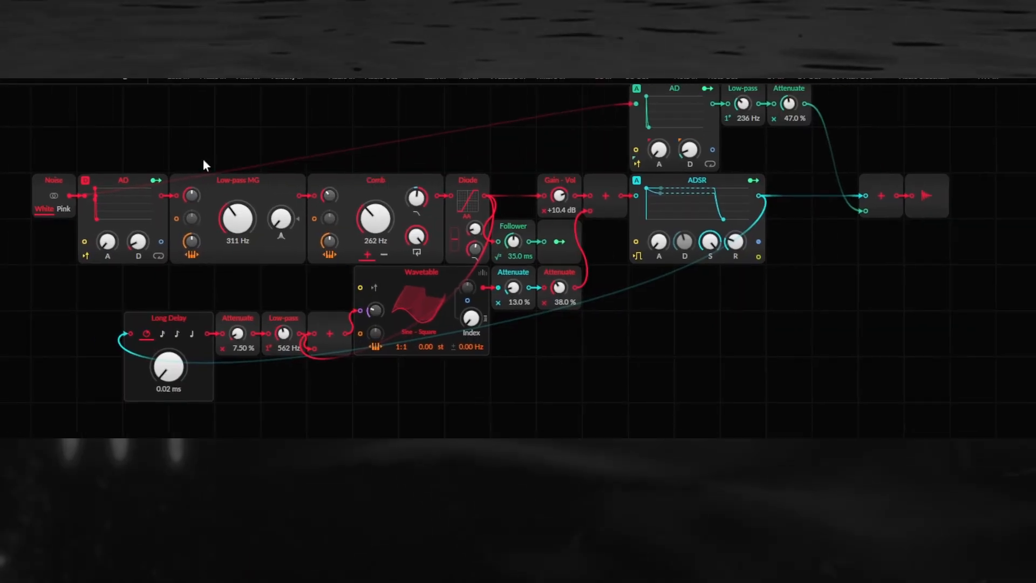
{"action": "left_click", "coordinate": [374, 181]}
{"action": "left_click_drag", "start_coordinate": [385, 146], "coordinate": [300, 134]}
{"action": "left_click", "coordinate": [384, 164]}
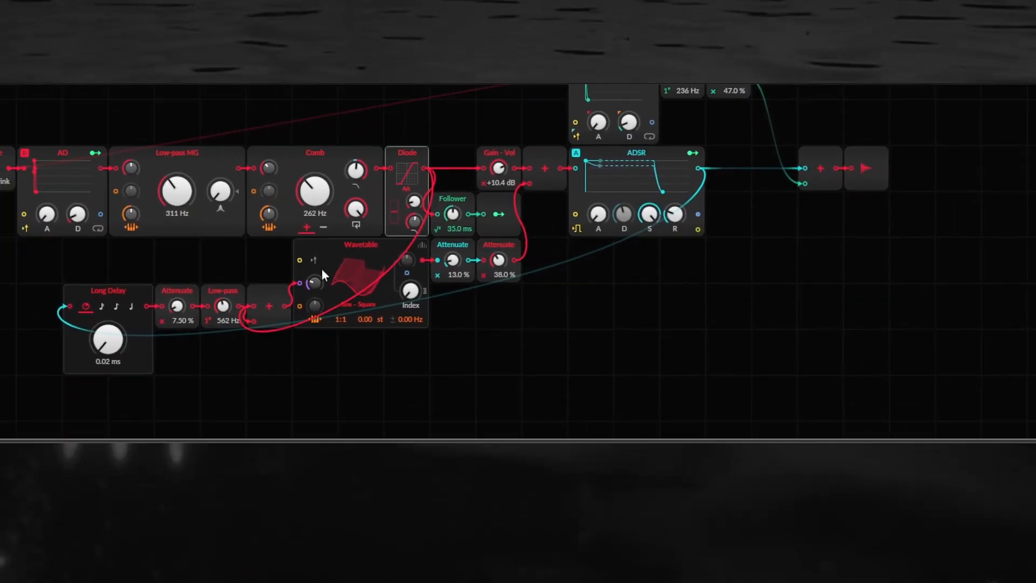
{"action": "left_click", "coordinate": [325, 271]}
{"action": "left_click_drag", "start_coordinate": [510, 313], "coordinate": [388, 363]}
Unfold the Bass Noise, Bass Class A 1 and EQ+ devices in the electric bass chain to view their controls.
{"action": "double_click", "coordinate": [315, 519]}
{"action": "double_click", "coordinate": [348, 514]}
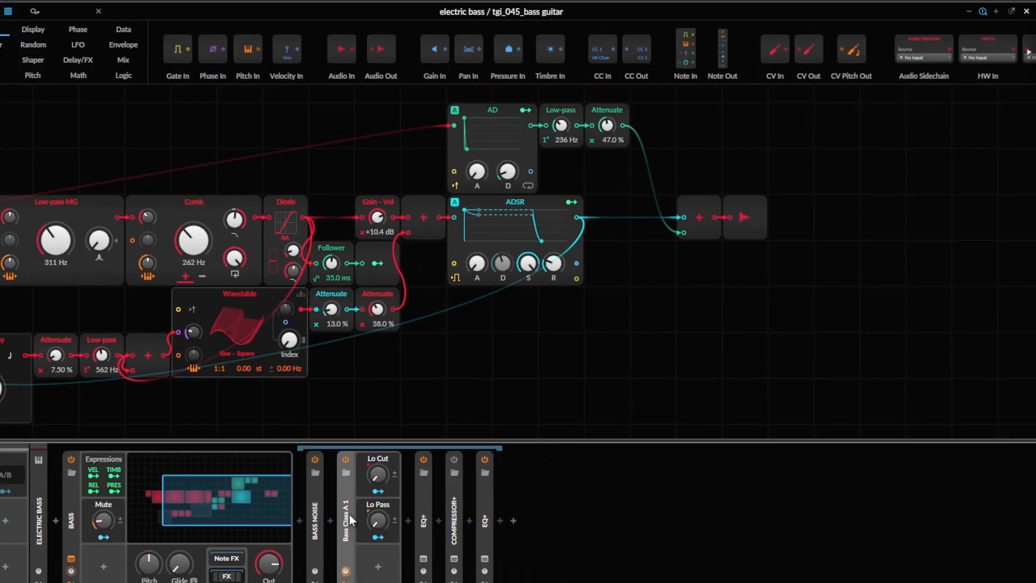
{"action": "double_click", "coordinate": [345, 506]}
{"action": "double_click", "coordinate": [420, 500]}
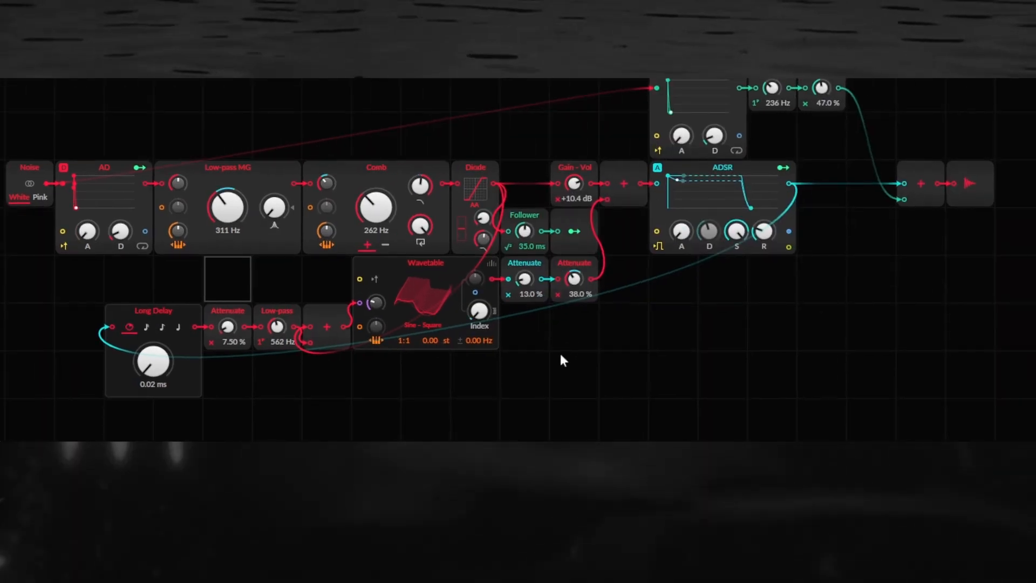
Review the whole electric bass patch, from the noise source and delay feedback path to the envelopes and output.
{"action": "left_click_drag", "start_coordinate": [566, 351], "coordinate": [584, 349]}
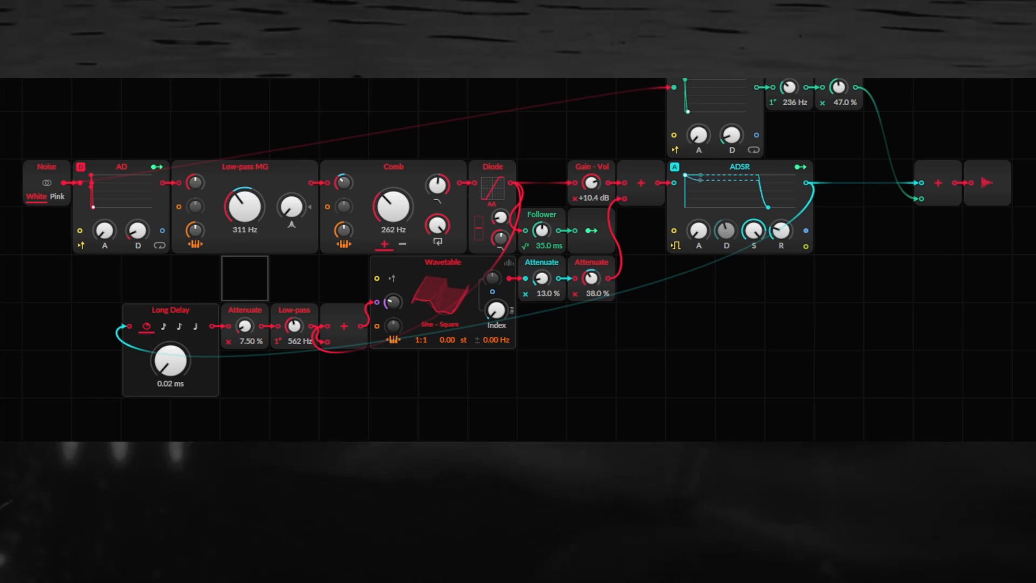
{"action": "left_click", "coordinate": [692, 371]}
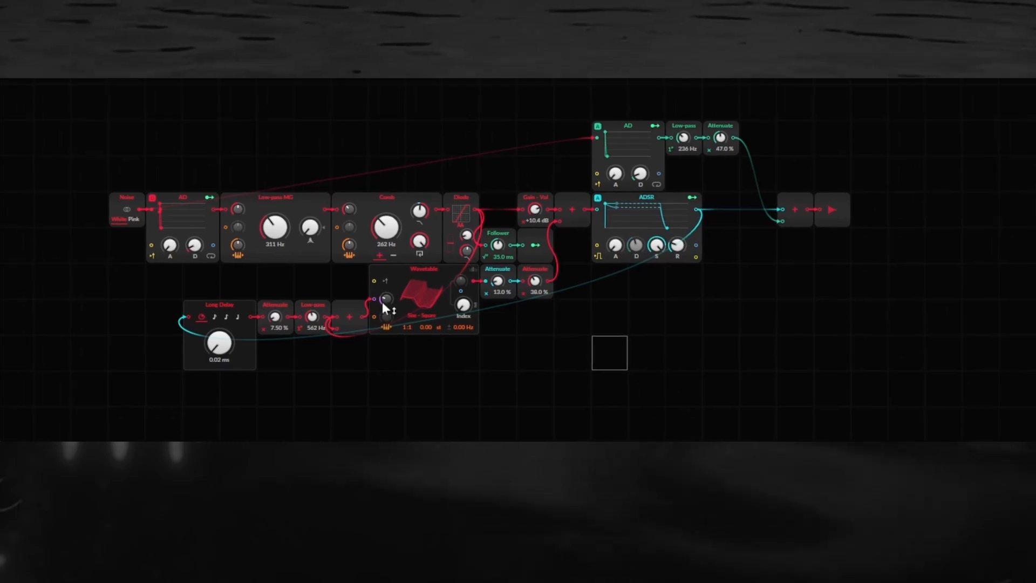
{"action": "left_click_drag", "start_coordinate": [549, 333], "coordinate": [617, 348]}
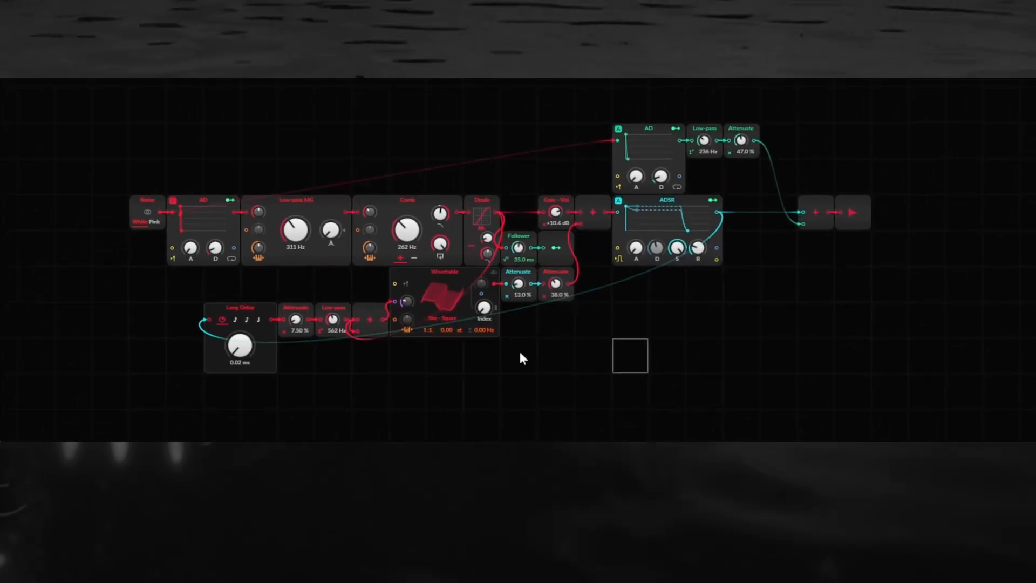
{"action": "scroll", "coordinate": [521, 352], "scroll_direction": "up", "scroll_amount": 1}
{"action": "left_click_drag", "start_coordinate": [528, 350], "coordinate": [551, 334]}
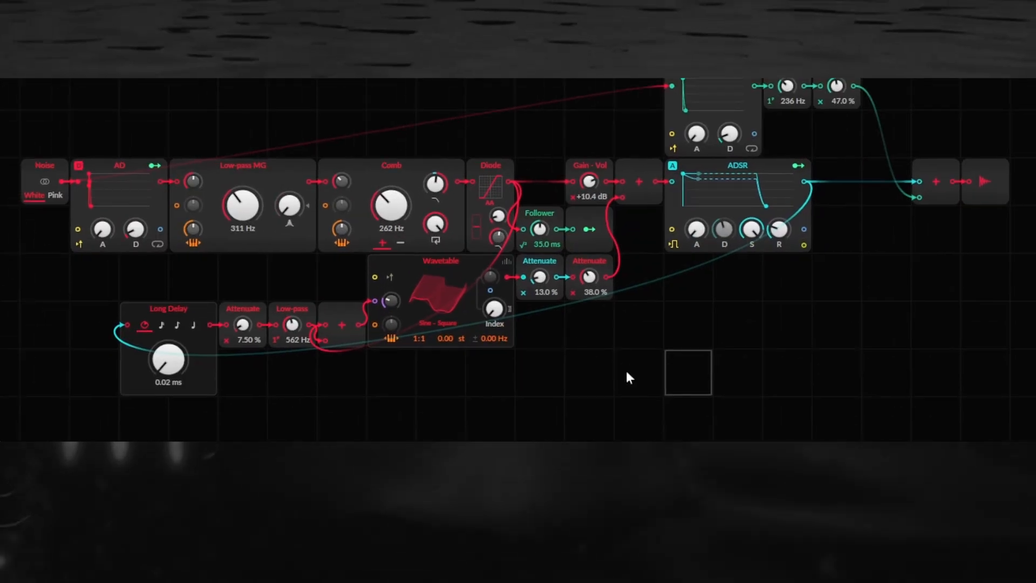
{"action": "left_click_drag", "start_coordinate": [622, 387], "coordinate": [662, 385]}
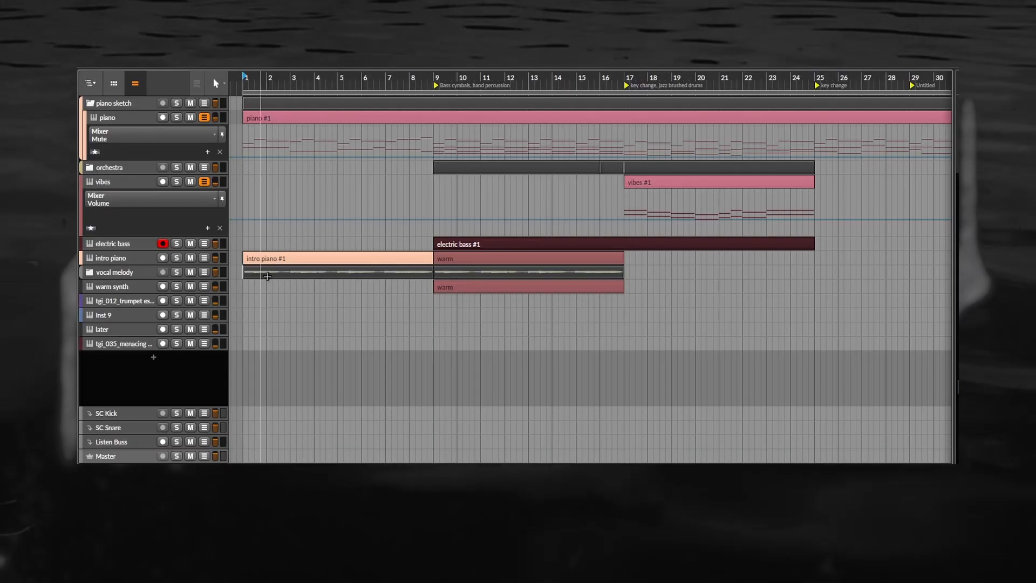
Expand the vocal melody group in the piano sketch arrangement and view the melody track's pitch curve.
{"action": "scroll", "coordinate": [261, 312], "scroll_direction": "up", "scroll_amount": 2}
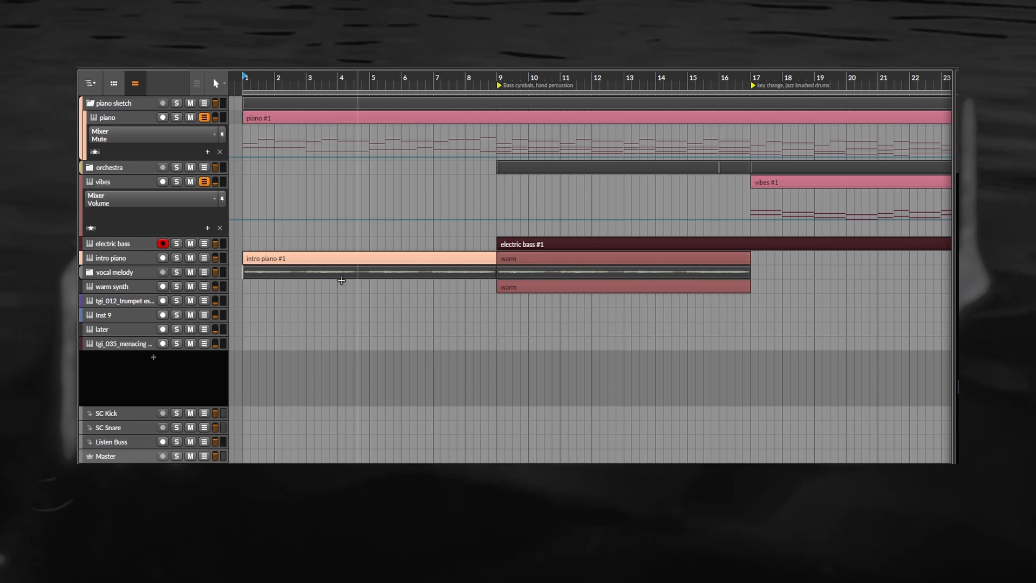
{"action": "double_click", "coordinate": [126, 273]}
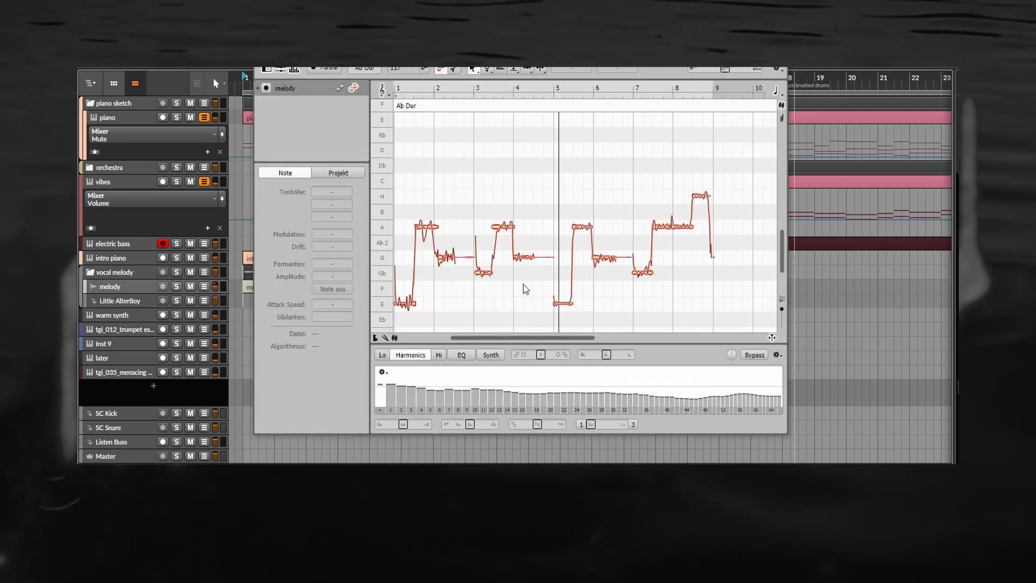
Examine the melody's full pitch curve in its note editor and close the editor window.
{"action": "scroll", "coordinate": [448, 262], "scroll_direction": "up", "scroll_amount": 2}
{"action": "scroll", "coordinate": [448, 266], "scroll_direction": "down", "scroll_amount": 3}
{"action": "scroll", "coordinate": [451, 266], "scroll_direction": "up", "scroll_amount": 3}
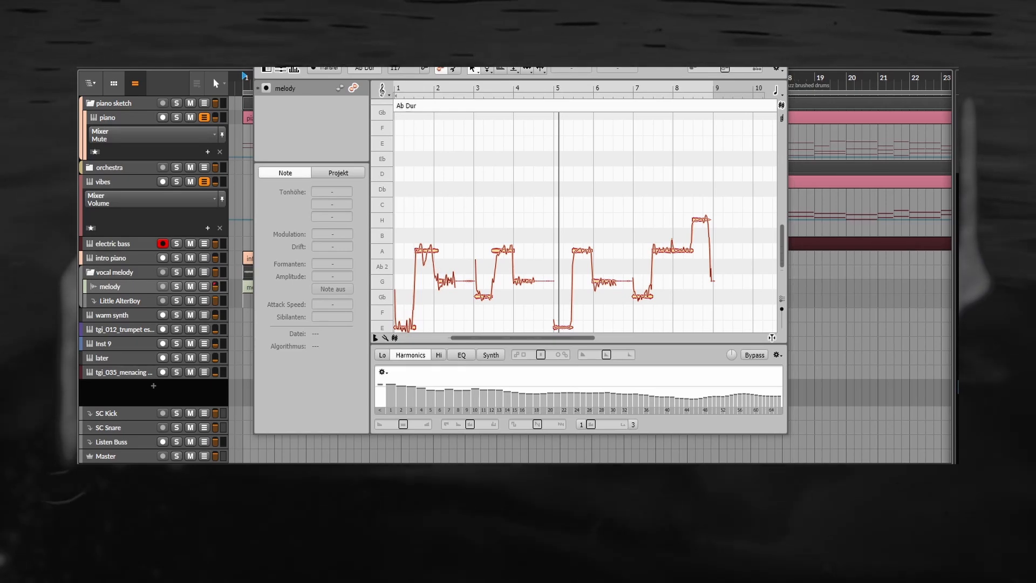
{"action": "left_click", "coordinate": [776, 45]}
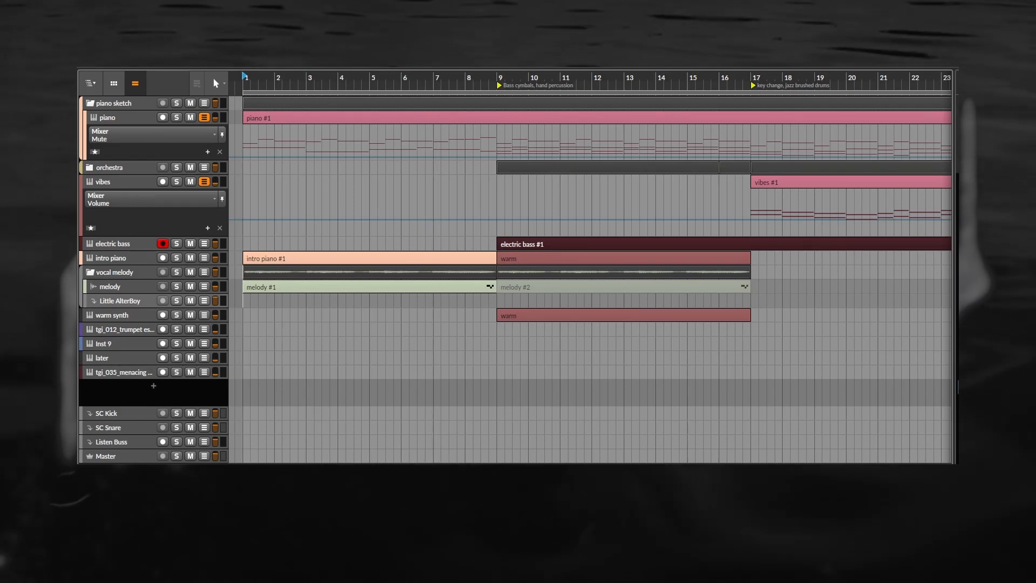
Play the intro piano and melody clips from the start of the arrangement.
{"action": "scroll", "coordinate": [243, 269], "scroll_direction": "up", "scroll_amount": 2}
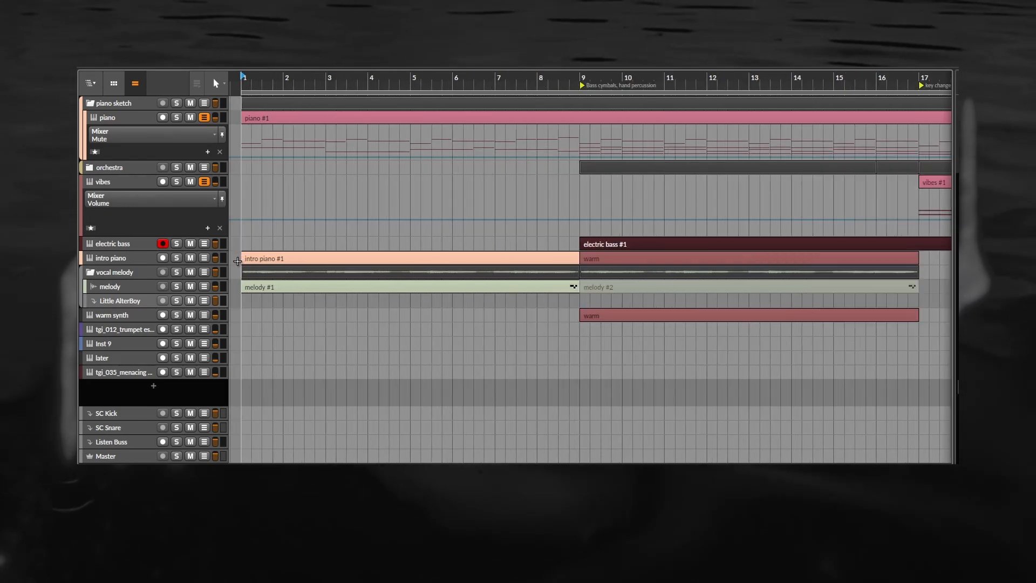
{"action": "key", "text": "space"}
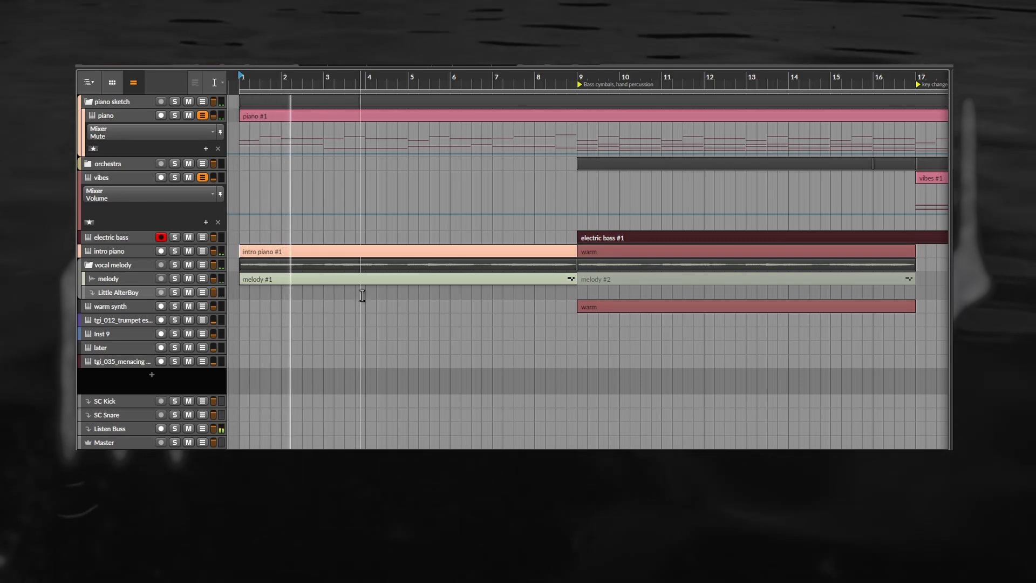
{"action": "scroll", "coordinate": [362, 296], "scroll_direction": "down", "scroll_amount": 2}
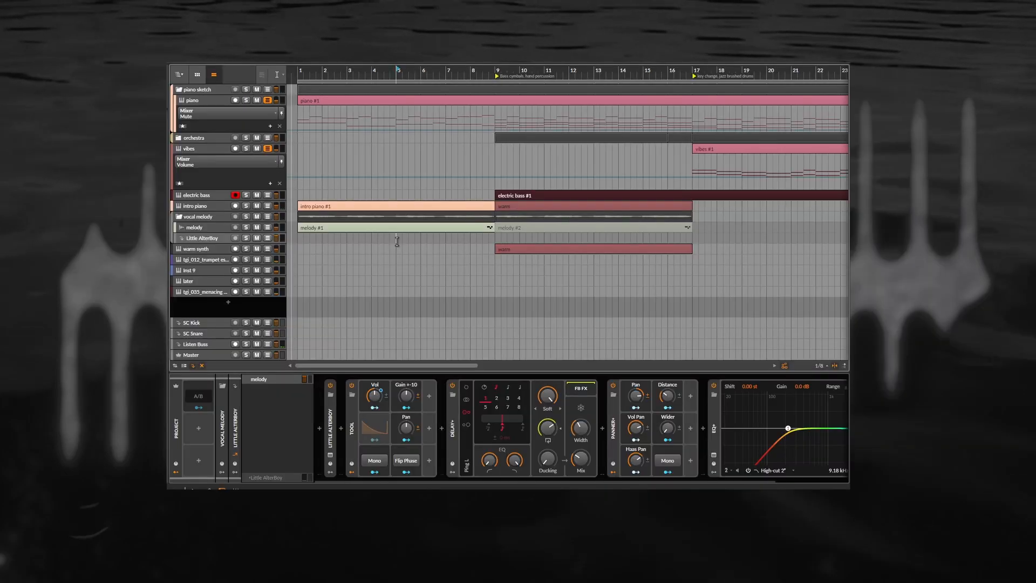
Solo the Little AlterBoy effect track, view its plugin's pitch and formant settings, and close the plugin window.
{"action": "scroll", "coordinate": [366, 297], "scroll_direction": "up", "scroll_amount": 2}
{"action": "left_click", "coordinate": [175, 292]}
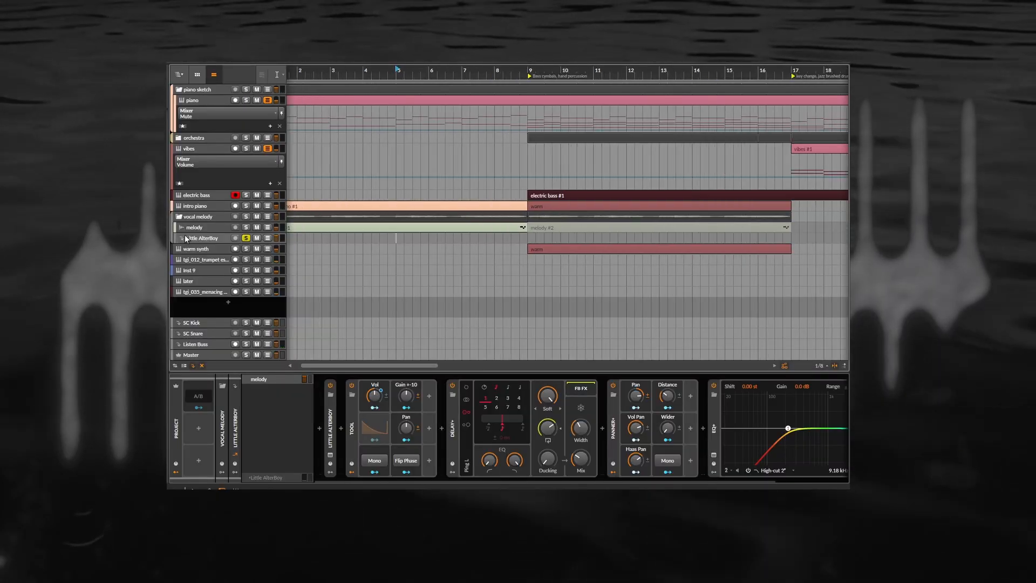
{"action": "left_click", "coordinate": [331, 455]}
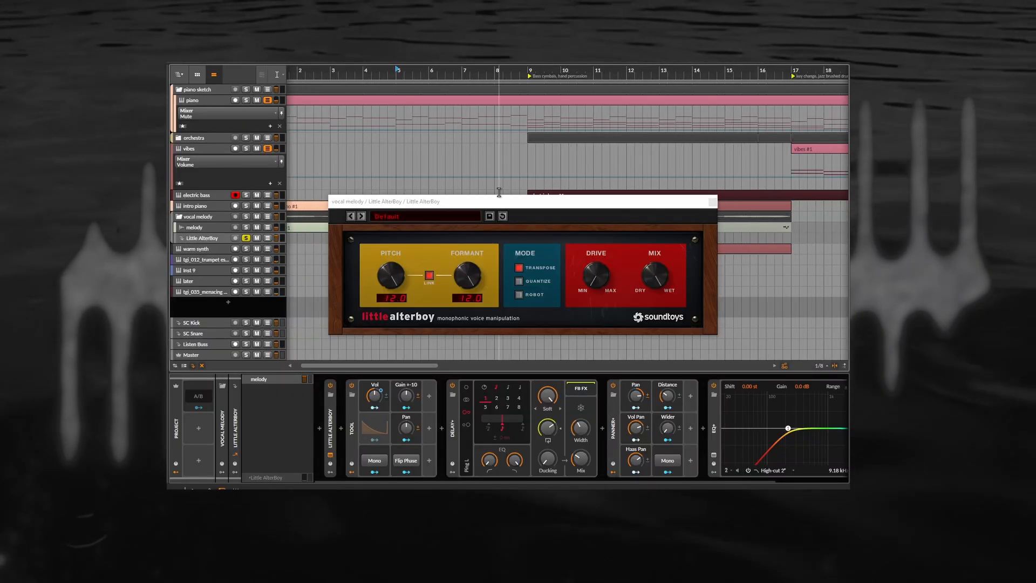
{"action": "left_click", "coordinate": [656, 177]}
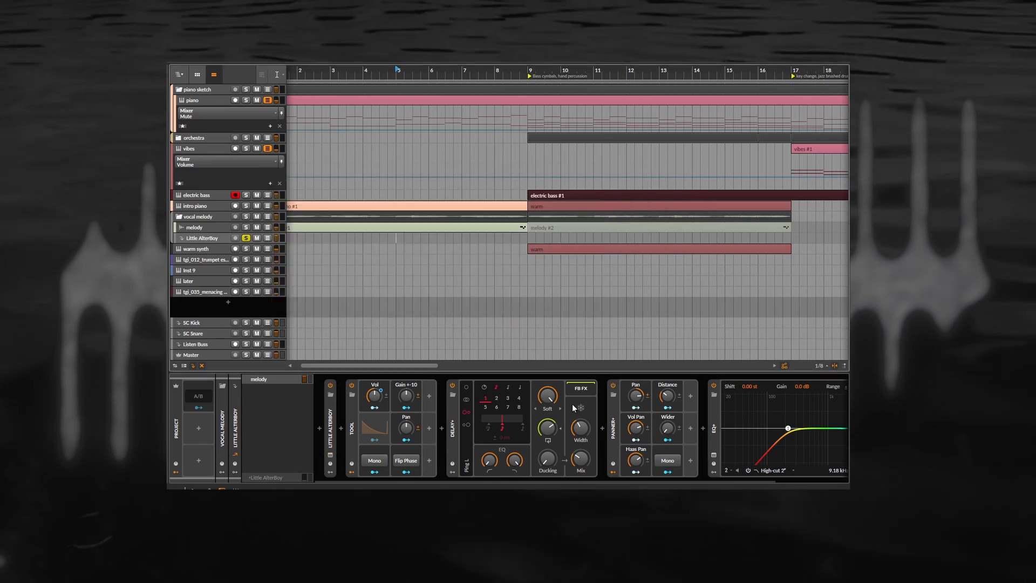
Insert a Tool device between Panner+ and EQ+ in the Little AlterBoy chain and play the soloed track.
{"action": "scroll", "coordinate": [618, 429], "scroll_direction": "down", "scroll_amount": 3}
{"action": "left_click", "coordinate": [618, 429]}
{"action": "type", "text": "tool"}
{"action": "key", "text": "Down"}
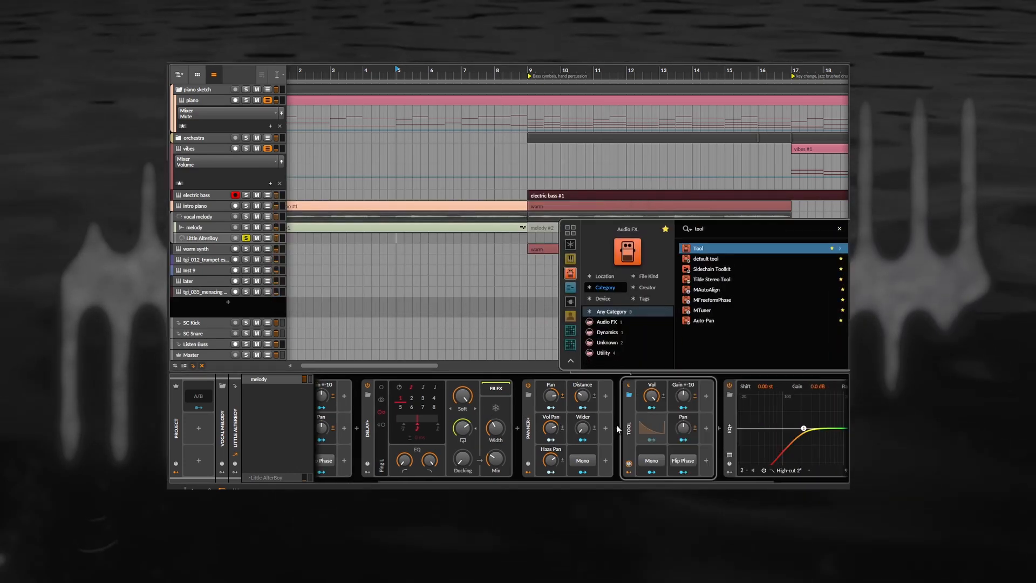
{"action": "key", "text": "Return"}
{"action": "key", "text": "space"}
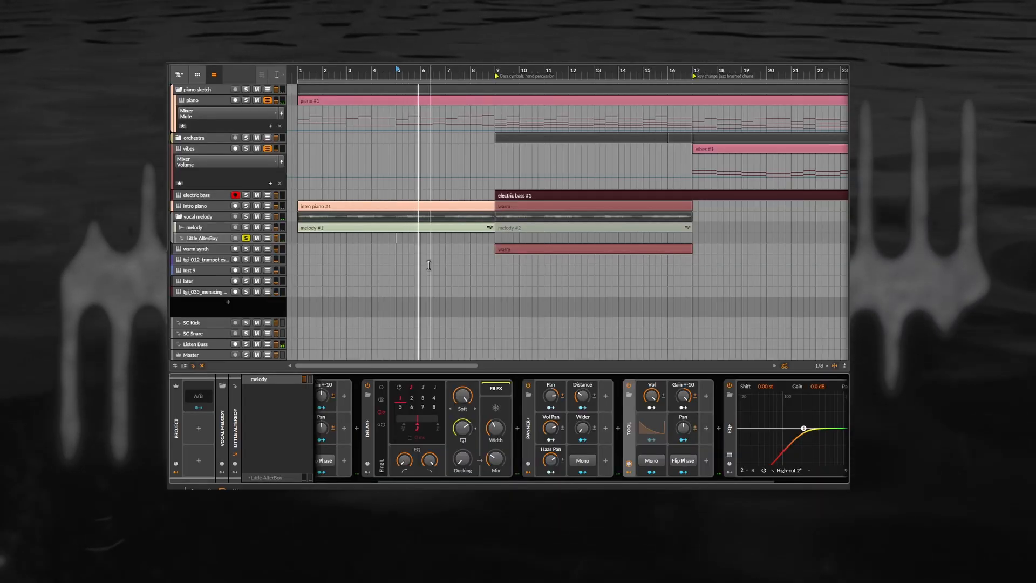
Play the layered notes in the piano roll from the "Bass cymbals, hand percussion" marker at bar 9.
{"action": "scroll", "coordinate": [429, 265], "scroll_direction": "up", "scroll_amount": 2}
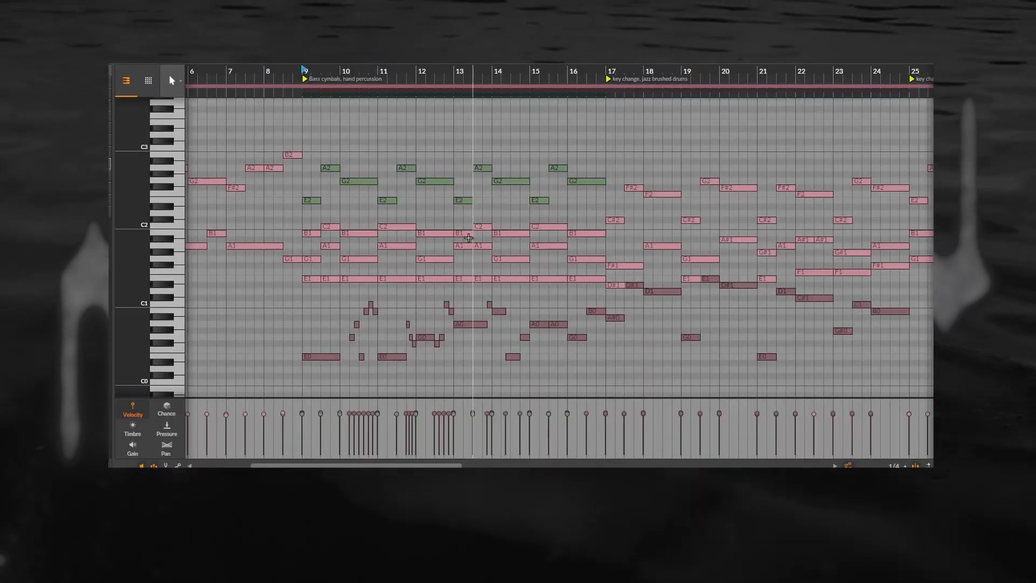
{"action": "left_click_drag", "start_coordinate": [469, 237], "coordinate": [447, 226]}
{"action": "left_click_drag", "start_coordinate": [381, 179], "coordinate": [375, 208]}
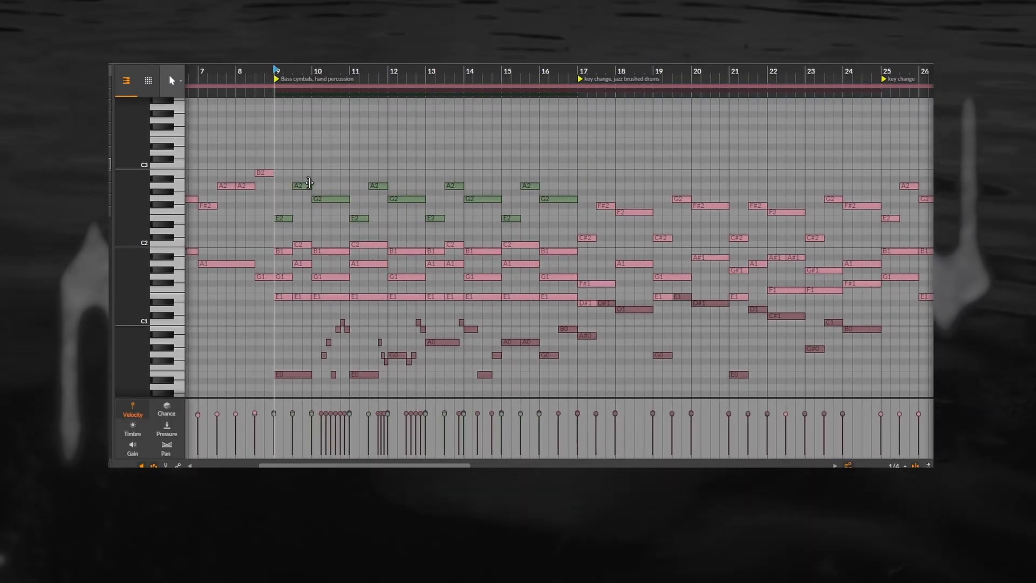
{"action": "key", "text": "space"}
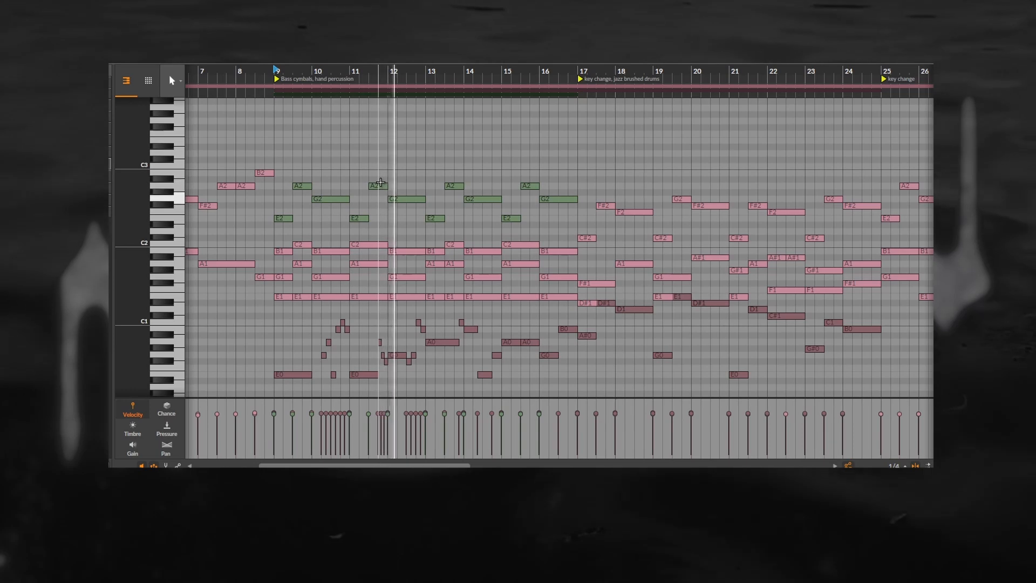
{"action": "key", "text": "space"}
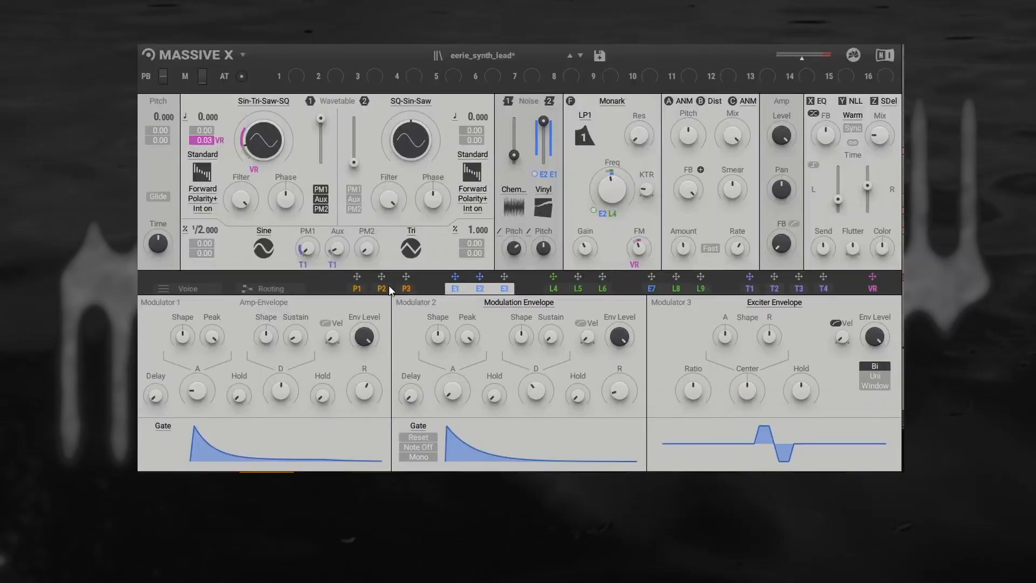
View the voice routing of the eerie_synth_lead patch in Massive X and close the plugin window.
{"action": "left_click", "coordinate": [257, 295]}
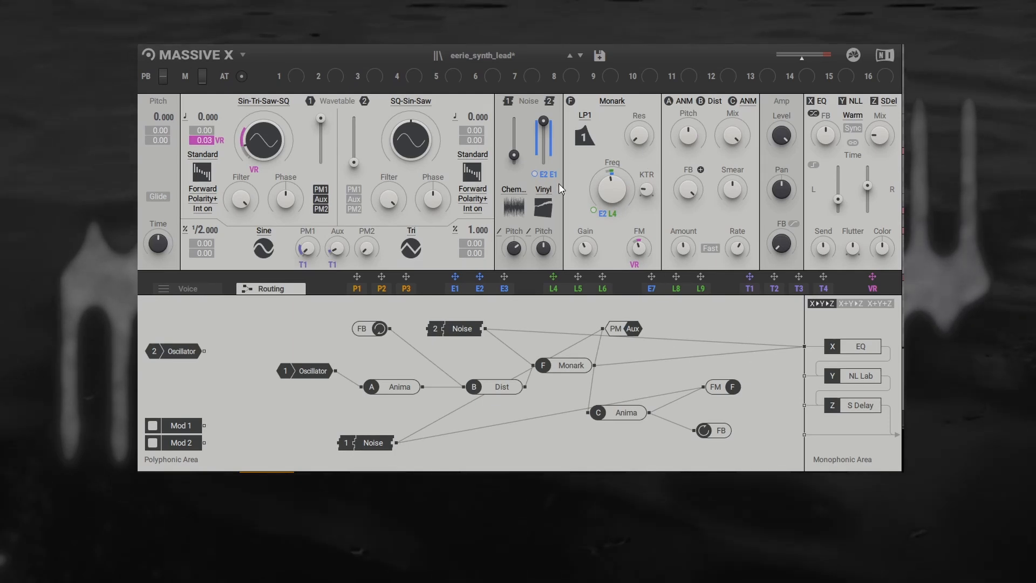
{"action": "left_click", "coordinate": [893, 44]}
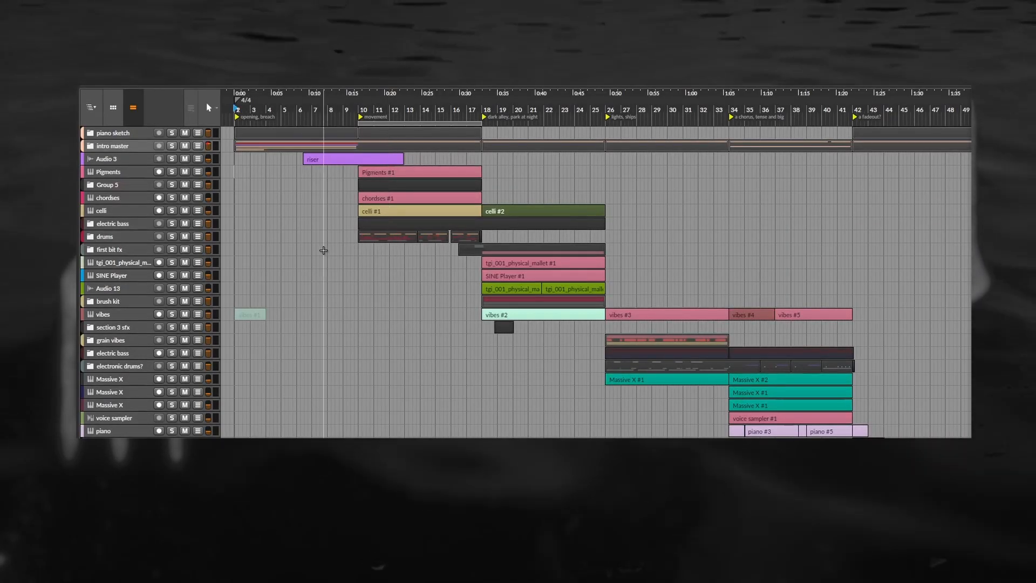
Survey the full arrangement's tracks and sections, from the opening through the fadeout and collapse markers.
{"action": "scroll", "coordinate": [486, 298], "scroll_direction": "down", "scroll_amount": 1}
{"action": "scroll", "coordinate": [488, 294], "scroll_direction": "up", "scroll_amount": 1}
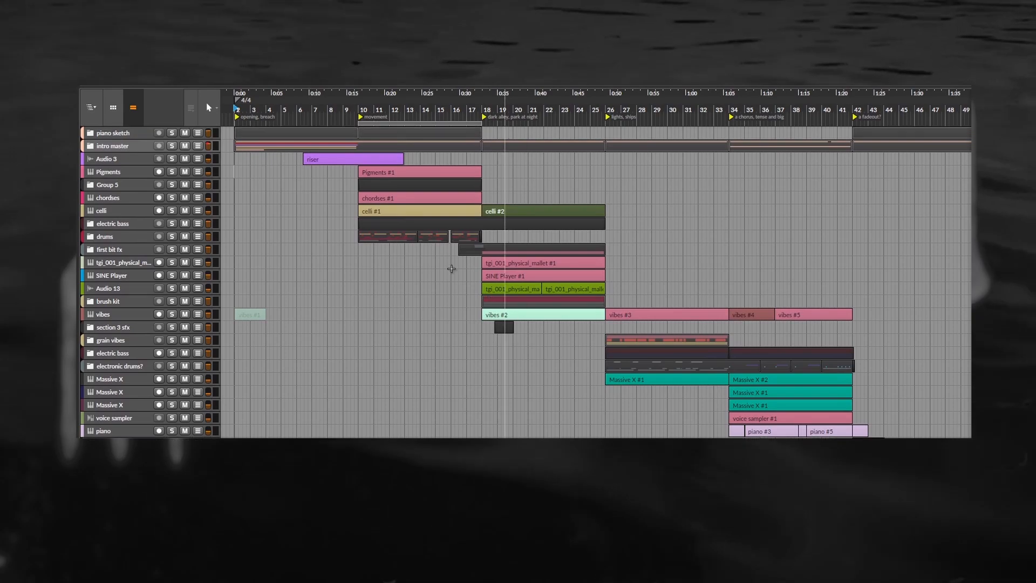
{"action": "scroll", "coordinate": [387, 332], "scroll_direction": "down", "scroll_amount": 2}
{"action": "scroll", "coordinate": [387, 334], "scroll_direction": "down", "scroll_amount": 6}
{"action": "scroll", "coordinate": [374, 216], "scroll_direction": "up", "scroll_amount": 5}
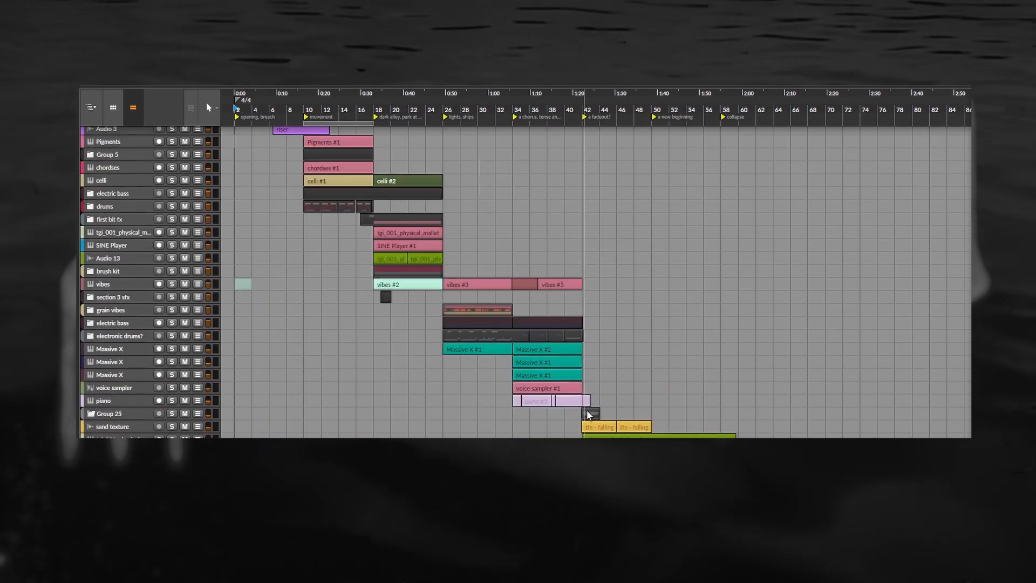
{"action": "left_click_drag", "start_coordinate": [375, 216], "coordinate": [375, 236]}
{"action": "scroll", "coordinate": [272, 142], "scroll_direction": "up", "scroll_amount": 2}
{"action": "left_click_drag", "start_coordinate": [246, 144], "coordinate": [428, 194]}
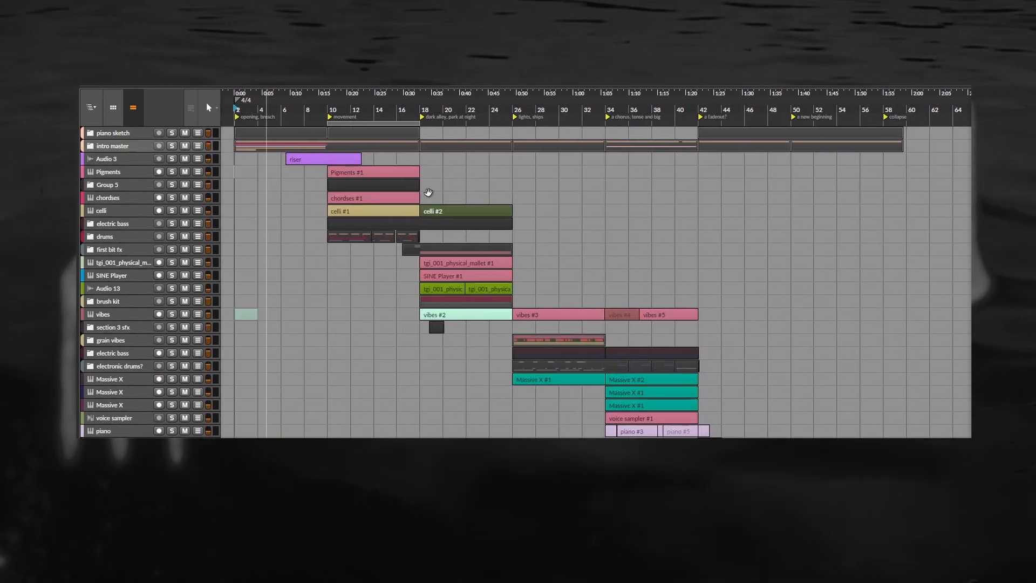
{"action": "left_click_drag", "start_coordinate": [504, 299], "coordinate": [500, 243]}
{"action": "scroll", "coordinate": [500, 243], "scroll_direction": "down", "scroll_amount": 4}
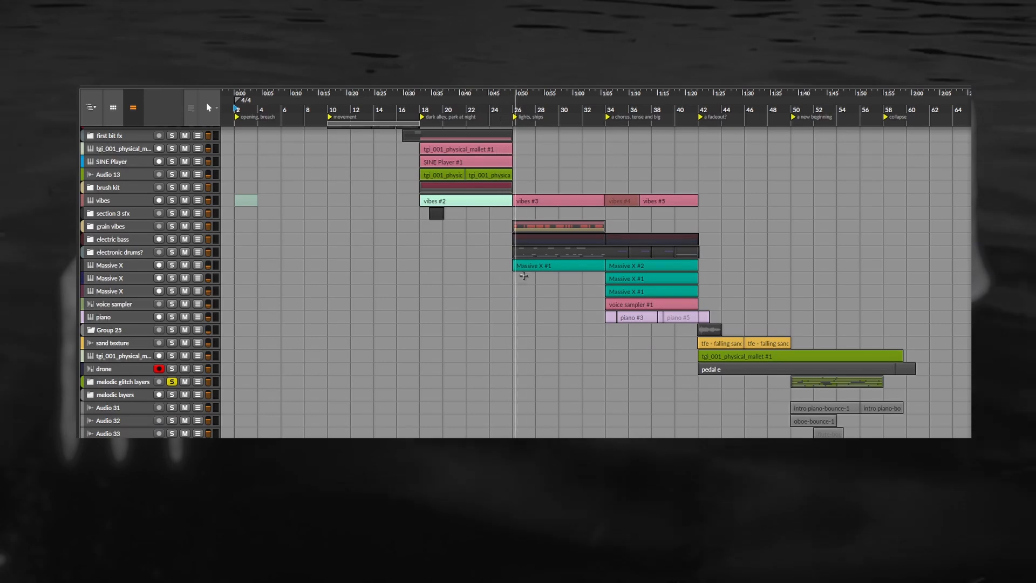
Examine the chorus section's clips between bars 34 and 42 and return to the arrangement's upper tracks.
{"action": "scroll", "coordinate": [566, 275], "scroll_direction": "down", "scroll_amount": 2}
{"action": "left_click_drag", "start_coordinate": [567, 276], "coordinate": [447, 292]}
{"action": "scroll", "coordinate": [519, 229], "scroll_direction": "up", "scroll_amount": 5}
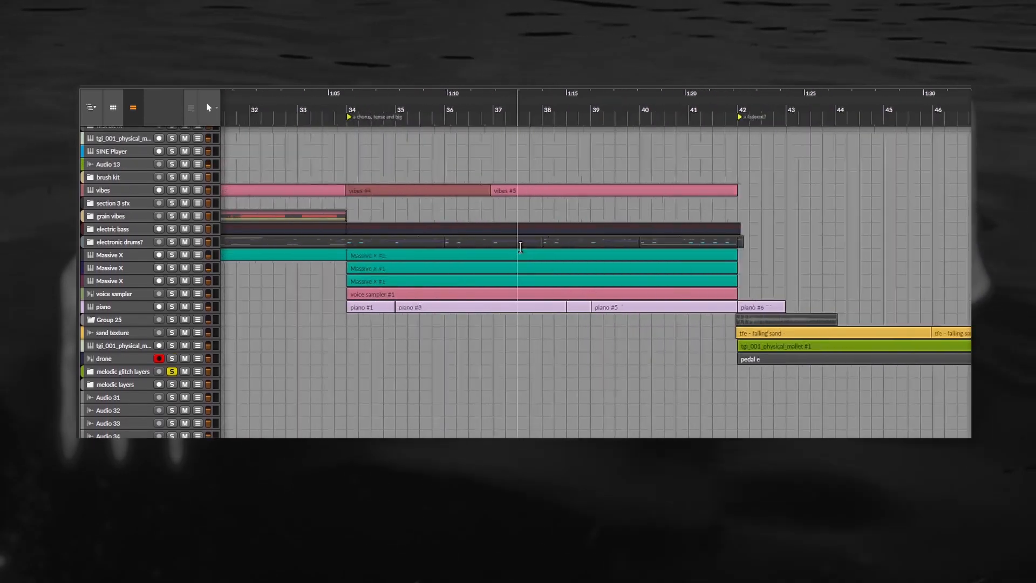
{"action": "scroll", "coordinate": [517, 237], "scroll_direction": "down", "scroll_amount": 4}
{"action": "left_click_drag", "start_coordinate": [389, 242], "coordinate": [472, 311]}
{"action": "scroll", "coordinate": [472, 308], "scroll_direction": "down", "scroll_amount": 4}
{"action": "left_click_drag", "start_coordinate": [382, 216], "coordinate": [384, 273]}
{"action": "scroll", "coordinate": [273, 183], "scroll_direction": "up", "scroll_amount": 4}
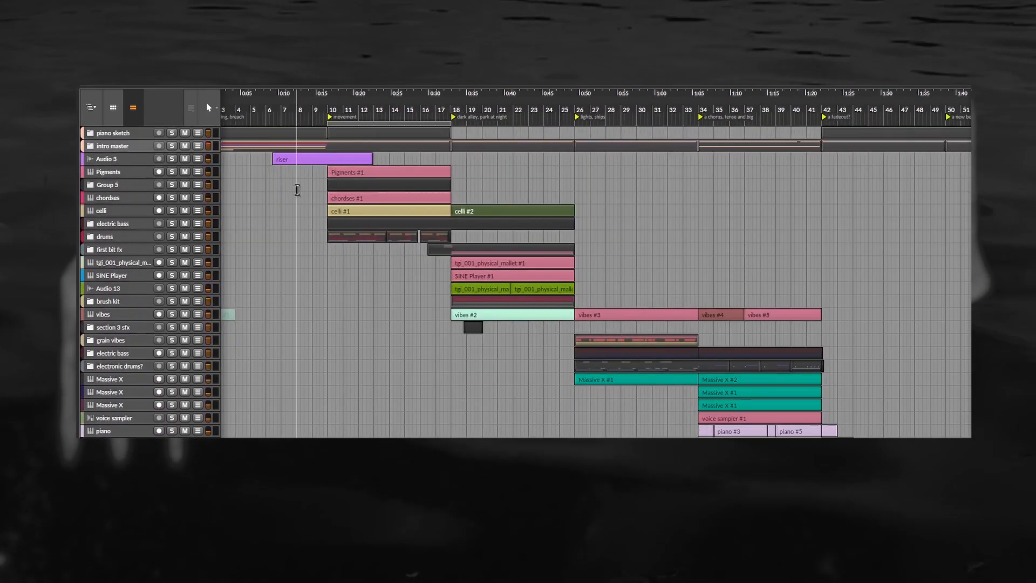
Expand the drums group in the movement section starting at bar 10 and examine its individual drum clips.
{"action": "left_click_drag", "start_coordinate": [296, 190], "coordinate": [364, 202]}
{"action": "scroll", "coordinate": [364, 202], "scroll_direction": "up", "scroll_amount": 6}
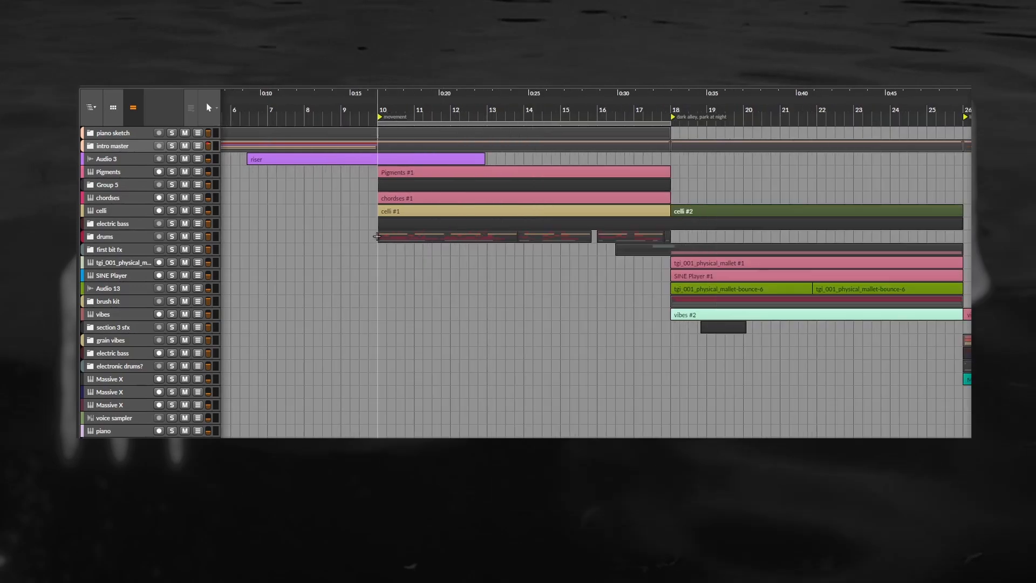
{"action": "left_click_drag", "start_coordinate": [419, 238], "coordinate": [397, 240]}
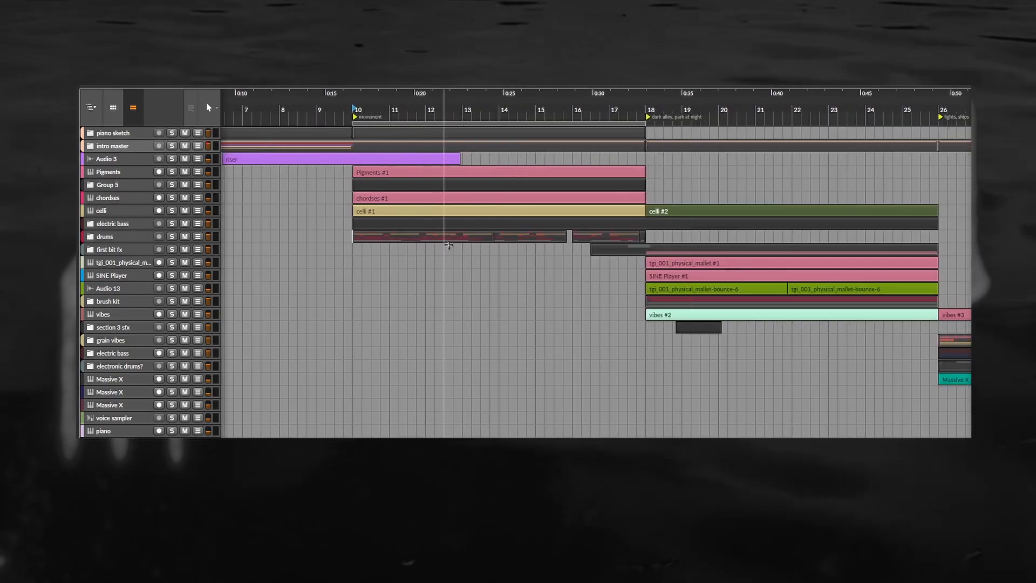
{"action": "left_click", "coordinate": [92, 237]}
{"action": "left_click_drag", "start_coordinate": [501, 273], "coordinate": [443, 227]}
{"action": "scroll", "coordinate": [453, 235], "scroll_direction": "up", "scroll_amount": 4}
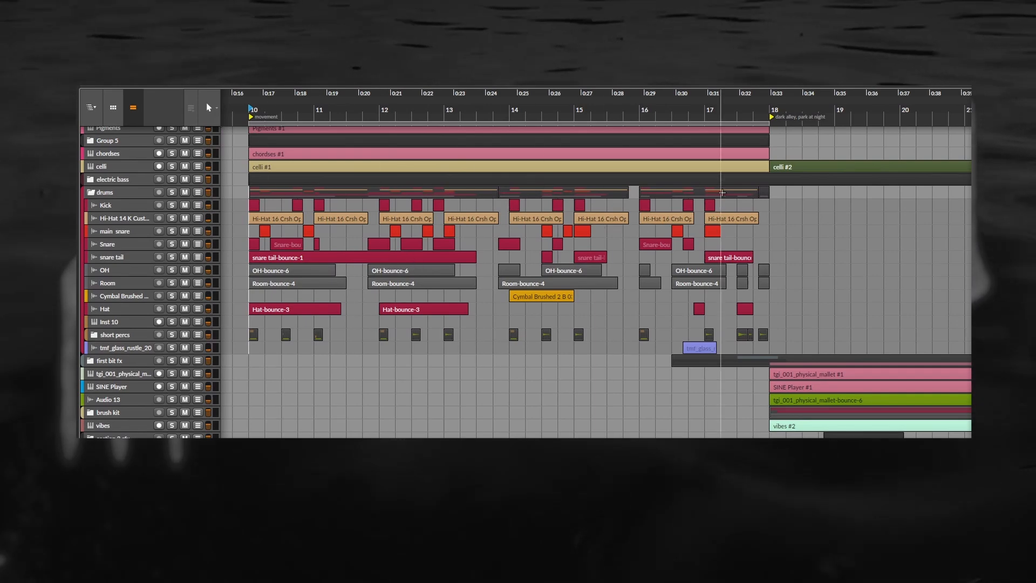
{"action": "left_click_drag", "start_coordinate": [411, 244], "coordinate": [461, 236]}
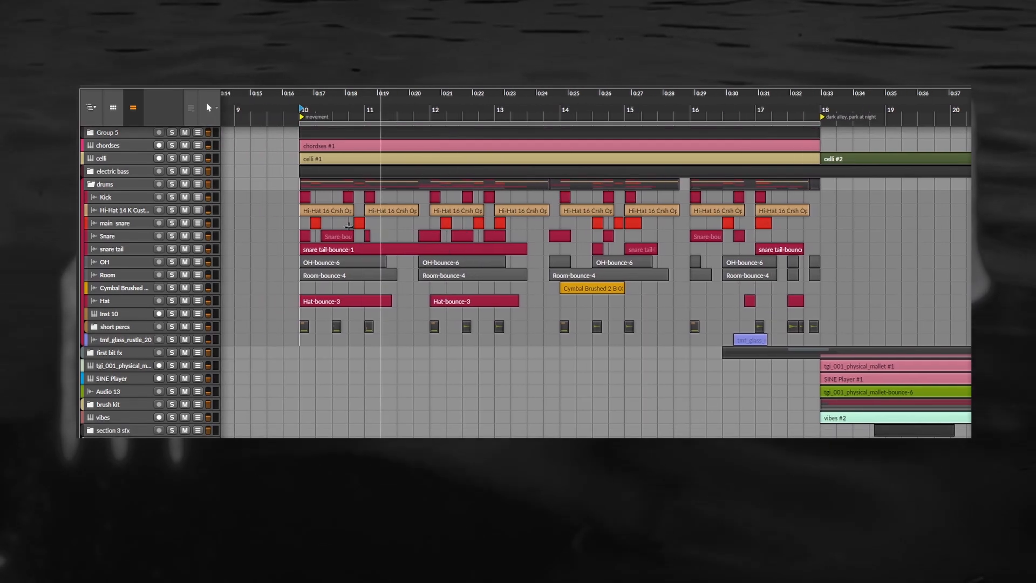
Play the movement section from bar 10 with the expanded drums group in view.
{"action": "left_click", "coordinate": [172, 184]}
{"action": "scroll", "coordinate": [303, 187], "scroll_direction": "down", "scroll_amount": 2}
{"action": "left_click_drag", "start_coordinate": [304, 187], "coordinate": [322, 239]}
{"action": "scroll", "coordinate": [322, 239], "scroll_direction": "up", "scroll_amount": 2}
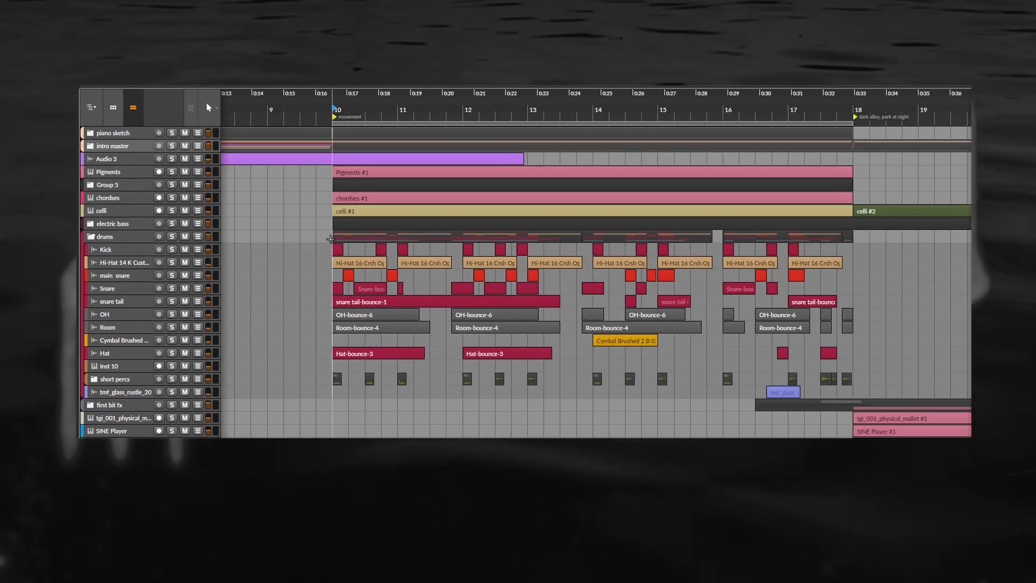
{"action": "key", "text": "space"}
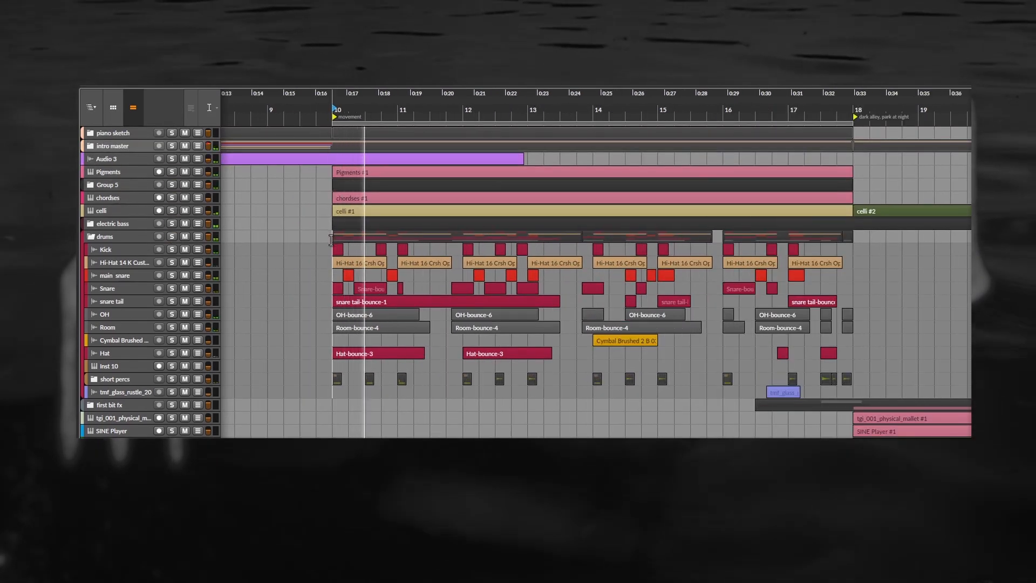
{"action": "scroll", "coordinate": [367, 237], "scroll_direction": "down", "scroll_amount": 2}
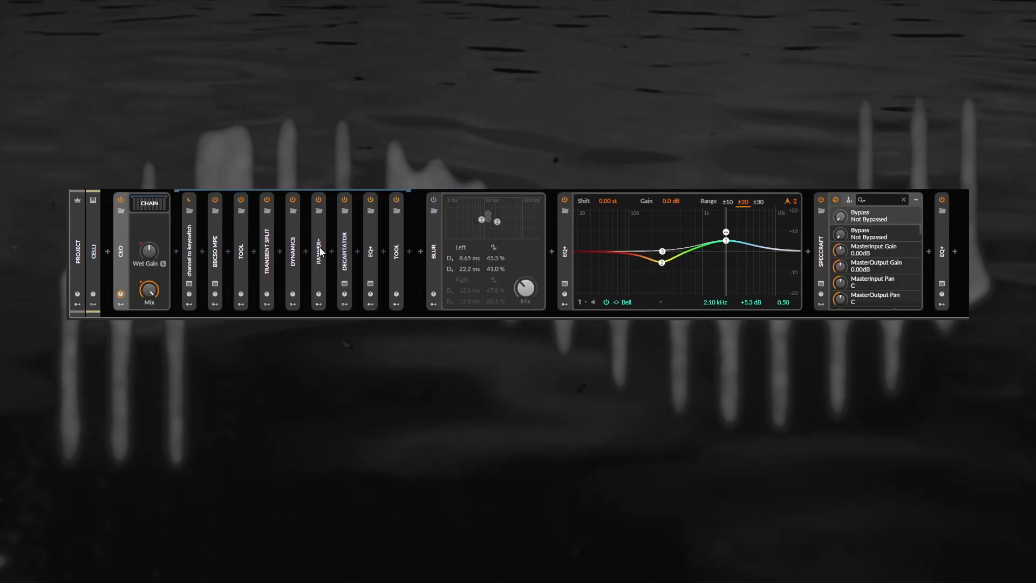
Unfold Transient Split in the celli chain to view its transient and tone controls, and fold it again.
{"action": "double_click", "coordinate": [268, 249]}
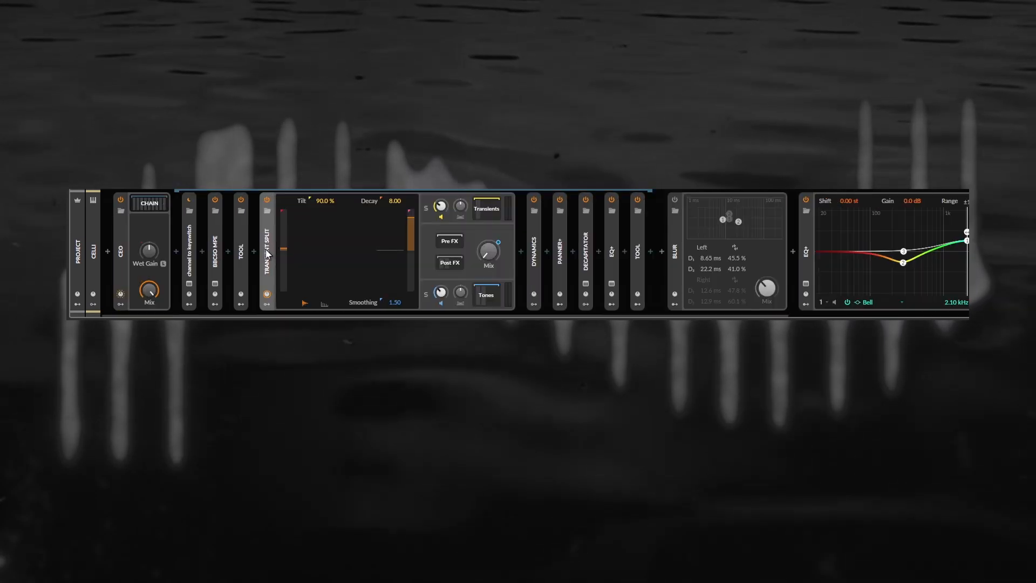
{"action": "left_click", "coordinate": [487, 294]}
{"action": "left_click", "coordinate": [490, 303]}
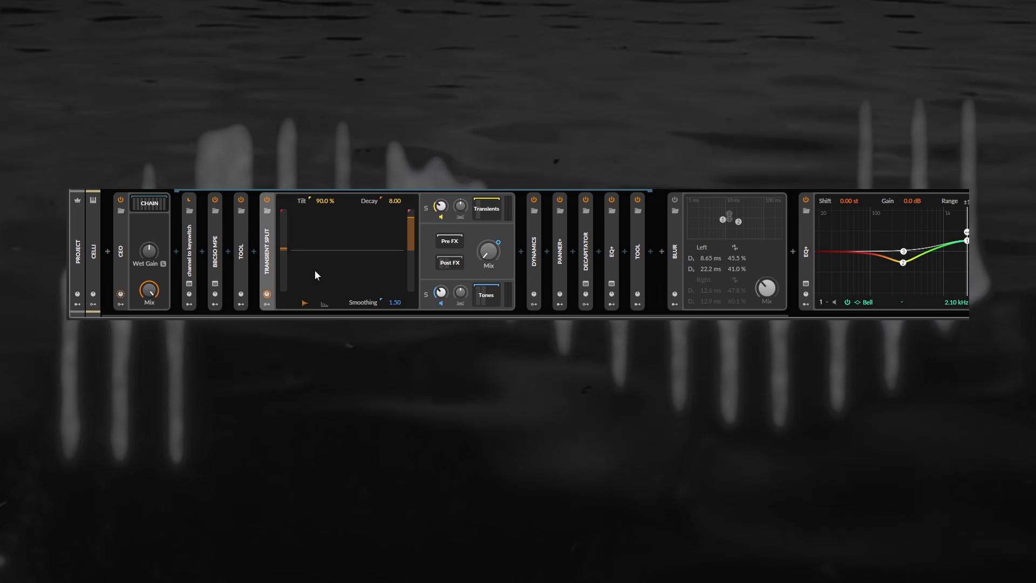
{"action": "double_click", "coordinate": [267, 256]}
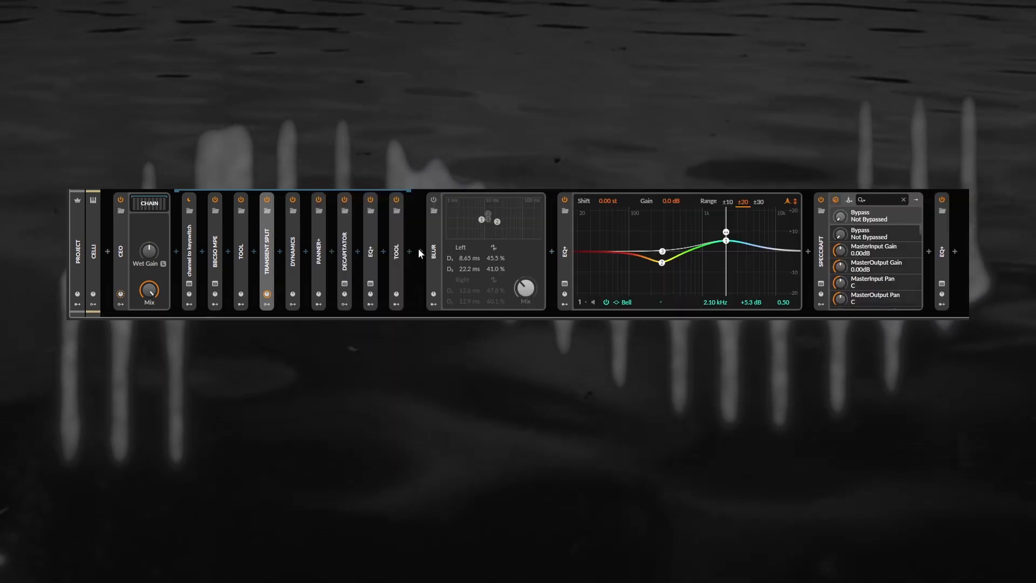
Fold the Blur device in the celli chain and unfold the Tool device that follows BBCSO MPE.
{"action": "double_click", "coordinate": [435, 252]}
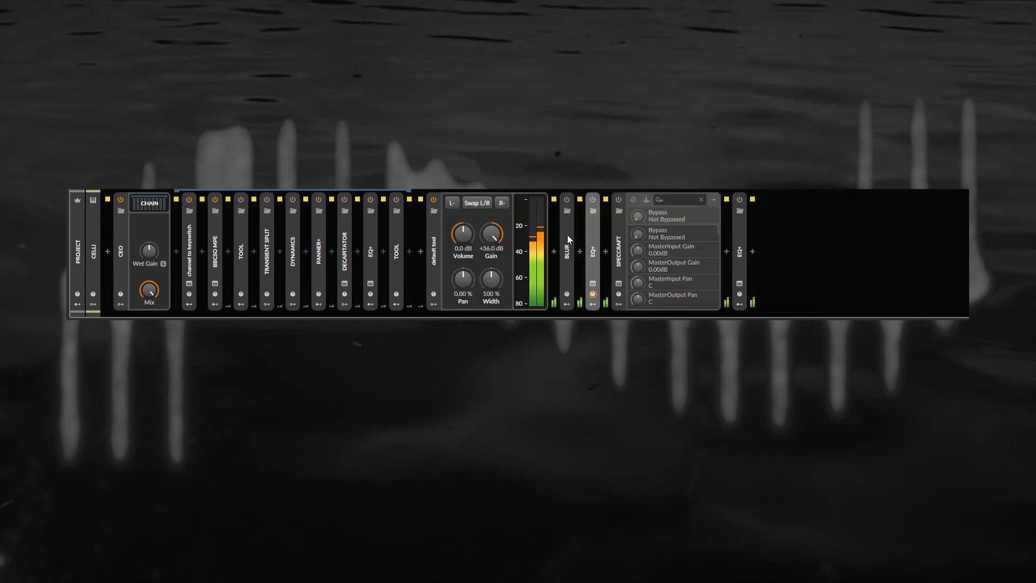
{"action": "left_click", "coordinate": [238, 226]}
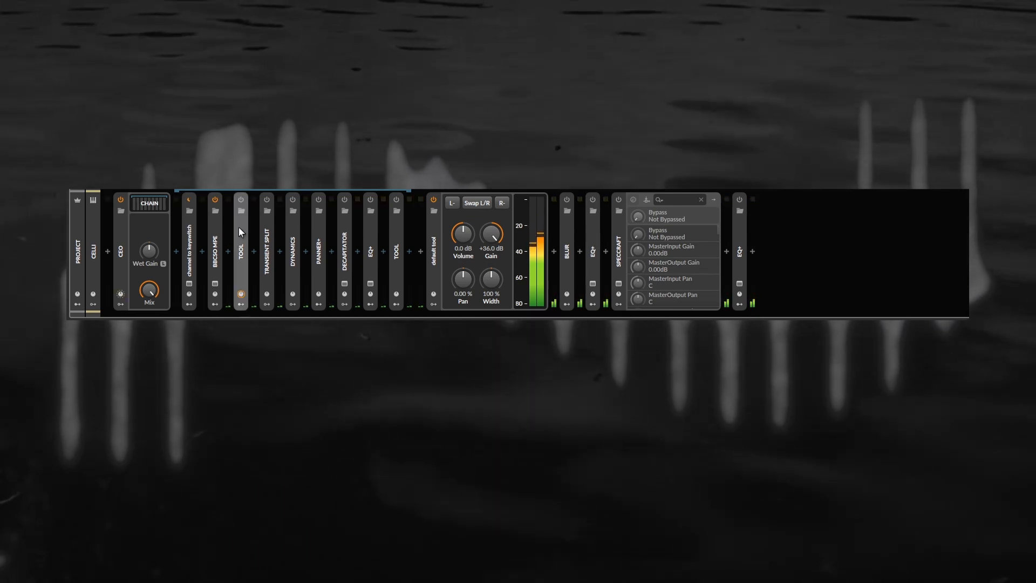
{"action": "left_click", "coordinate": [241, 229]}
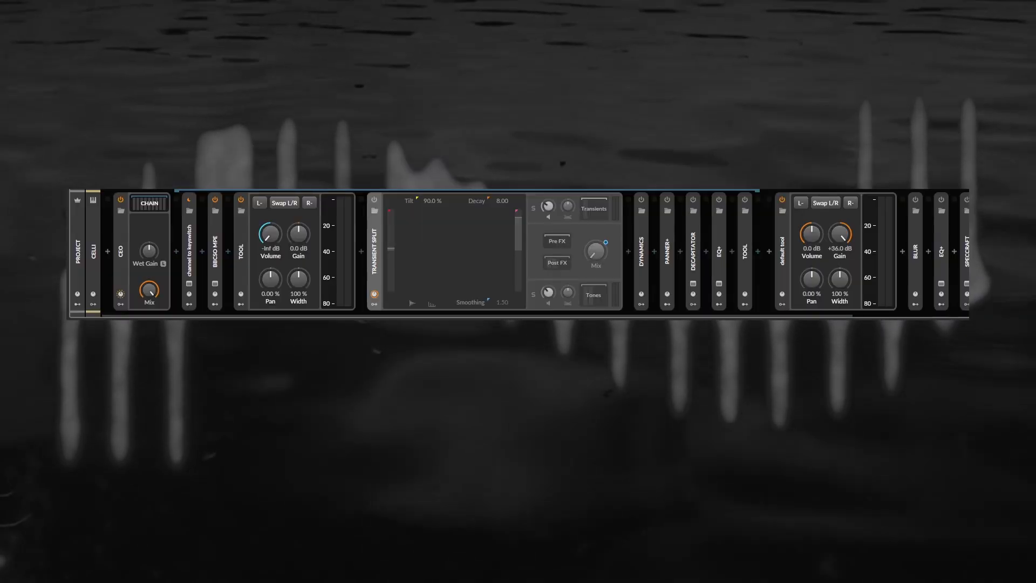
Open the Transients layer of Transient Split and examine the EQ+ and Saturator inside it.
{"action": "left_click", "coordinate": [606, 208]}
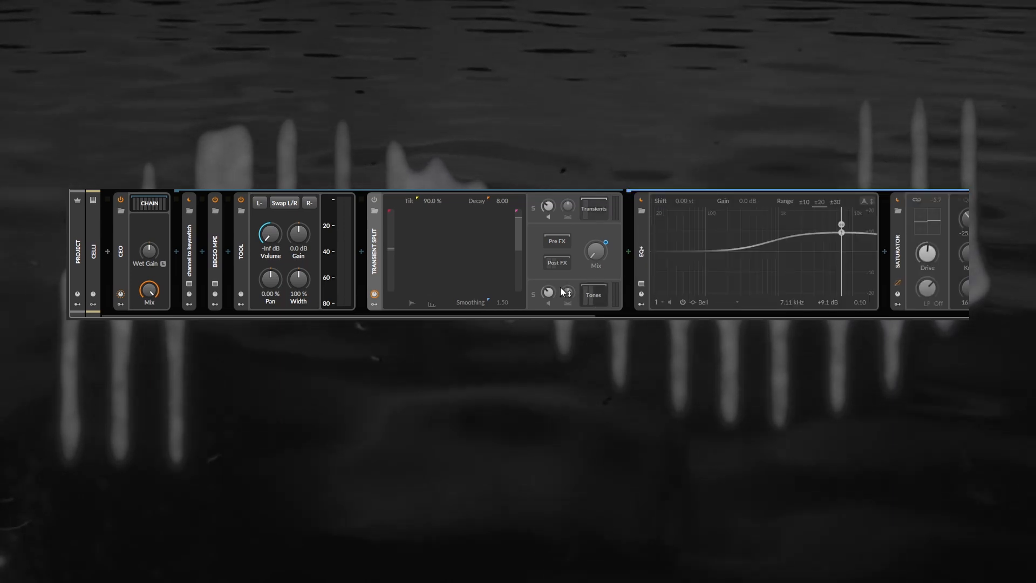
{"action": "scroll", "coordinate": [564, 292], "scroll_direction": "right", "scroll_amount": 5}
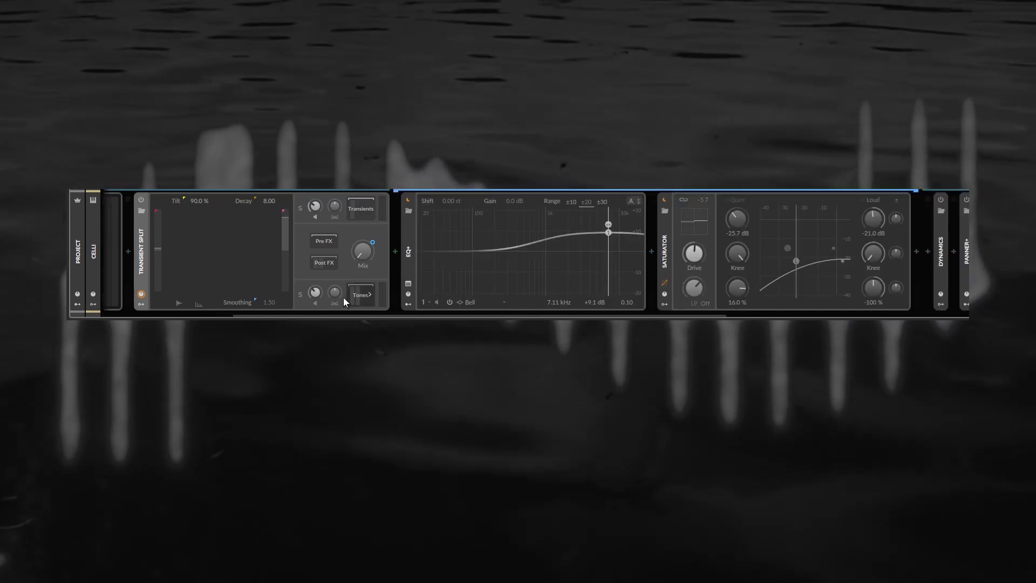
{"action": "scroll", "coordinate": [345, 301], "scroll_direction": "left", "scroll_amount": 3}
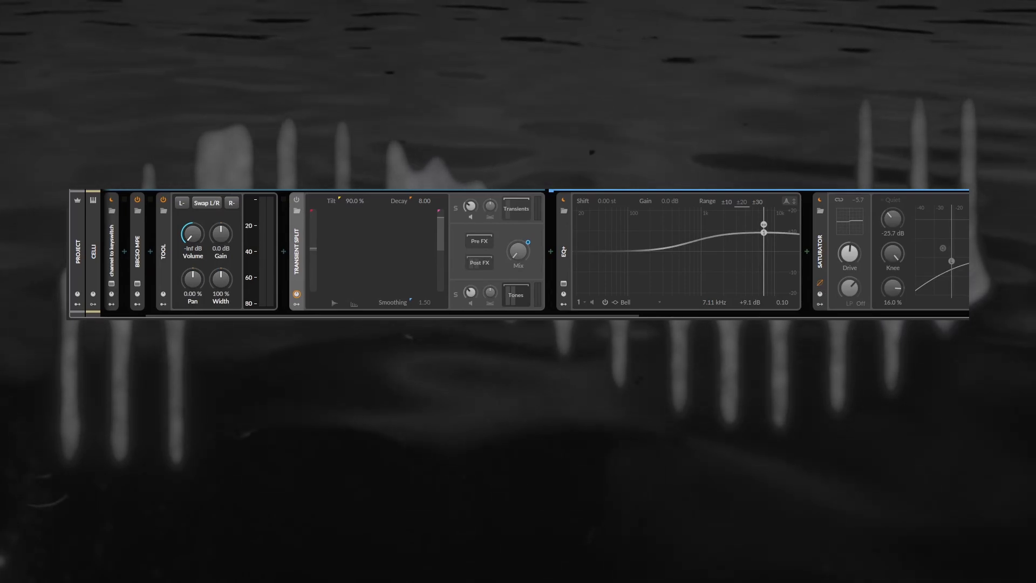
Enable Transient Split in the celli chain, raise its Mix to maximum and play the celli.
{"action": "left_click", "coordinate": [296, 201]}
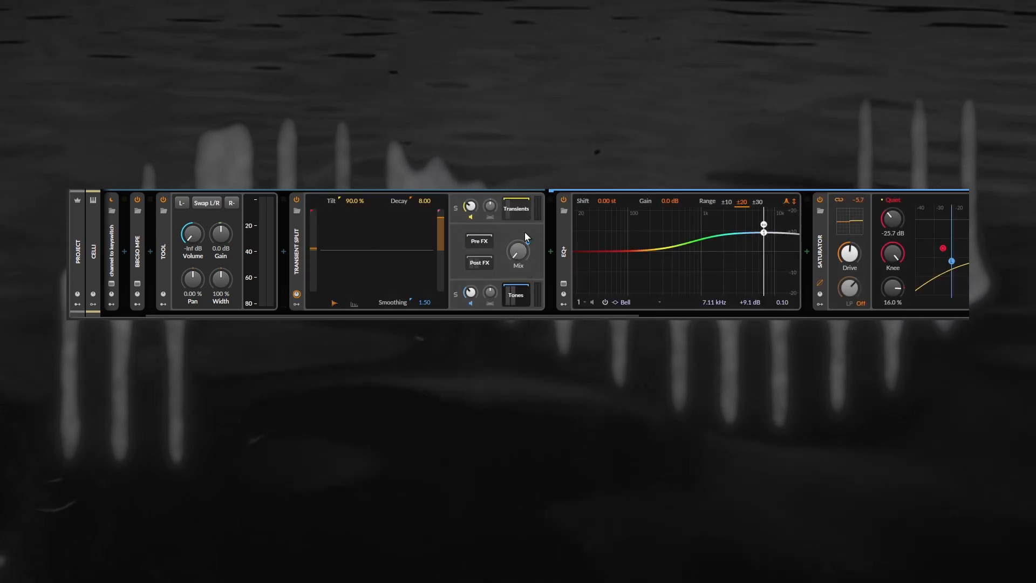
{"action": "left_click_drag", "start_coordinate": [518, 251], "coordinate": [518, 183]}
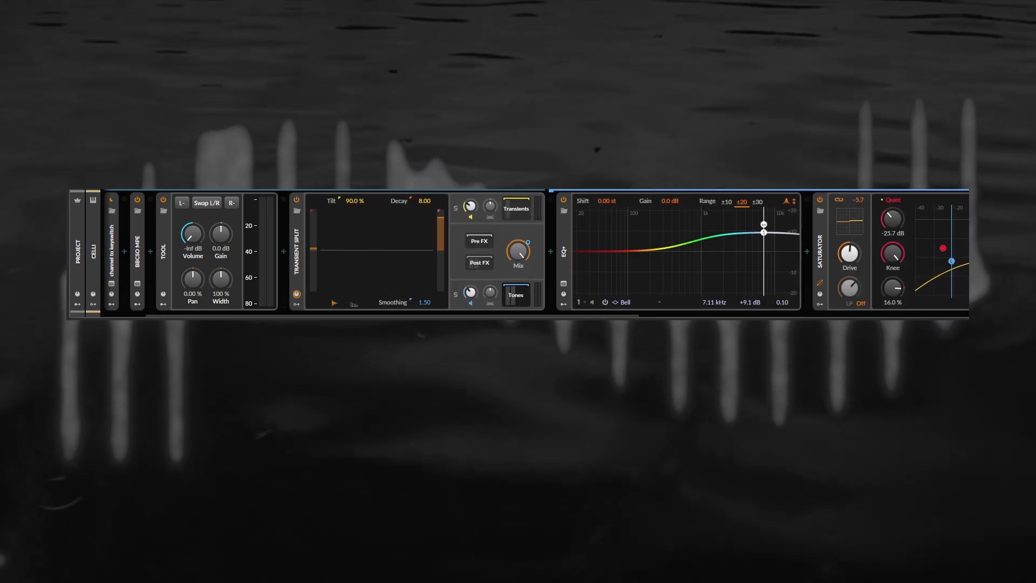
{"action": "key", "text": "space"}
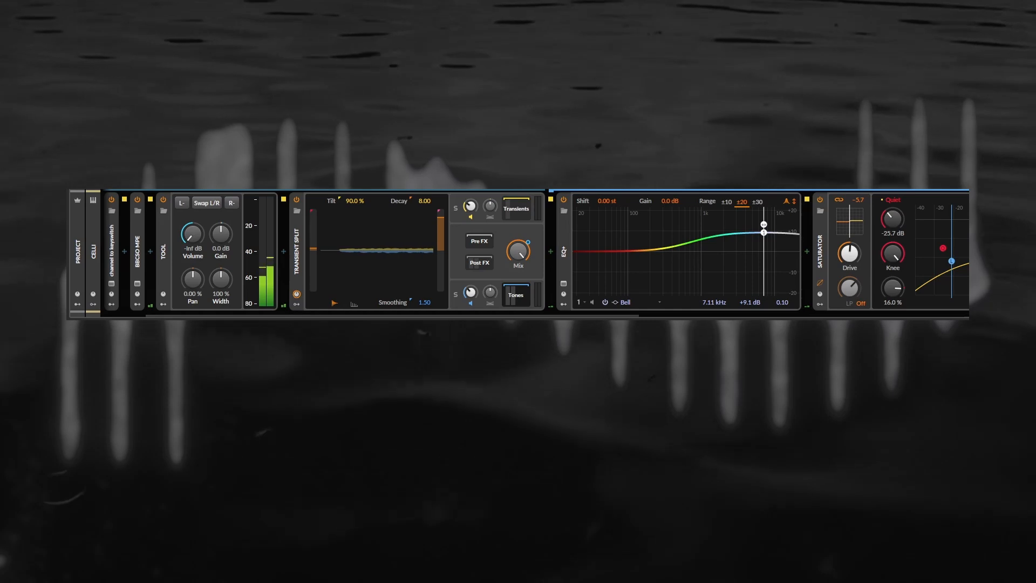
{"action": "key", "text": "space"}
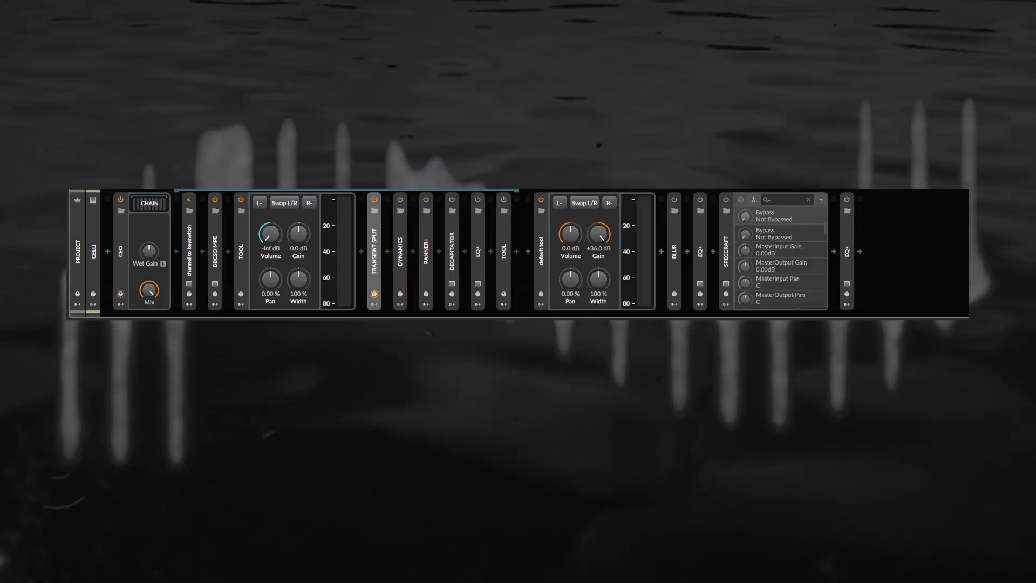
Enable Dynamics in the celli chain and set the default tool's gain to +22.0 dB during playback.
{"action": "double_click", "coordinate": [400, 232]}
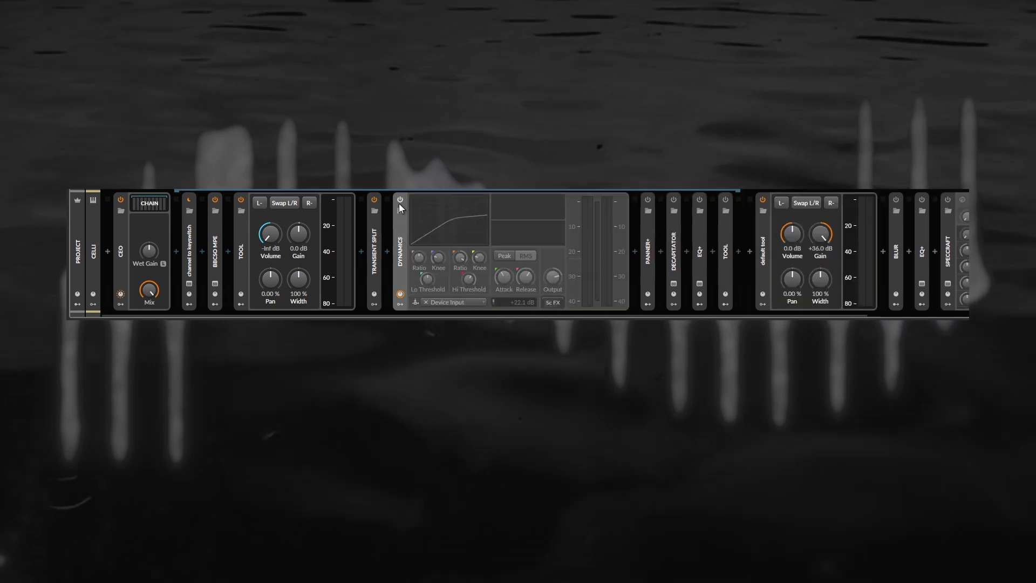
{"action": "left_click", "coordinate": [400, 200]}
{"action": "double_click", "coordinate": [403, 243]}
{"action": "key", "text": "space"}
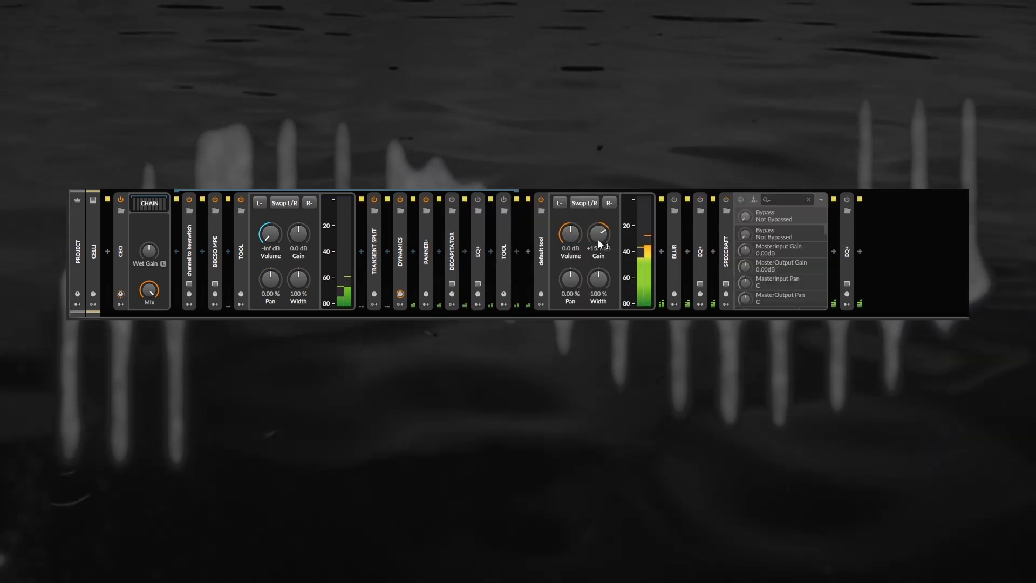
{"action": "mouse_move", "coordinate": [598, 239]}
{"action": "left_mouse_down"}
{"action": "mouse_move", "coordinate": [598, 253]}
{"action": "mouse_move", "coordinate": [598, 242]}
{"action": "left_mouse_up"}
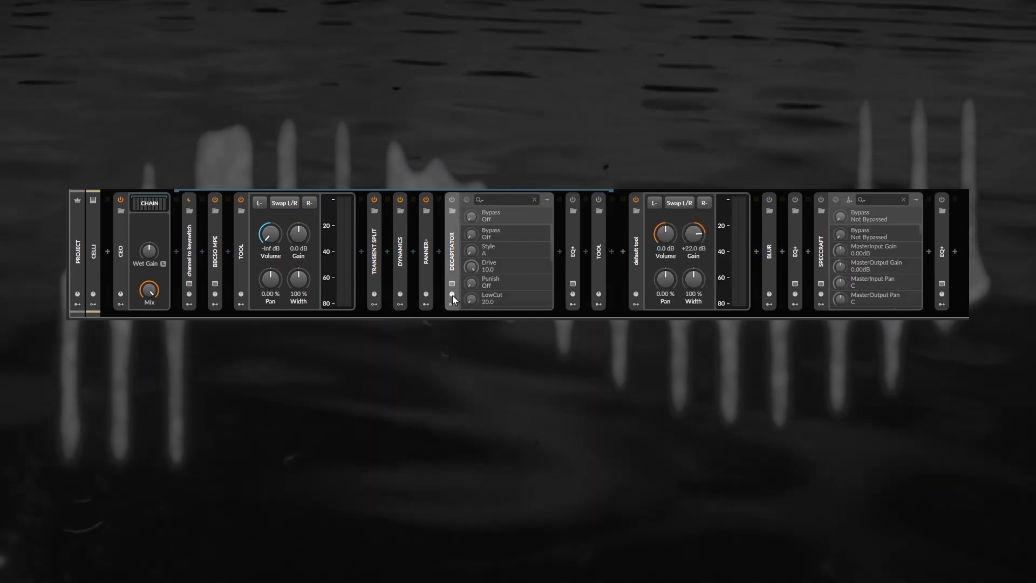
Enable Decapitator, the EQ+ that follows it and the last Tool inside the celli's ceo chain.
{"action": "left_click", "coordinate": [454, 200]}
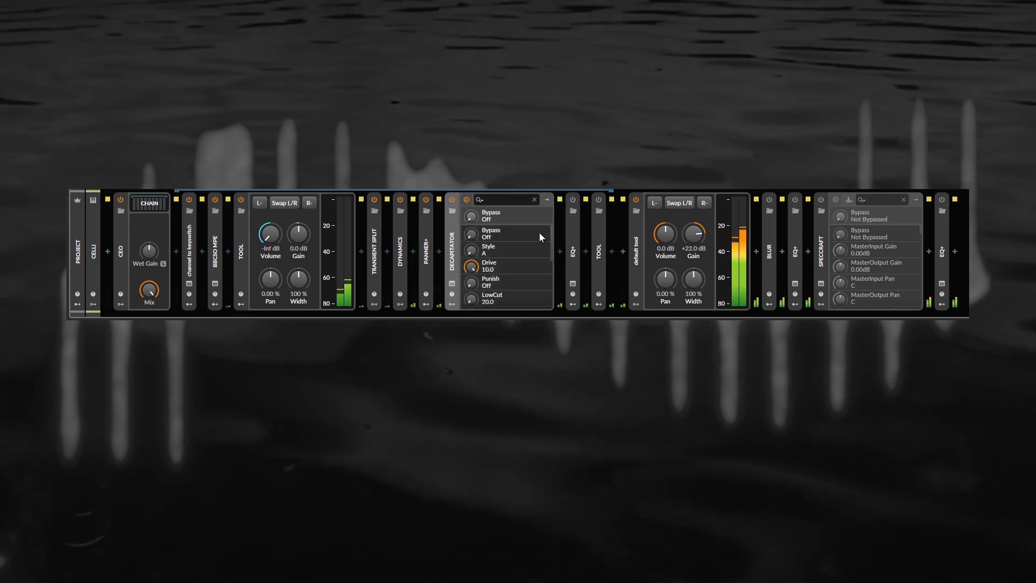
{"action": "left_click", "coordinate": [575, 231]}
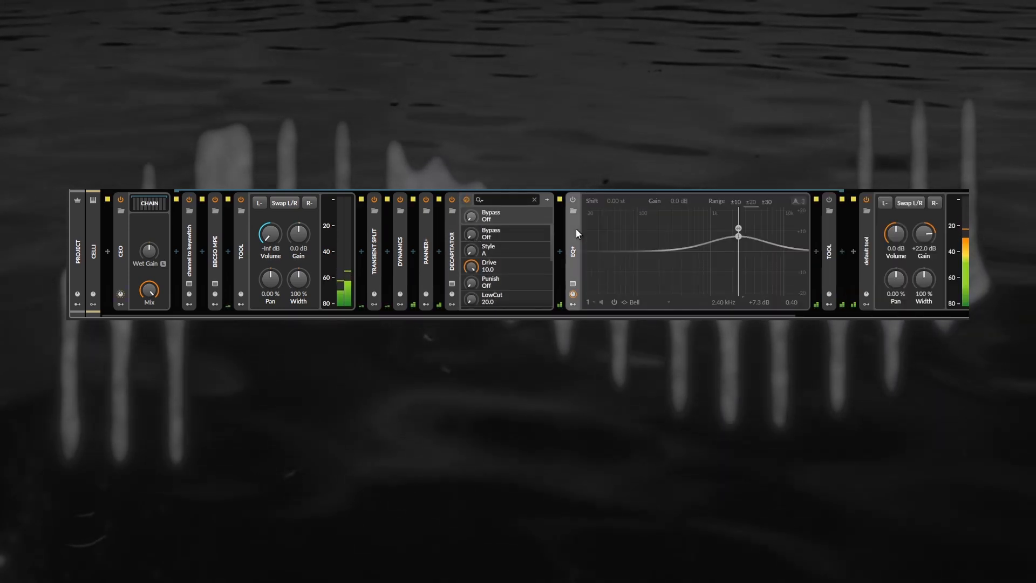
{"action": "left_click", "coordinate": [573, 199]}
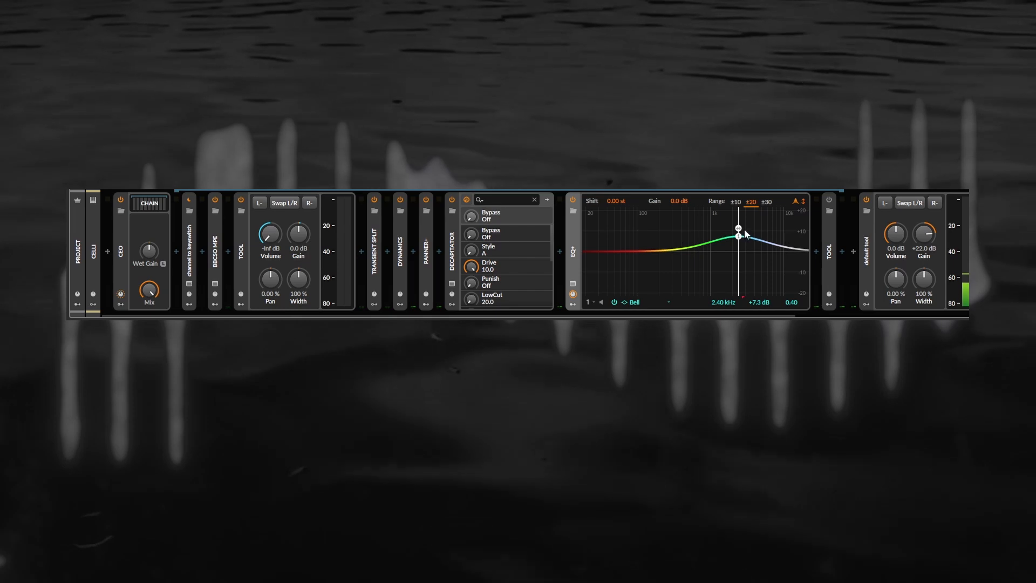
{"action": "left_click", "coordinate": [830, 200]}
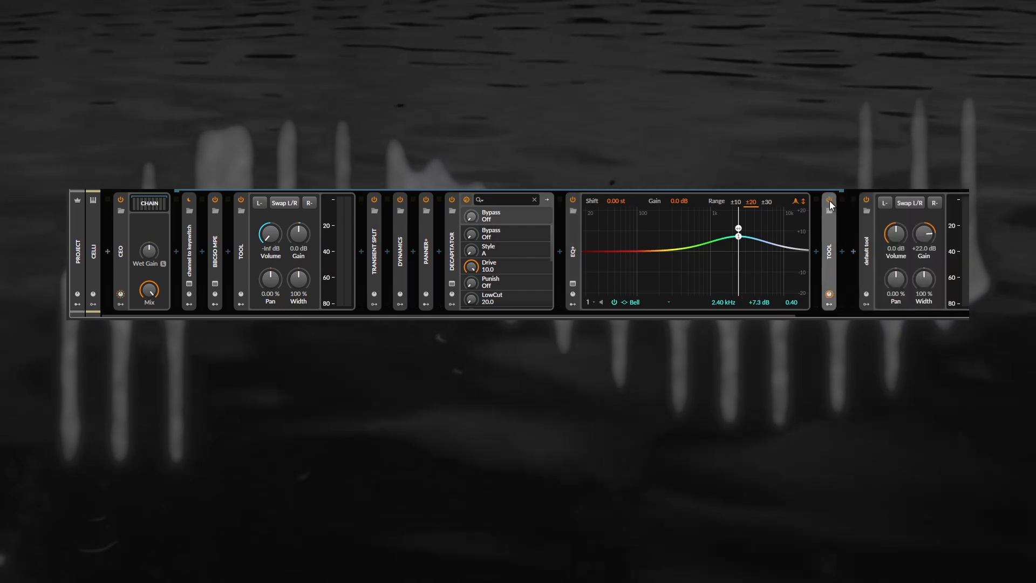
Hide the devices nested in the ceo chain, and unfold and enable the Blur device after it.
{"action": "scroll", "coordinate": [734, 229], "scroll_direction": "down", "scroll_amount": 5}
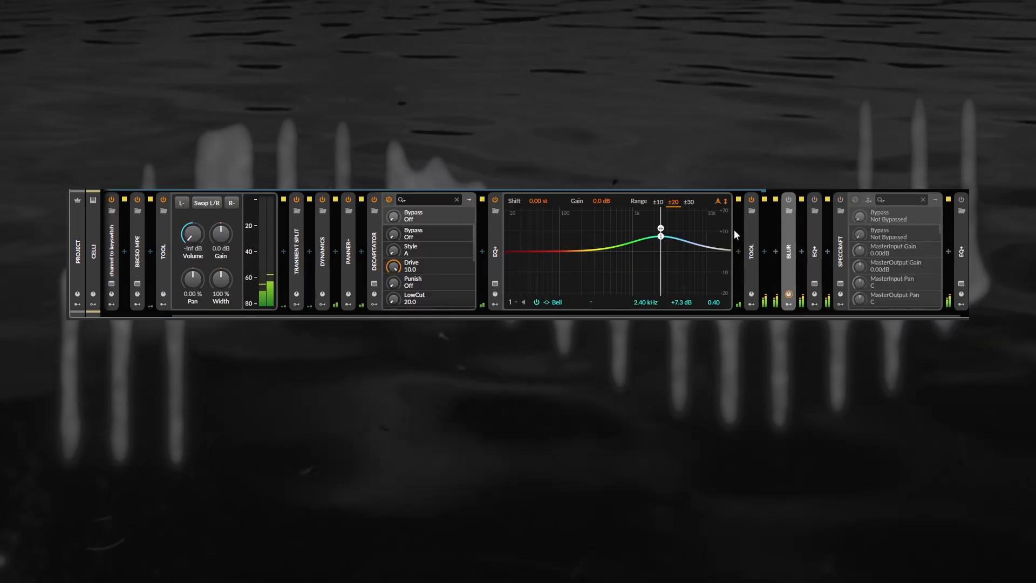
{"action": "scroll", "coordinate": [397, 261], "scroll_direction": "up", "scroll_amount": 3}
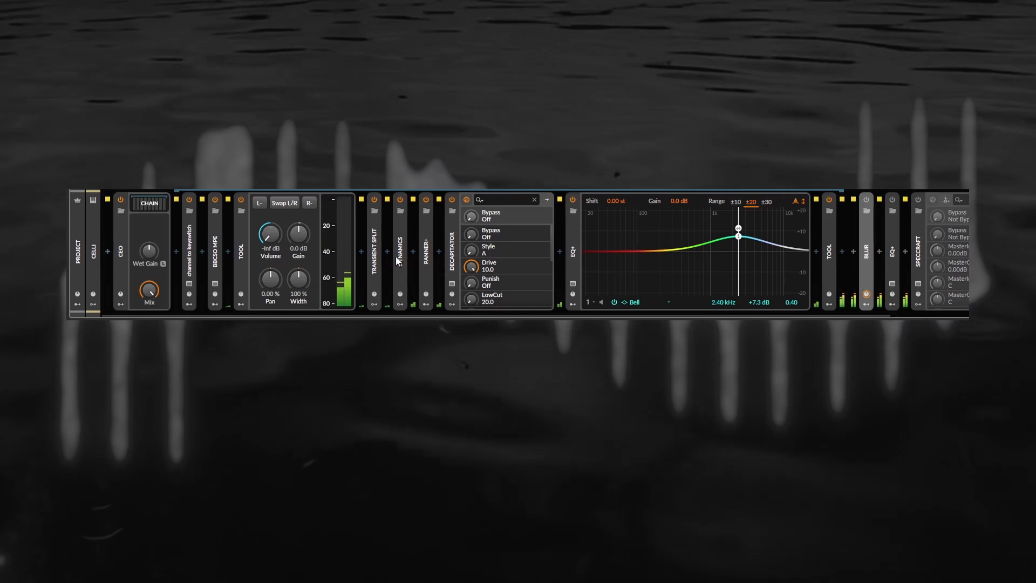
{"action": "left_click", "coordinate": [163, 204]}
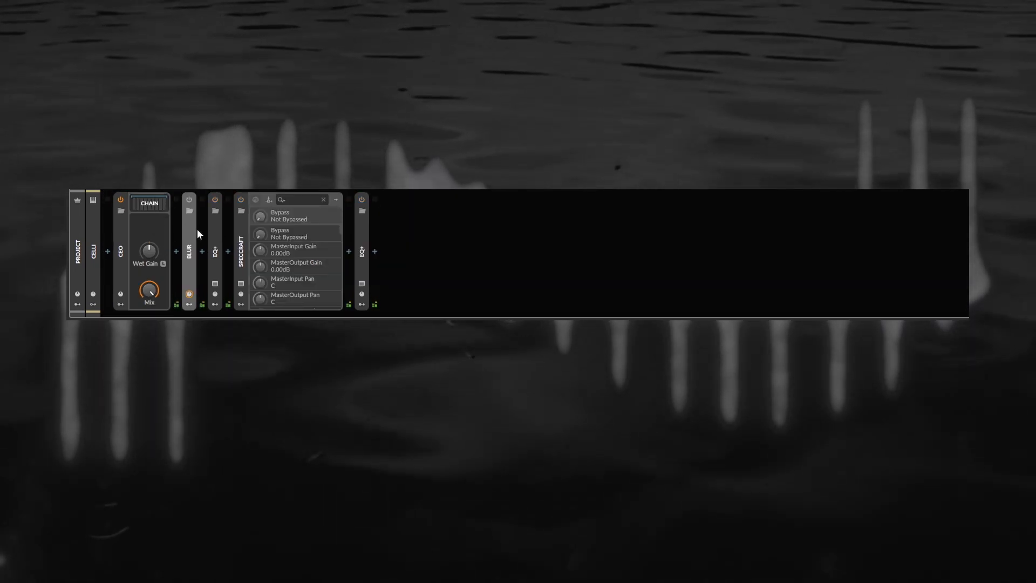
{"action": "double_click", "coordinate": [189, 243]}
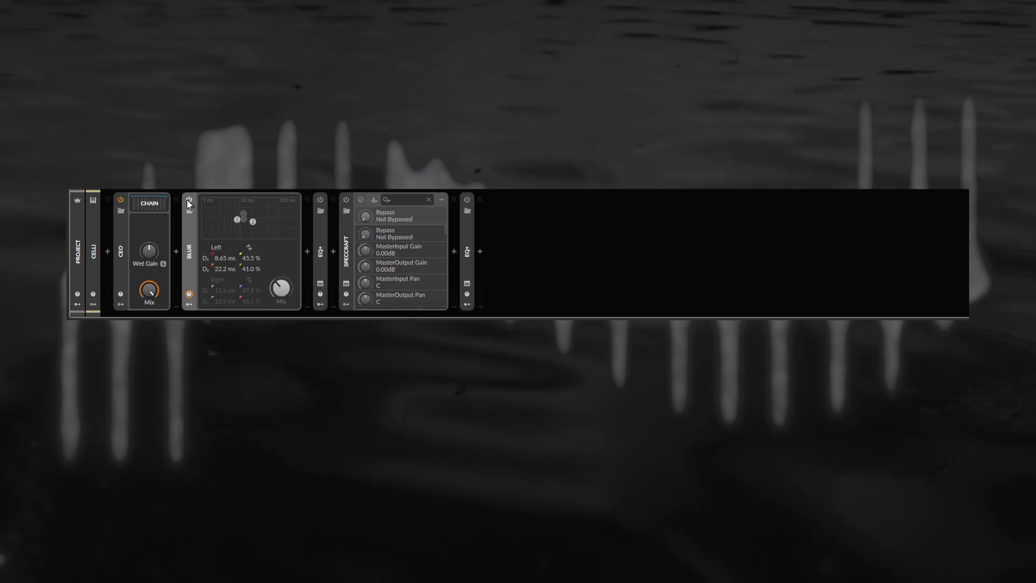
{"action": "left_click", "coordinate": [187, 199]}
View the curve of the EQ+ after Blur, fold it, and unfold the last EQ+ in the celli chain.
{"action": "double_click", "coordinate": [322, 238]}
{"action": "double_click", "coordinate": [322, 238]}
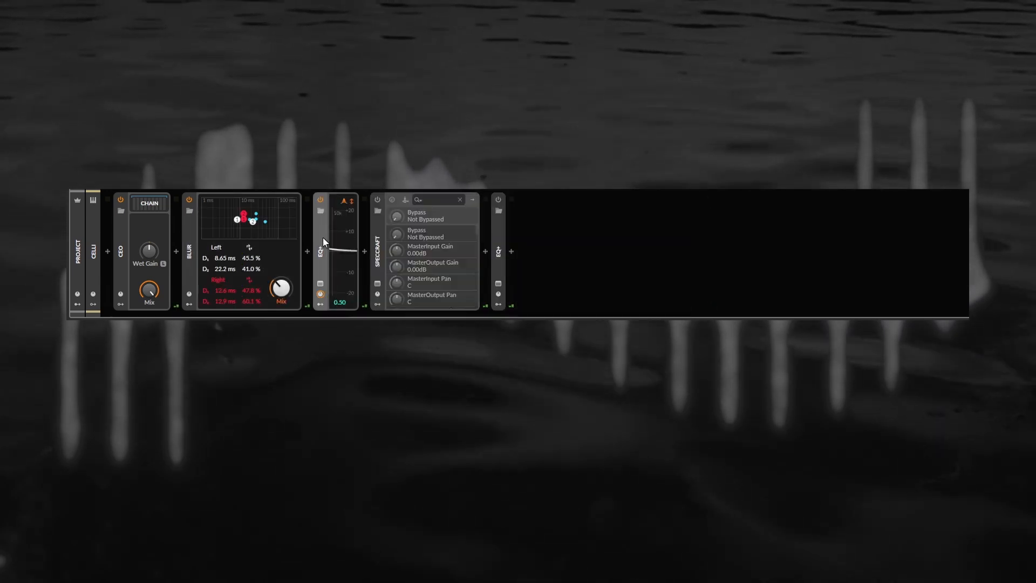
{"action": "double_click", "coordinate": [323, 237]}
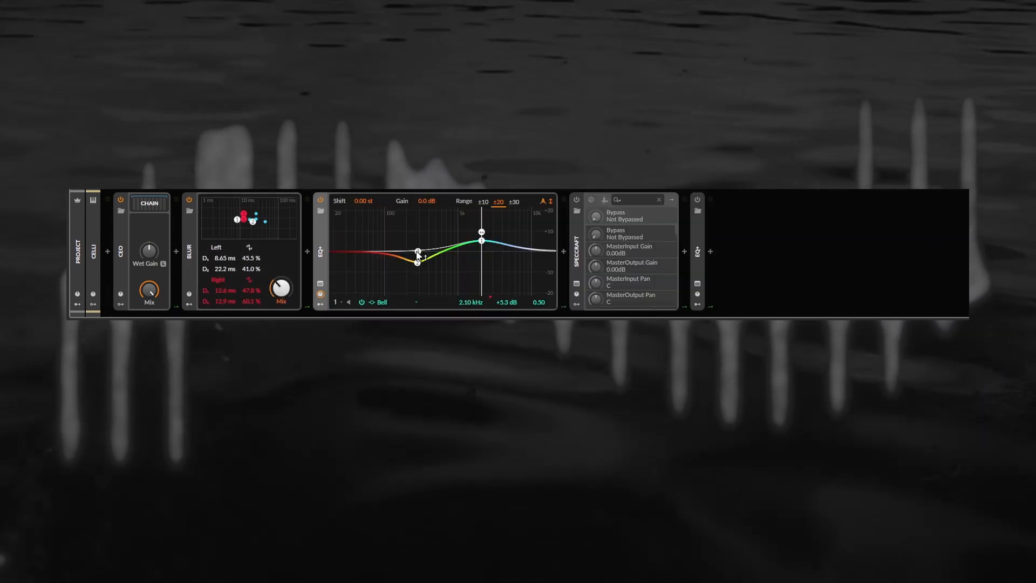
{"action": "double_click", "coordinate": [321, 237]}
{"action": "double_click", "coordinate": [469, 232]}
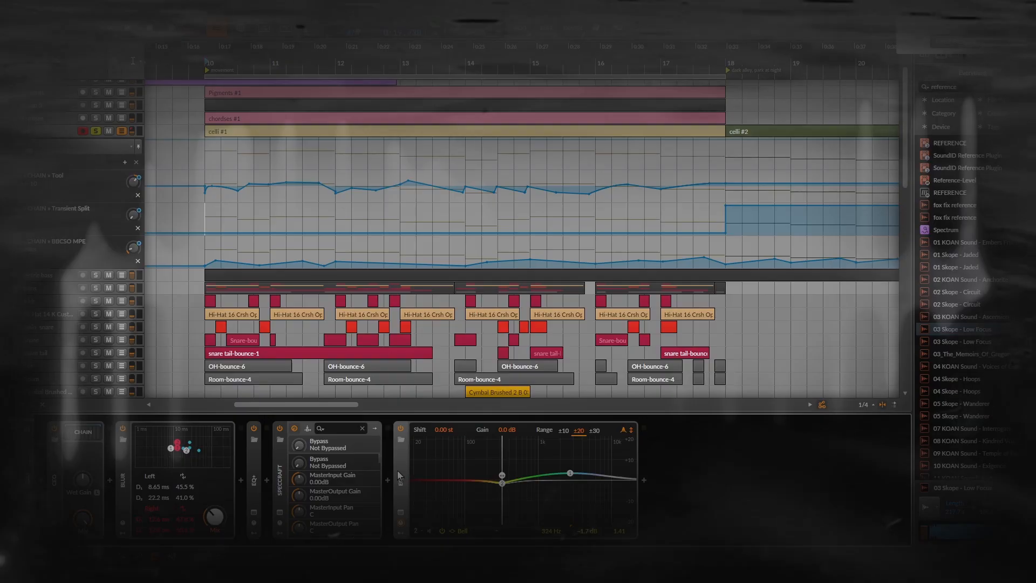
Open the Speccraft plug-in window, play the celli to watch its spectrum processing, and close the window.
{"action": "left_click", "coordinate": [280, 511]}
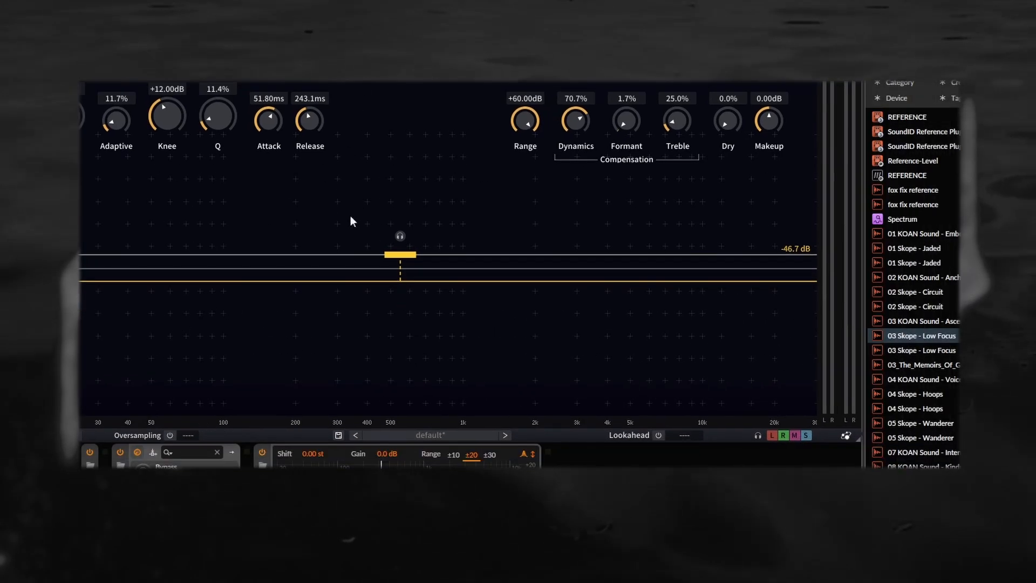
{"action": "key", "text": "space"}
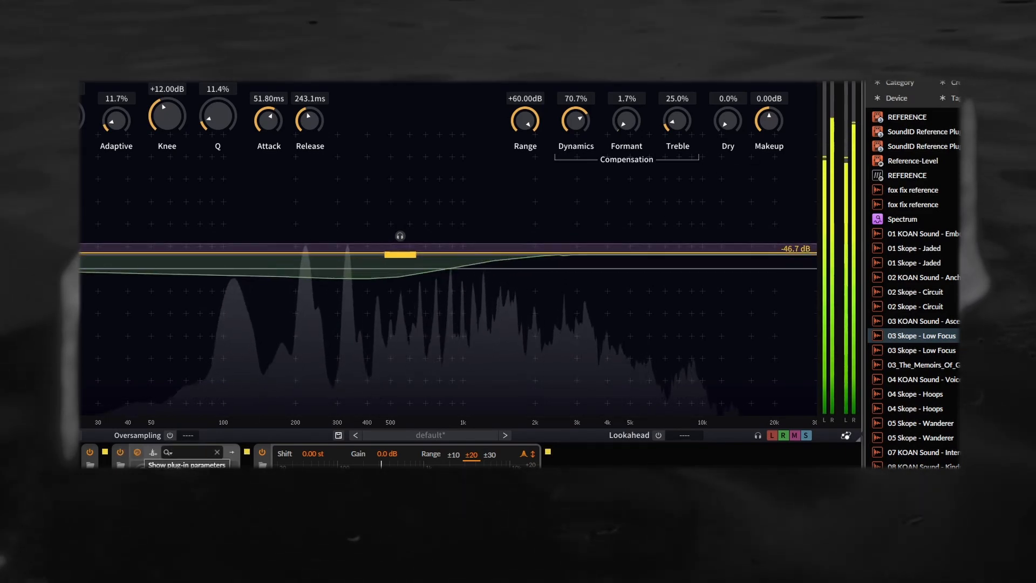
{"action": "key", "text": "Escape"}
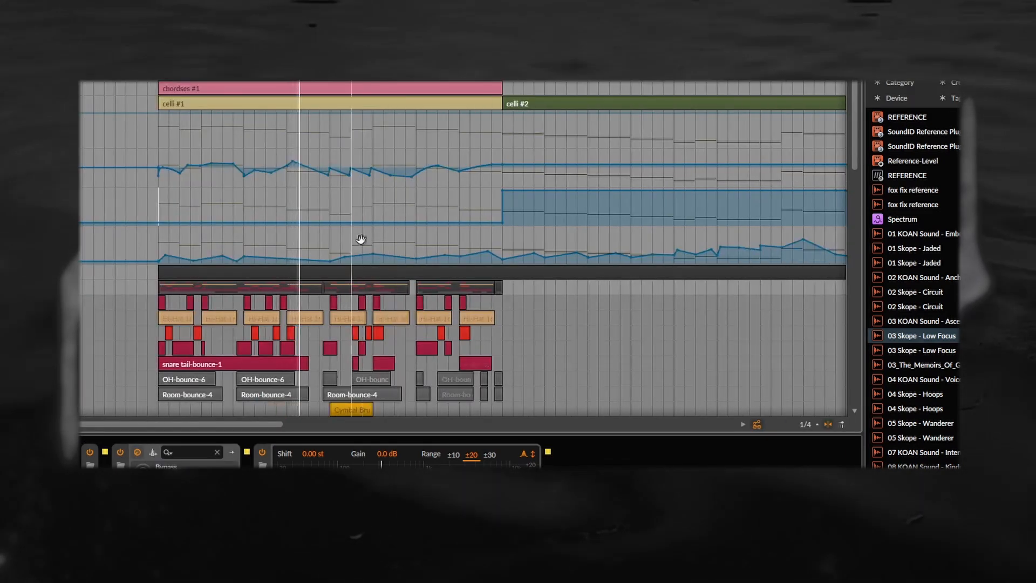
Solo the drums group and play the movement section from bar 10 with its individual drum tracks in view.
{"action": "left_click_drag", "start_coordinate": [360, 238], "coordinate": [393, 156]}
{"action": "scroll", "coordinate": [223, 232], "scroll_direction": "up", "scroll_amount": 2}
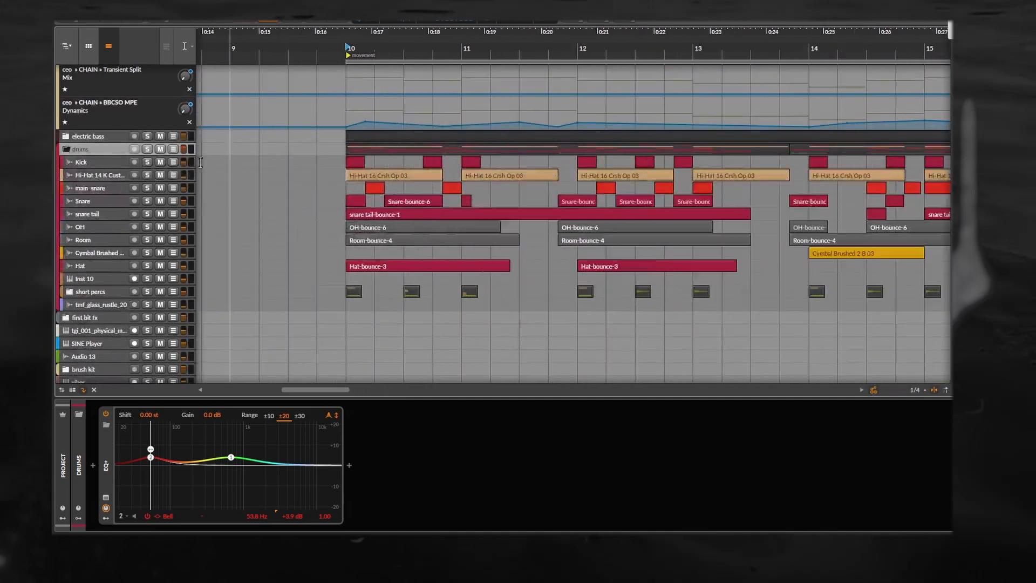
{"action": "scroll", "coordinate": [465, 161], "scroll_direction": "down", "scroll_amount": 4}
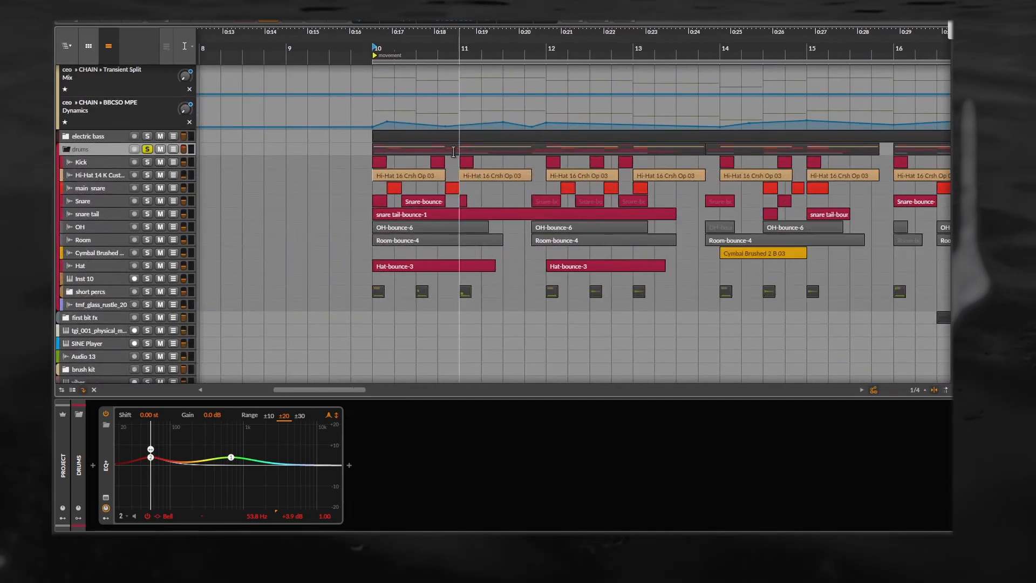
{"action": "left_click_drag", "start_coordinate": [466, 162], "coordinate": [337, 150]}
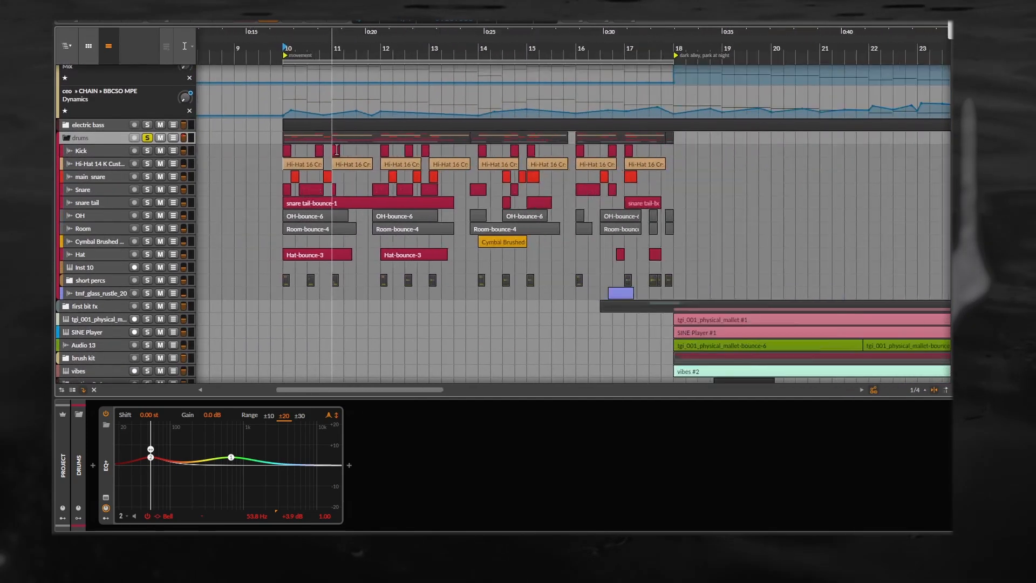
{"action": "left_click", "coordinate": [279, 161]}
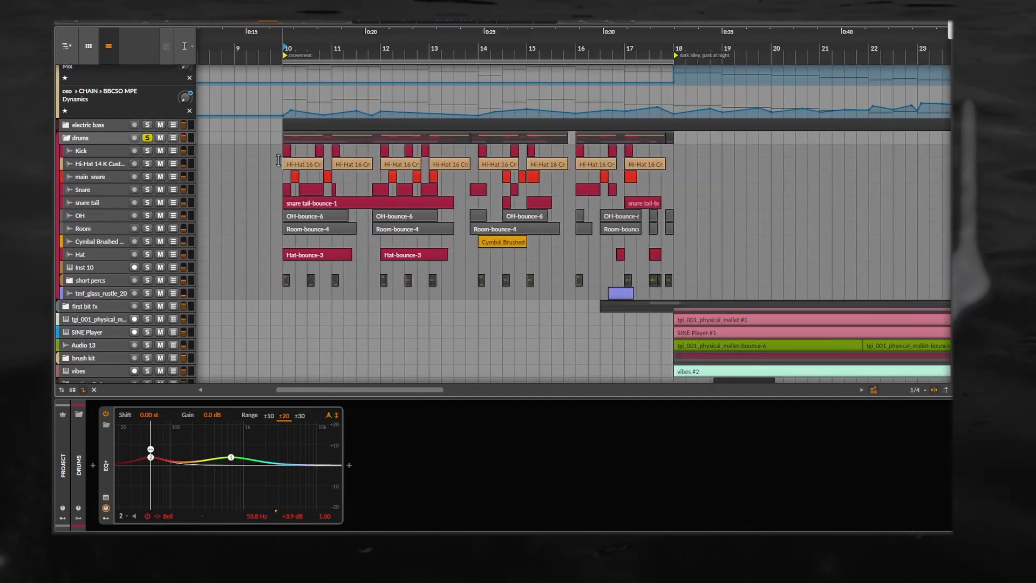
{"action": "scroll", "coordinate": [278, 160], "scroll_direction": "up", "scroll_amount": 2}
{"action": "left_click_drag", "start_coordinate": [289, 161], "coordinate": [276, 159]}
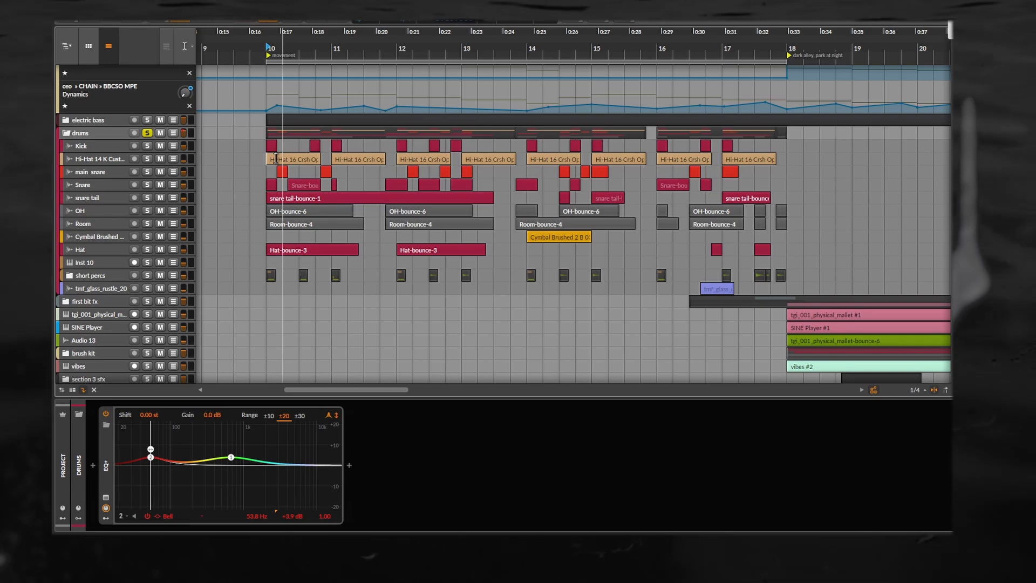
{"action": "scroll", "coordinate": [275, 158], "scroll_direction": "up", "scroll_amount": 2}
Select the Kick track and open its apQualizr2 window, placing it clear of the first drum clips.
{"action": "left_click", "coordinate": [102, 146]}
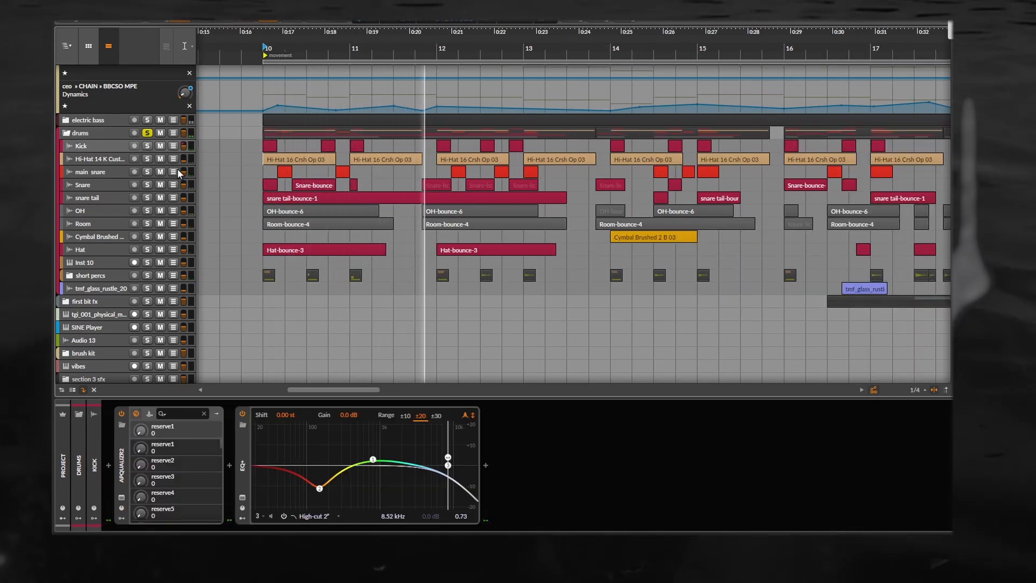
{"action": "left_click", "coordinate": [286, 224]}
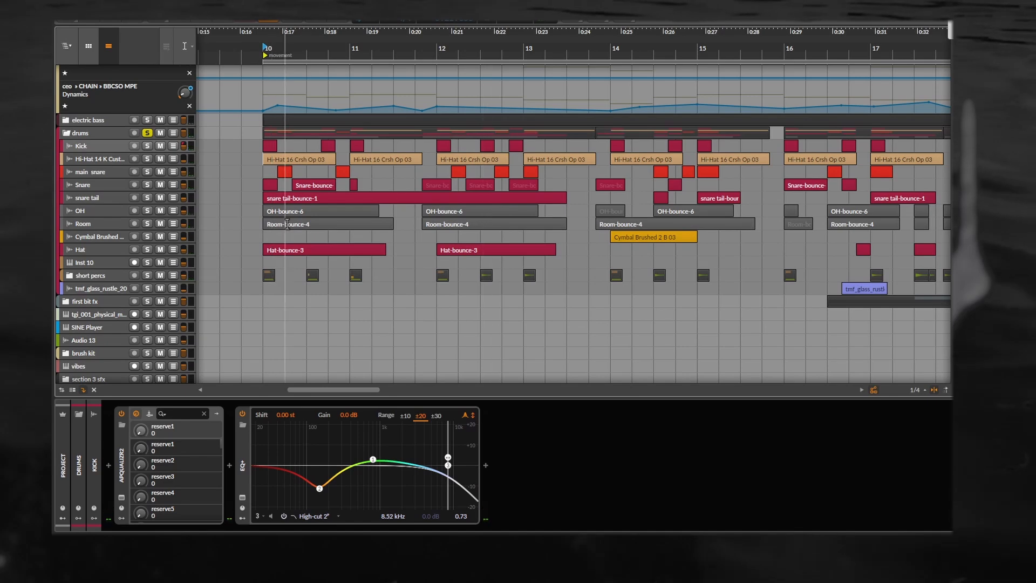
{"action": "left_click", "coordinate": [122, 497]}
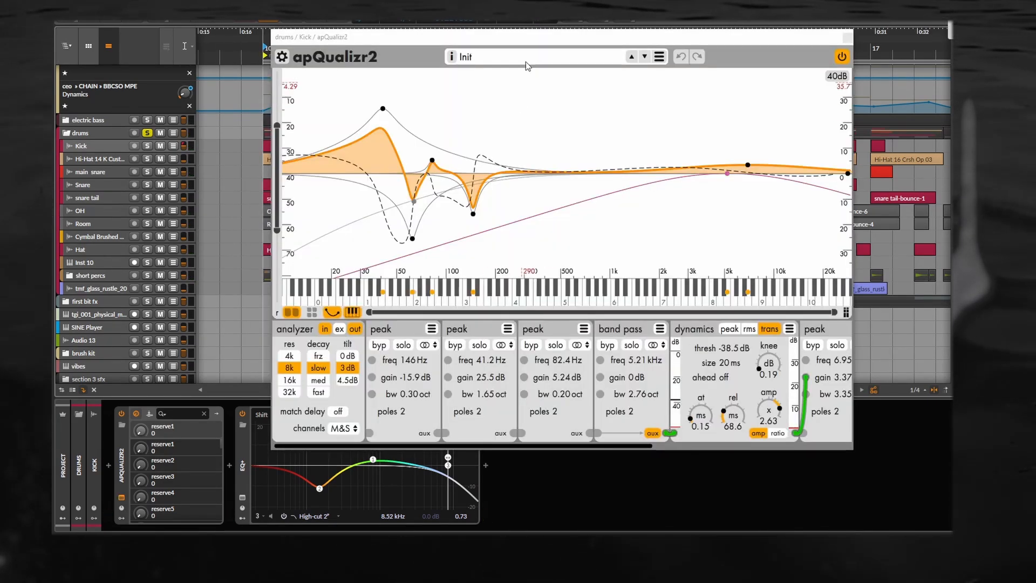
{"action": "left_click_drag", "start_coordinate": [526, 38], "coordinate": [602, 34]}
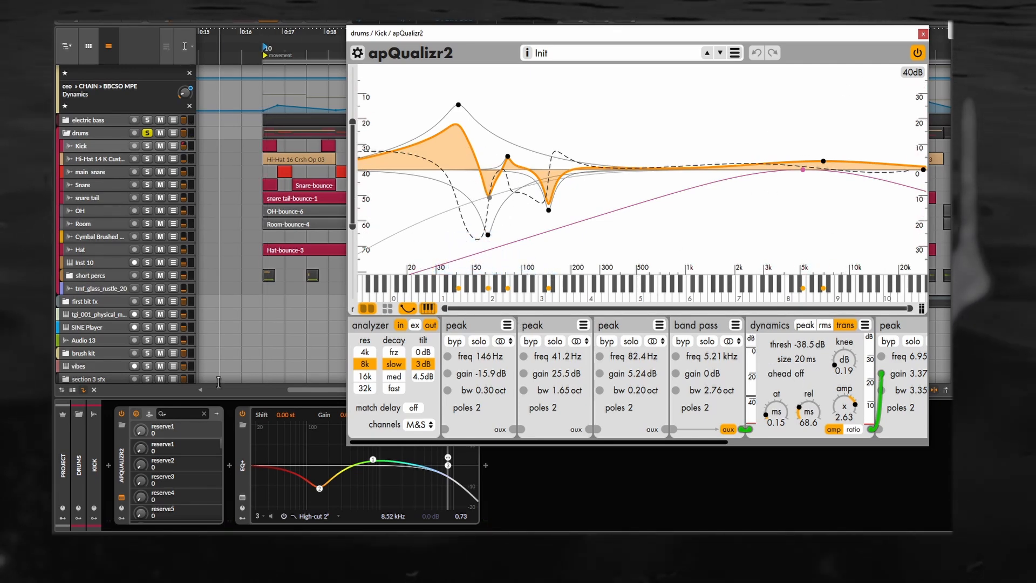
Toggle apQualizr2 on the kick, play the drums to observe its effect, and close the plug-in window.
{"action": "left_click", "coordinate": [123, 413]}
{"action": "key", "text": "space"}
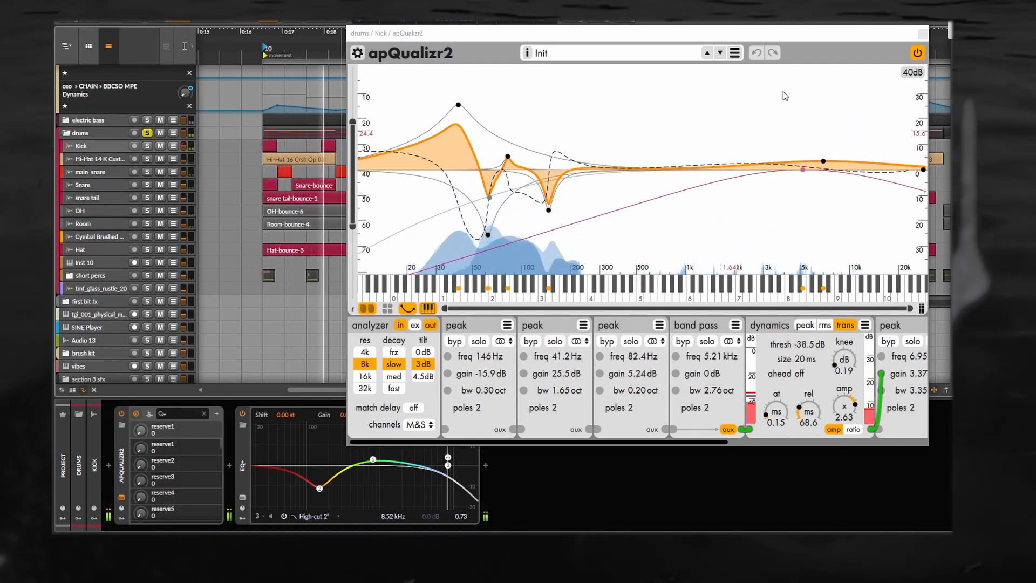
{"action": "left_click", "coordinate": [922, 33]}
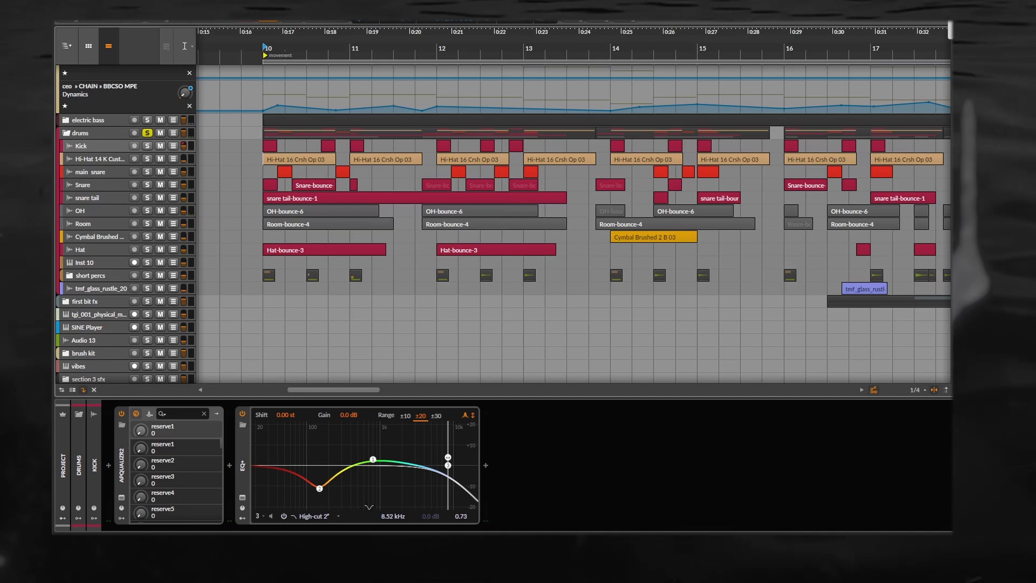
Select the main snare track, play the drums, and look into its ST4B and Compressor+ devices.
{"action": "left_click", "coordinate": [108, 156]}
{"action": "left_click", "coordinate": [110, 171]}
{"action": "key", "text": "space"}
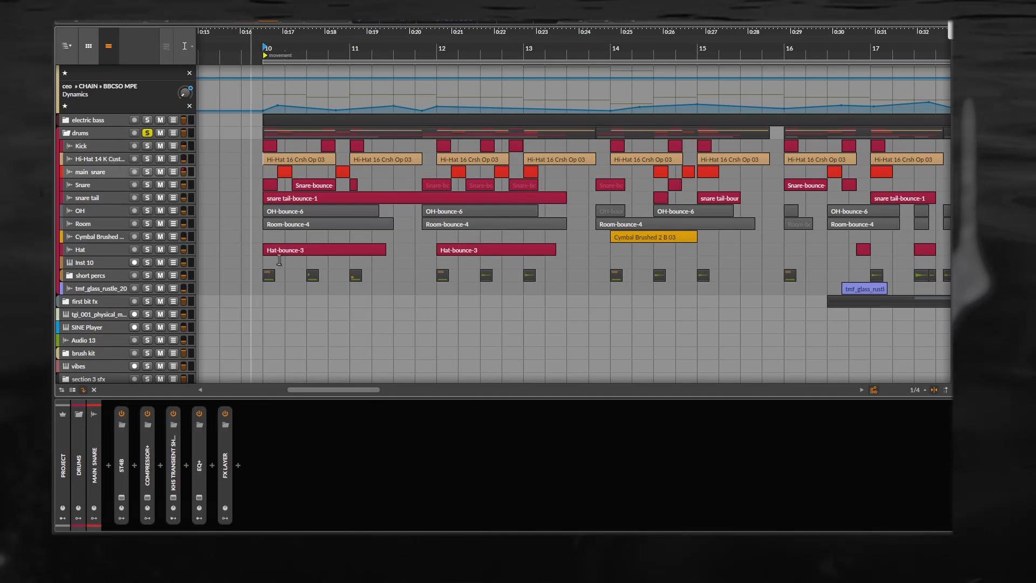
{"action": "left_click", "coordinate": [122, 461]}
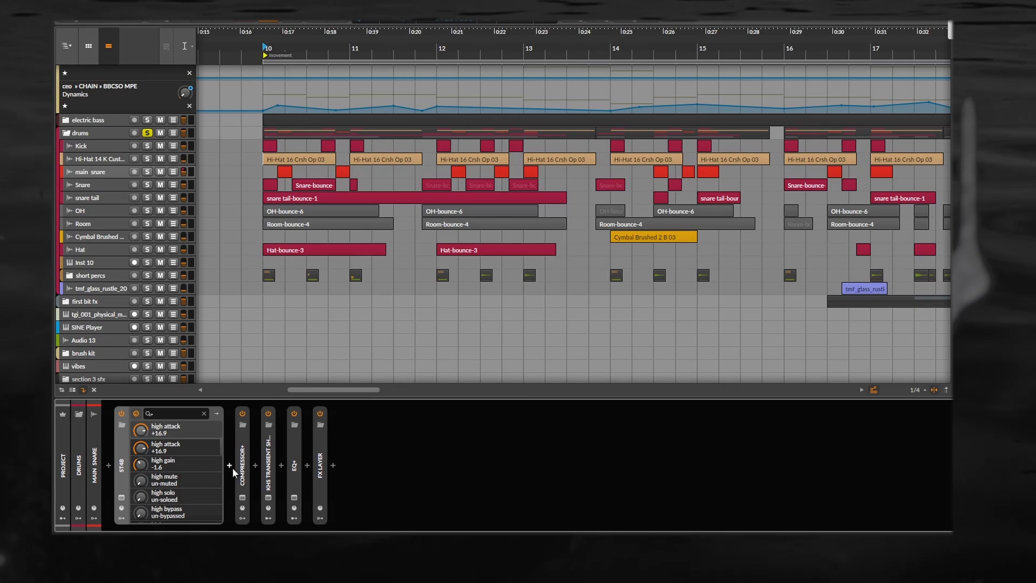
{"action": "left_click", "coordinate": [244, 461]}
{"action": "left_click", "coordinate": [244, 462]}
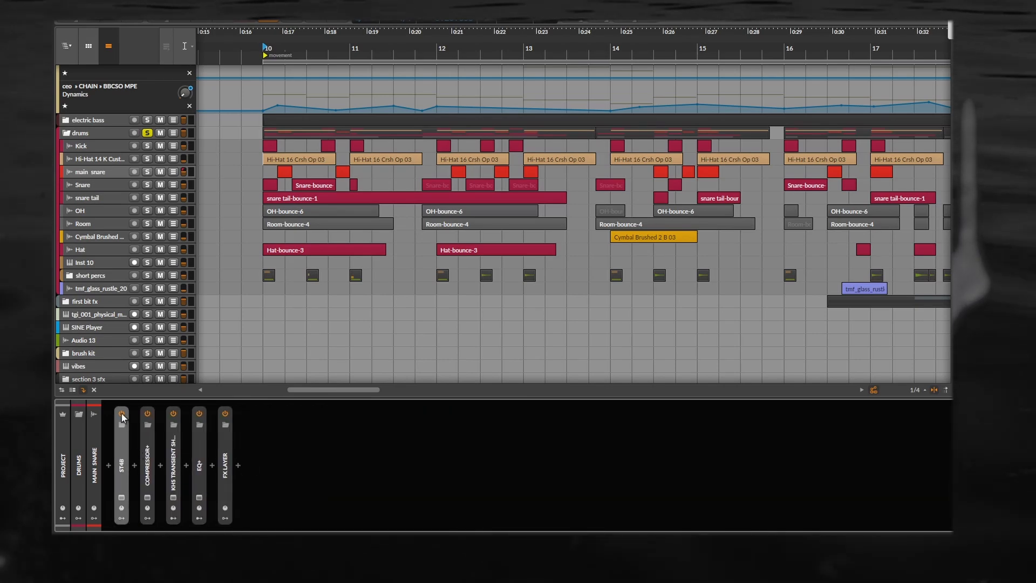
Bypass all main snare devices, solo the track, and play its first hit dry and with ST4B enabled.
{"action": "scroll", "coordinate": [271, 286], "scroll_direction": "up", "scroll_amount": 6}
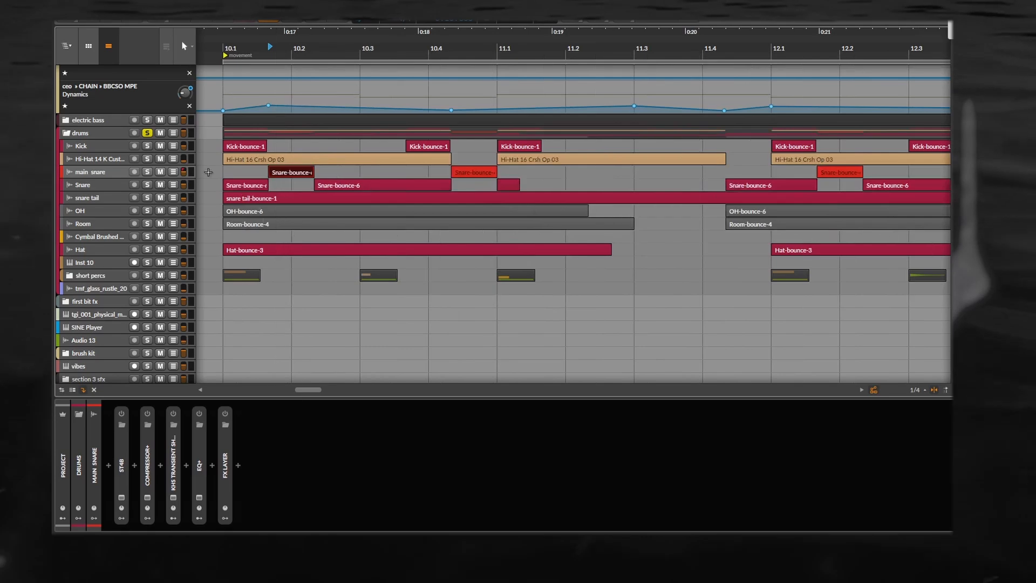
{"action": "left_click_drag", "start_coordinate": [276, 192], "coordinate": [342, 195]}
{"action": "key", "text": "space"}
{"action": "key", "text": "space"}
{"action": "left_click", "coordinate": [121, 414]}
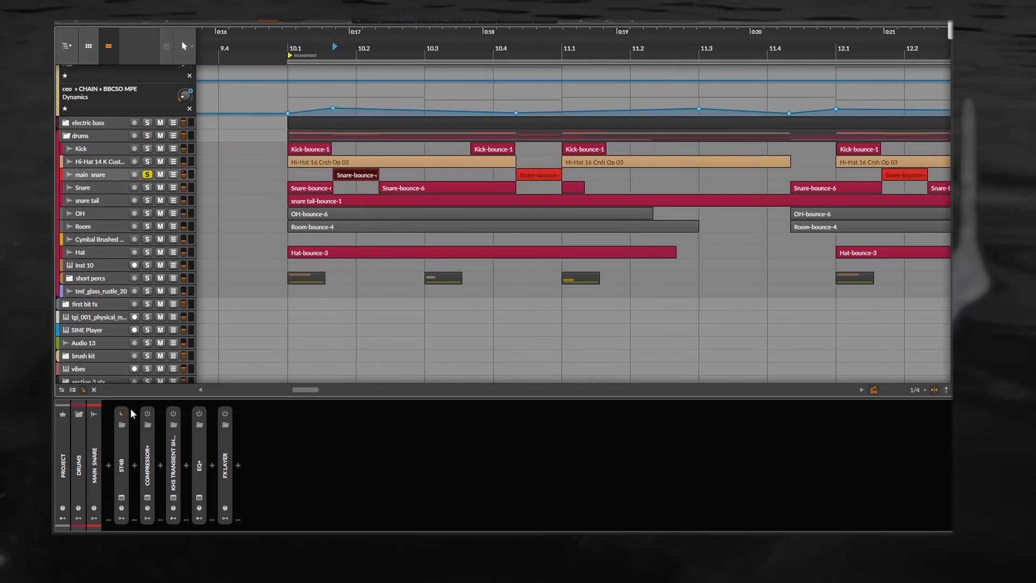
{"action": "key", "text": "space"}
{"action": "key", "text": "space"}
Enable Compressor+, the transient shaper, EQ+ and FX Layer one by one while playing the snare, and solo the Blur layer.
{"action": "left_click", "coordinate": [148, 414]}
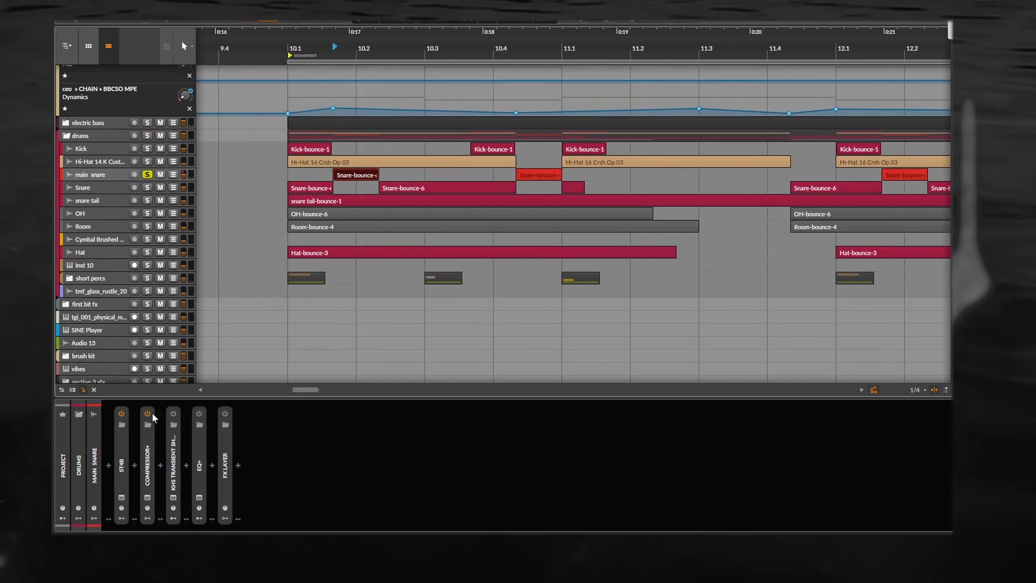
{"action": "double_click", "coordinate": [147, 452]}
{"action": "key", "text": "space"}
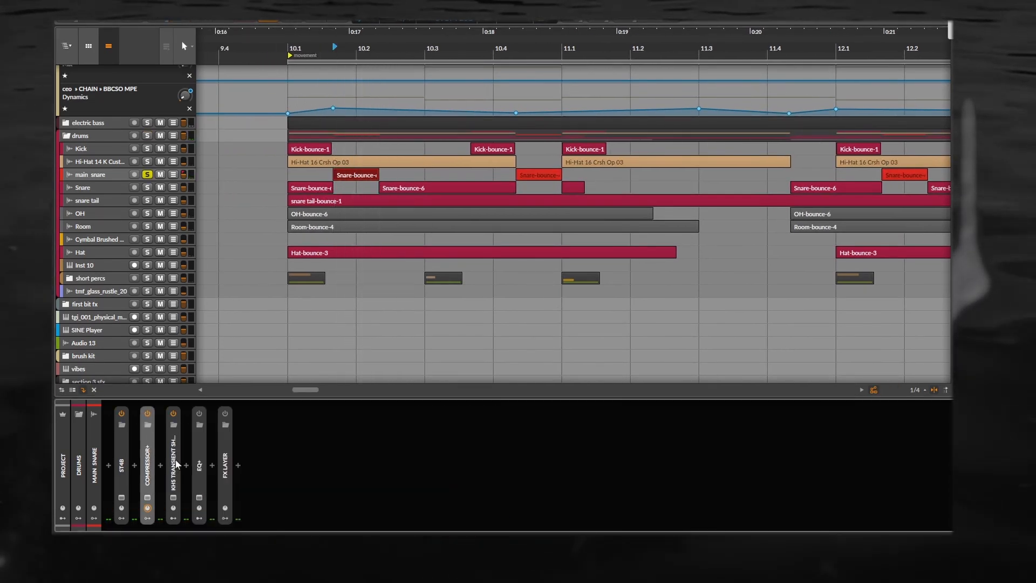
{"action": "double_click", "coordinate": [176, 463]}
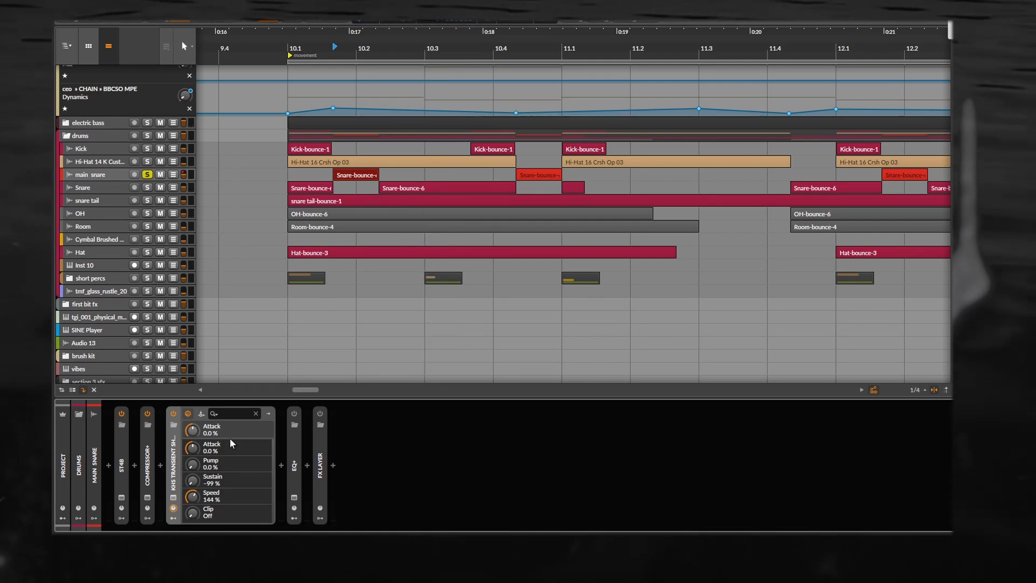
{"action": "key", "text": "space"}
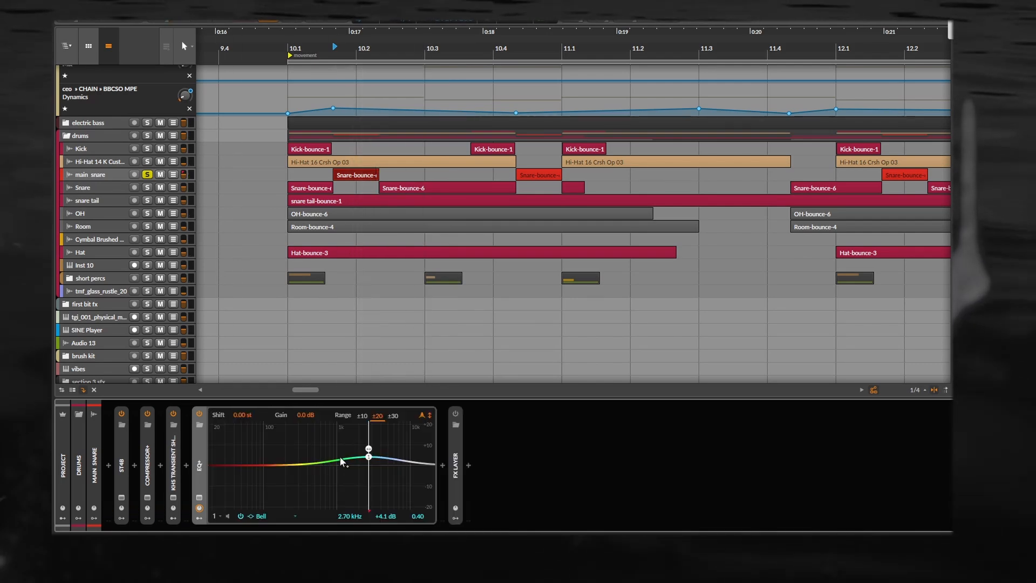
{"action": "key", "text": "space"}
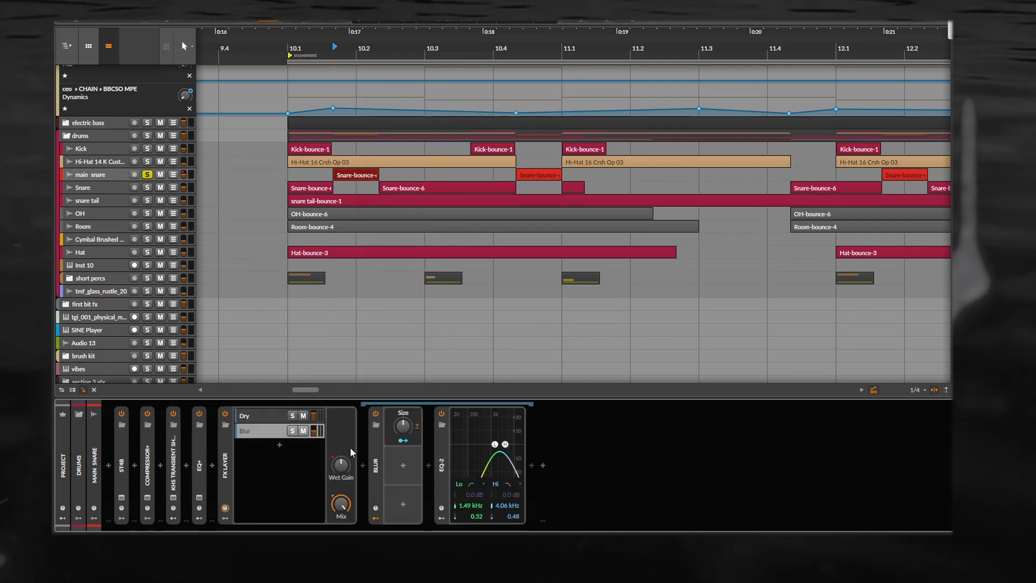
{"action": "left_click", "coordinate": [292, 430]}
Select the Snare, OH, Cymbal Brushed, Hat, Inst 10 and short percs tracks in turn to view their device chains.
{"action": "left_click", "coordinate": [104, 188]}
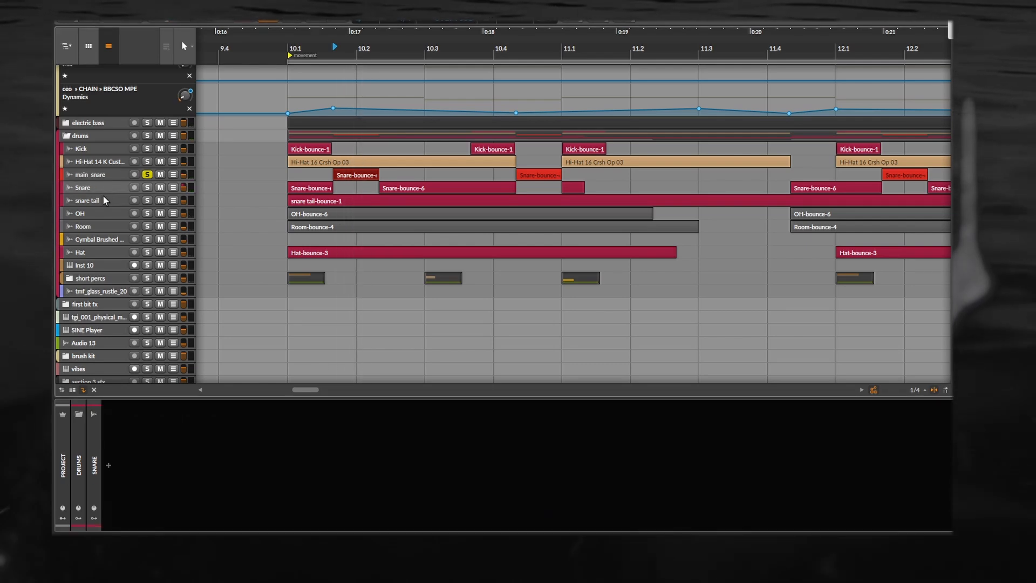
{"action": "left_click", "coordinate": [100, 214]}
{"action": "left_click", "coordinate": [97, 240]}
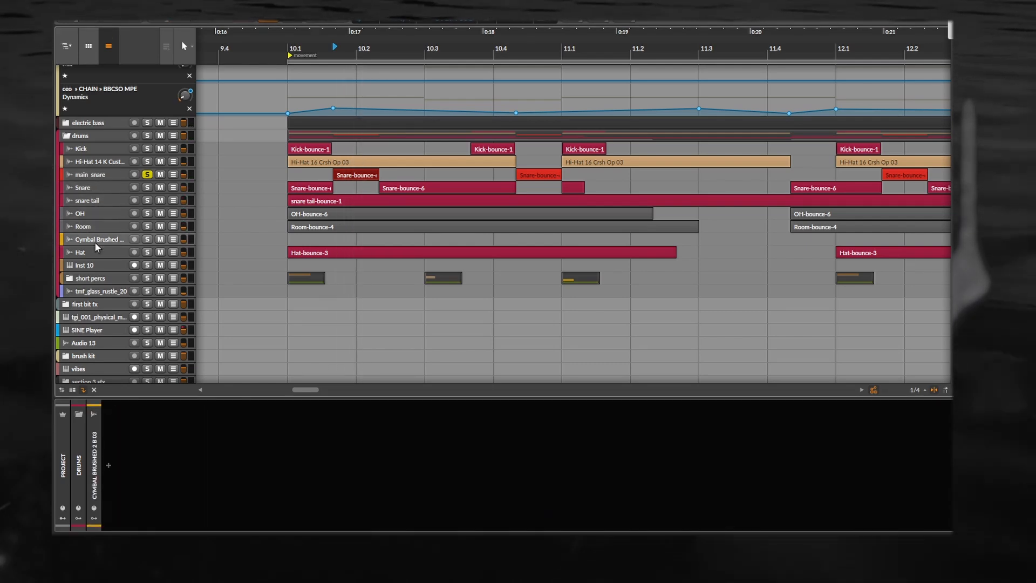
{"action": "left_click", "coordinate": [97, 253]}
{"action": "left_click", "coordinate": [93, 267]}
{"action": "left_click", "coordinate": [92, 277]}
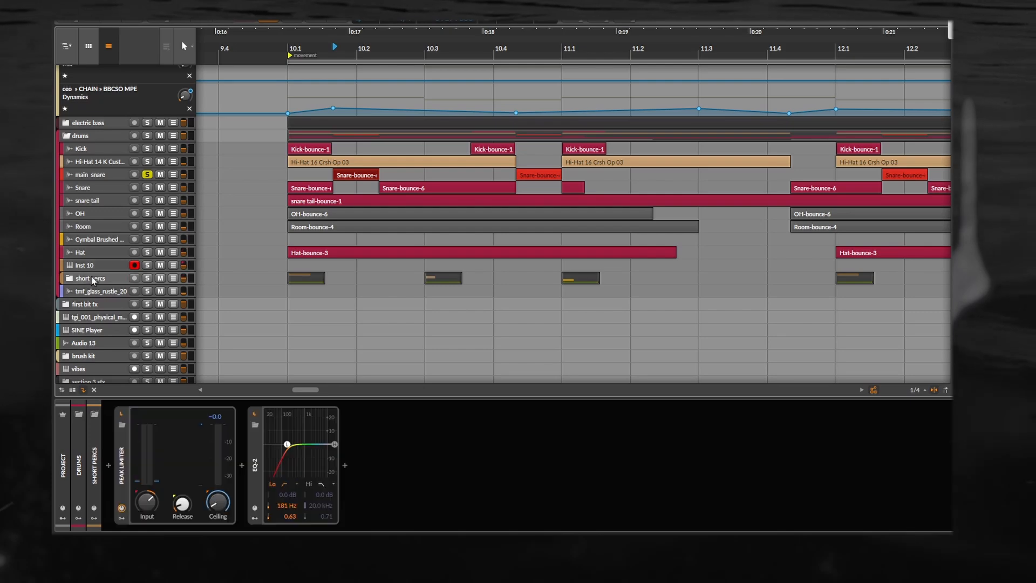
Expand the short percs group, examine and play its metal and VT_DS_Perc hits from bar 10, and collapse the group.
{"action": "left_click", "coordinate": [69, 279]}
{"action": "scroll", "coordinate": [311, 257], "scroll_direction": "down", "scroll_amount": 2}
{"action": "scroll", "coordinate": [319, 253], "scroll_direction": "up", "scroll_amount": 1}
{"action": "scroll", "coordinate": [304, 250], "scroll_direction": "down", "scroll_amount": 2}
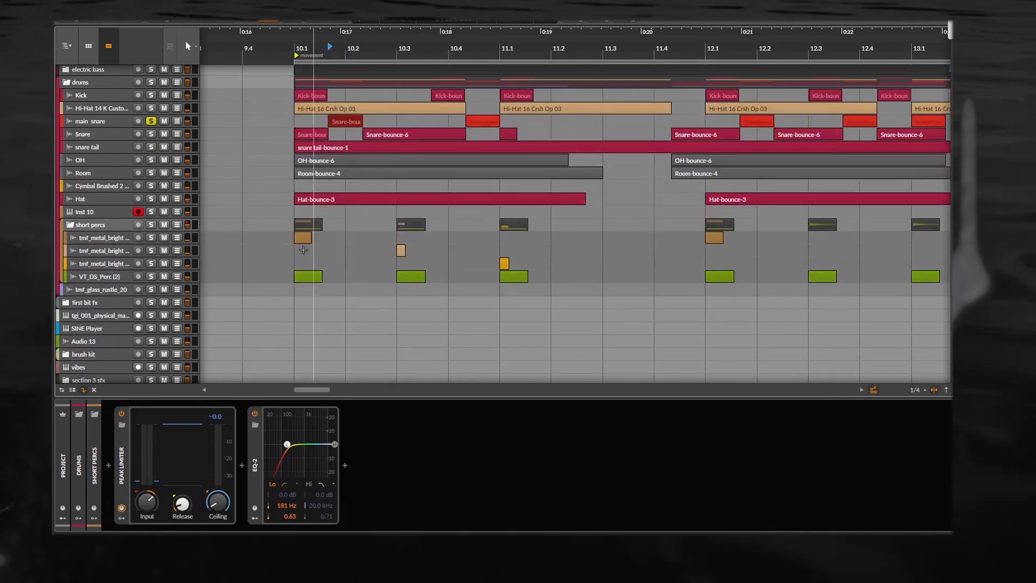
{"action": "scroll", "coordinate": [318, 237], "scroll_direction": "up", "scroll_amount": 3}
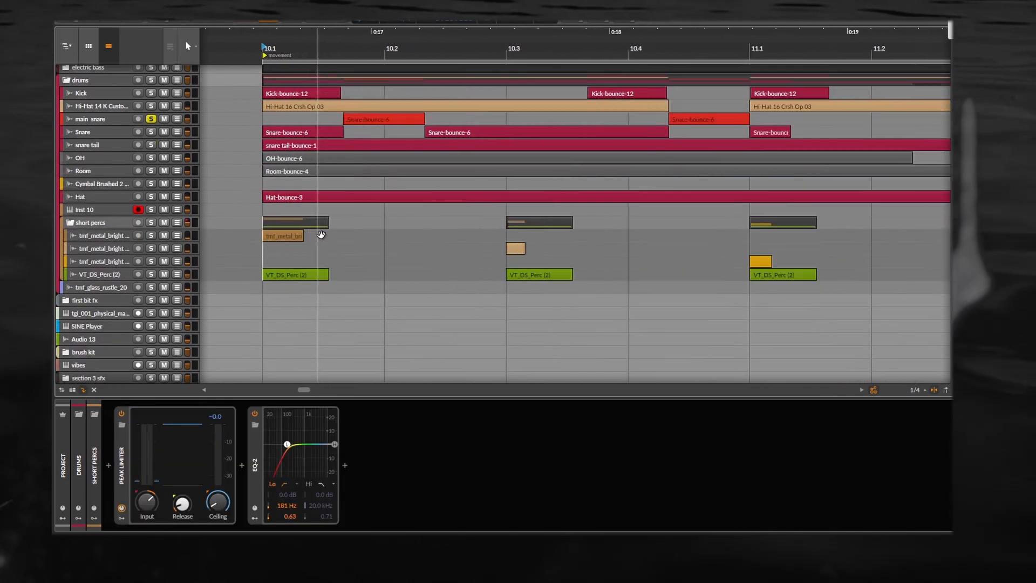
{"action": "scroll", "coordinate": [301, 235], "scroll_direction": "down", "scroll_amount": 3}
{"action": "key", "text": "space"}
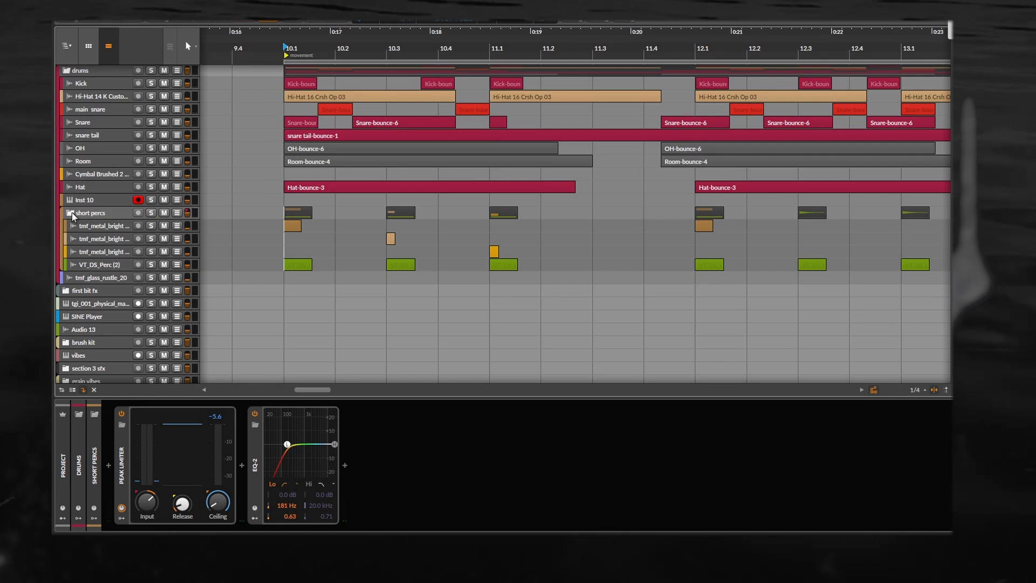
{"action": "left_click", "coordinate": [70, 213]}
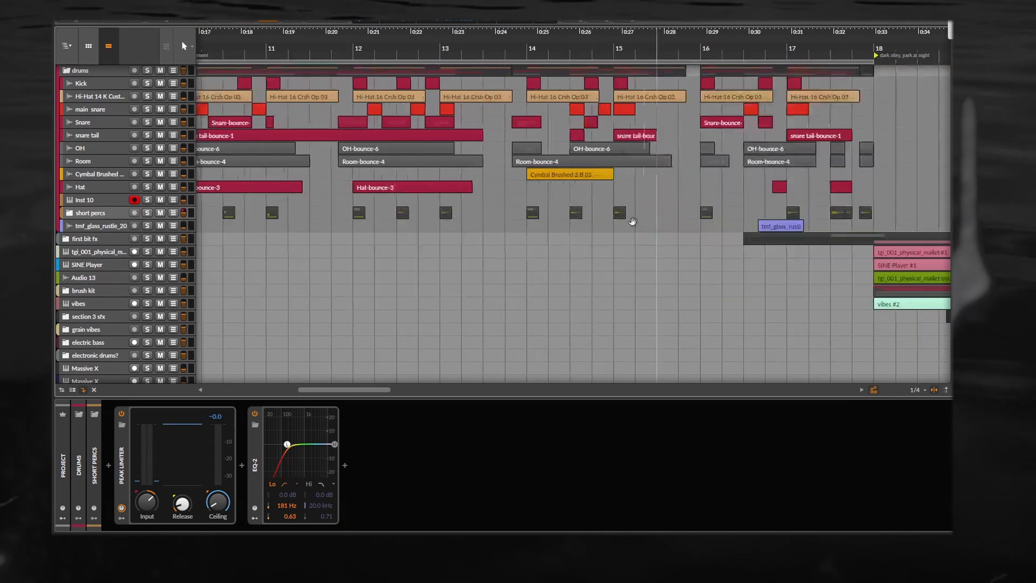
{"action": "scroll", "coordinate": [513, 216], "scroll_direction": "up", "scroll_amount": 2}
{"action": "left_click_drag", "start_coordinate": [751, 221], "coordinate": [471, 211]}
{"action": "left_click", "coordinate": [516, 217]}
{"action": "left_click_drag", "start_coordinate": [471, 211], "coordinate": [407, 212]}
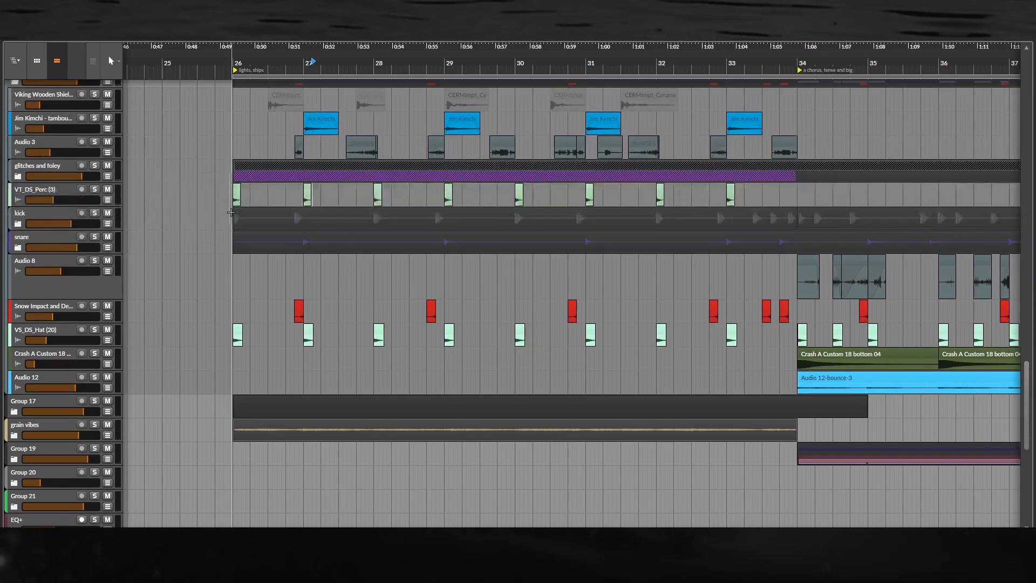
Expand the glitches and foley group and examine the some glitches tracks from bar 26 of the lights, ships section.
{"action": "scroll", "coordinate": [232, 212], "scroll_direction": "up", "scroll_amount": 3}
{"action": "scroll", "coordinate": [254, 219], "scroll_direction": "right", "scroll_amount": 1}
{"action": "scroll", "coordinate": [227, 175], "scroll_direction": "up", "scroll_amount": 1}
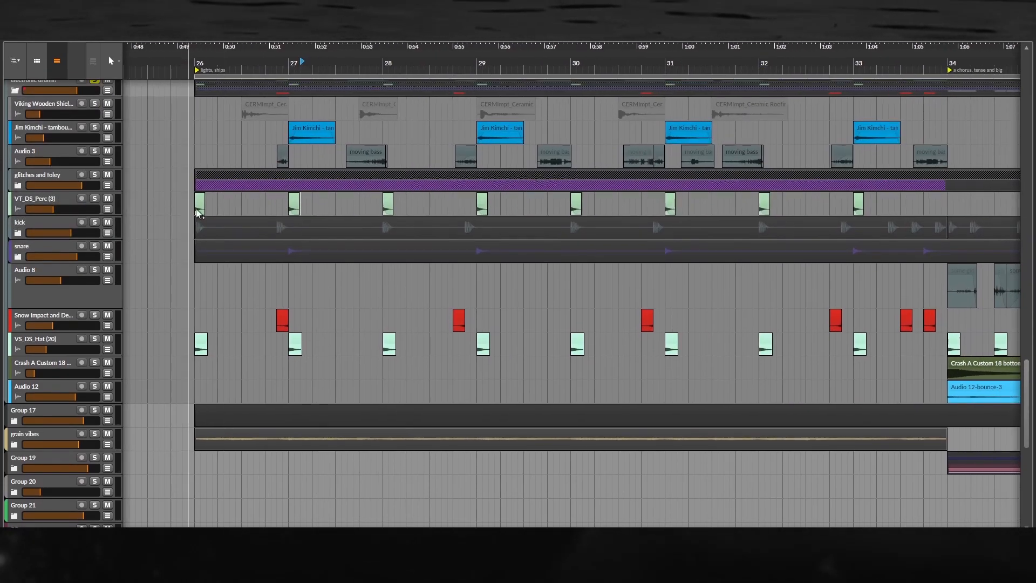
{"action": "scroll", "coordinate": [197, 212], "scroll_direction": "right", "scroll_amount": 1}
{"action": "left_click", "coordinate": [20, 171]}
{"action": "scroll", "coordinate": [294, 208], "scroll_direction": "down", "scroll_amount": 2}
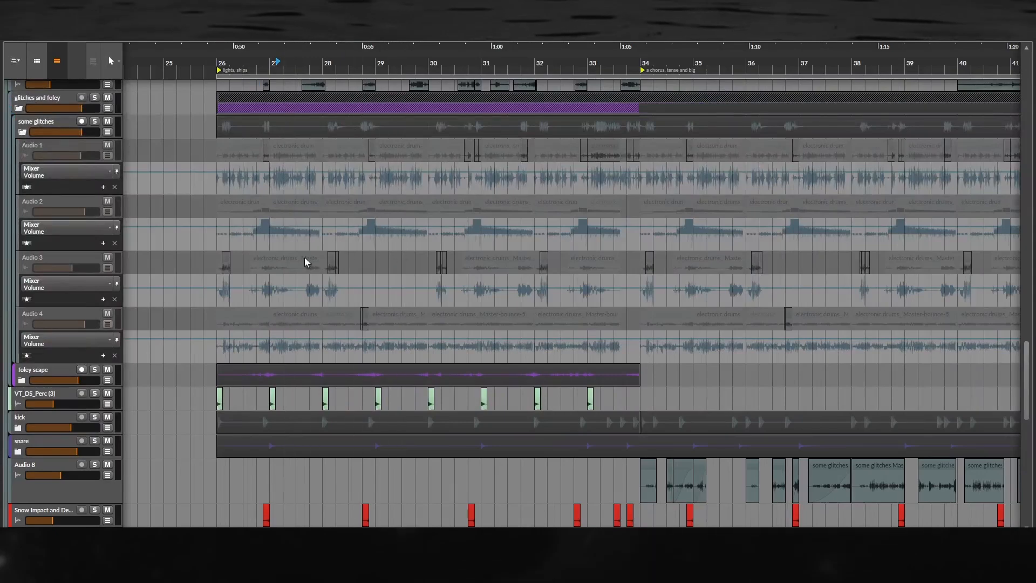
{"action": "scroll", "coordinate": [275, 243], "scroll_direction": "left", "scroll_amount": 1}
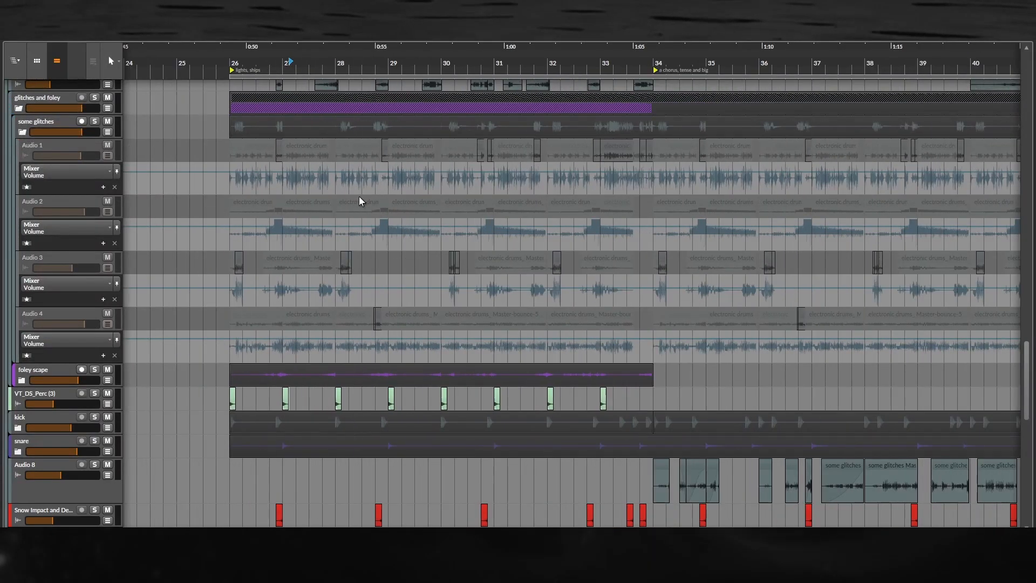
Hide the volume automation lanes of Audio 1 to Audio 4 and collapse the some glitches group.
{"action": "double_click", "coordinate": [61, 146]}
{"action": "double_click", "coordinate": [52, 170]}
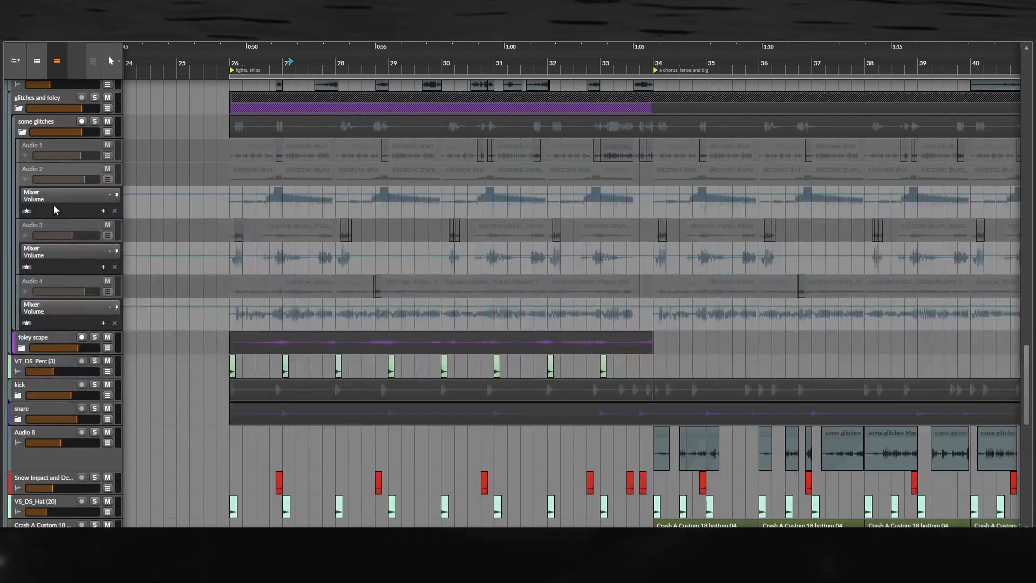
{"action": "double_click", "coordinate": [57, 191]}
{"action": "double_click", "coordinate": [53, 223]}
{"action": "scroll", "coordinate": [210, 205], "scroll_direction": "up", "scroll_amount": 3}
{"action": "scroll", "coordinate": [210, 206], "scroll_direction": "down", "scroll_amount": 1}
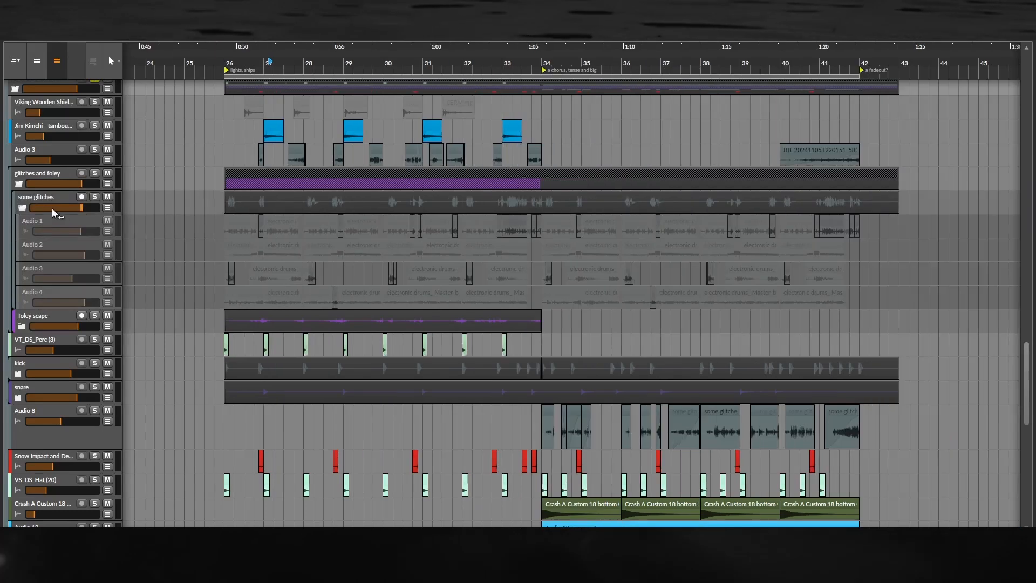
{"action": "left_click", "coordinate": [22, 207]}
{"action": "scroll", "coordinate": [237, 208], "scroll_direction": "up", "scroll_amount": 1}
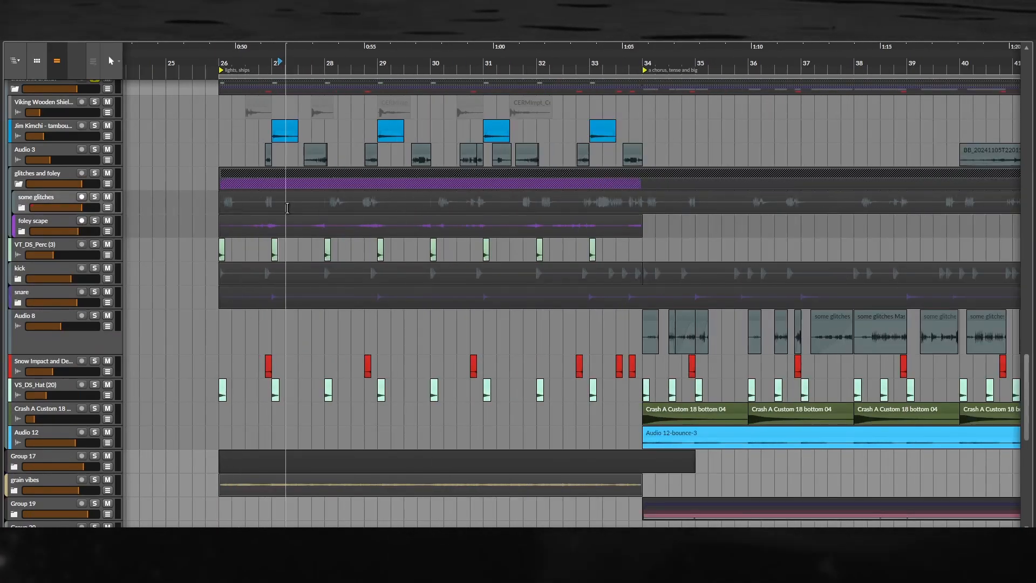
Solo the some glitches group and play it from bar 26, and switch the solo to the foley scape group.
{"action": "left_click", "coordinate": [95, 197]}
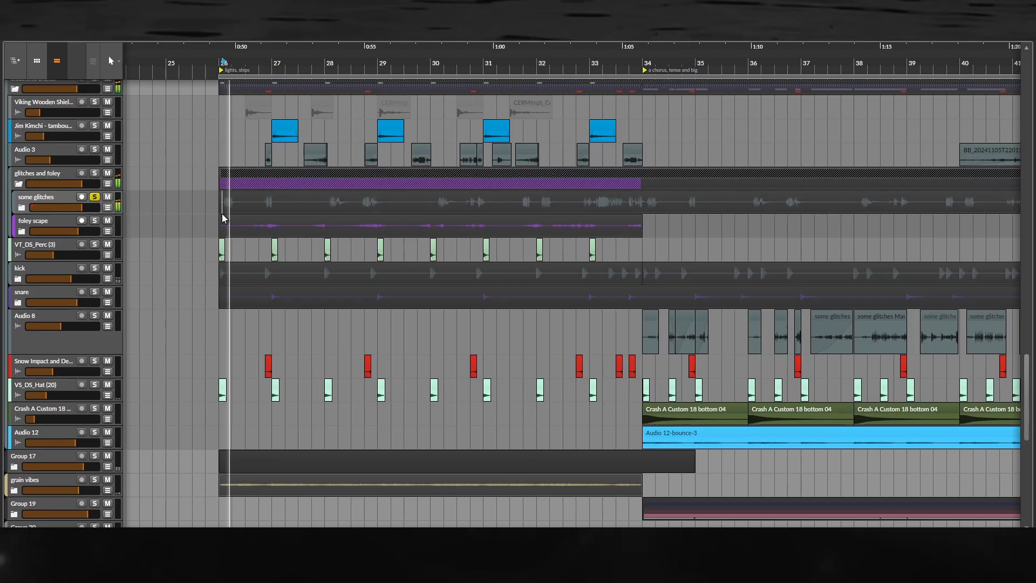
{"action": "scroll", "coordinate": [222, 219], "scroll_direction": "up", "scroll_amount": 1}
{"action": "left_click", "coordinate": [95, 220]}
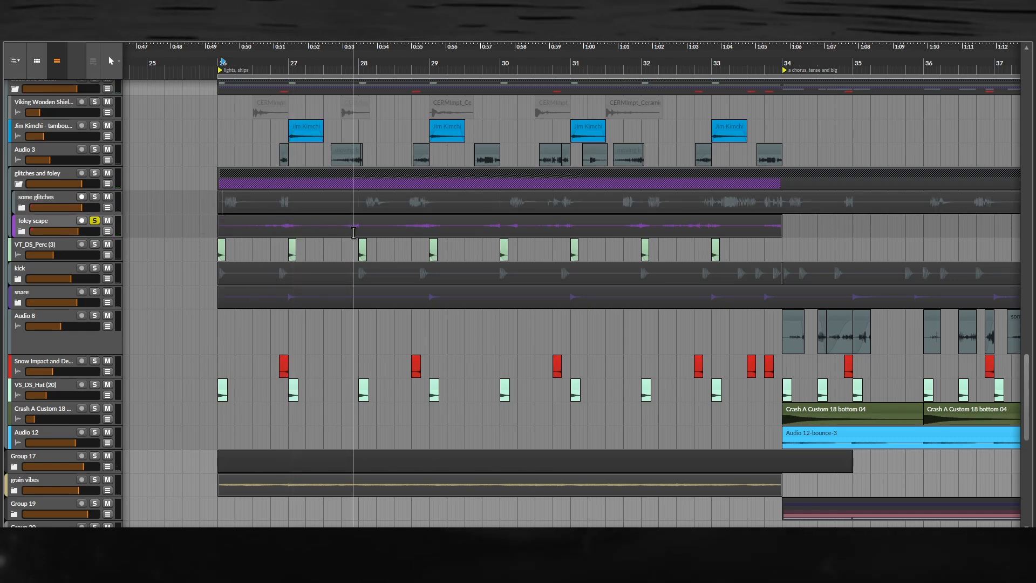
{"action": "scroll", "coordinate": [224, 230], "scroll_direction": "down", "scroll_amount": 1}
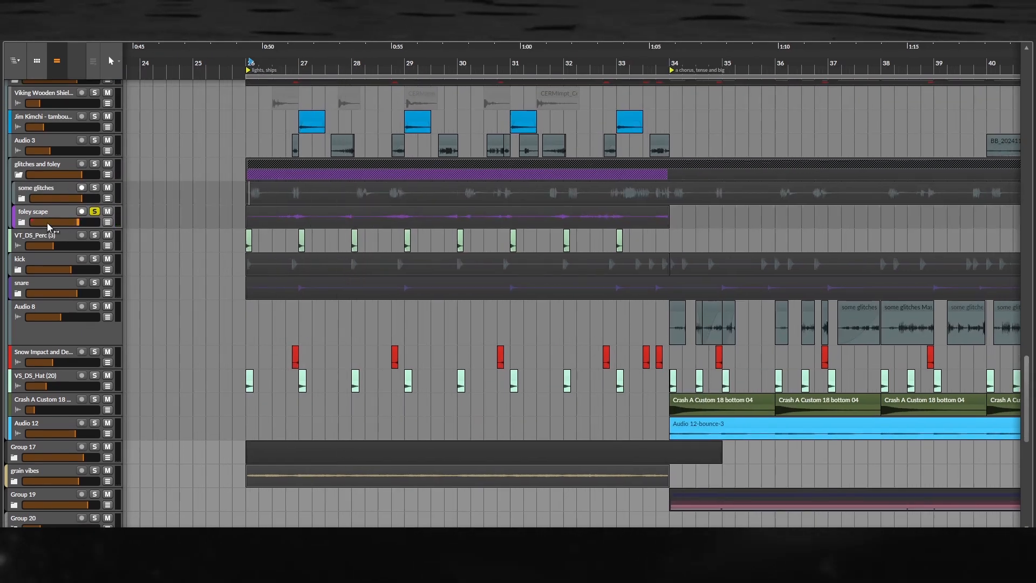
Expand the foley scape group to view its glass and debris clips, collapse it, and play the soloed group.
{"action": "left_click", "coordinate": [22, 222]}
{"action": "scroll", "coordinate": [394, 288], "scroll_direction": "up", "scroll_amount": 1}
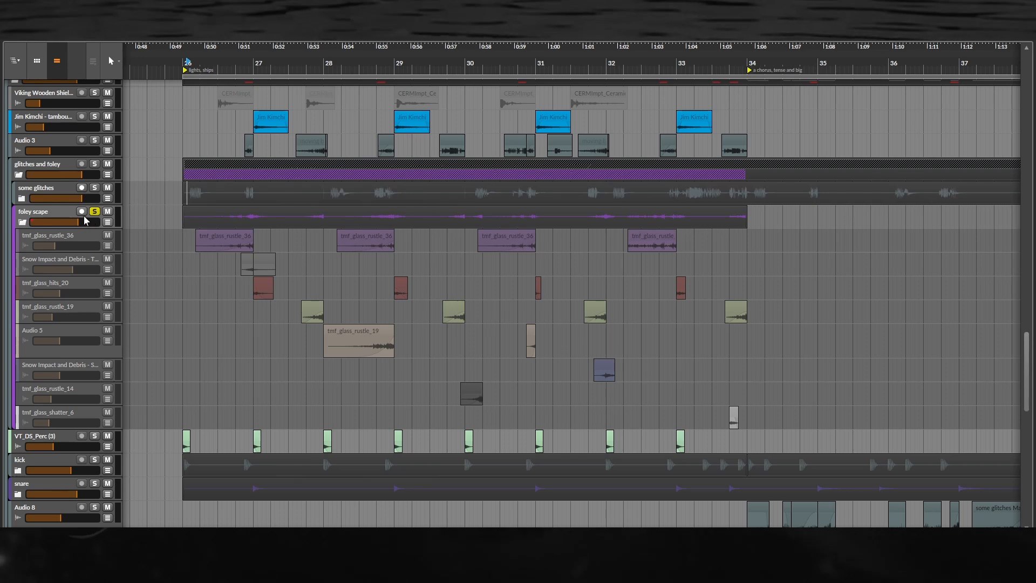
{"action": "left_click", "coordinate": [21, 221]}
{"action": "key", "text": "space"}
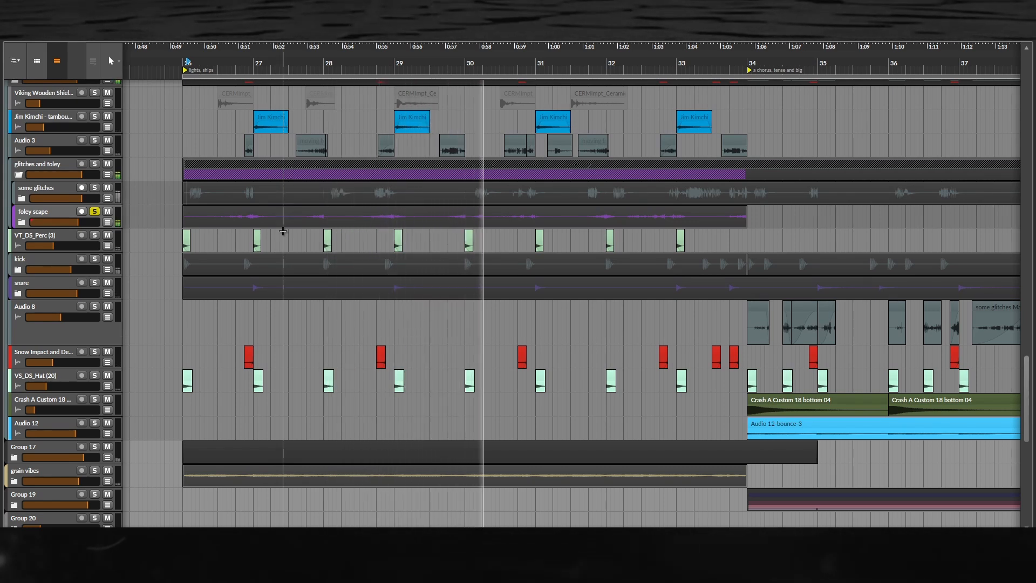
{"action": "key", "text": "space"}
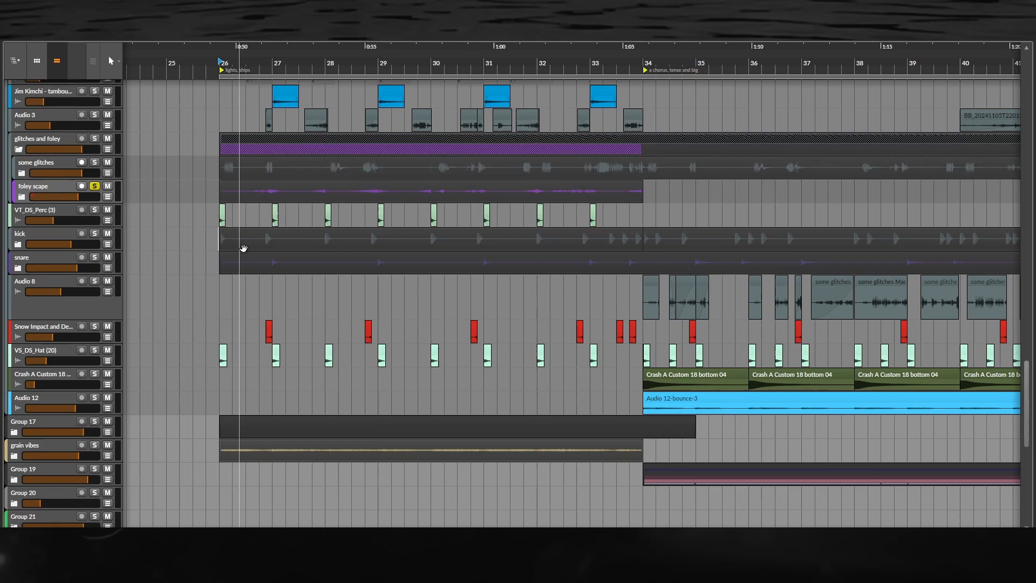
Expand the kick group and examine the kick basic patch's sampler, AD envelope, Sine oscillator, pitch and volume modules.
{"action": "scroll", "coordinate": [95, 226], "scroll_direction": "down", "scroll_amount": 2}
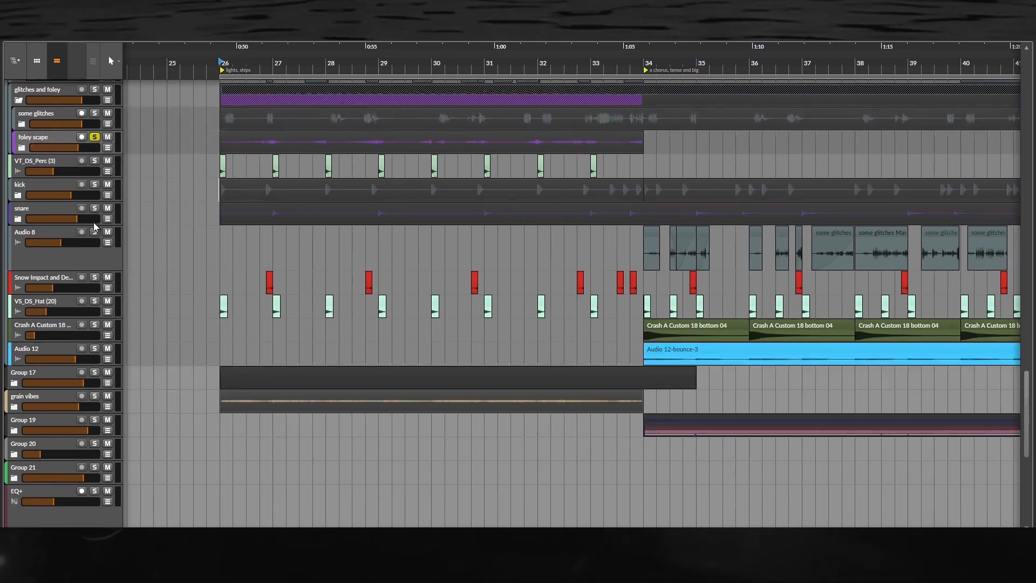
{"action": "left_click", "coordinate": [19, 195]}
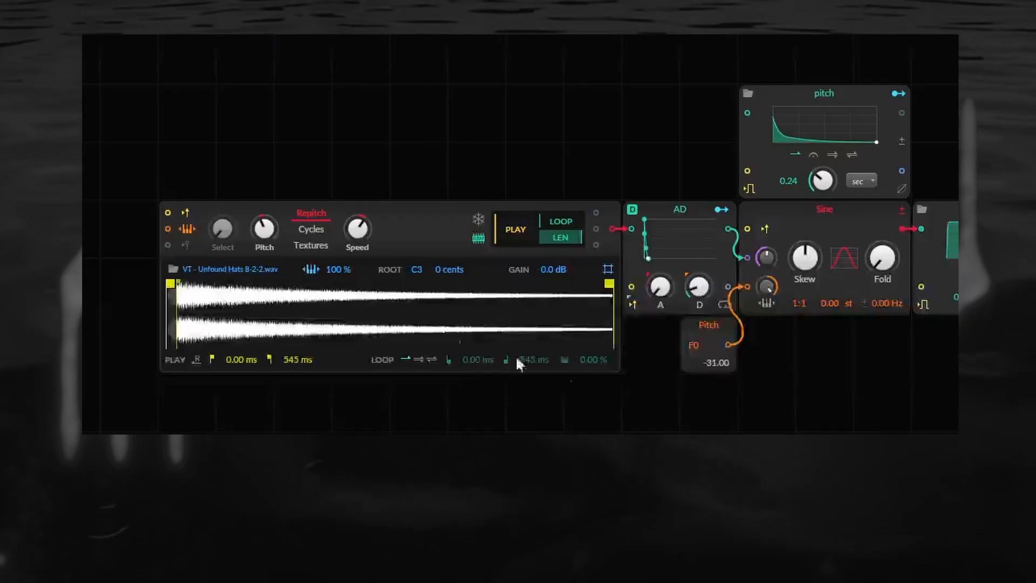
{"action": "left_click_drag", "start_coordinate": [516, 353], "coordinate": [459, 336]}
{"action": "scroll", "coordinate": [684, 300], "scroll_direction": "down", "scroll_amount": 2}
{"action": "left_click_drag", "start_coordinate": [684, 308], "coordinate": [643, 311]}
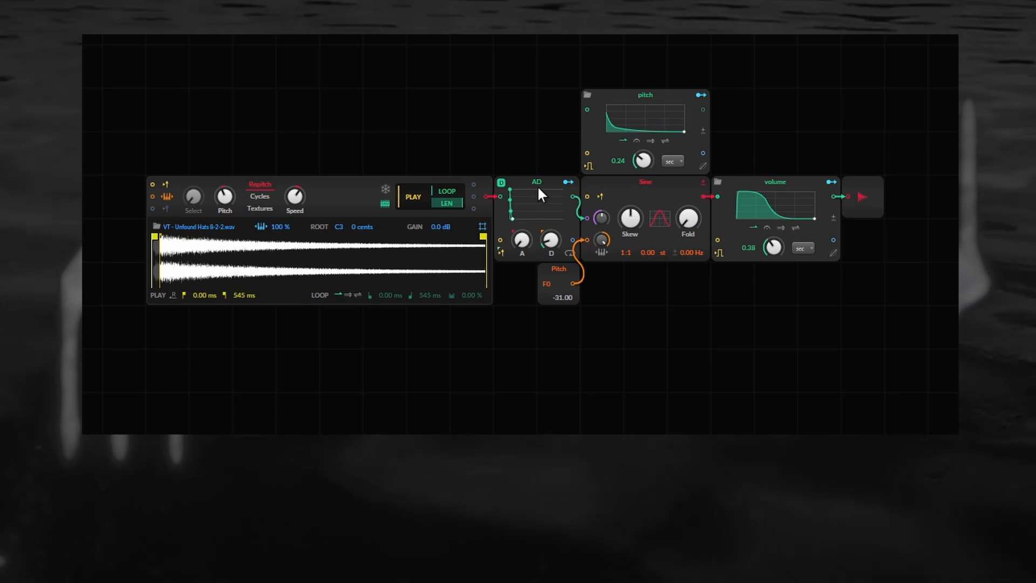
{"action": "left_click", "coordinate": [645, 186]}
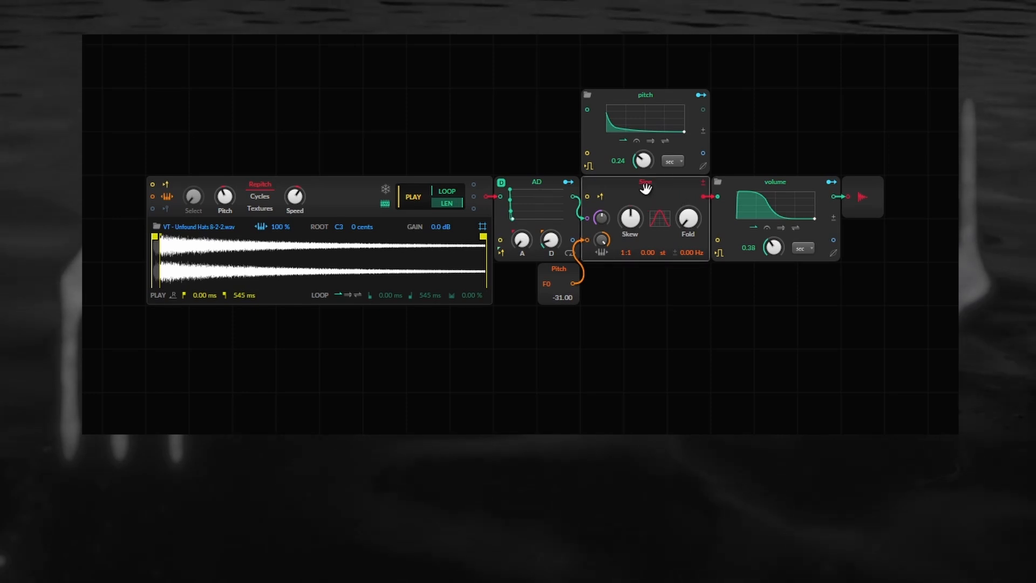
{"action": "left_click", "coordinate": [369, 192]}
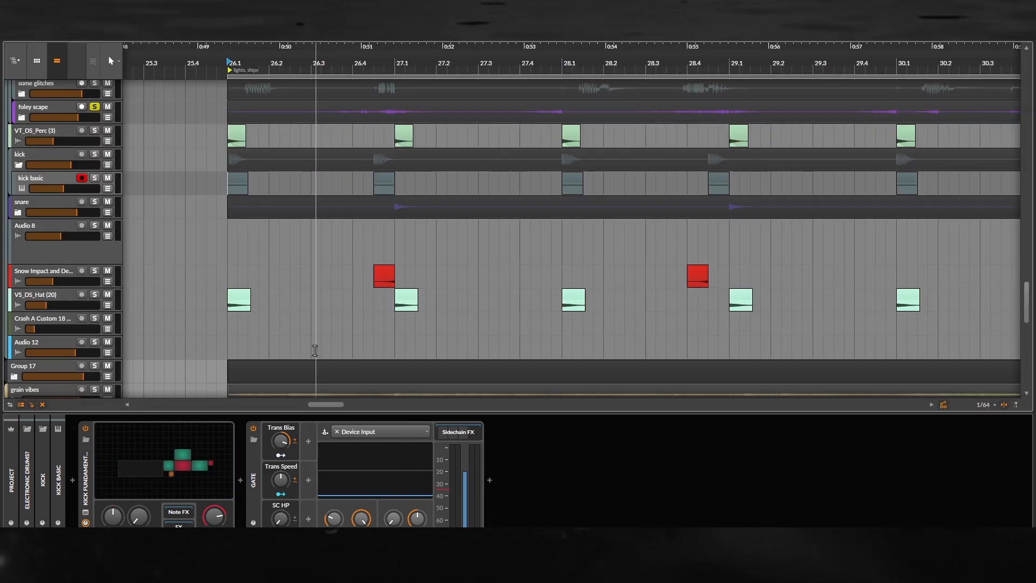
Collapse the kick group, expand the snare group and play its layered impact and glass clips from bar 27.
{"action": "scroll", "coordinate": [237, 178], "scroll_direction": "up", "scroll_amount": 2}
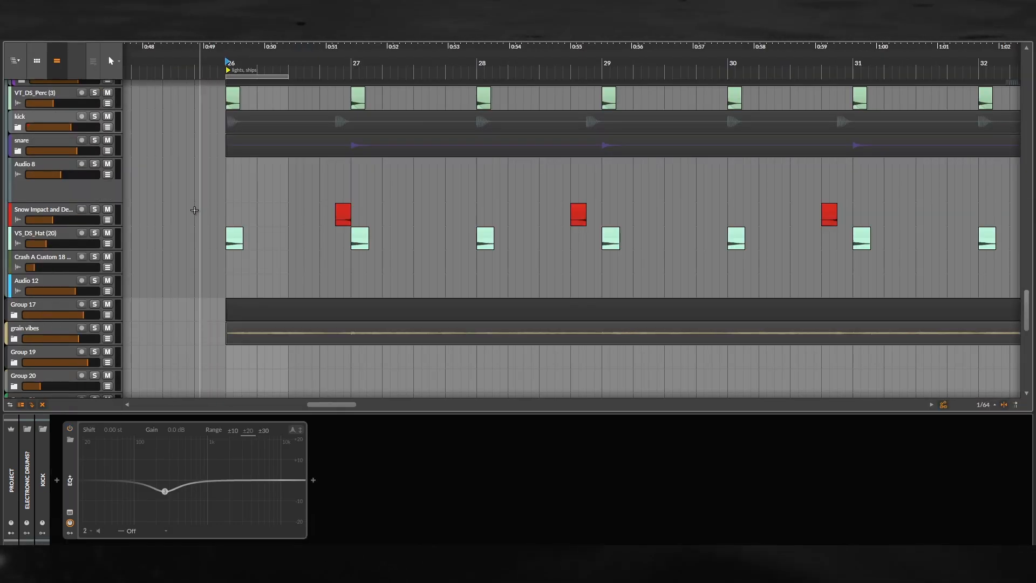
{"action": "scroll", "coordinate": [221, 206], "scroll_direction": "down", "scroll_amount": 2}
{"action": "left_click", "coordinate": [17, 151]}
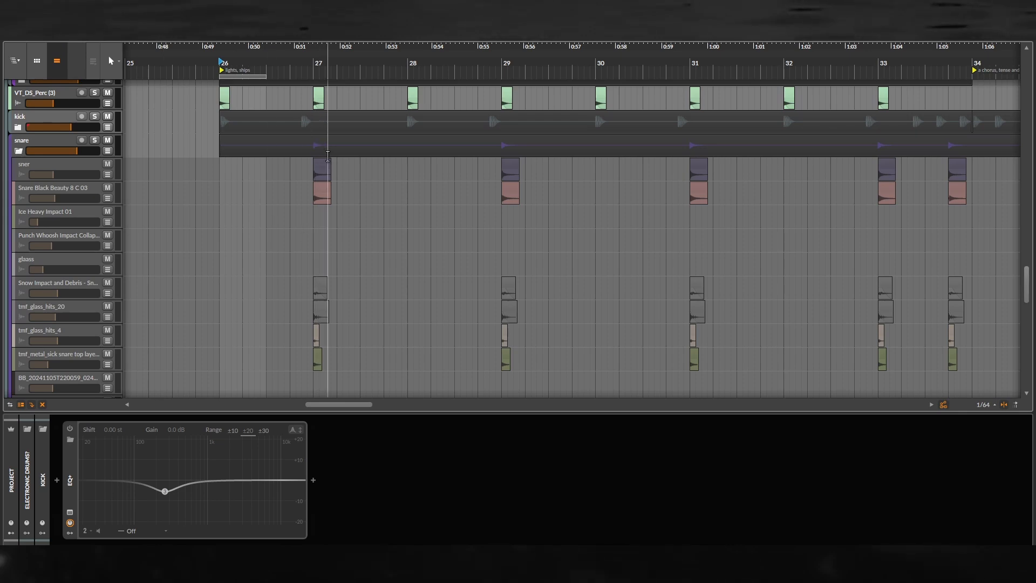
{"action": "scroll", "coordinate": [324, 161], "scroll_direction": "up", "scroll_amount": 1}
{"action": "key", "text": "space"}
{"action": "left_click_drag", "start_coordinate": [326, 226], "coordinate": [332, 217]}
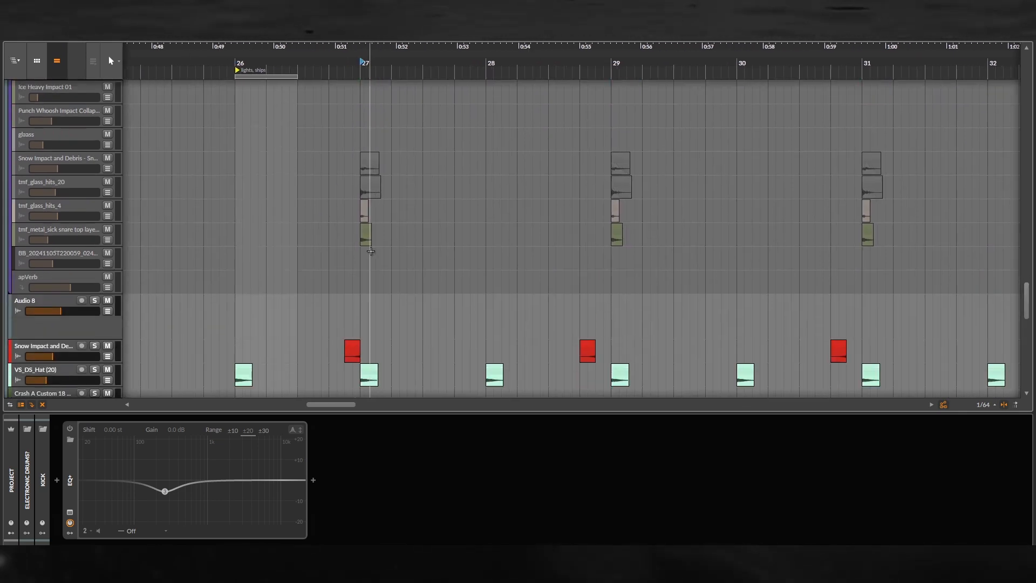
{"action": "scroll", "coordinate": [367, 211], "scroll_direction": "up", "scroll_amount": 3}
{"action": "key", "text": "space"}
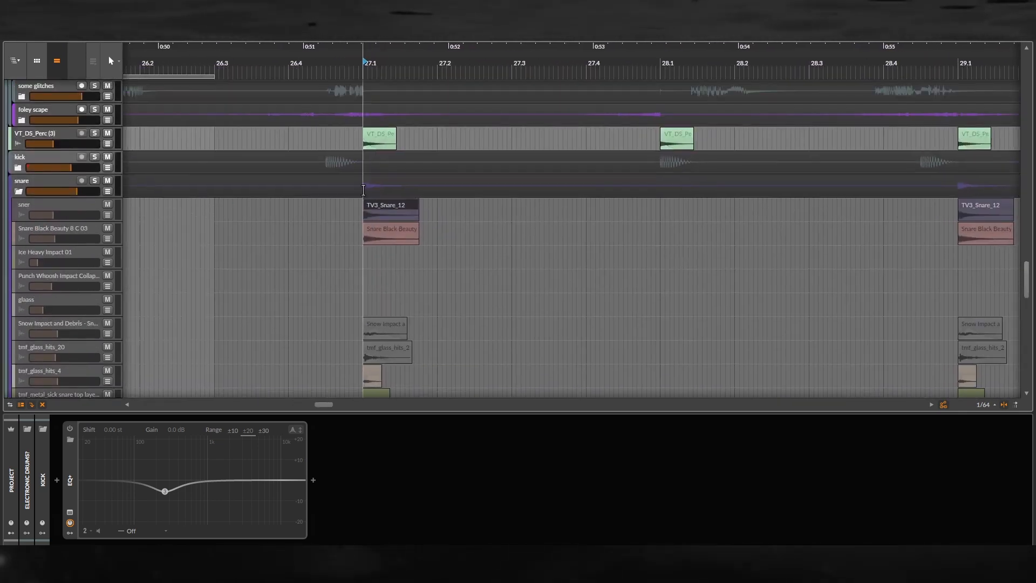
Show the snare group's device chain, solo the group and play it from bar 27.
{"action": "left_click", "coordinate": [41, 211]}
{"action": "left_click", "coordinate": [42, 183]}
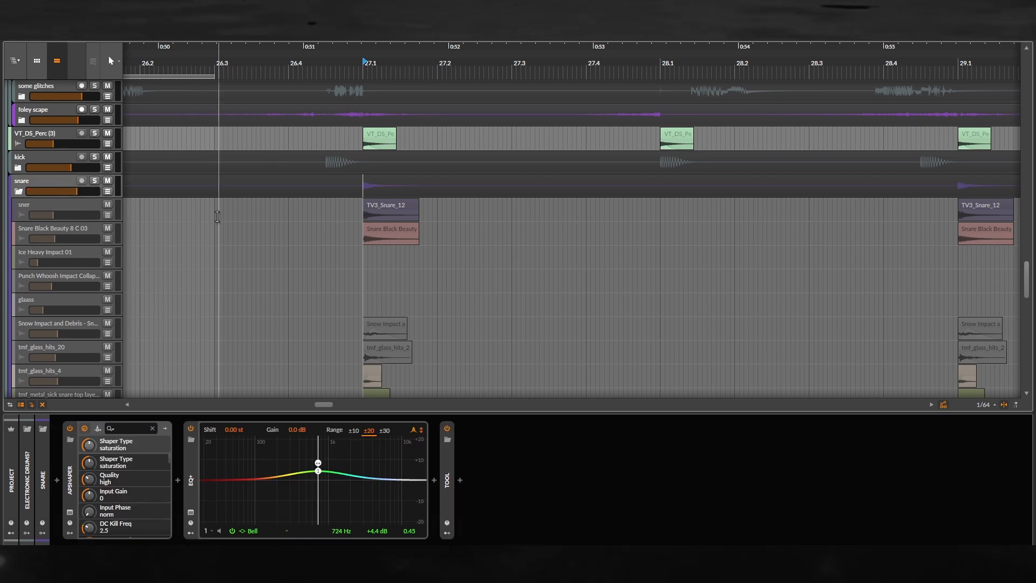
{"action": "scroll", "coordinate": [261, 232], "scroll_direction": "down", "scroll_amount": 1}
{"action": "left_click_drag", "start_coordinate": [262, 242], "coordinate": [282, 319]}
{"action": "left_click", "coordinate": [95, 163]}
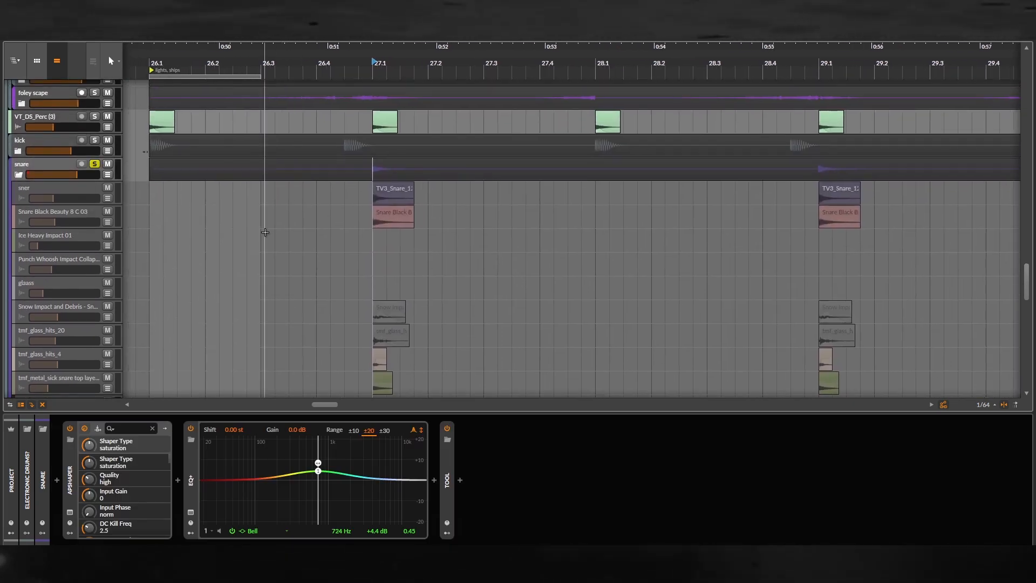
{"action": "key", "text": "space"}
Examine the snare group's apShaper window, EQ+ and Tool devices, and collapse the devices again.
{"action": "left_click", "coordinate": [70, 512]}
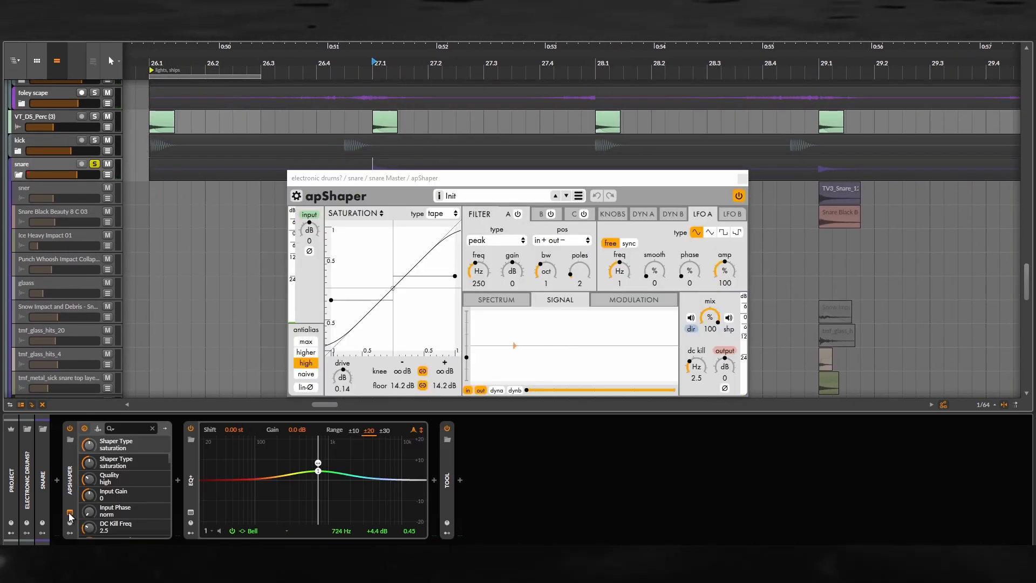
{"action": "left_click", "coordinate": [69, 512]}
{"action": "left_click", "coordinate": [446, 475]}
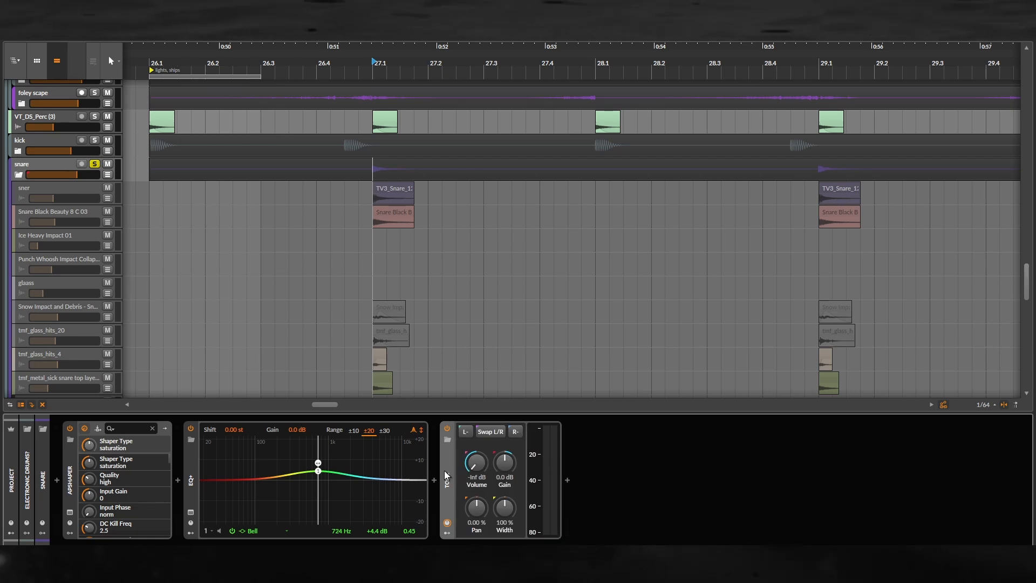
{"action": "left_click", "coordinate": [445, 475]}
{"action": "left_click", "coordinate": [190, 480]}
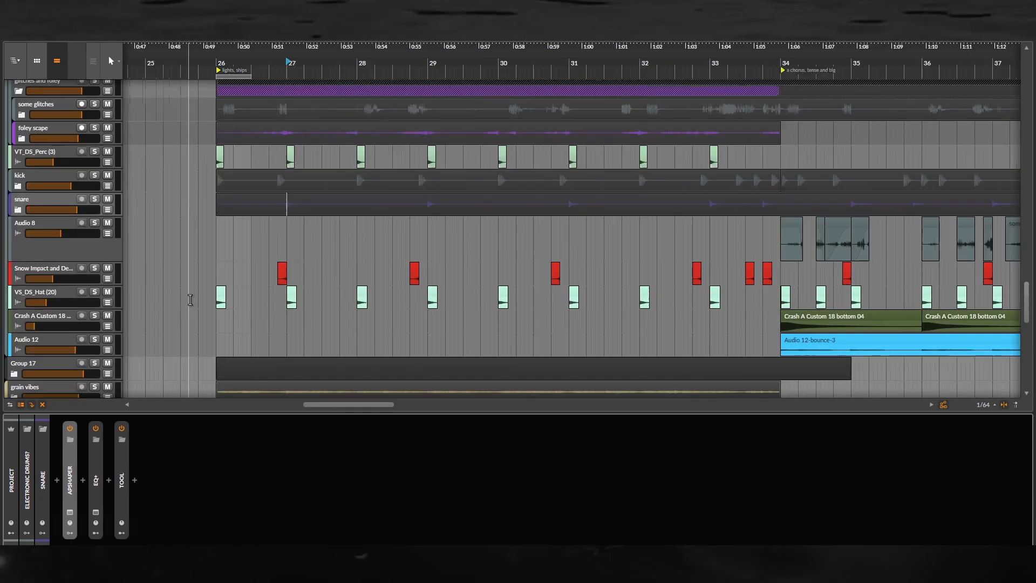
Move the playhead to bar 26, solo the VS_DS_Hat (20) track and raise its volume.
{"action": "scroll", "coordinate": [212, 303], "scroll_direction": "up", "scroll_amount": 2}
{"action": "left_click", "coordinate": [219, 305]}
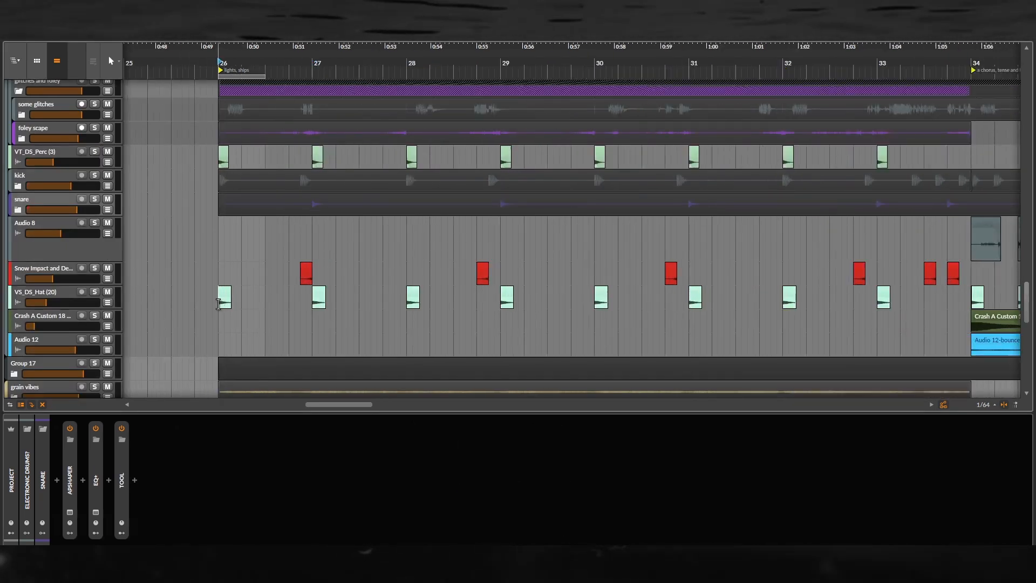
{"action": "left_click", "coordinate": [95, 292]}
{"action": "scroll", "coordinate": [279, 303], "scroll_direction": "up", "scroll_amount": 1}
{"action": "left_click_drag", "start_coordinate": [47, 303], "coordinate": [85, 303]}
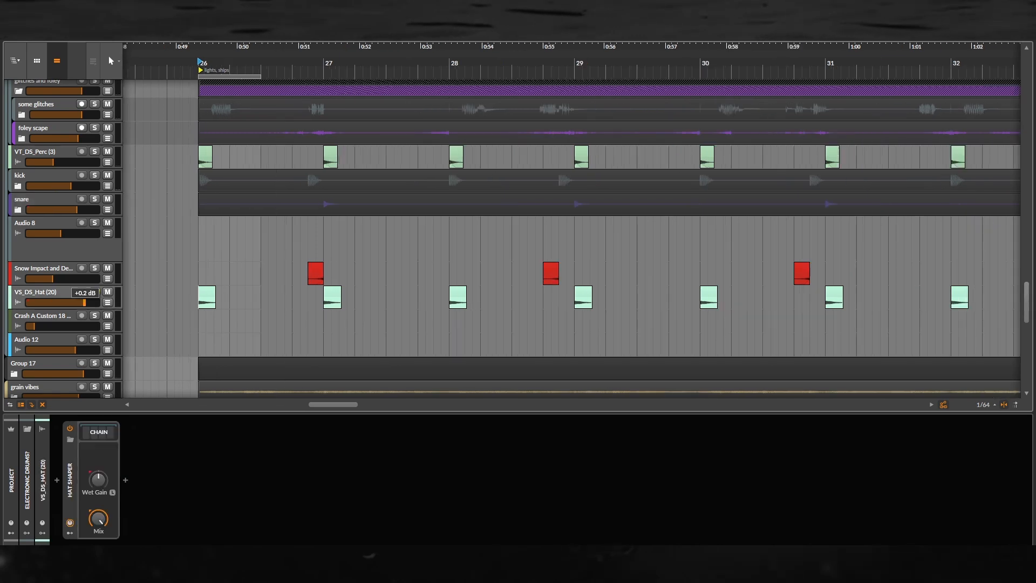
Play the soloed hat track and examine the Hat Shaper's nested harmonic adder, Delay+, EQ-2 and transient shaper.
{"action": "key", "text": "space"}
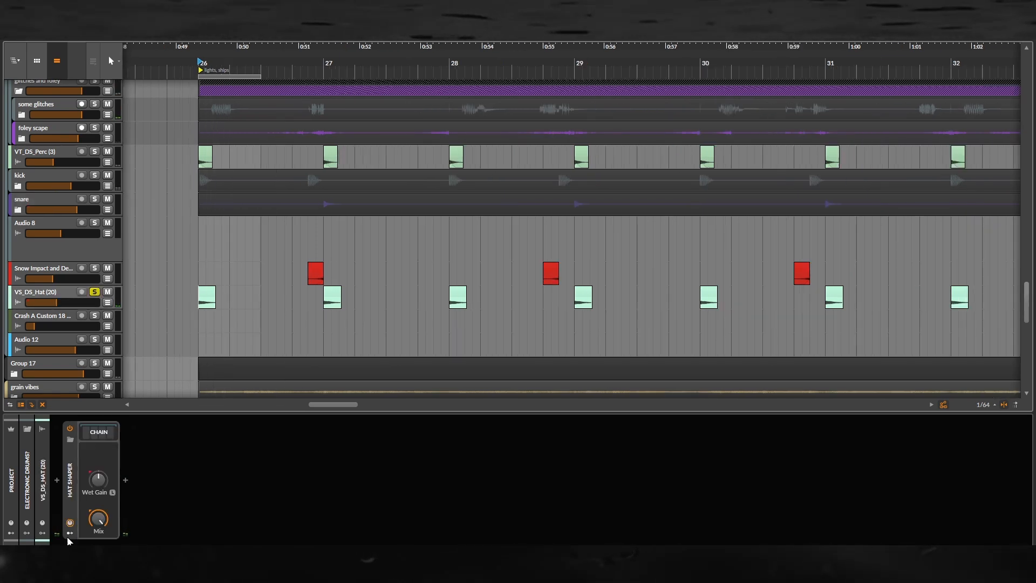
{"action": "left_click", "coordinate": [70, 533]}
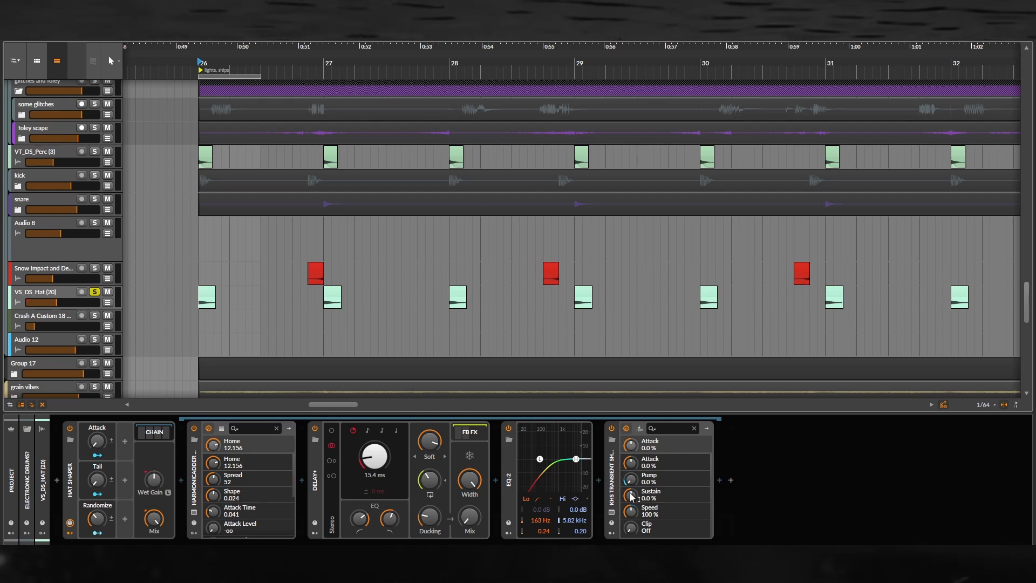
{"action": "left_click", "coordinate": [611, 522]}
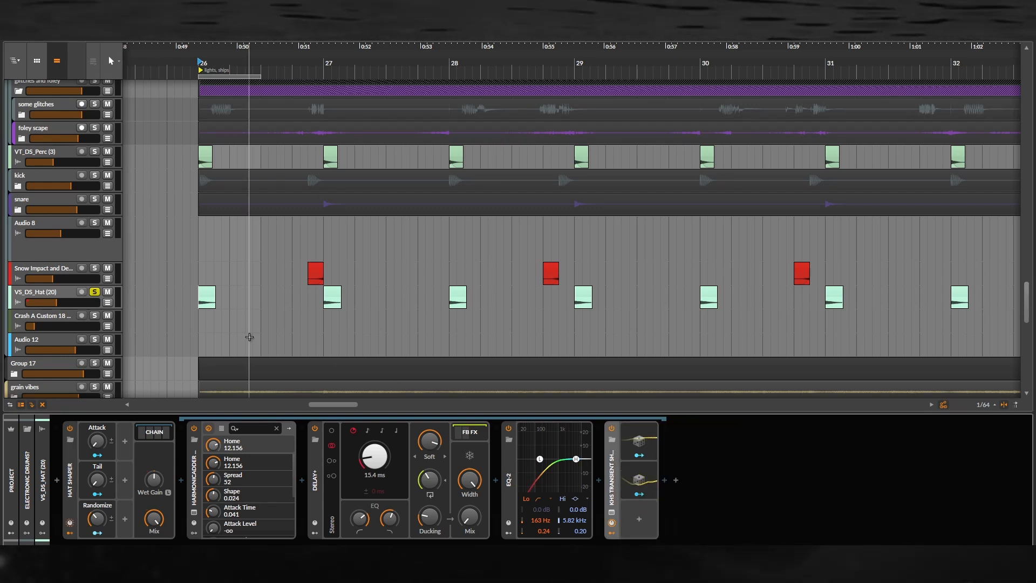
Place the playhead on the first red impact clip before bar 27 and switch the solo to the Snow Impact track.
{"action": "scroll", "coordinate": [182, 324], "scroll_direction": "down", "scroll_amount": 2}
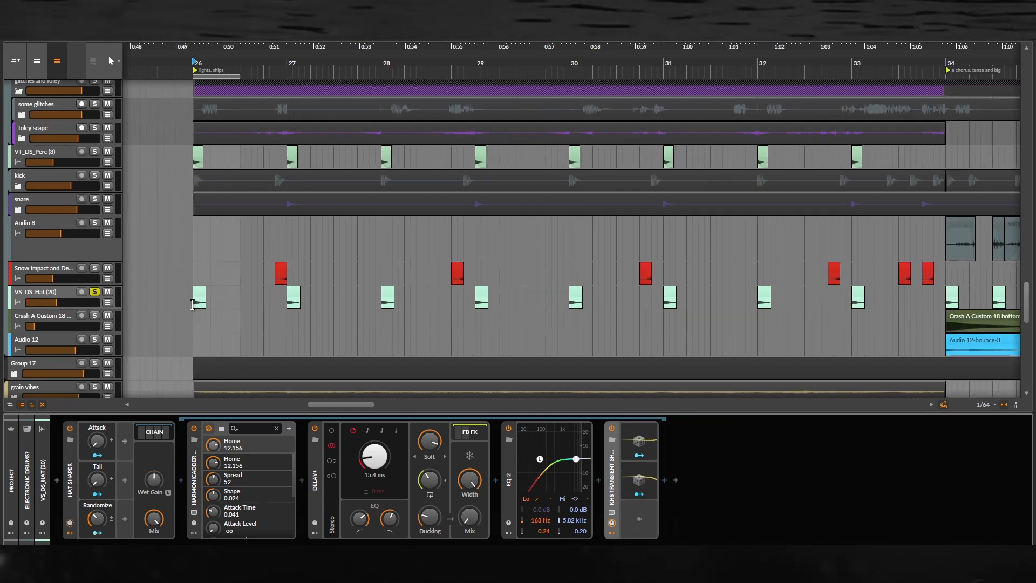
{"action": "left_click", "coordinate": [279, 276]}
{"action": "scroll", "coordinate": [266, 281], "scroll_direction": "up", "scroll_amount": 2}
{"action": "left_click_drag", "start_coordinate": [240, 285], "coordinate": [217, 248]}
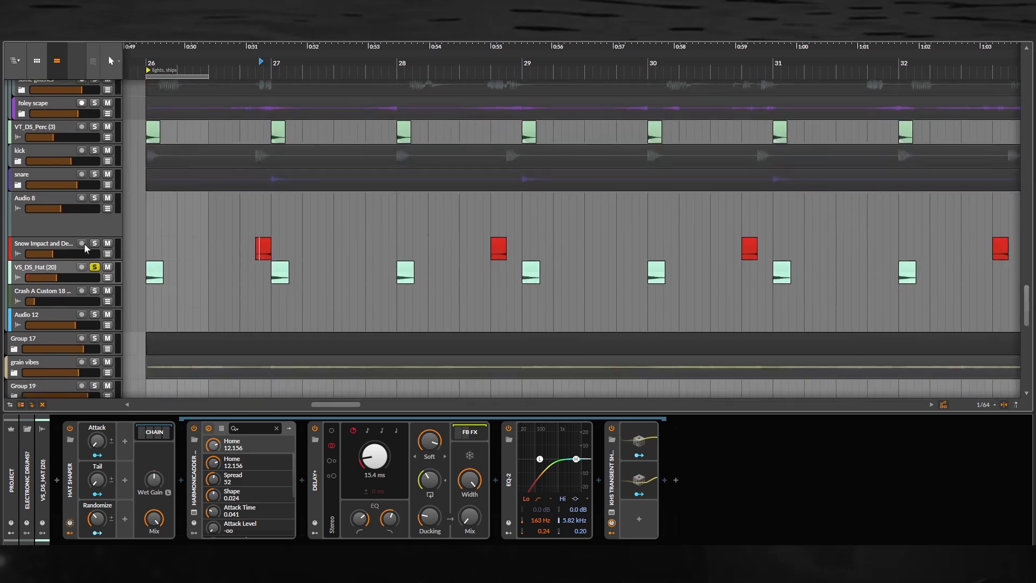
{"action": "left_click", "coordinate": [96, 244]}
Go to the chorus marker at bar 34 and briefly play from there with the Snow Impact track soloed.
{"action": "scroll", "coordinate": [173, 246], "scroll_direction": "down", "scroll_amount": 4}
{"action": "left_click_drag", "start_coordinate": [550, 241], "coordinate": [194, 234]}
{"action": "scroll", "coordinate": [195, 234], "scroll_direction": "up", "scroll_amount": 1}
{"action": "left_click", "coordinate": [219, 222]}
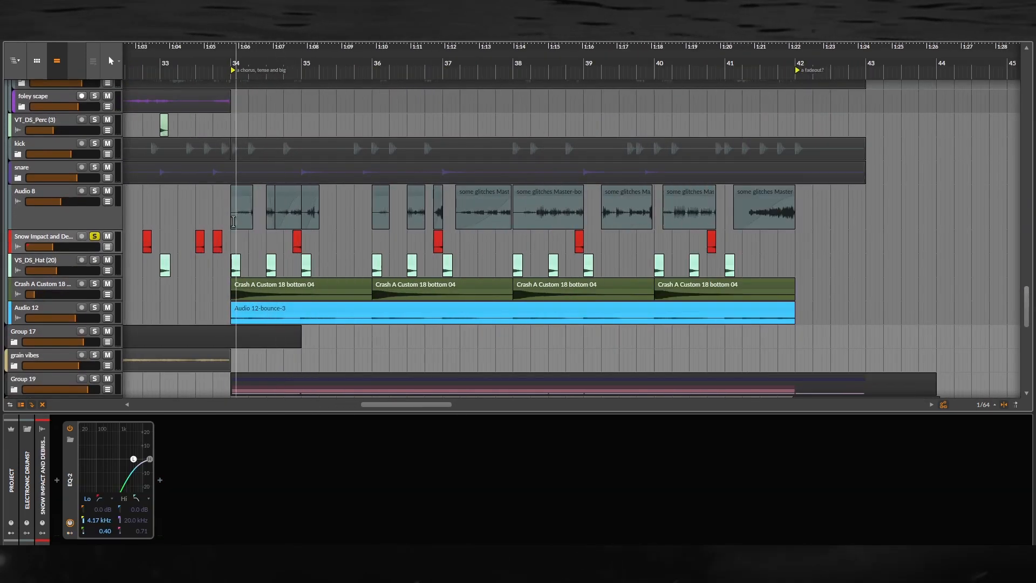
{"action": "left_click", "coordinate": [233, 222]}
{"action": "key", "text": "space"}
{"action": "key", "text": "space"}
{"action": "scroll", "coordinate": [184, 162], "scroll_direction": "down", "scroll_amount": 2}
Place the playhead near bar 34 on the some glitches group, show its FX Layer device and toggle playback.
{"action": "left_click_drag", "start_coordinate": [135, 105], "coordinate": [208, 195]}
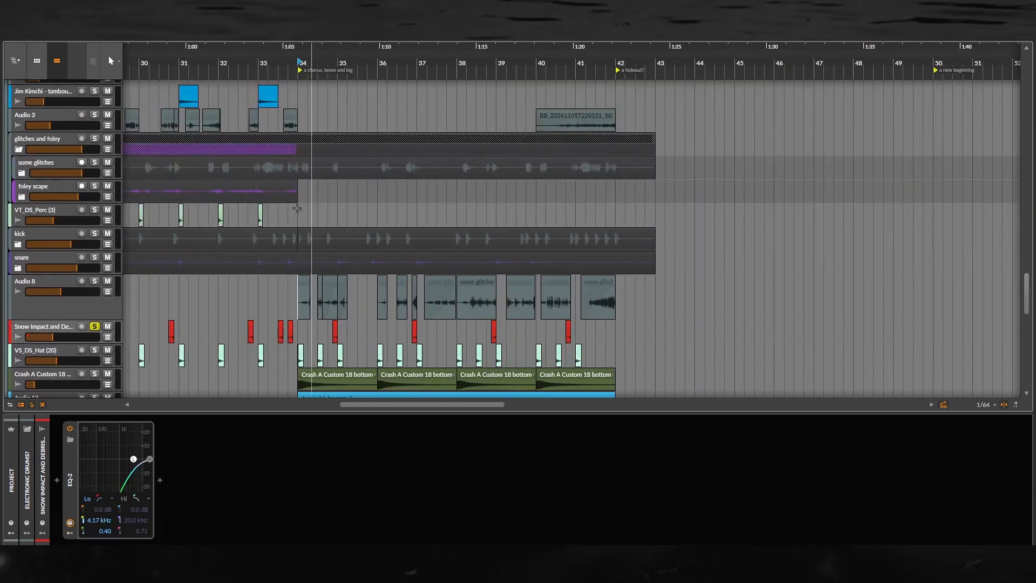
{"action": "scroll", "coordinate": [297, 208], "scroll_direction": "up", "scroll_amount": 1}
{"action": "scroll", "coordinate": [300, 189], "scroll_direction": "down", "scroll_amount": 1}
{"action": "left_click_drag", "start_coordinate": [301, 189], "coordinate": [355, 200]}
{"action": "left_click", "coordinate": [348, 181]}
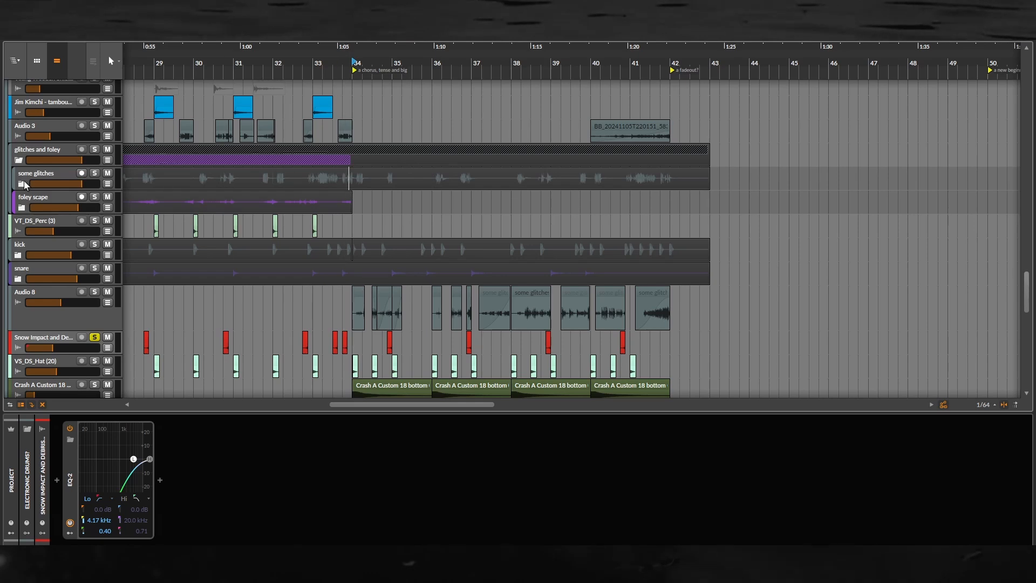
{"action": "left_click", "coordinate": [35, 181]}
{"action": "key", "text": "space"}
Solo Audio 8, play its bounced glitch clip just after bar 37 and raise the track's volume.
{"action": "left_click_drag", "start_coordinate": [356, 305], "coordinate": [260, 229]}
{"action": "scroll", "coordinate": [259, 229], "scroll_direction": "up", "scroll_amount": 2}
{"action": "scroll", "coordinate": [254, 224], "scroll_direction": "down", "scroll_amount": 1}
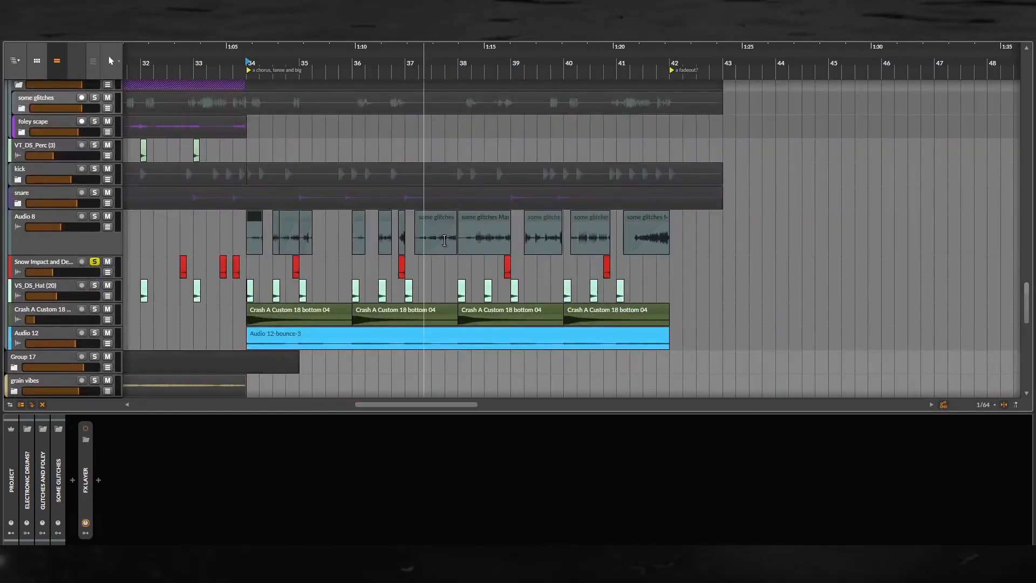
{"action": "scroll", "coordinate": [422, 238], "scroll_direction": "up", "scroll_amount": 1}
{"action": "left_click", "coordinate": [422, 217]}
{"action": "left_click", "coordinate": [95, 217]}
{"action": "key", "text": "space"}
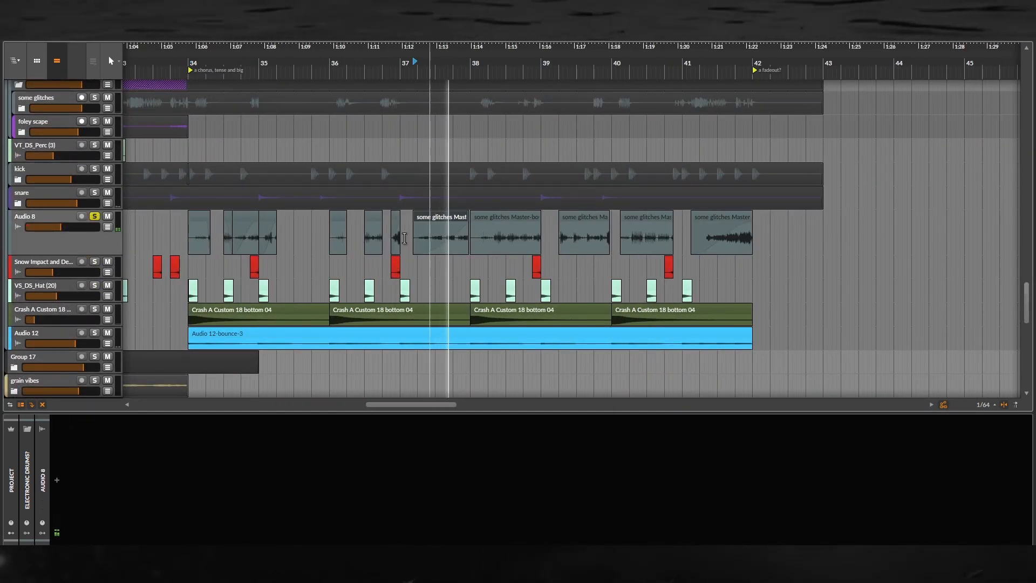
{"action": "mouse_move", "coordinate": [61, 227]}
{"action": "left_mouse_down"}
{"action": "mouse_move", "coordinate": [92, 227]}
{"action": "mouse_move", "coordinate": [80, 227]}
{"action": "left_mouse_up"}
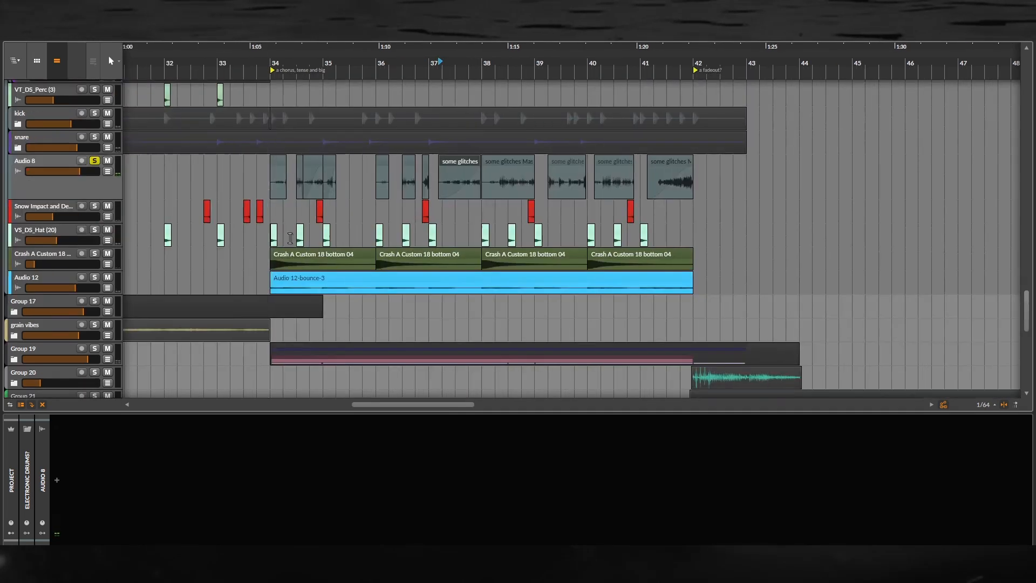
Solo the electronic drums? group instead of Audio 8 and play the chorus from bar 34.
{"action": "scroll", "coordinate": [334, 257], "scroll_direction": "down", "scroll_amount": 1}
{"action": "left_click", "coordinate": [335, 257]}
{"action": "left_click_drag", "start_coordinate": [337, 210], "coordinate": [294, 215]}
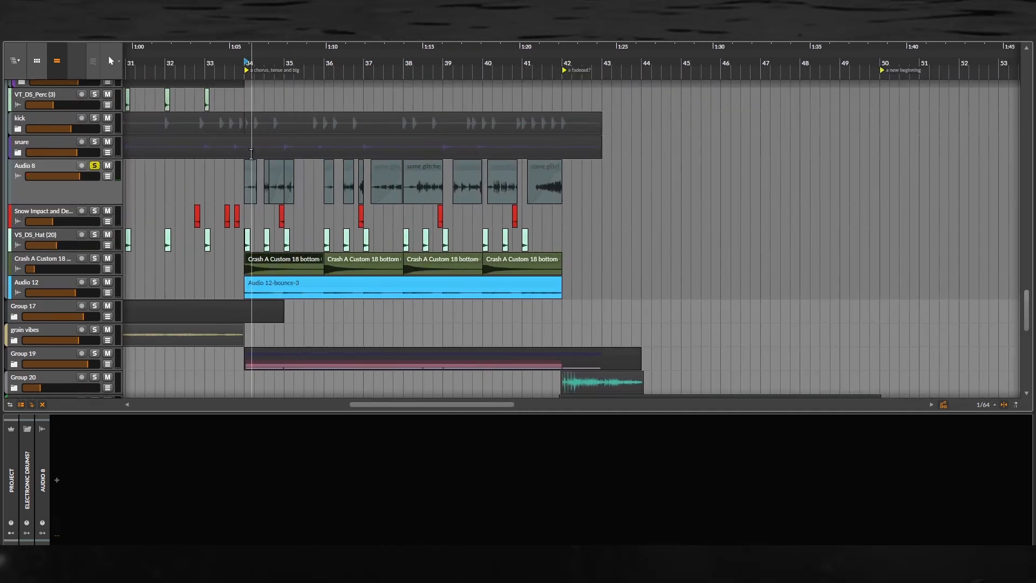
{"action": "scroll", "coordinate": [251, 153], "scroll_direction": "up", "scroll_amount": 3}
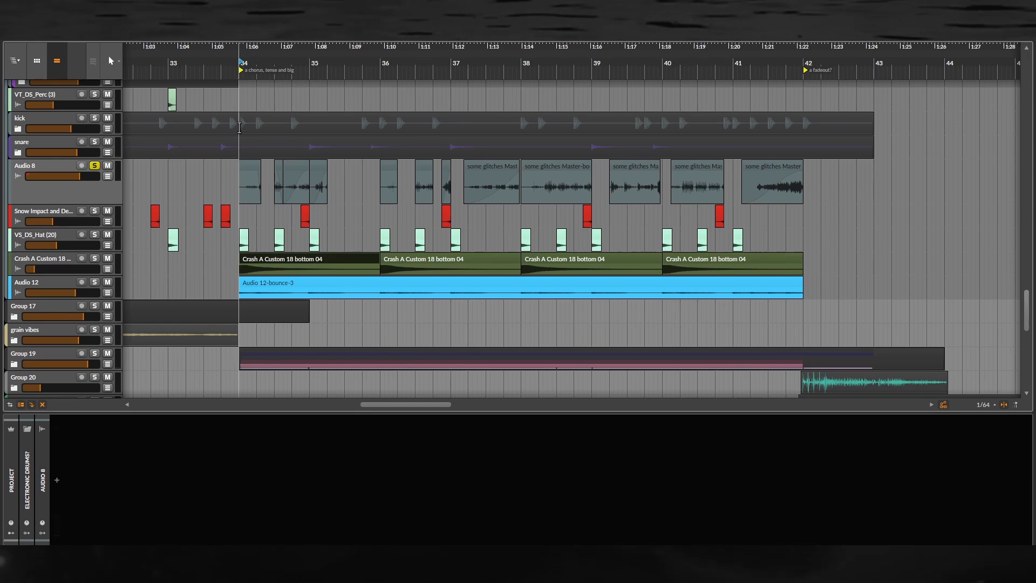
{"action": "left_click", "coordinate": [239, 128]}
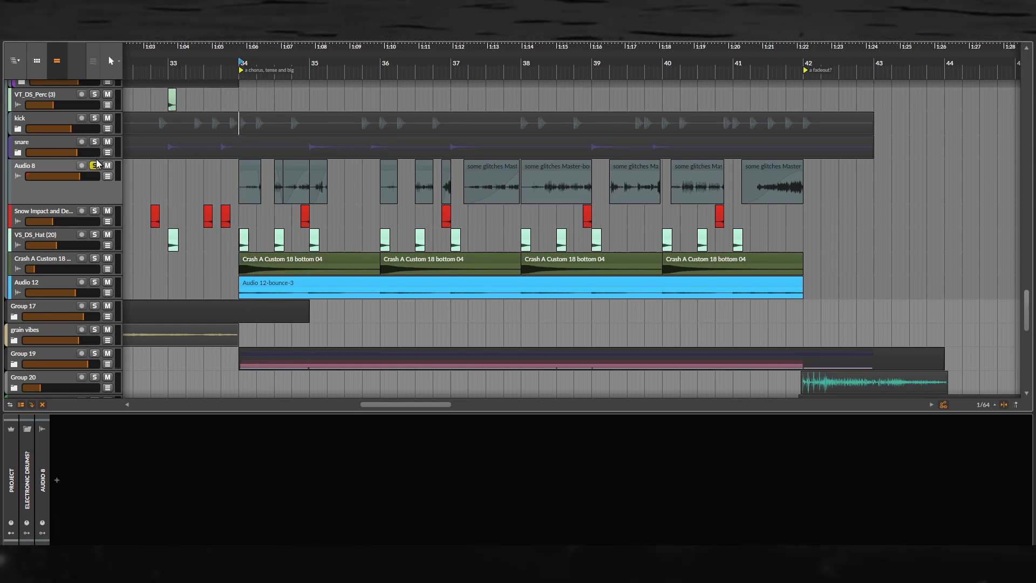
{"action": "key", "text": "space"}
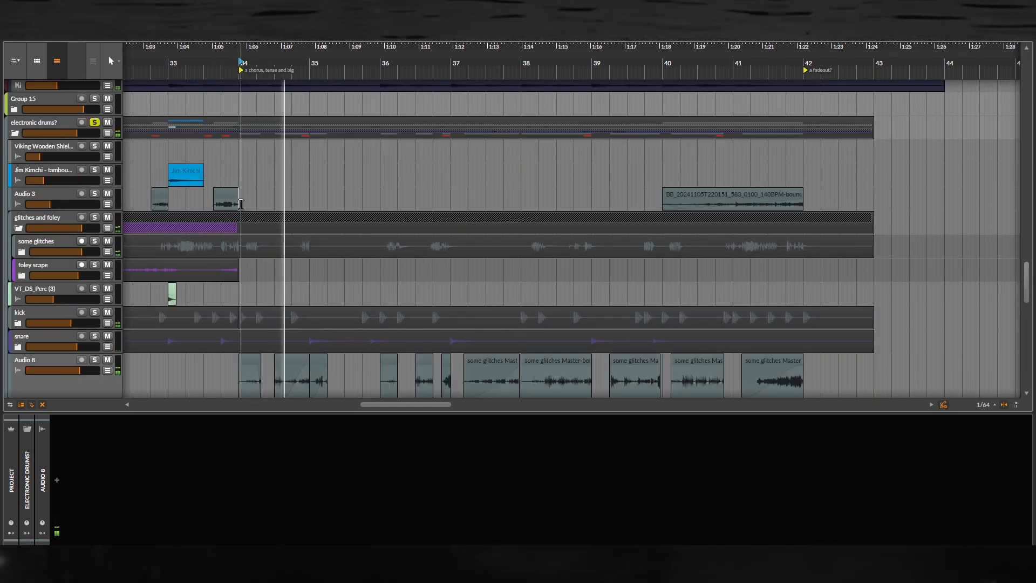
{"action": "scroll", "coordinate": [248, 215], "scroll_direction": "down", "scroll_amount": 4}
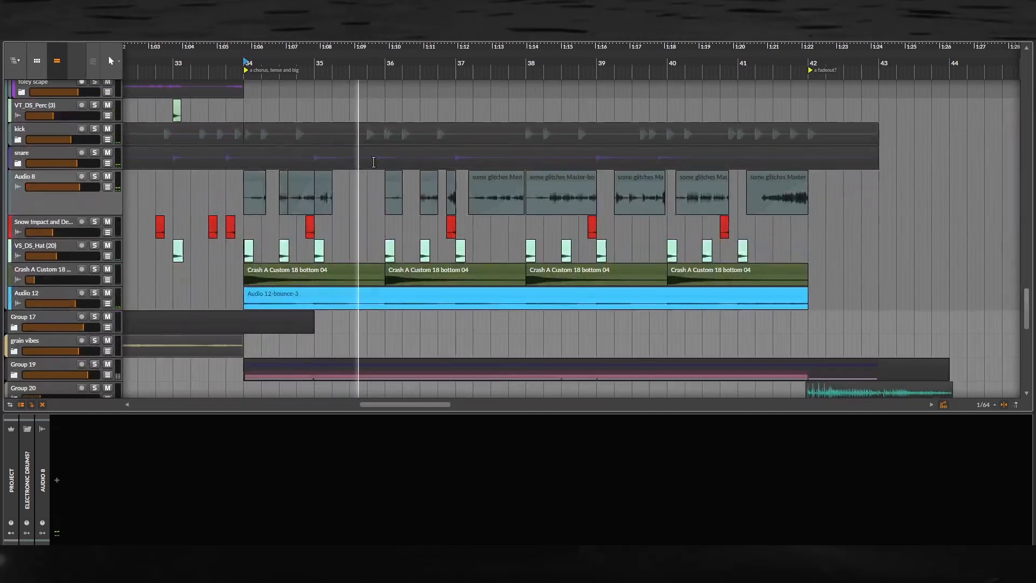
{"action": "scroll", "coordinate": [324, 212], "scroll_direction": "down", "scroll_amount": 2}
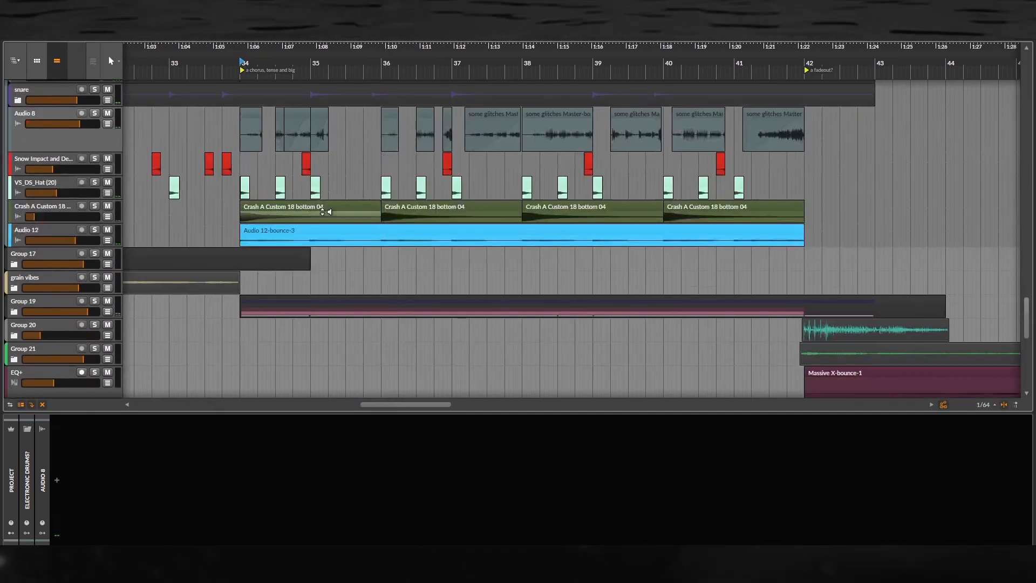
Expand Group 19 and view its Massive X, vibes, voice sampler and piano clips under the chorus.
{"action": "scroll", "coordinate": [322, 212], "scroll_direction": "down", "scroll_amount": 1}
{"action": "scroll", "coordinate": [373, 243], "scroll_direction": "down", "scroll_amount": 3}
{"action": "scroll", "coordinate": [322, 232], "scroll_direction": "down", "scroll_amount": 1}
{"action": "scroll", "coordinate": [322, 225], "scroll_direction": "up", "scroll_amount": 3}
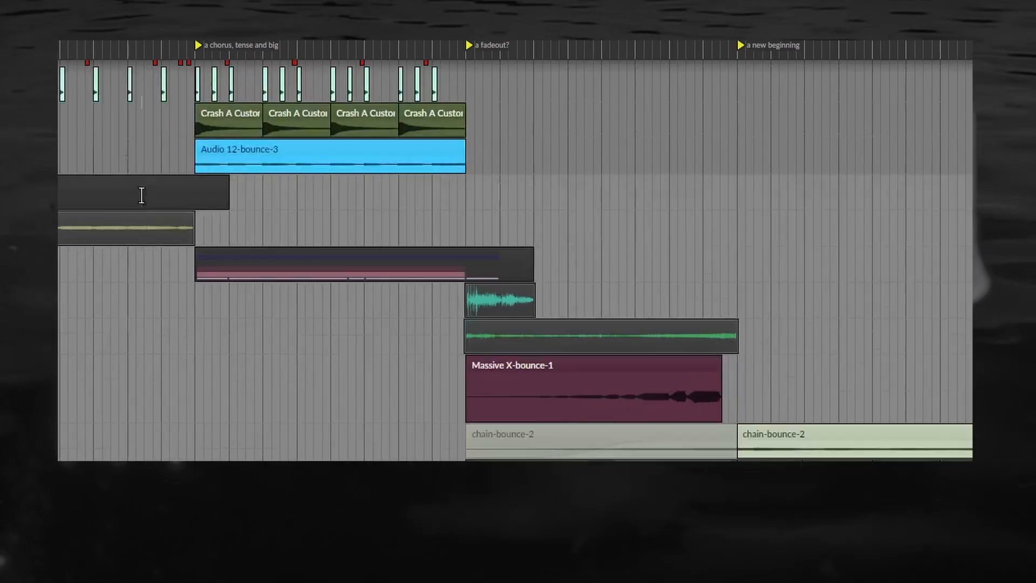
{"action": "scroll", "coordinate": [249, 213], "scroll_direction": "up", "scroll_amount": 1}
{"action": "left_click", "coordinate": [14, 358]}
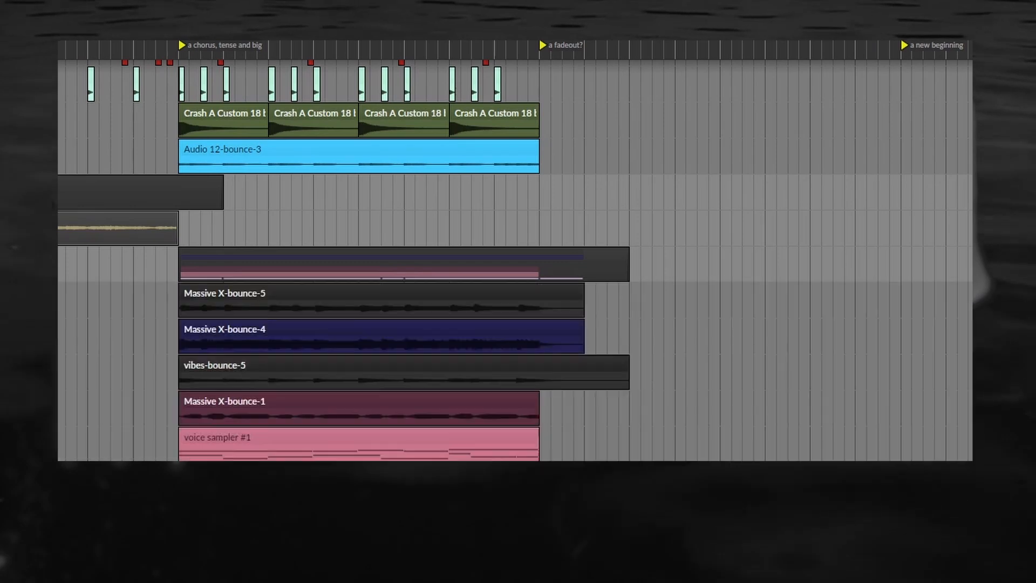
{"action": "scroll", "coordinate": [254, 252], "scroll_direction": "down", "scroll_amount": 3}
{"action": "scroll", "coordinate": [254, 243], "scroll_direction": "up", "scroll_amount": 3}
{"action": "scroll", "coordinate": [207, 248], "scroll_direction": "up", "scroll_amount": 1}
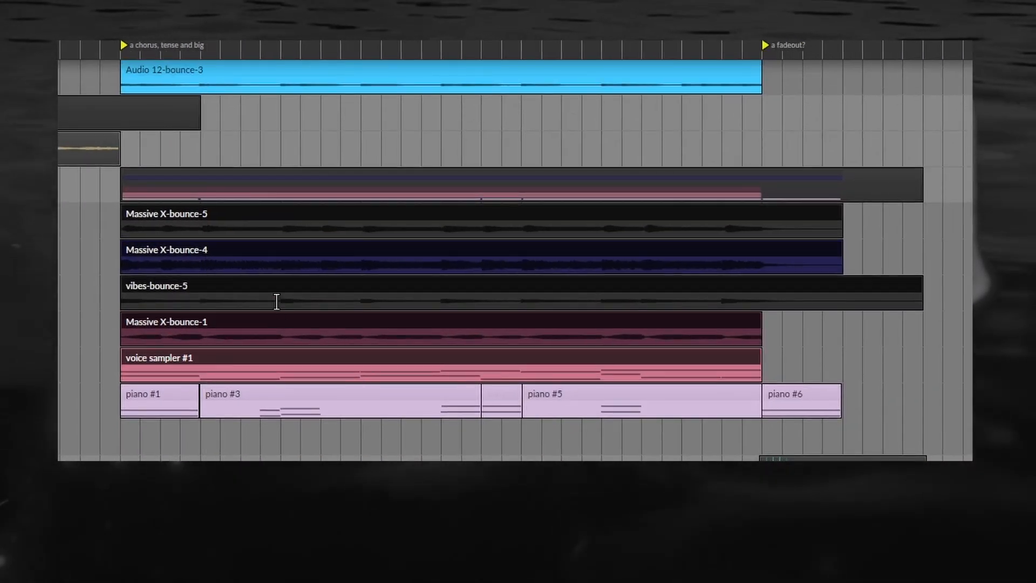
{"action": "scroll", "coordinate": [215, 380], "scroll_direction": "up", "scroll_amount": 1}
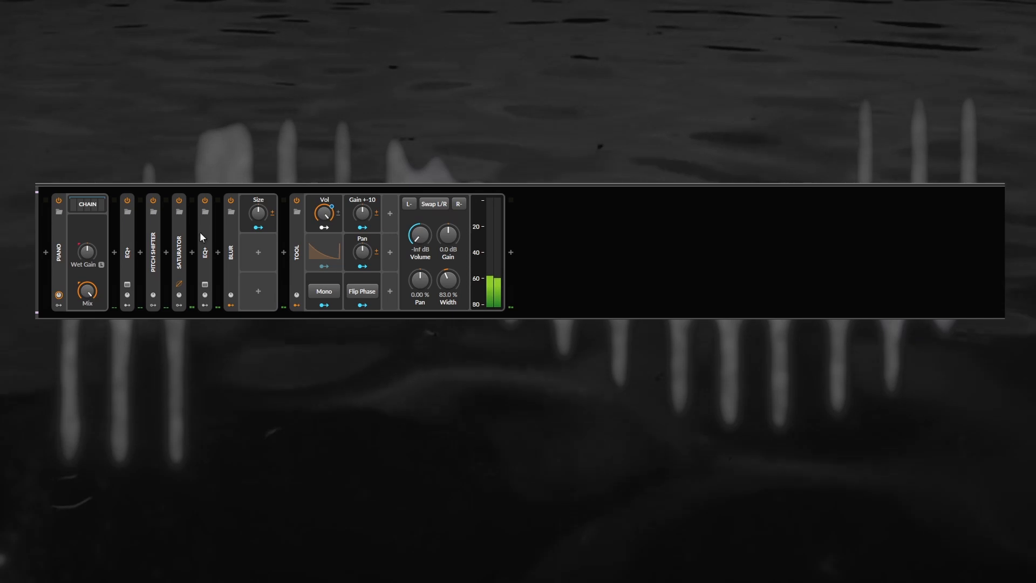
Bypass the piano chain's devices from the first EQ+ through Tool, and re-enable only the first EQ+ after viewing its curve.
{"action": "left_click_drag", "start_coordinate": [128, 202], "coordinate": [299, 201]}
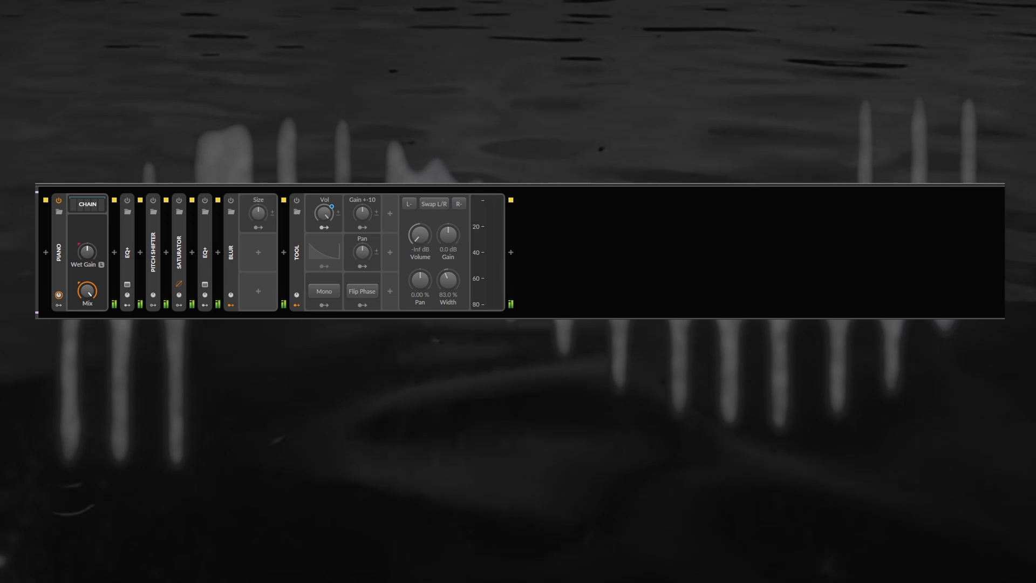
{"action": "left_click", "coordinate": [128, 229]}
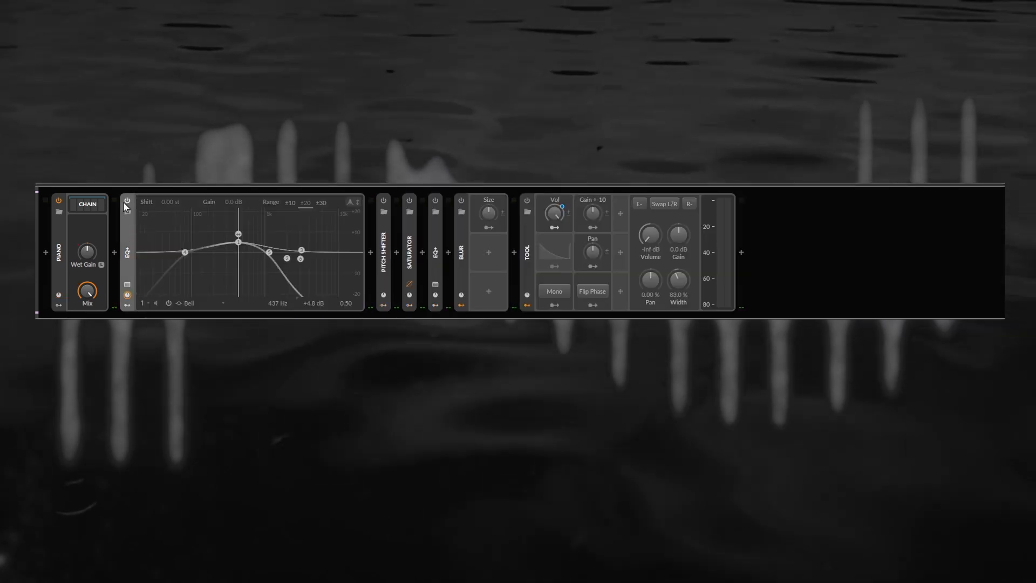
{"action": "left_click", "coordinate": [123, 202]}
{"action": "left_click", "coordinate": [123, 238]}
Expand the Pitch Shifter set to 12.00 st, re-enable it and play the piano through it.
{"action": "left_click", "coordinate": [154, 231]}
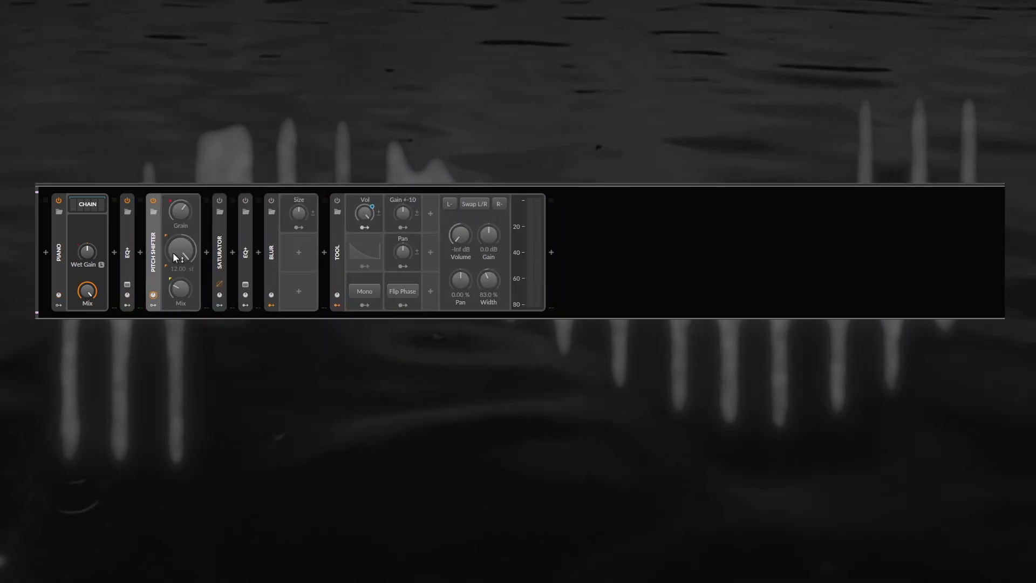
{"action": "left_click", "coordinate": [153, 200]}
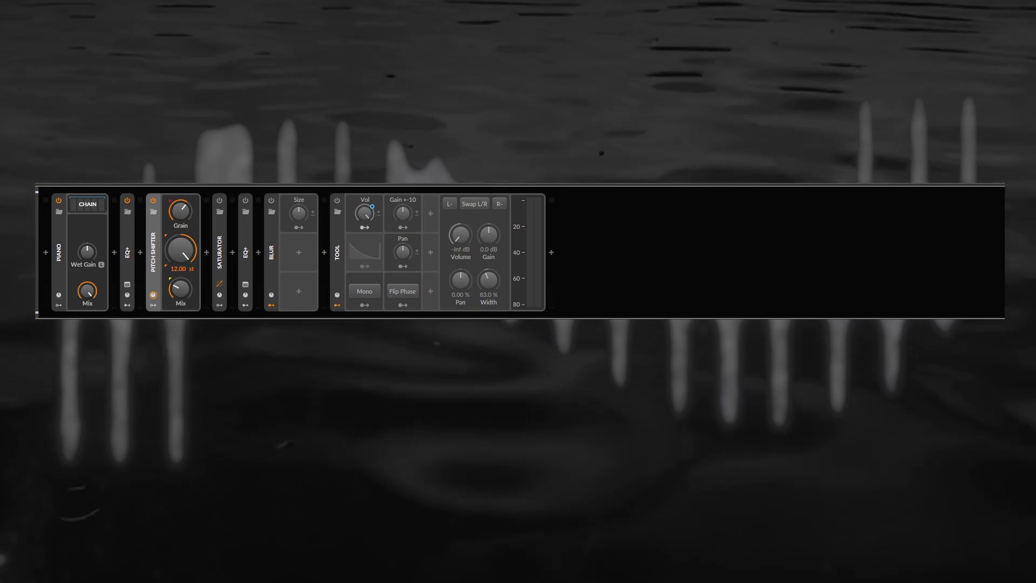
{"action": "key", "text": "space"}
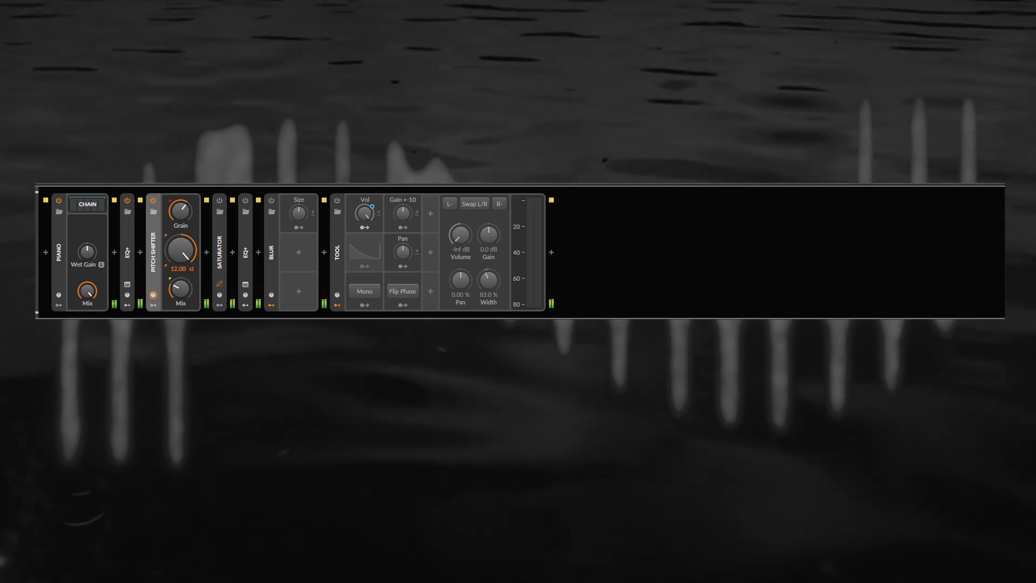
Expand and re-enable the Saturator and the remaining devices after it: the second EQ+, Blur and Tool.
{"action": "double_click", "coordinate": [221, 251]}
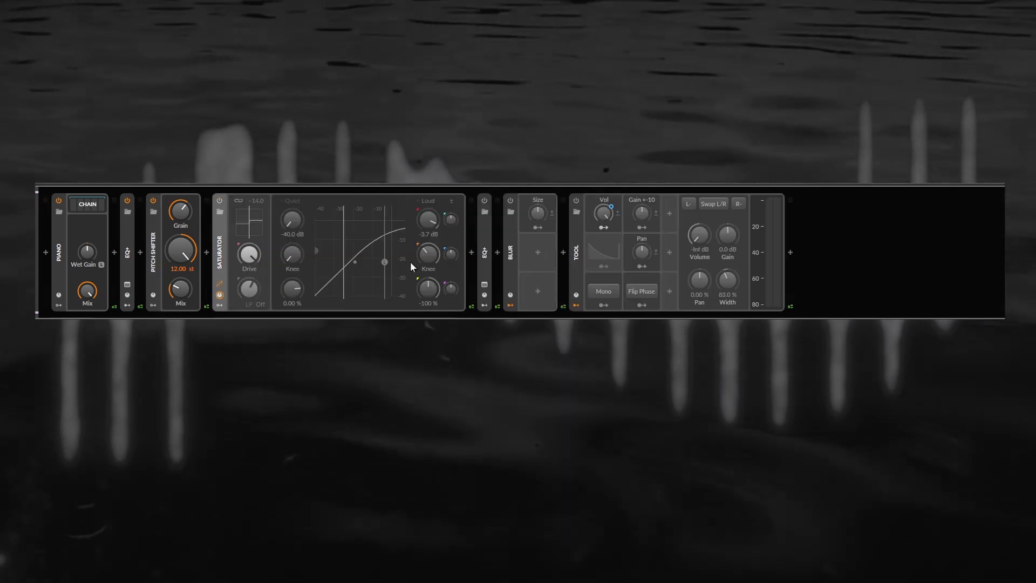
{"action": "left_click", "coordinate": [220, 198]}
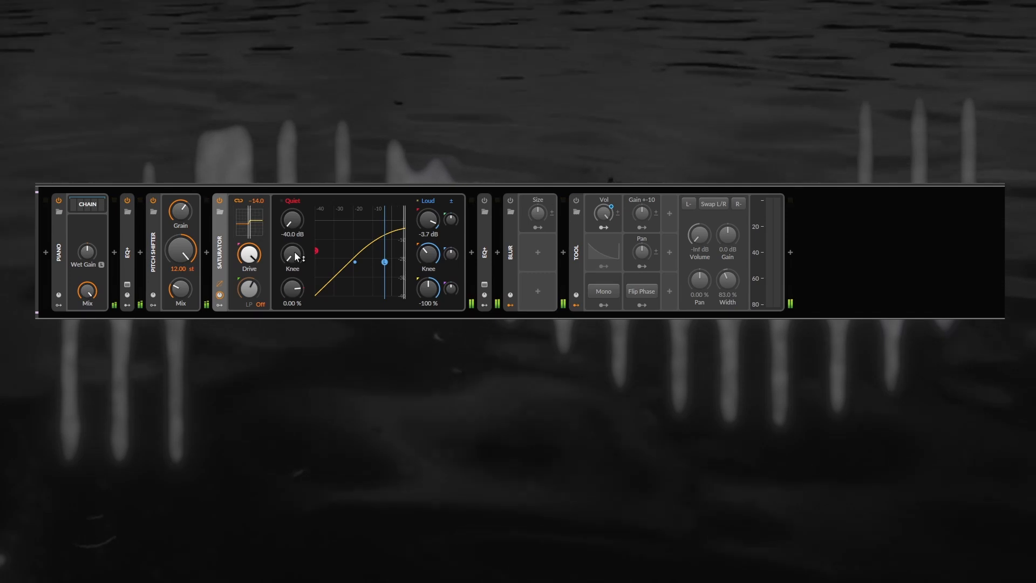
{"action": "left_click", "coordinate": [484, 225]}
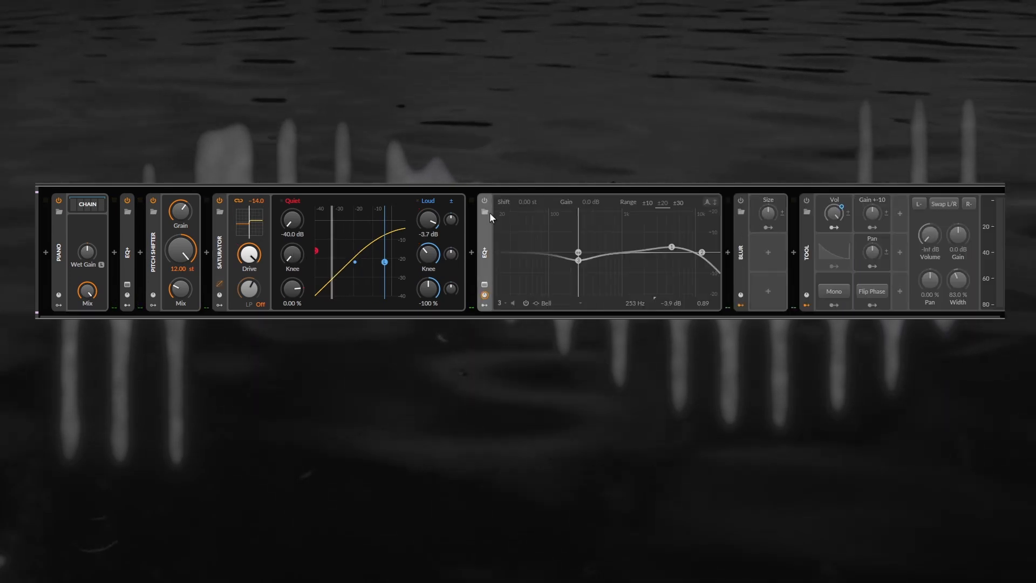
{"action": "left_click", "coordinate": [719, 294]}
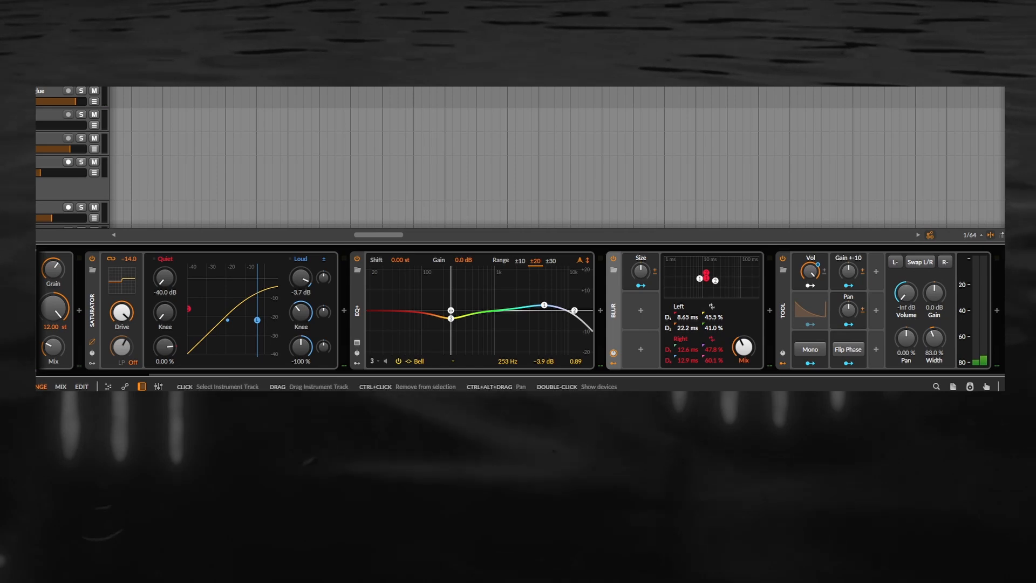
Show the piano track's Tool volume automation and play the passage at its first volume dip.
{"action": "key", "text": "a"}
{"action": "left_click", "coordinate": [90, 109]}
{"action": "scroll", "coordinate": [324, 142], "scroll_direction": "down", "scroll_amount": 2}
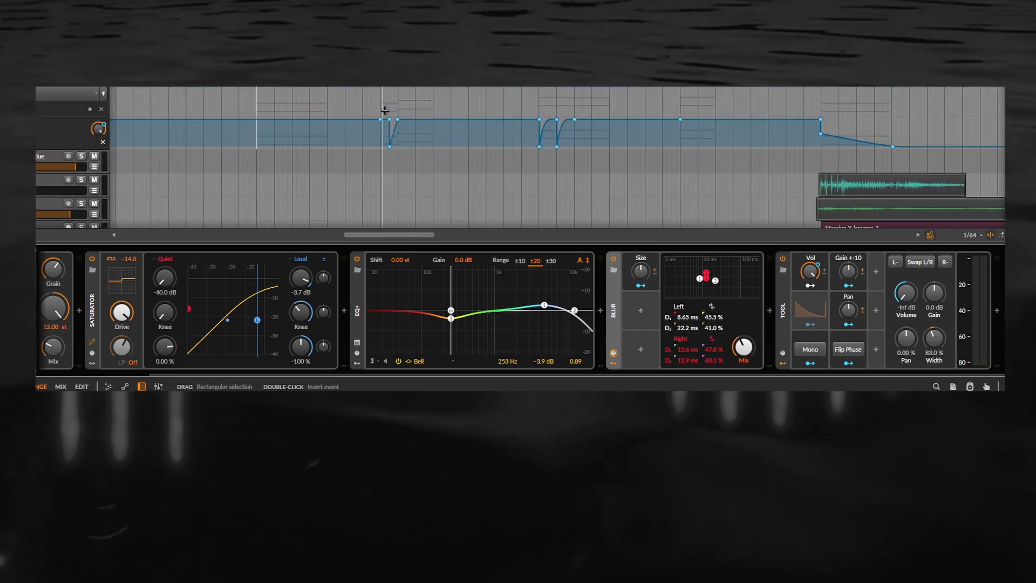
{"action": "scroll", "coordinate": [479, 131], "scroll_direction": "left", "scroll_amount": 2}
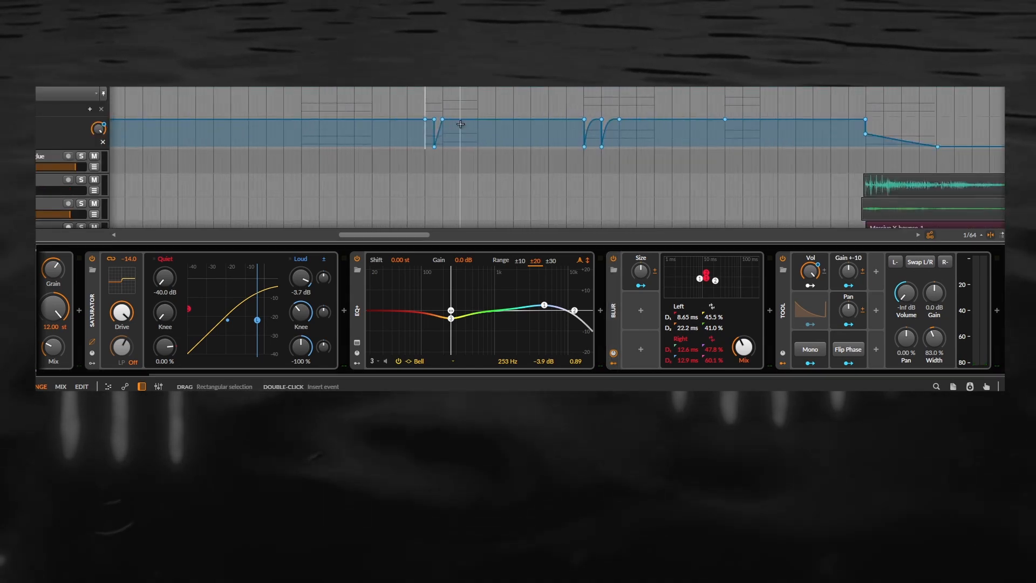
{"action": "key", "text": "space"}
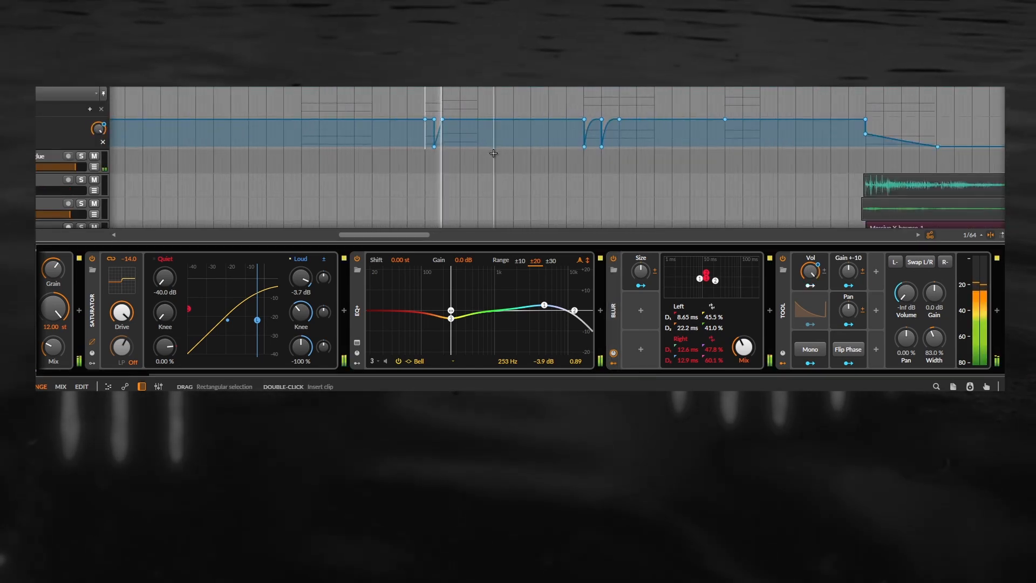
Turn off the Tool device and play the same piano passage without its volume automation.
{"action": "left_click", "coordinate": [782, 260]}
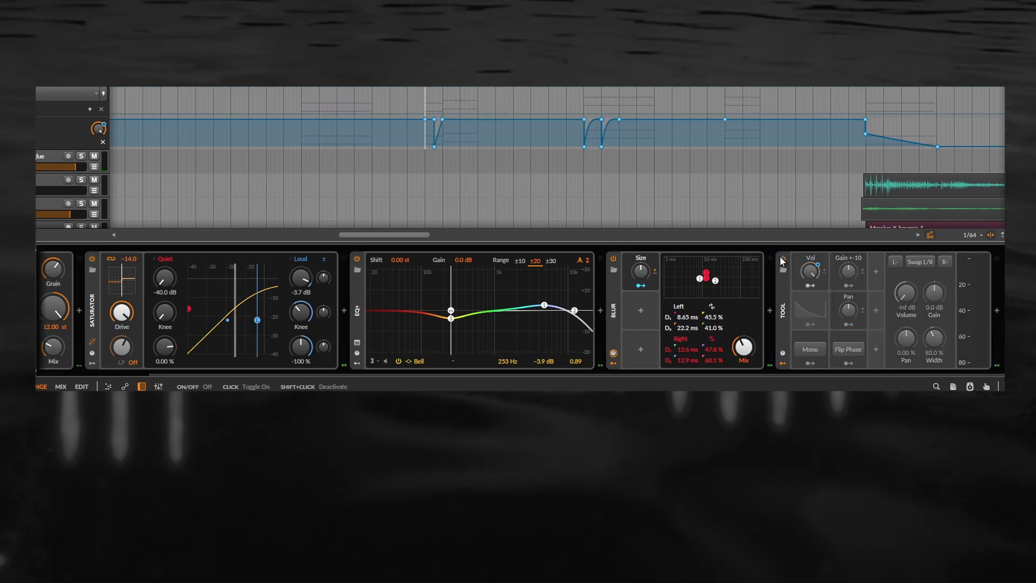
{"action": "key", "text": "space"}
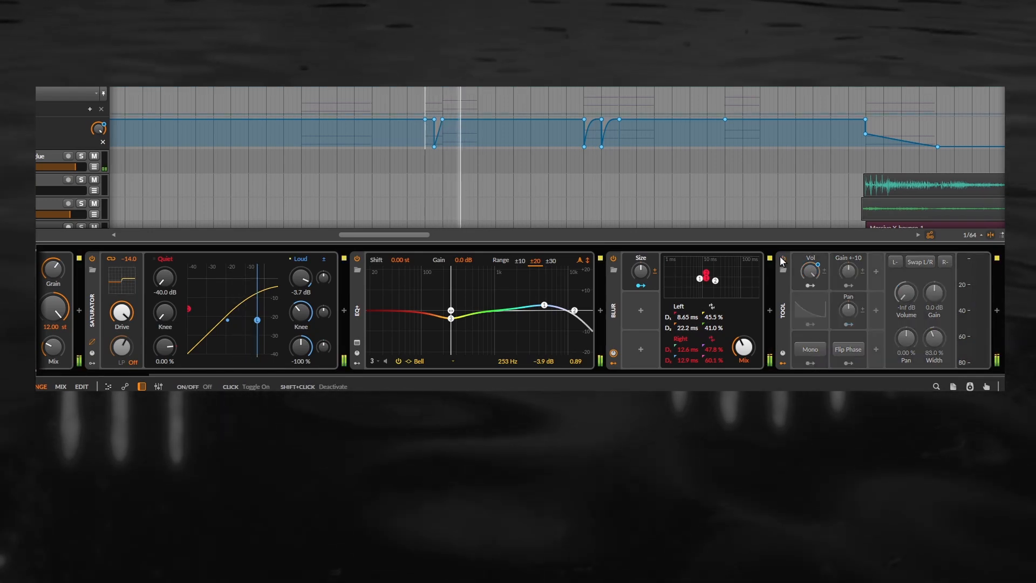
{"action": "key", "text": "space"}
{"action": "scroll", "coordinate": [572, 154], "scroll_direction": "down", "scroll_amount": 2}
{"action": "scroll", "coordinate": [572, 141], "scroll_direction": "up", "scroll_amount": 2}
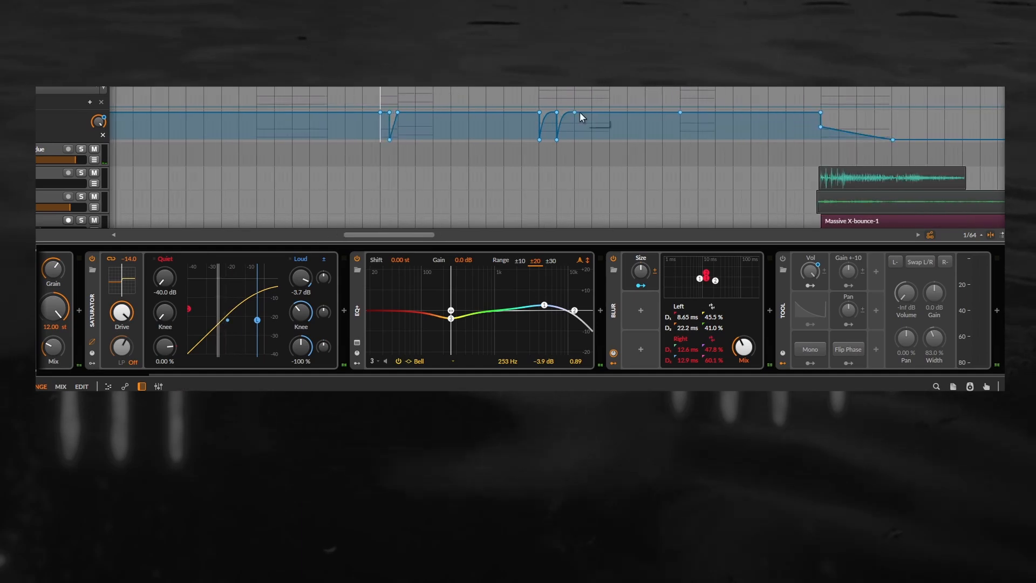
{"action": "scroll", "coordinate": [580, 112], "scroll_direction": "down", "scroll_amount": 3}
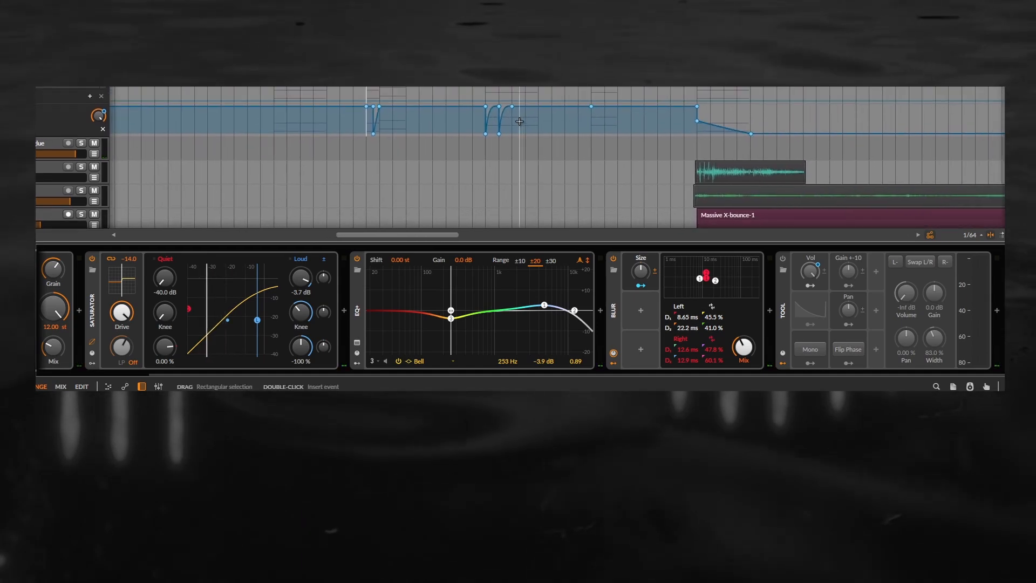
Examine the arrangement's clips from the a fadeout? marker at bar 42 to the collapse marker at bar 58, keeping the chorus group collapsed.
{"action": "scroll", "coordinate": [519, 121], "scroll_direction": "down", "scroll_amount": 2}
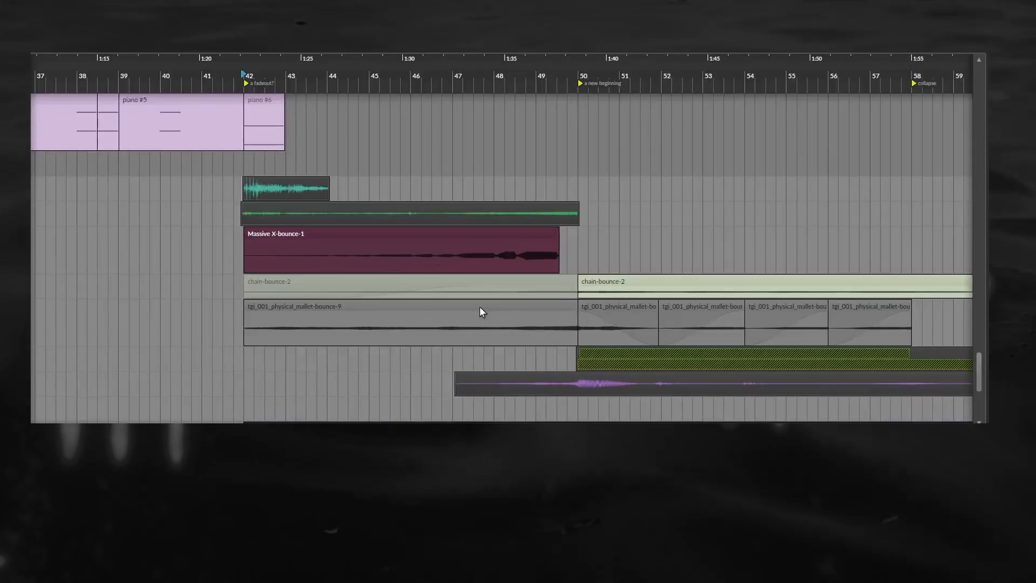
{"action": "left_click_drag", "start_coordinate": [479, 306], "coordinate": [357, 250]}
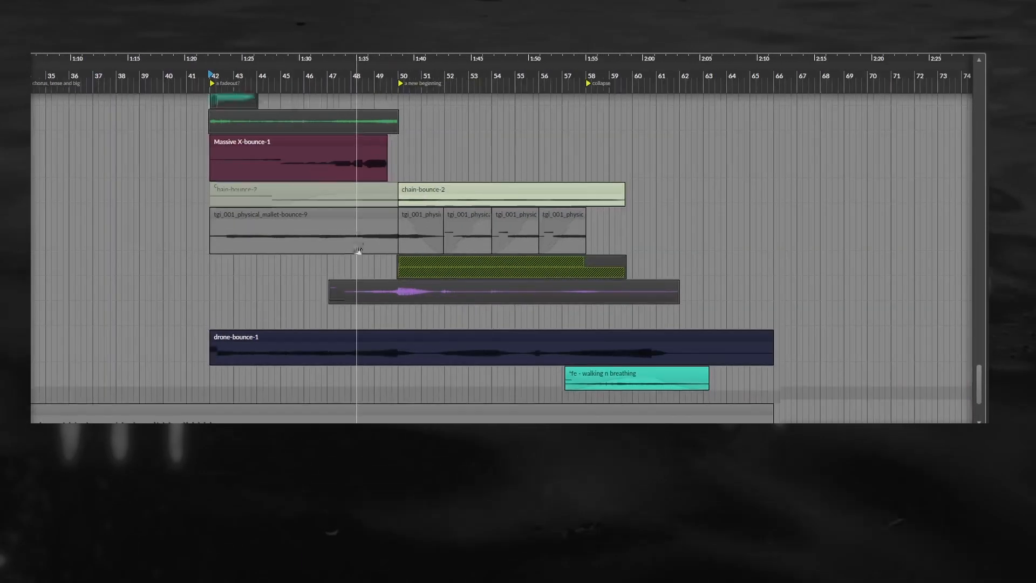
{"action": "scroll", "coordinate": [244, 219], "scroll_direction": "up", "scroll_amount": 2}
{"action": "scroll", "coordinate": [211, 176], "scroll_direction": "up", "scroll_amount": 1}
{"action": "scroll", "coordinate": [266, 176], "scroll_direction": "up", "scroll_amount": 3}
{"action": "scroll", "coordinate": [269, 176], "scroll_direction": "up", "scroll_amount": 2}
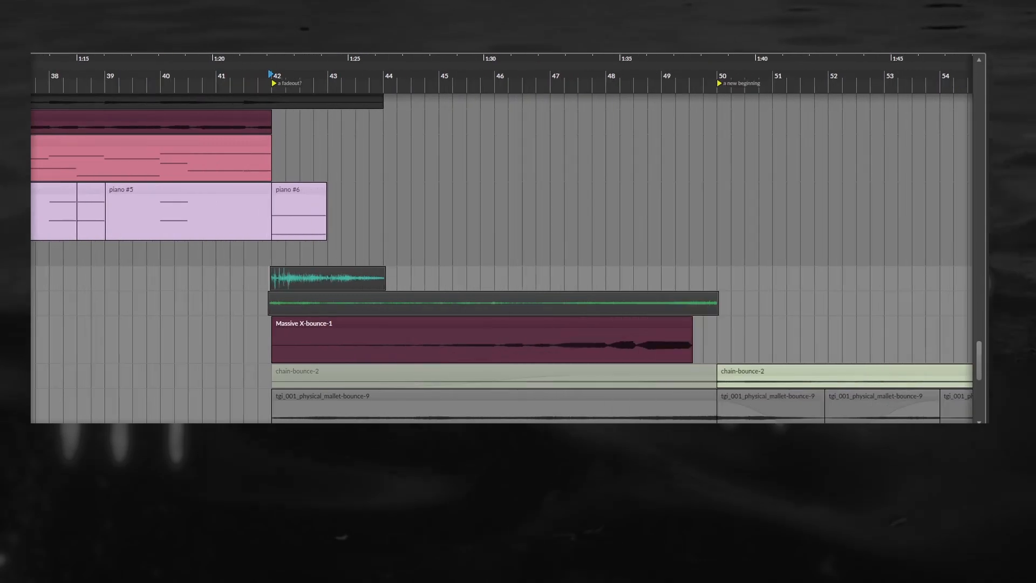
{"action": "scroll", "coordinate": [502, 259], "scroll_direction": "up", "scroll_amount": 3}
{"action": "scroll", "coordinate": [227, 242], "scroll_direction": "down", "scroll_amount": 6}
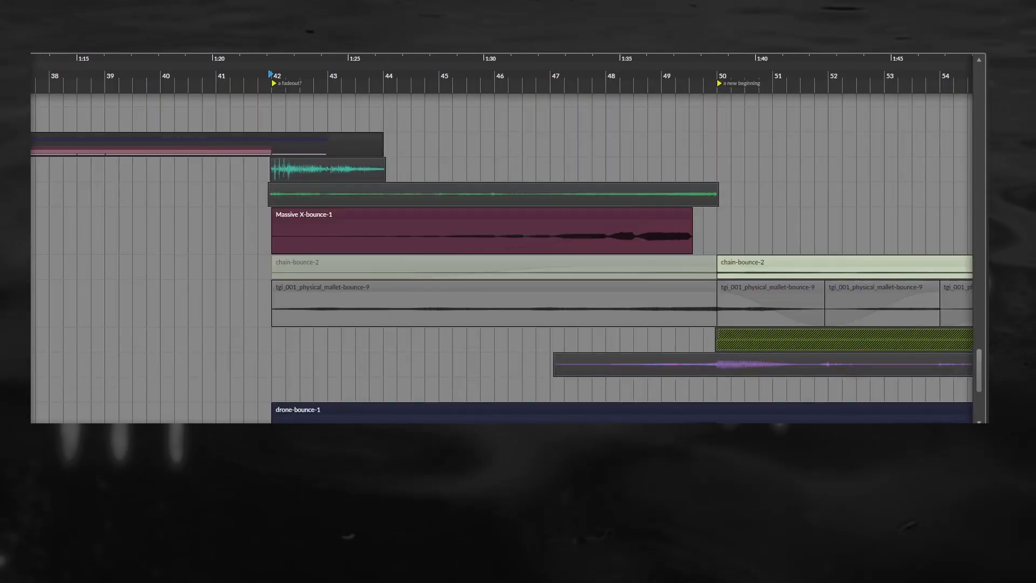
{"action": "scroll", "coordinate": [257, 233], "scroll_direction": "down", "scroll_amount": 1}
{"action": "left_click_drag", "start_coordinate": [292, 255], "coordinate": [225, 207]}
{"action": "scroll", "coordinate": [225, 207], "scroll_direction": "down", "scroll_amount": 2}
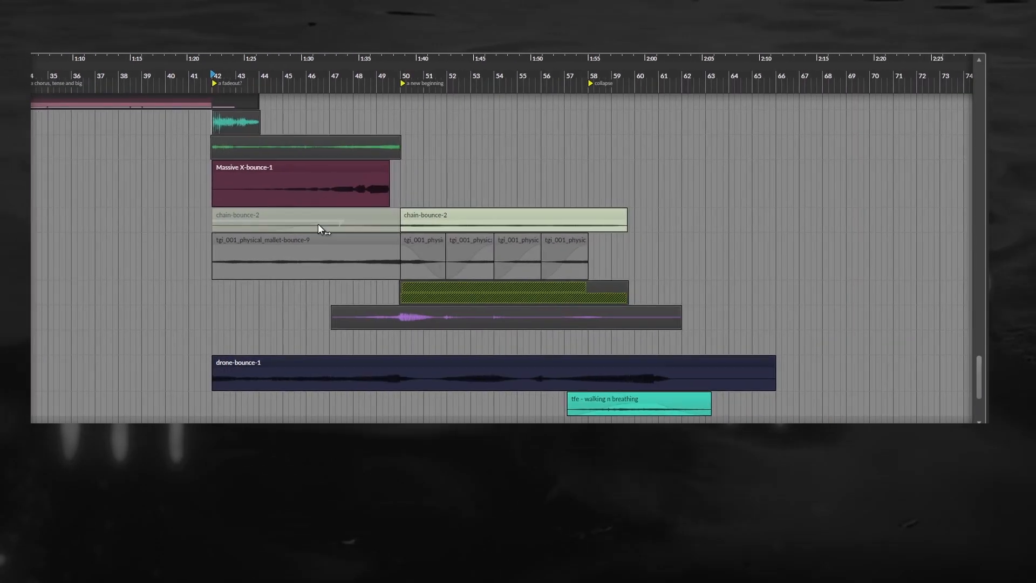
{"action": "scroll", "coordinate": [377, 238], "scroll_direction": "down", "scroll_amount": 2}
{"action": "left_click_drag", "start_coordinate": [444, 236], "coordinate": [512, 236]}
{"action": "scroll", "coordinate": [427, 205], "scroll_direction": "up", "scroll_amount": 2}
{"action": "left_click_drag", "start_coordinate": [427, 205], "coordinate": [367, 264]}
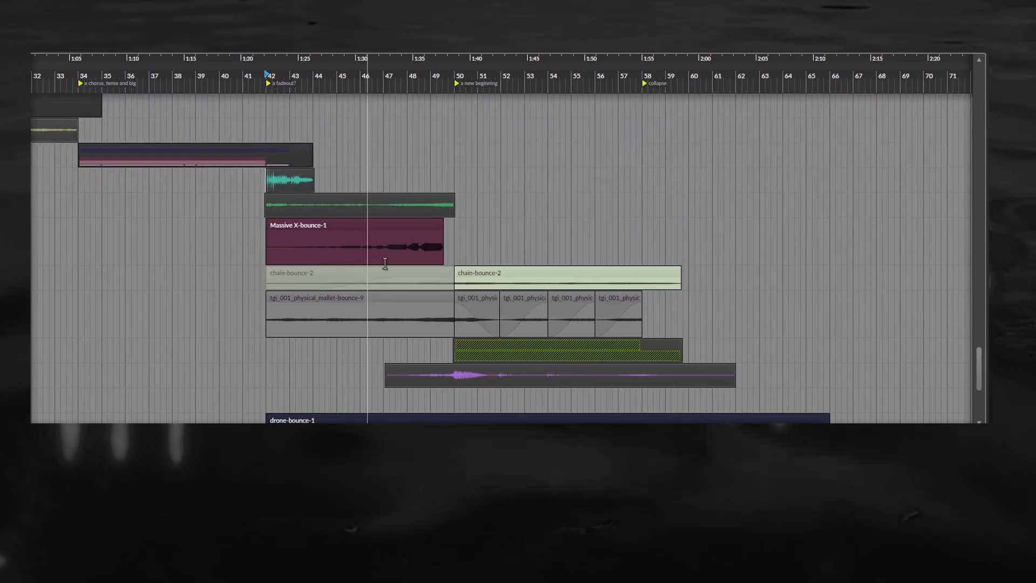
{"action": "scroll", "coordinate": [469, 264], "scroll_direction": "down", "scroll_amount": 2}
{"action": "left_click_drag", "start_coordinate": [514, 251], "coordinate": [520, 257]}
{"action": "scroll", "coordinate": [405, 191], "scroll_direction": "up", "scroll_amount": 4}
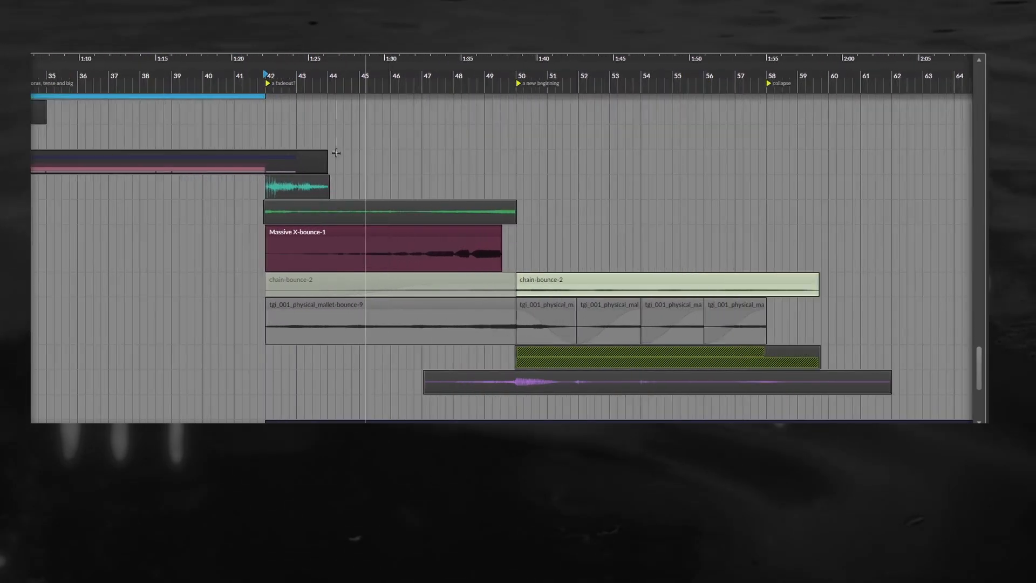
Play the short teal waveform clip at the a fadeout? marker from bar 42.
{"action": "left_click", "coordinate": [263, 134]}
{"action": "scroll", "coordinate": [265, 134], "scroll_direction": "up", "scroll_amount": 3}
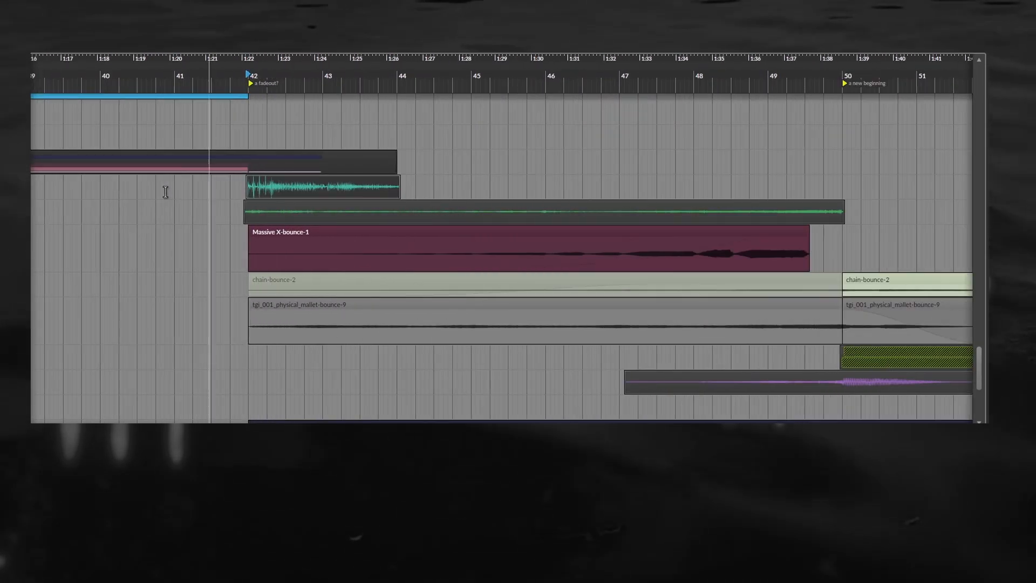
{"action": "scroll", "coordinate": [292, 210], "scroll_direction": "up", "scroll_amount": 1}
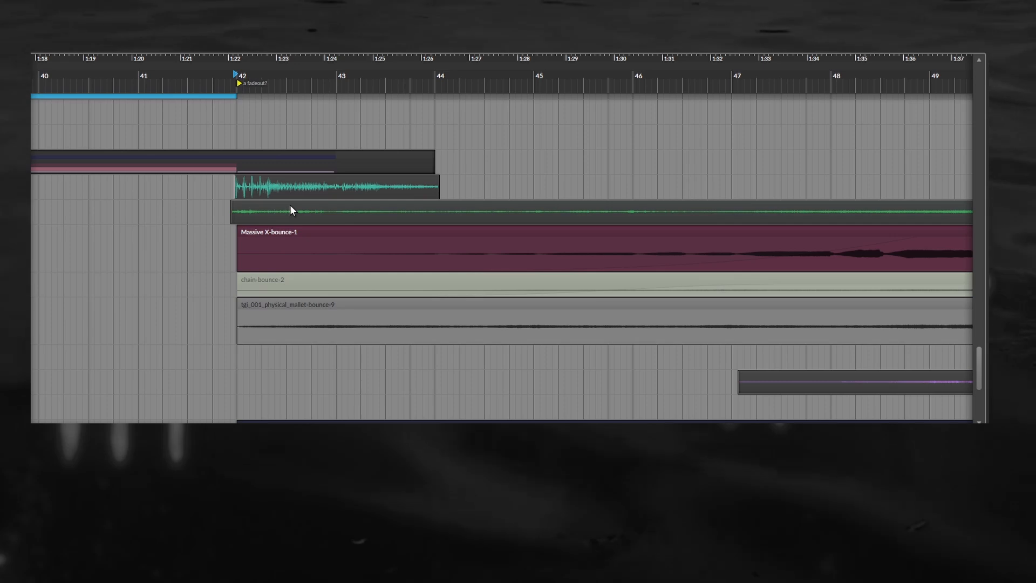
{"action": "scroll", "coordinate": [403, 209], "scroll_direction": "down", "scroll_amount": 2}
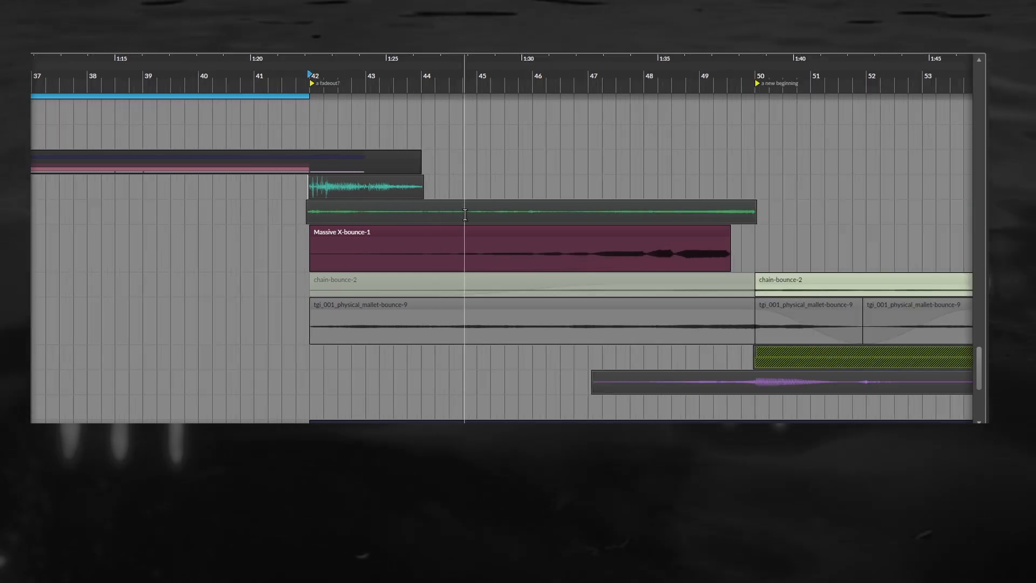
{"action": "key", "text": "space"}
{"action": "left_click_drag", "start_coordinate": [463, 212], "coordinate": [389, 208]}
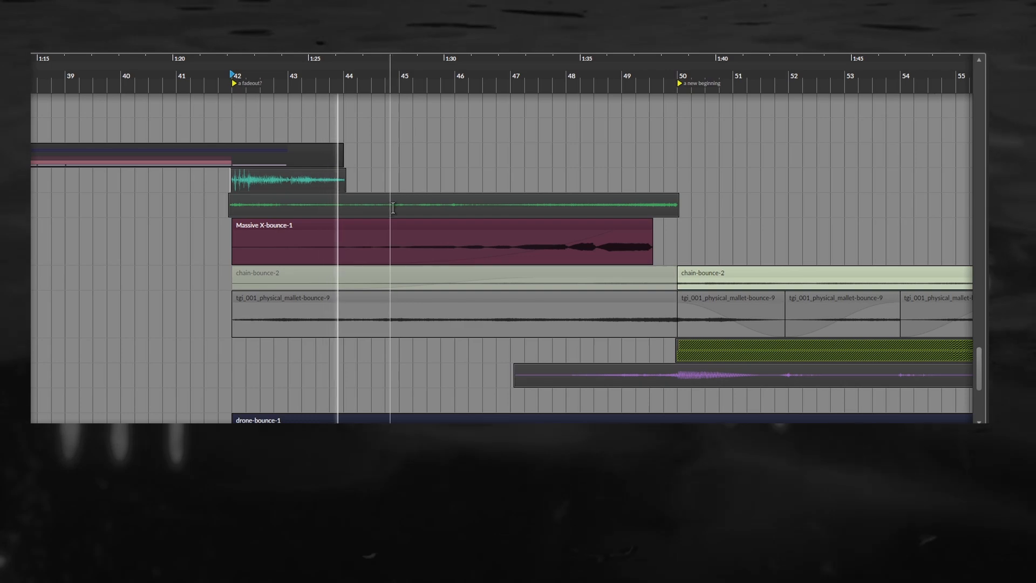
{"action": "key", "text": "space"}
Expand the green waveform group from bar 42, view its glass, falling sand and wood clips, collapse it and play the section.
{"action": "left_click", "coordinate": [302, 198]}
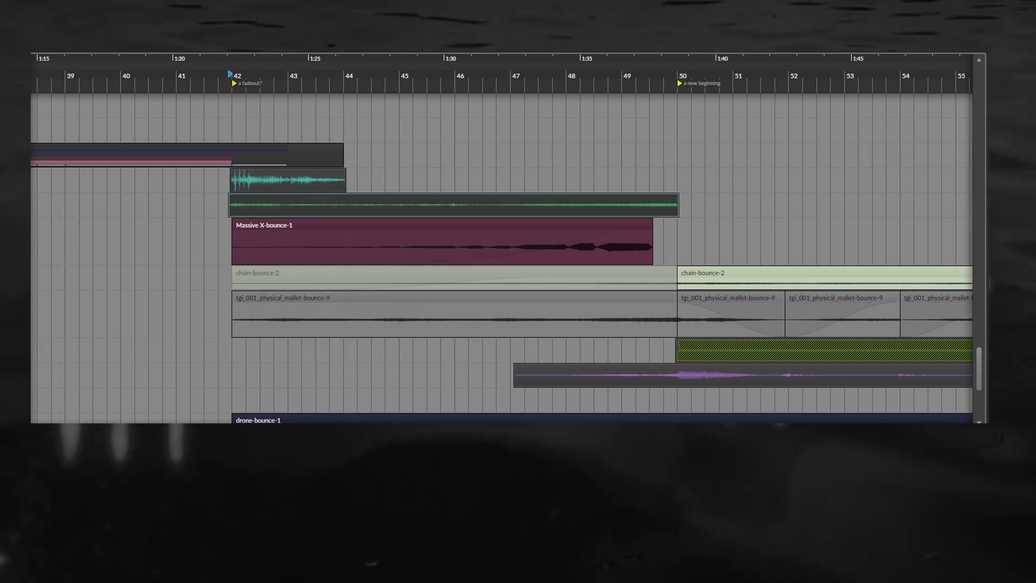
{"action": "left_click", "coordinate": [21, 205]}
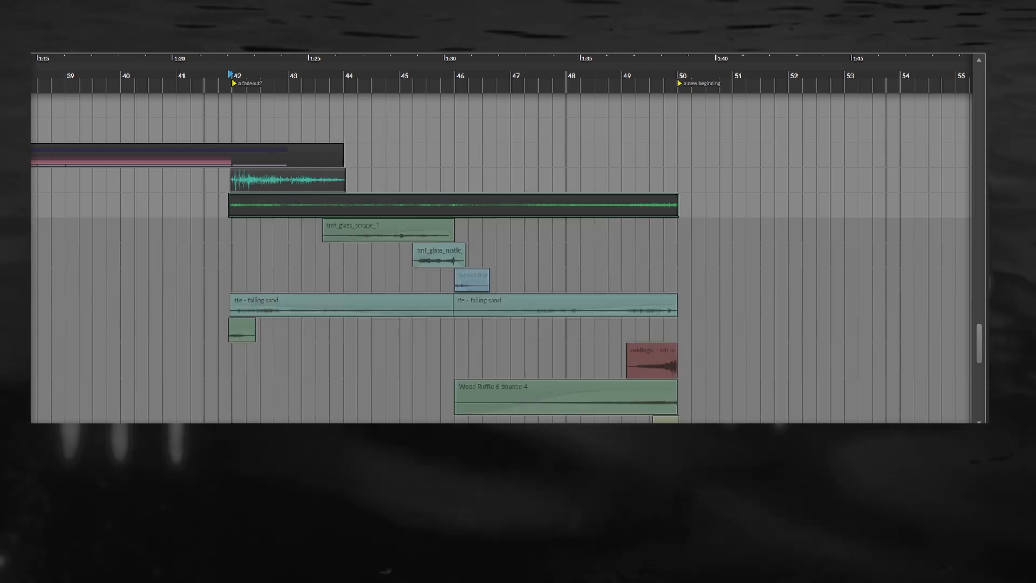
{"action": "left_click_drag", "start_coordinate": [340, 274], "coordinate": [312, 212]}
{"action": "left_click_drag", "start_coordinate": [515, 296], "coordinate": [504, 257]}
{"action": "left_click_drag", "start_coordinate": [564, 234], "coordinate": [634, 287]}
{"action": "left_click", "coordinate": [21, 157]}
{"action": "key", "text": "space"}
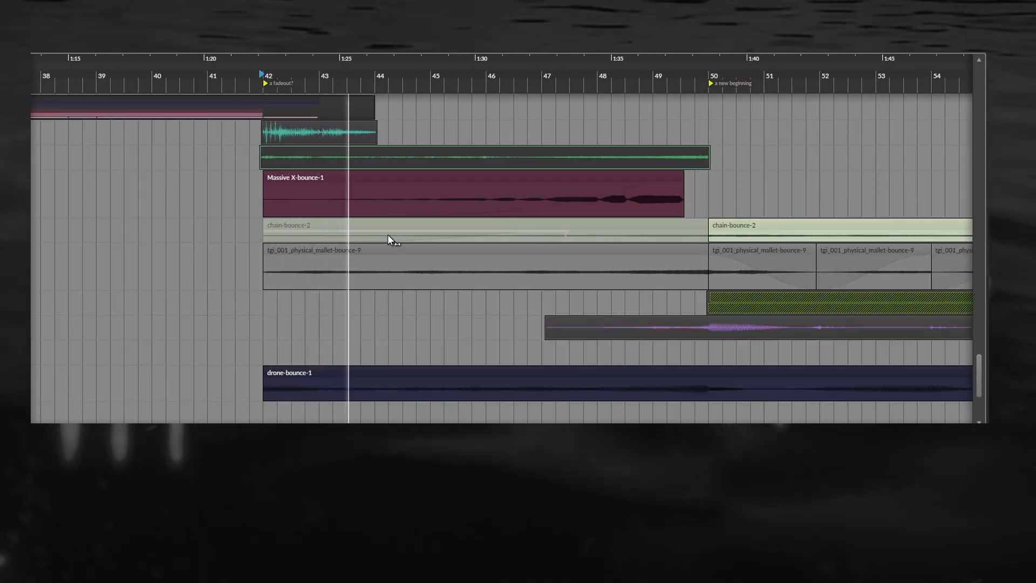
{"action": "left_click_drag", "start_coordinate": [388, 235], "coordinate": [313, 234]}
Play the Massive X-bounce-1 clip from bar 47.
{"action": "scroll", "coordinate": [313, 234], "scroll_direction": "down", "scroll_amount": 2}
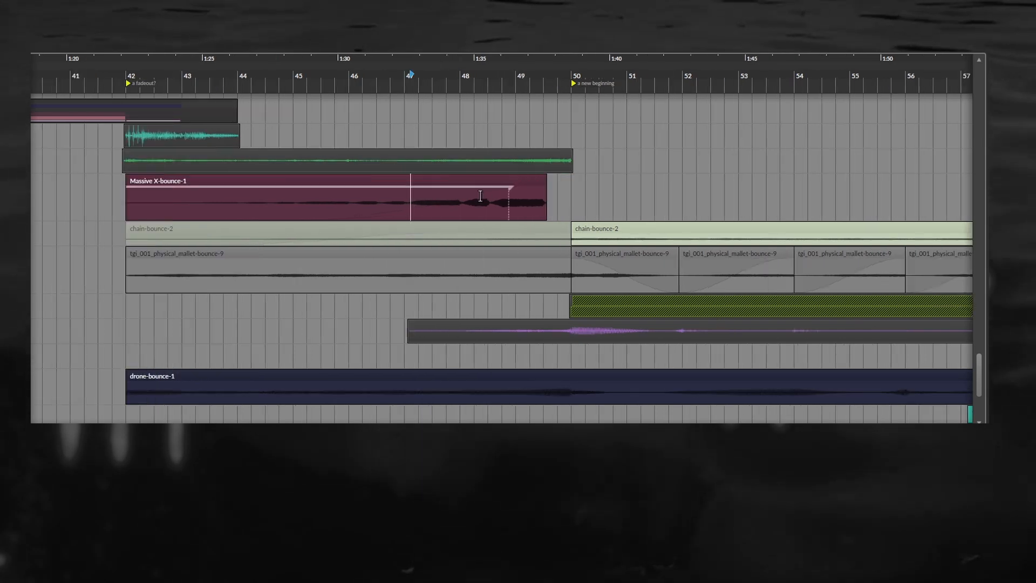
{"action": "left_click", "coordinate": [342, 201]}
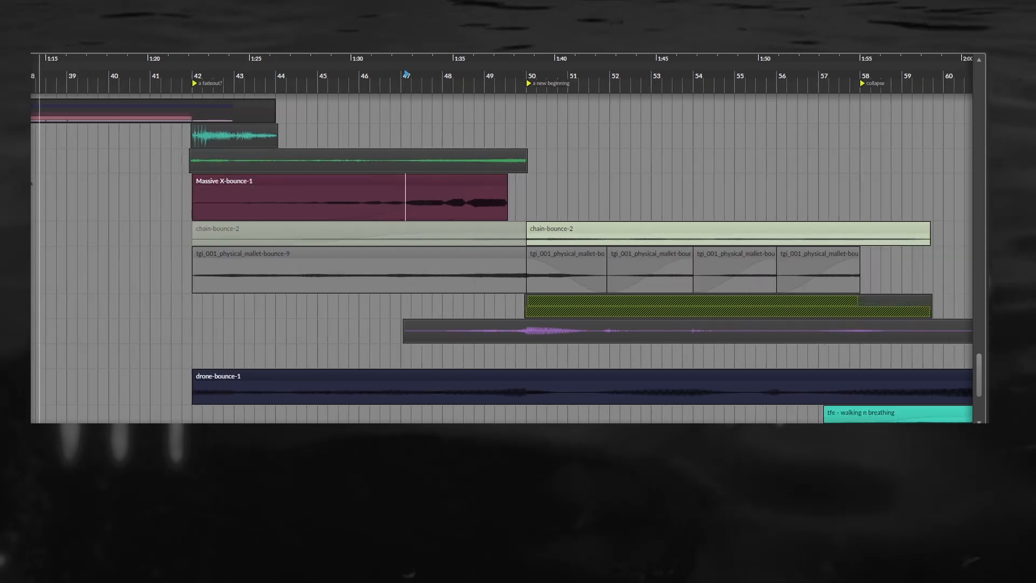
{"action": "key", "text": "space"}
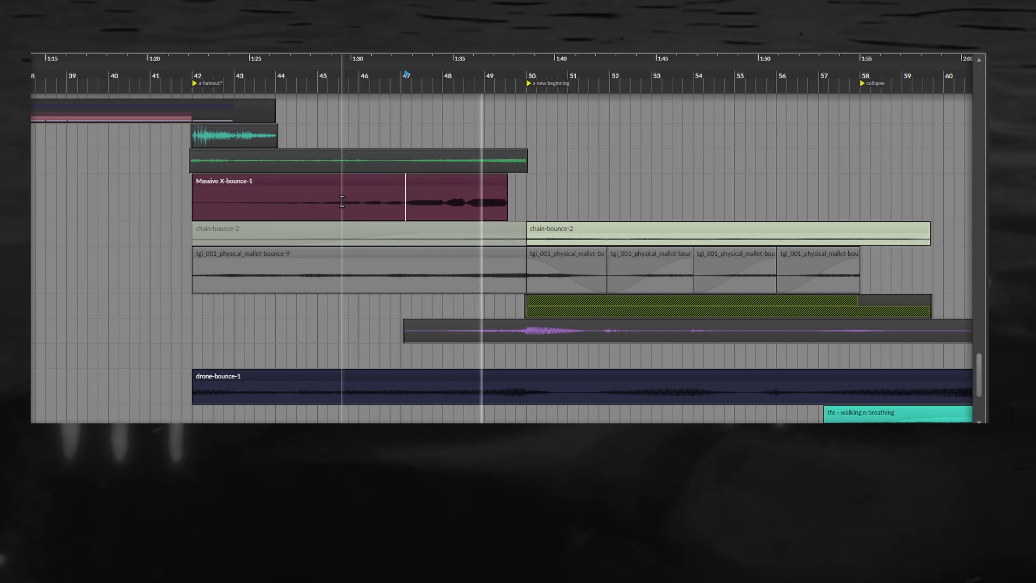
{"action": "key", "text": "space"}
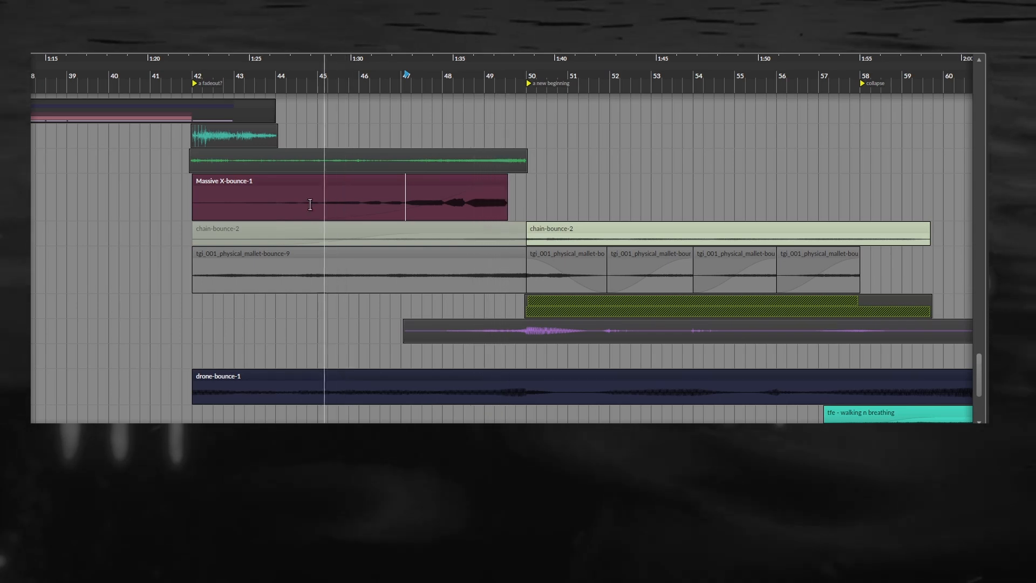
Play the tgi_001_physical_mallet-bounce-9 clip from the a fadeout? marker at bar 42.
{"action": "scroll", "coordinate": [297, 162], "scroll_direction": "down", "scroll_amount": 3}
{"action": "left_click", "coordinate": [297, 161]}
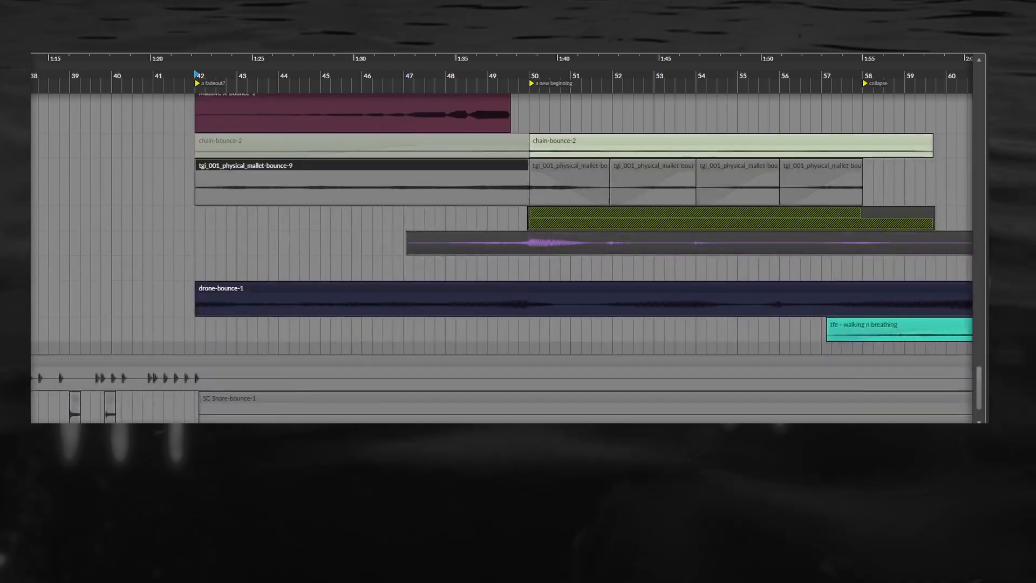
{"action": "scroll", "coordinate": [252, 203], "scroll_direction": "down", "scroll_amount": 2}
{"action": "scroll", "coordinate": [286, 191], "scroll_direction": "up", "scroll_amount": 1}
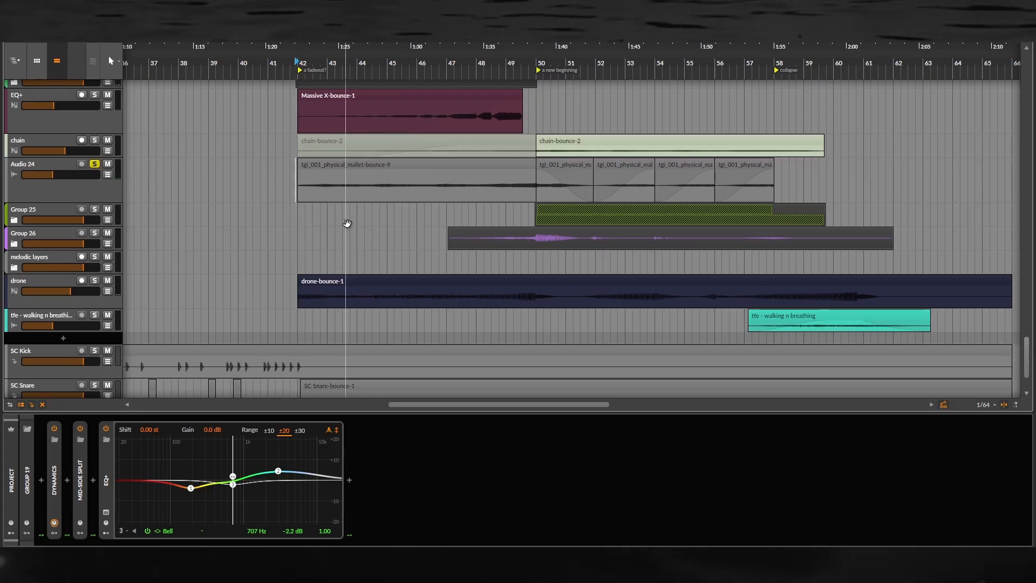
Select the drone-bounce-1 clip and its drone track.
{"action": "scroll", "coordinate": [356, 226], "scroll_direction": "down", "scroll_amount": 3}
{"action": "left_click", "coordinate": [377, 243]}
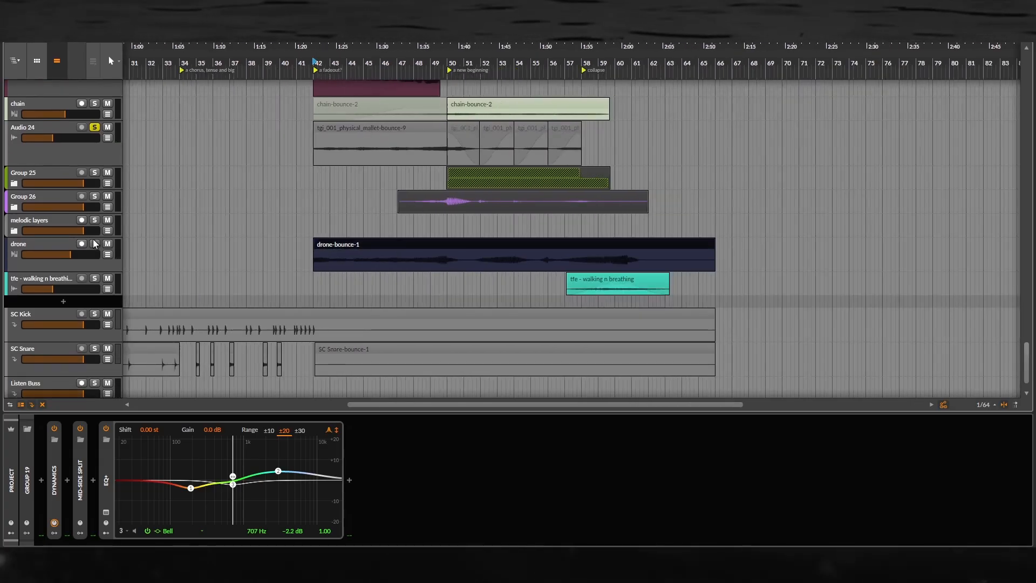
{"action": "left_click", "coordinate": [43, 251]}
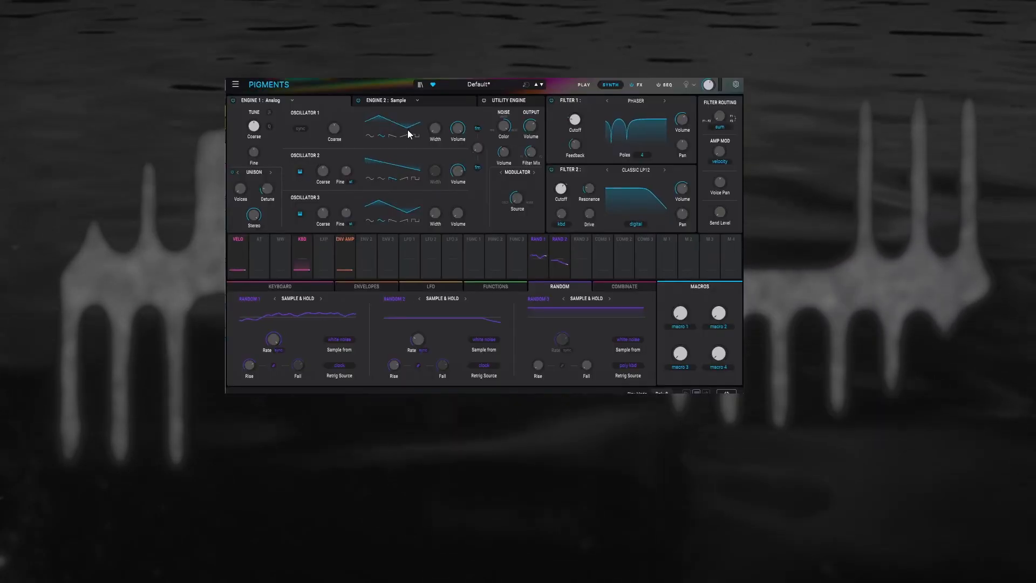
Examine the Pigments patch's sample and analog engines, its effects page and its play overview.
{"action": "left_click", "coordinate": [433, 101]}
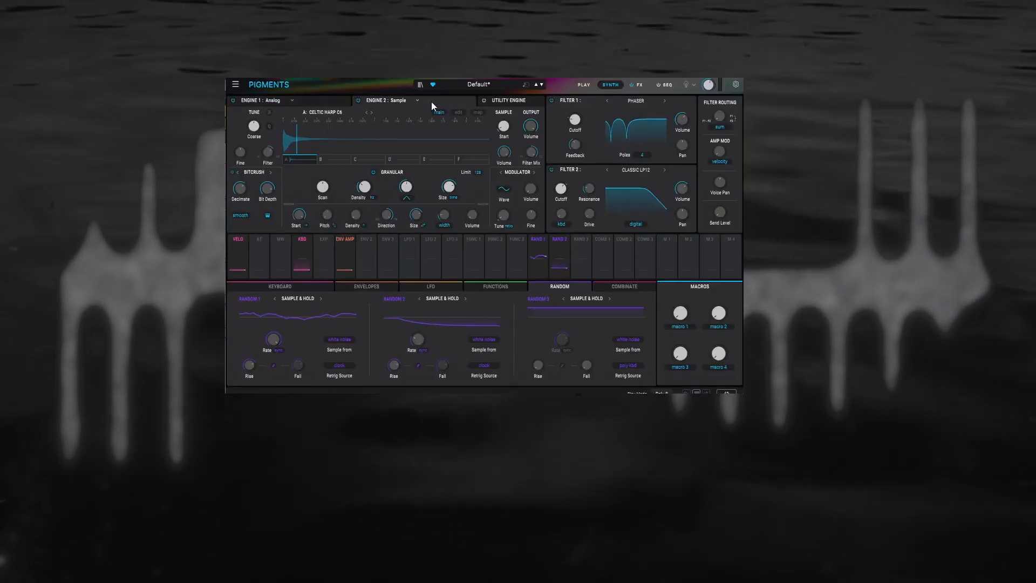
{"action": "left_click", "coordinate": [323, 101]}
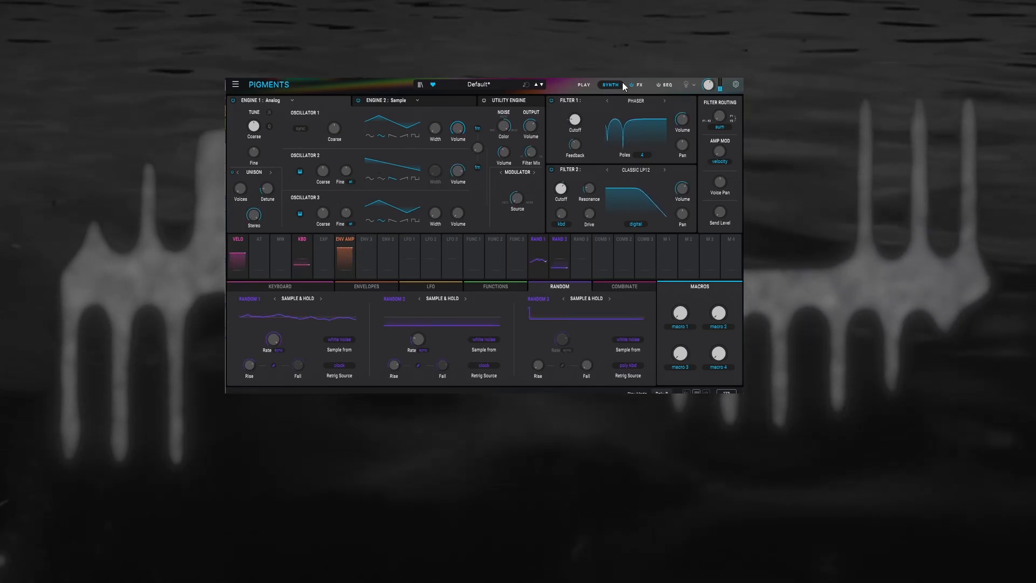
{"action": "left_click", "coordinate": [637, 85]}
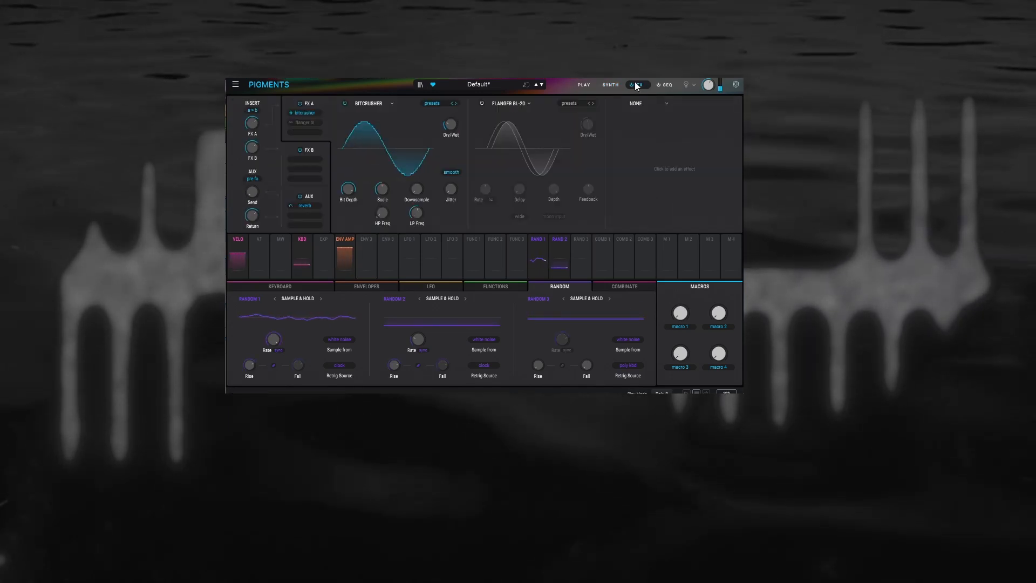
{"action": "left_click", "coordinate": [583, 84]}
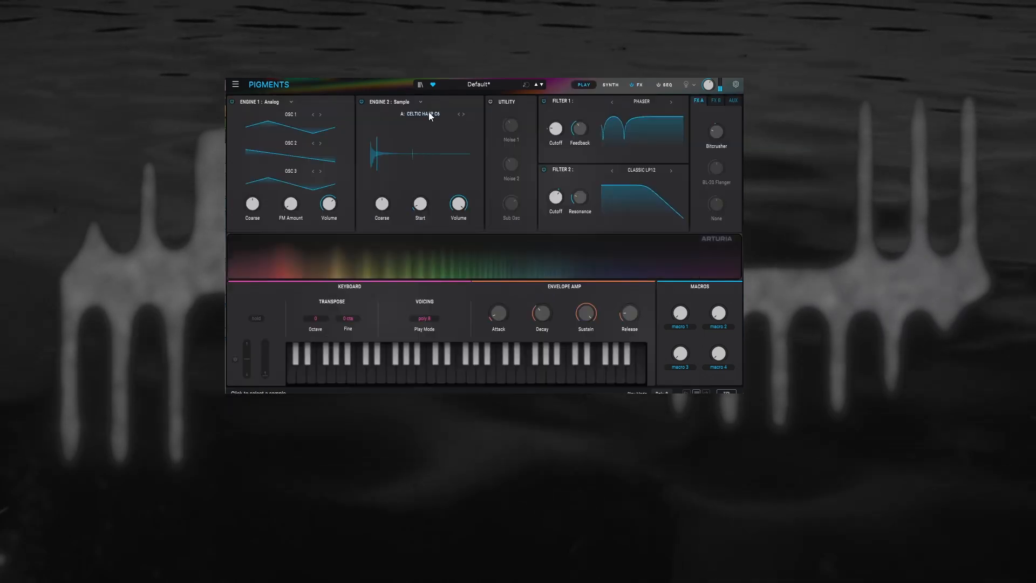
{"action": "left_click", "coordinate": [611, 84]}
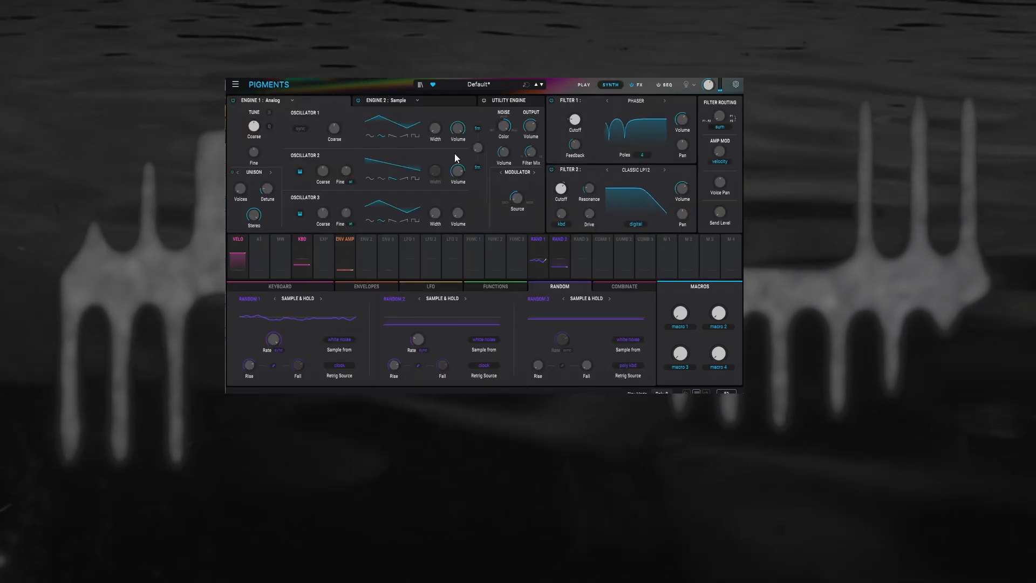
{"action": "left_click", "coordinate": [642, 83]}
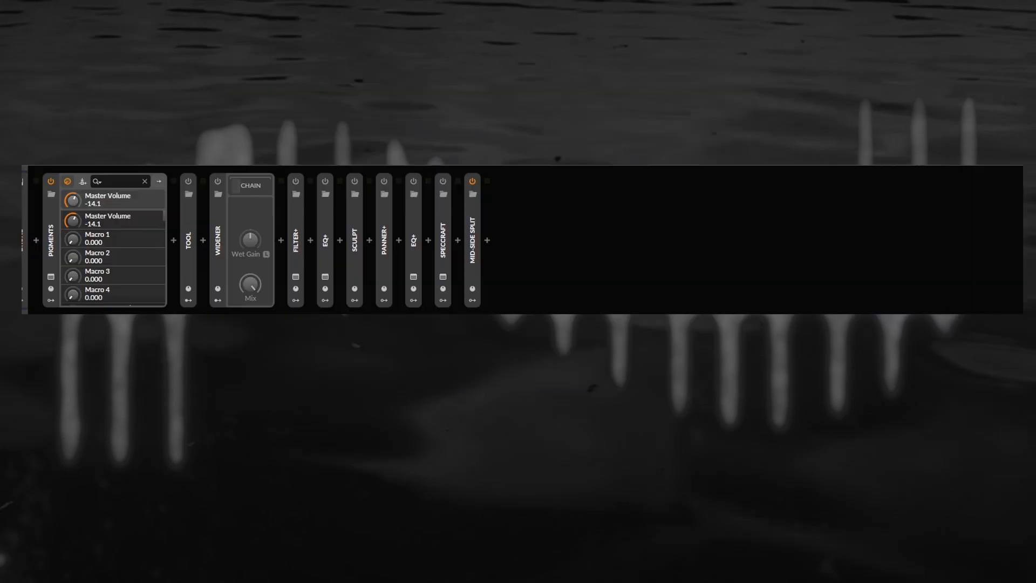
Expand and enable the Tool, Widener and Filter+ devices after Pigments.
{"action": "left_click", "coordinate": [187, 235]}
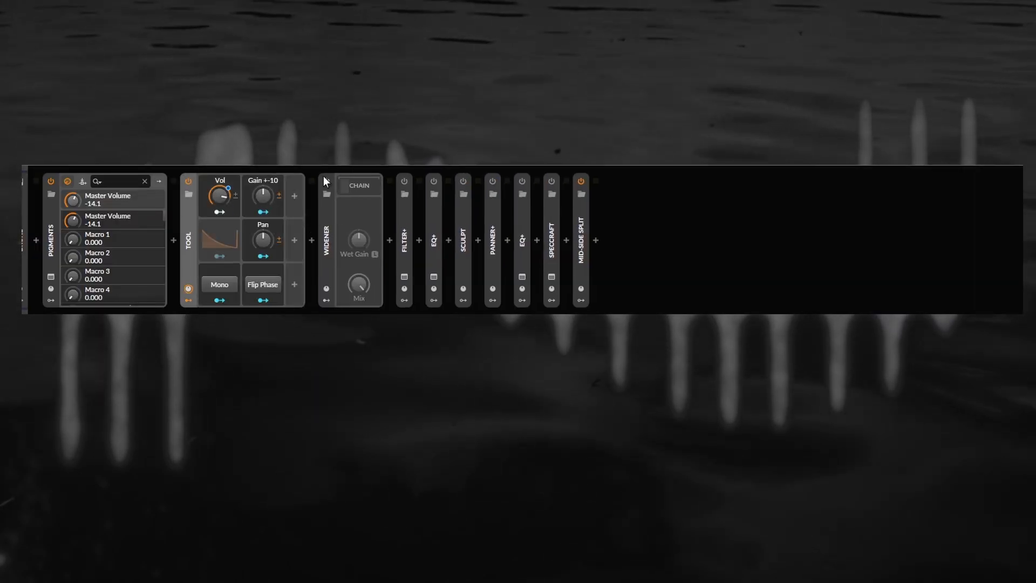
{"action": "left_click", "coordinate": [322, 302]}
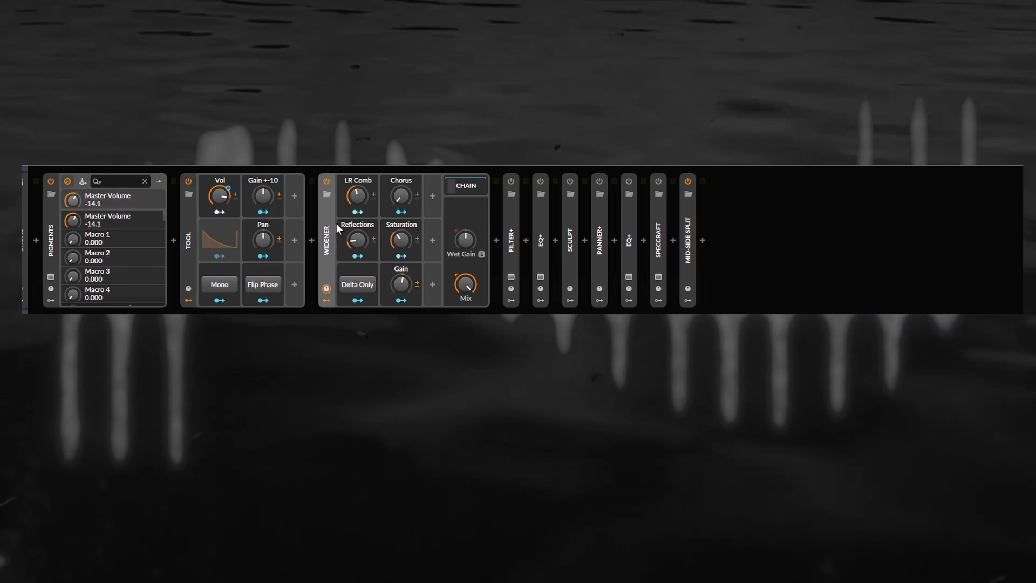
{"action": "left_click", "coordinate": [514, 238]}
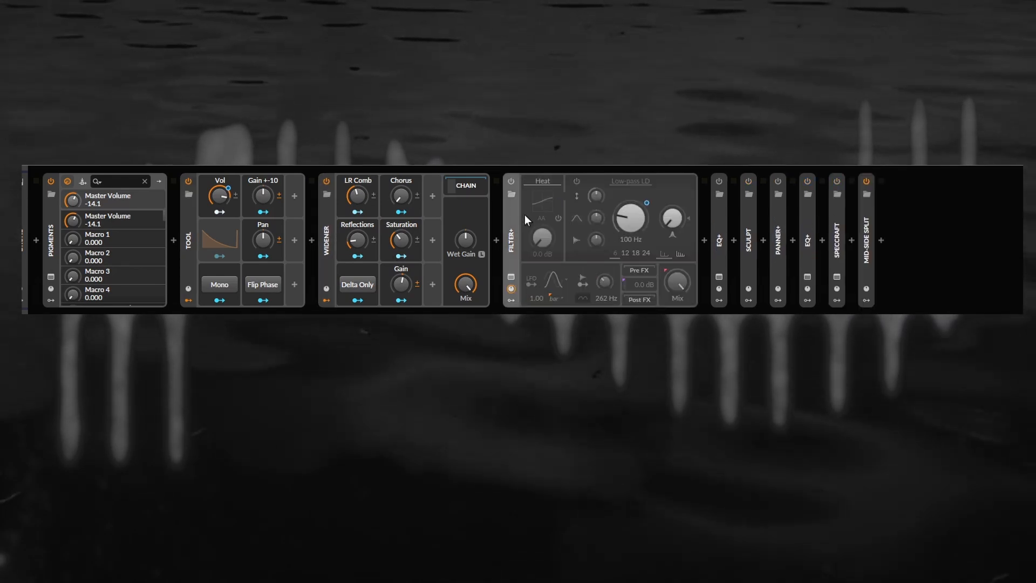
{"action": "left_click", "coordinate": [509, 181]}
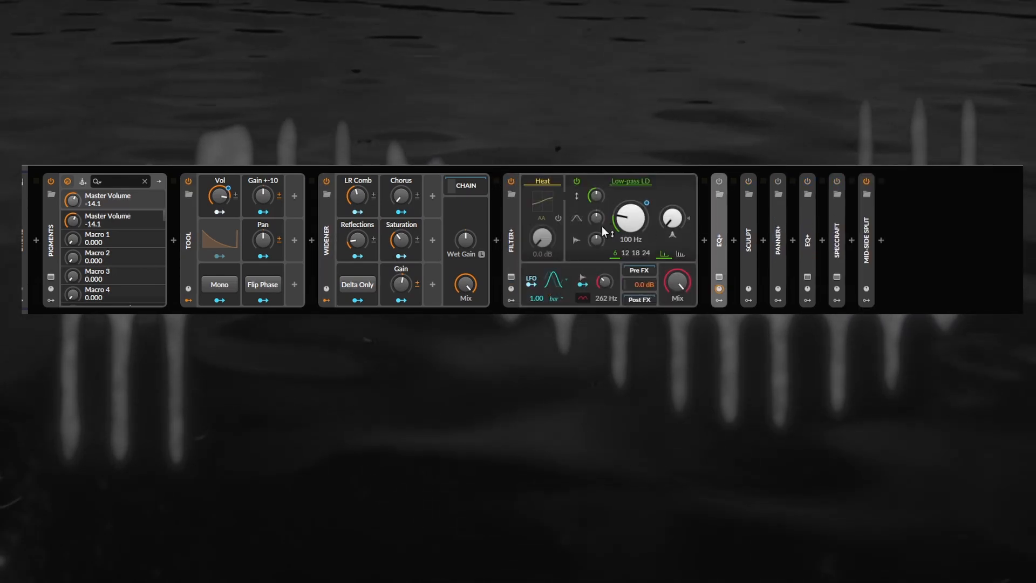
Enable the EQ+ and Sculpt devices following Filter+, view their settings and collapse both.
{"action": "left_click", "coordinate": [722, 221]}
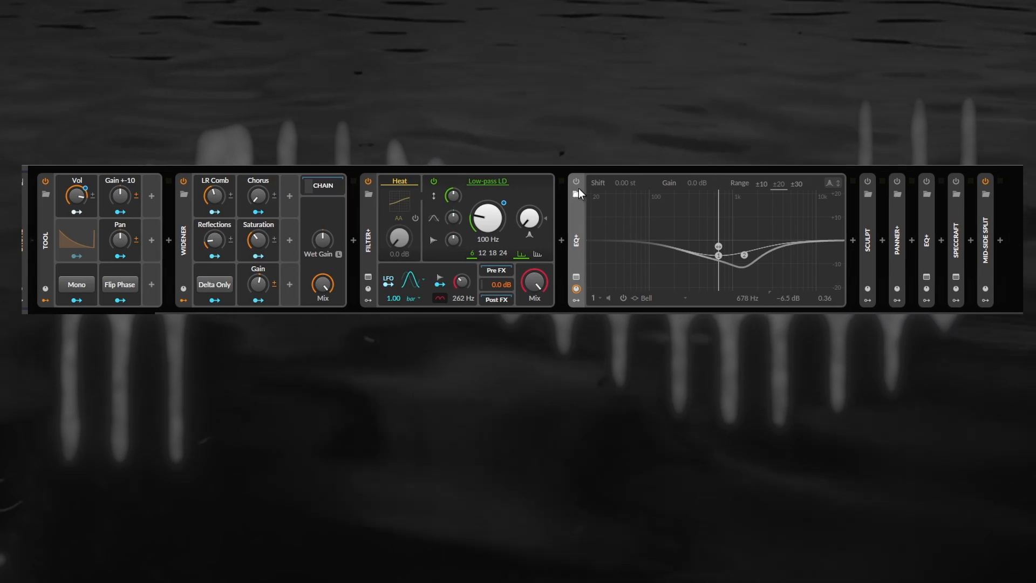
{"action": "left_click", "coordinate": [864, 214]}
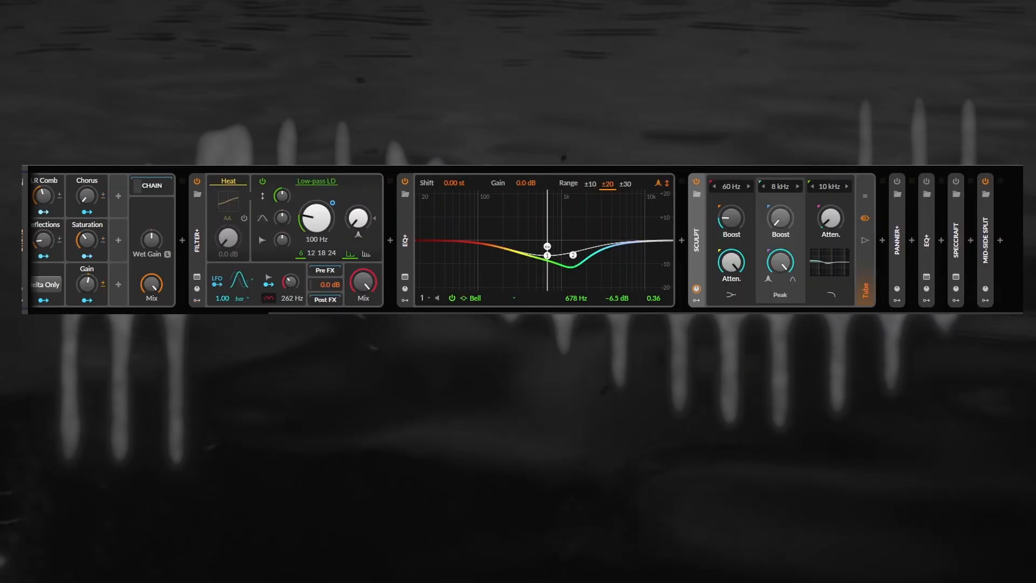
{"action": "left_click", "coordinate": [696, 230]}
{"action": "left_click", "coordinate": [577, 235]}
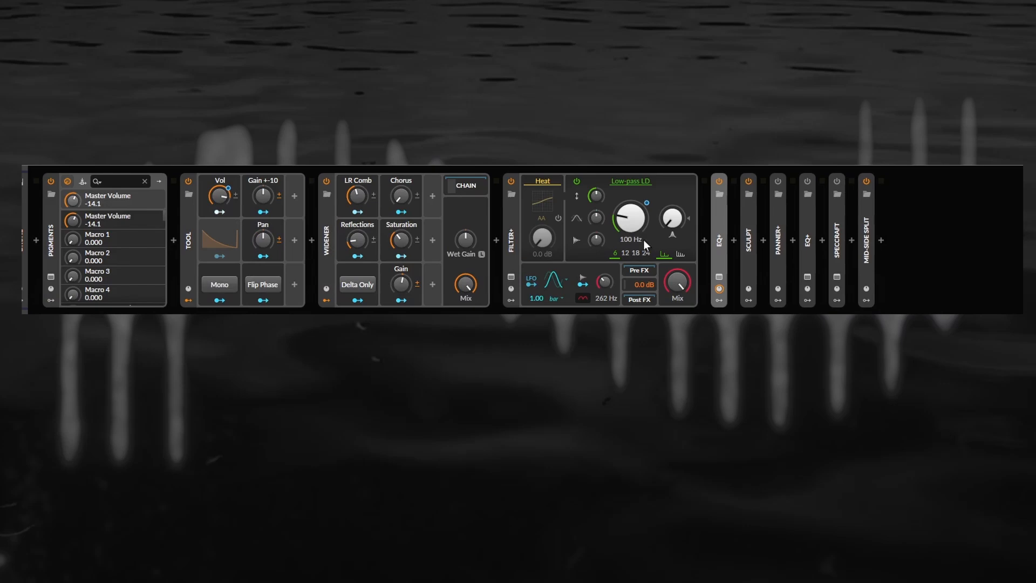
Enable Panner+ and expand its chain of pitch shifters, stereo split, blur and phaser.
{"action": "left_click", "coordinate": [769, 240]}
{"action": "left_click", "coordinate": [468, 218]}
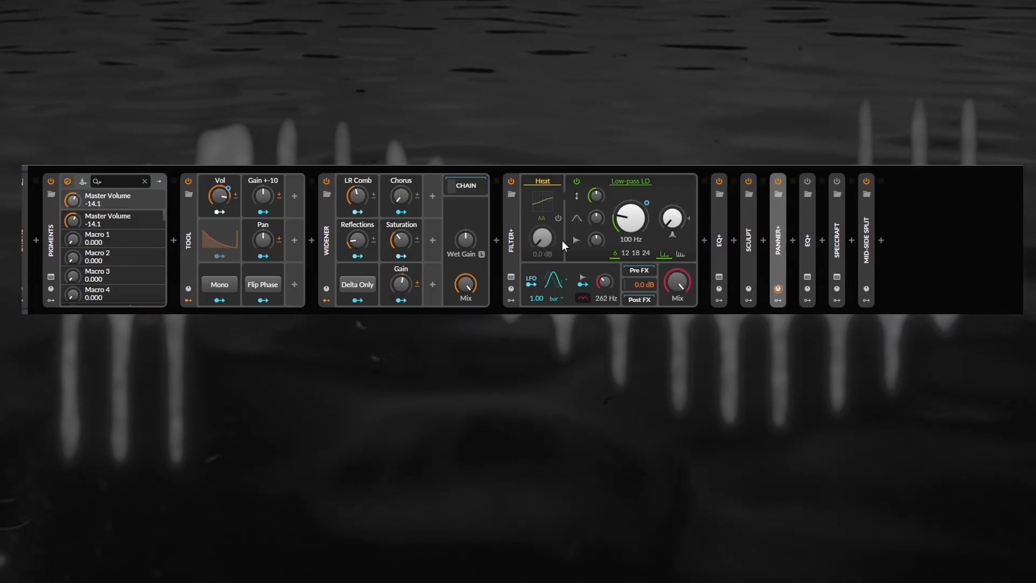
{"action": "left_click", "coordinate": [741, 224]}
{"action": "scroll", "coordinate": [785, 220], "scroll_direction": "right", "scroll_amount": 6}
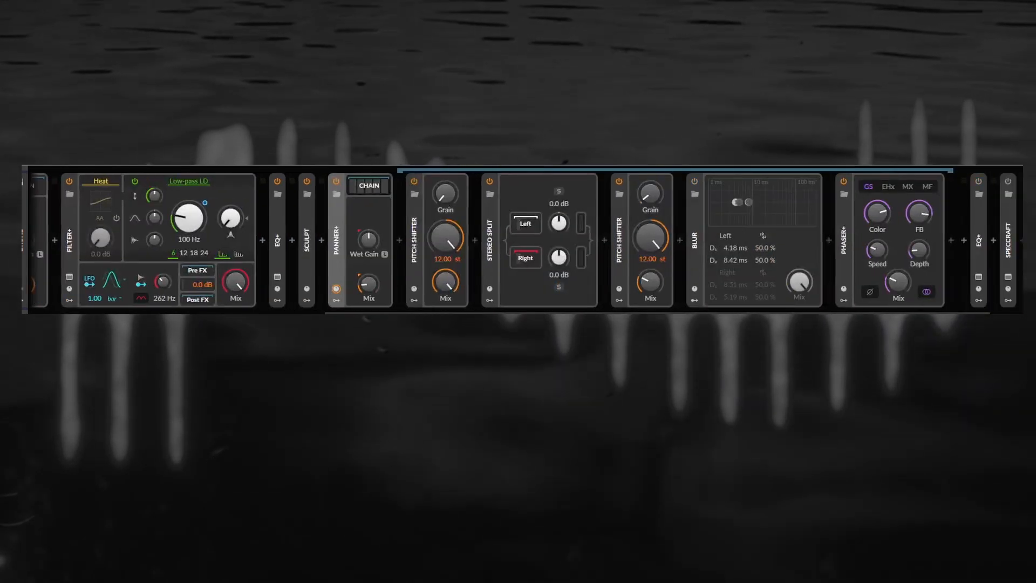
Compare the drone with Panner+ bypassed and re-enabled during playback, then stop it.
{"action": "left_click", "coordinate": [331, 181]}
{"action": "key", "text": "space"}
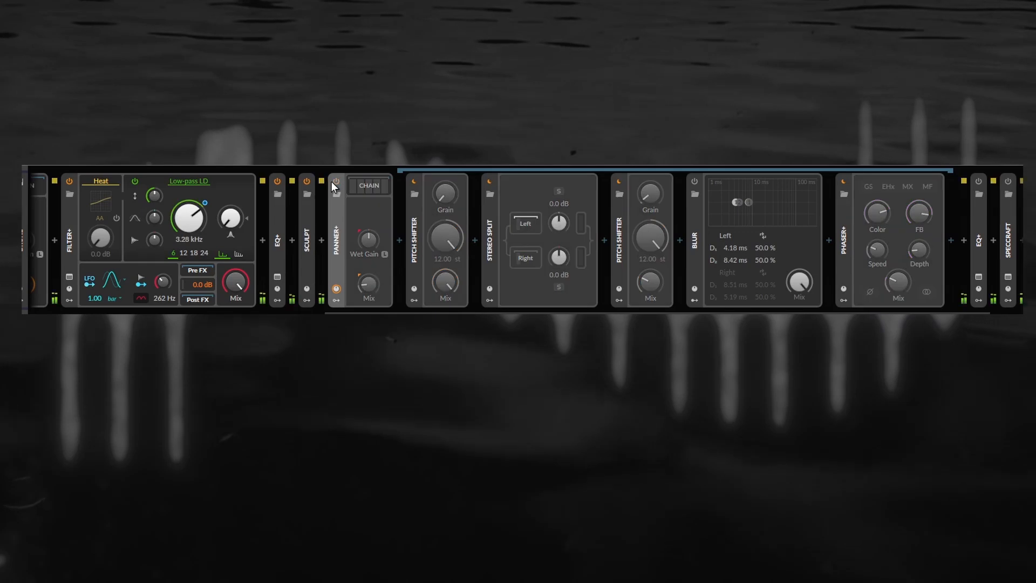
{"action": "left_click", "coordinate": [331, 182]}
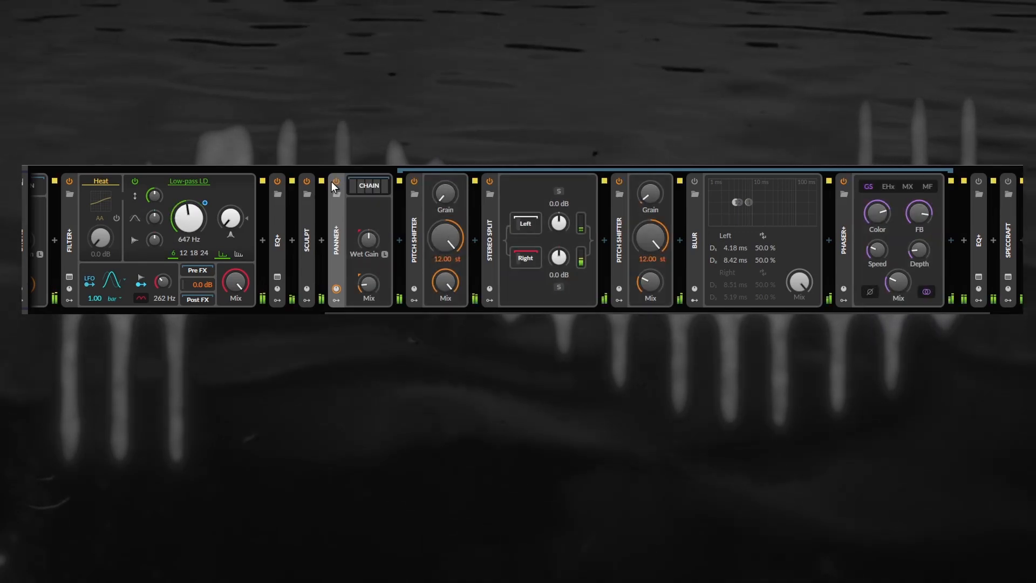
{"action": "key", "text": "space"}
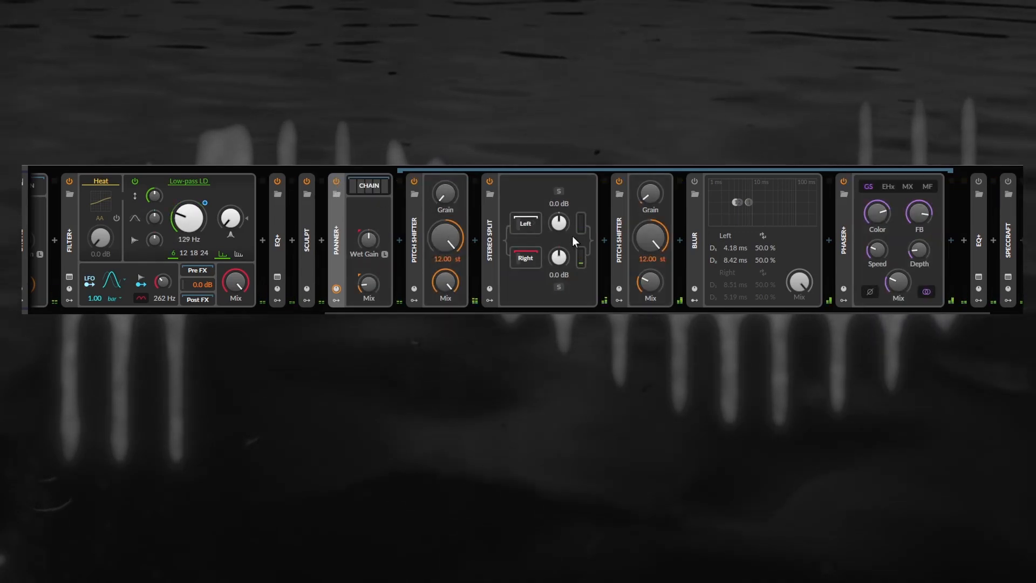
Inspect the Stereo Split's left channel and the Phaser+ inside the Panner+ chain, then collapse Panner+.
{"action": "left_click", "coordinate": [520, 226]}
{"action": "left_click", "coordinate": [520, 227]}
{"action": "scroll", "coordinate": [705, 240], "scroll_direction": "right", "scroll_amount": 1}
{"action": "scroll", "coordinate": [705, 240], "scroll_direction": "right", "scroll_amount": 1}
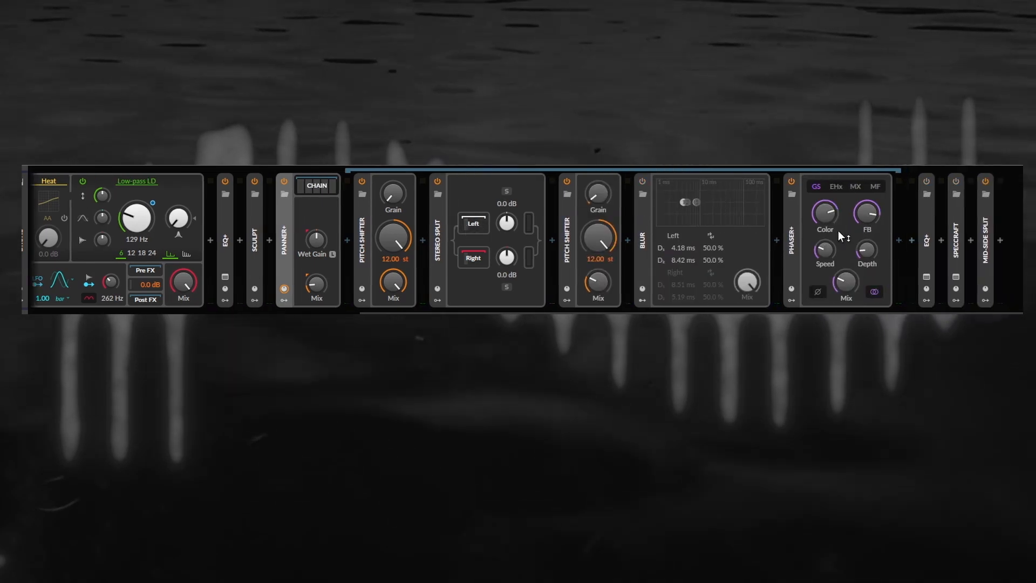
{"action": "double_click", "coordinate": [286, 234]}
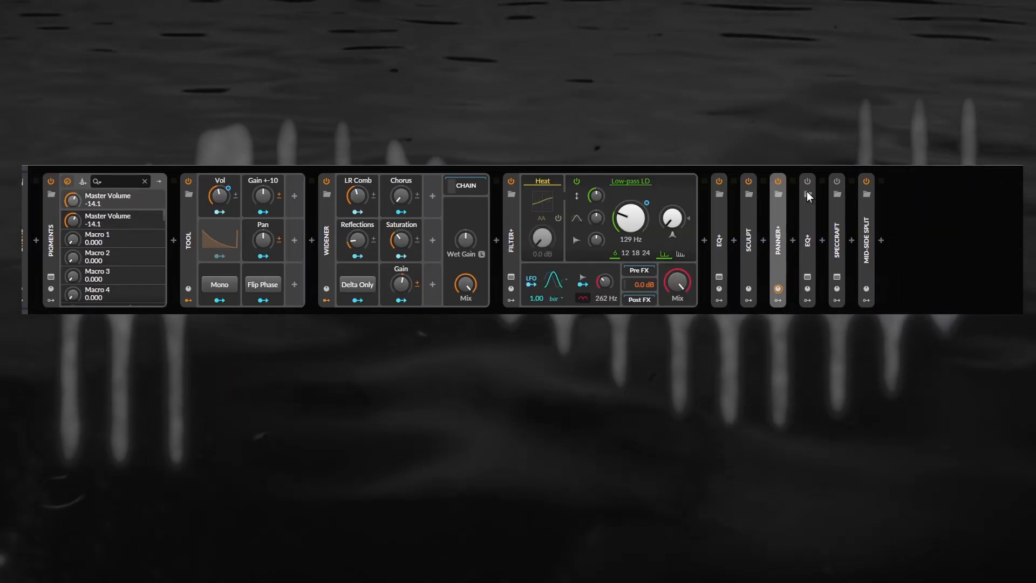
Enable the second EQ+ and SpecCraft, viewing the EQ+ settings and SpecCraft's plug-in window.
{"action": "double_click", "coordinate": [810, 218]}
{"action": "double_click", "coordinate": [669, 229]}
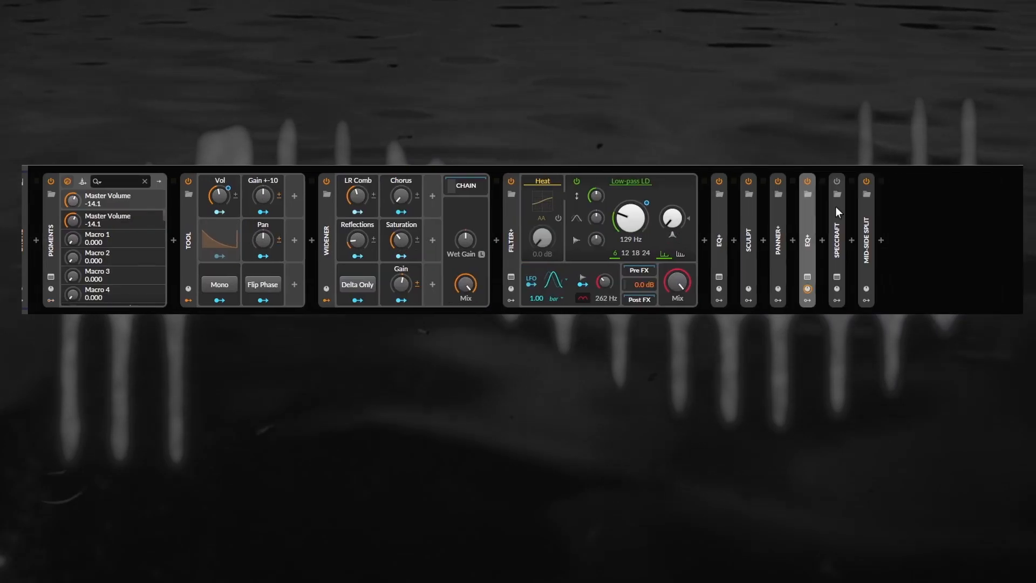
{"action": "left_click", "coordinate": [837, 277]}
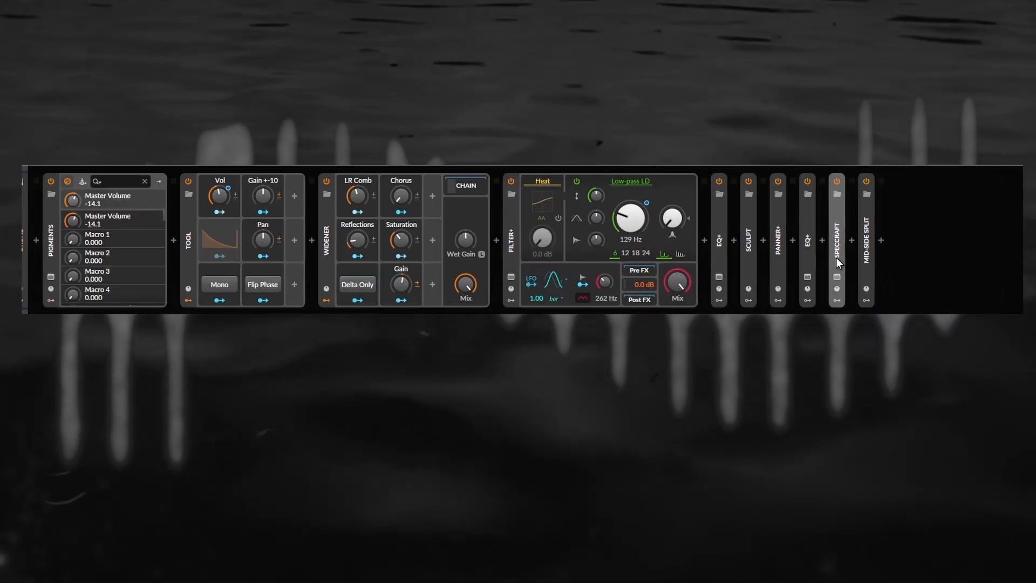
{"action": "left_click", "coordinate": [834, 56]}
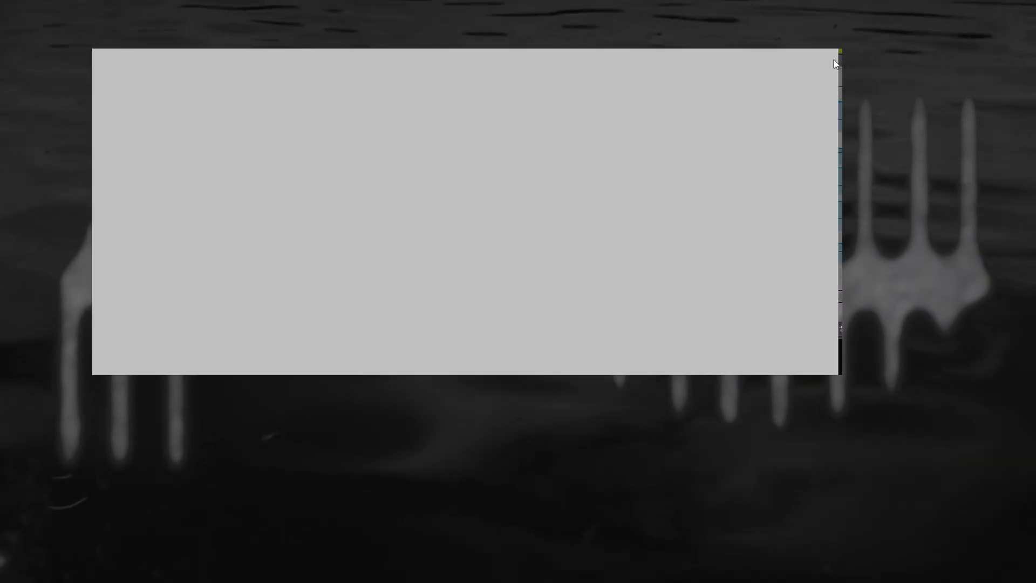
Expand the Mid-Side Split, inspect the EQ-2 on its Side channel and collapse the devices.
{"action": "double_click", "coordinate": [974, 243]}
{"action": "left_click", "coordinate": [921, 258]}
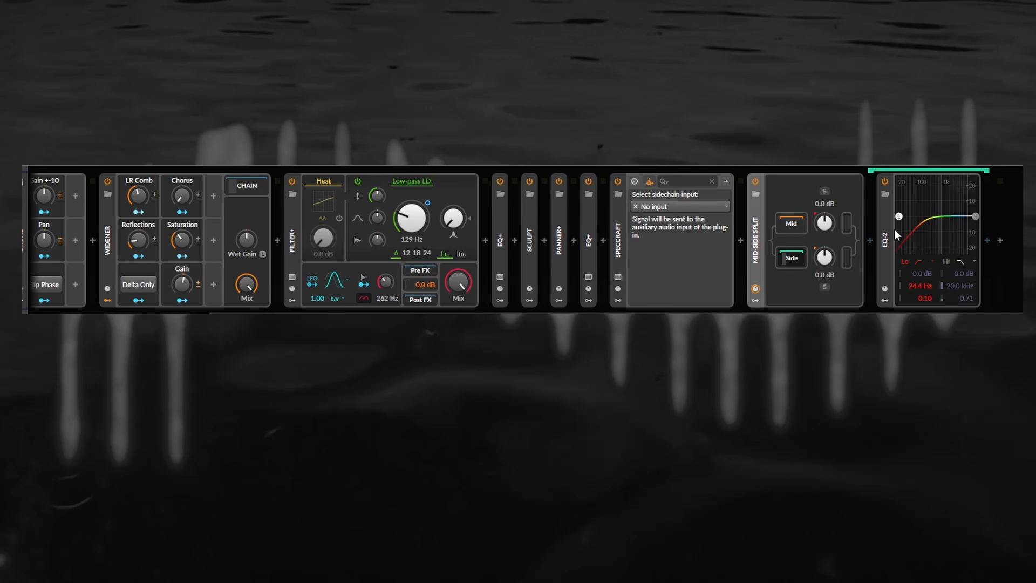
{"action": "double_click", "coordinate": [889, 238]}
{"action": "double_click", "coordinate": [848, 238]}
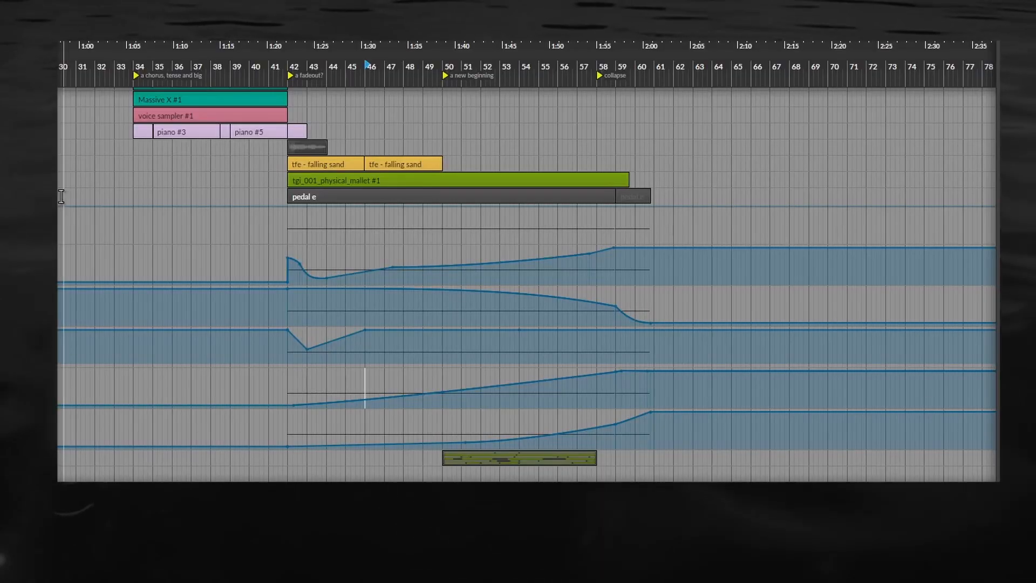
Play the fadeout layers from bar 46 and hide the automation lanes under the pedal e track.
{"action": "key", "text": "space"}
{"action": "key", "text": "a"}
{"action": "left_click_drag", "start_coordinate": [375, 249], "coordinate": [312, 273]}
{"action": "scroll", "coordinate": [329, 235], "scroll_direction": "up", "scroll_amount": 3}
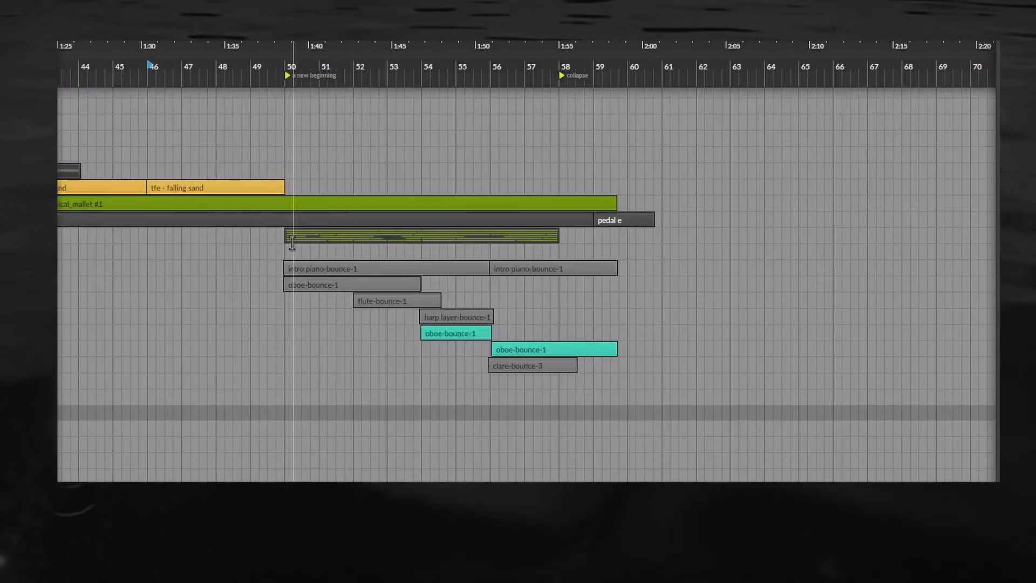
Expand the green mallet group at the a new beginning marker and play its bounce clips from bar 50.
{"action": "scroll", "coordinate": [299, 240], "scroll_direction": "down", "scroll_amount": 2}
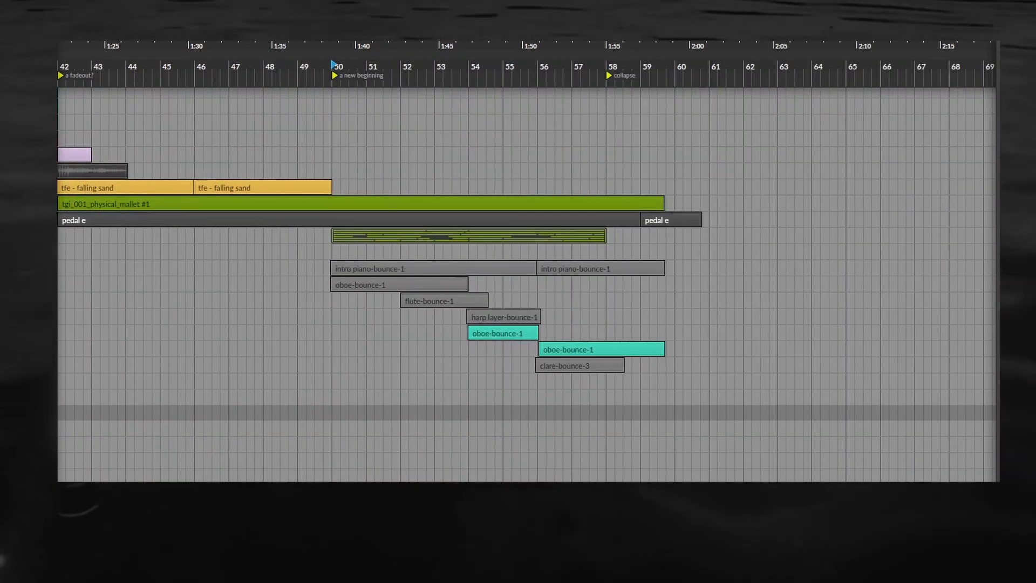
{"action": "scroll", "coordinate": [406, 328], "scroll_direction": "up", "scroll_amount": 2}
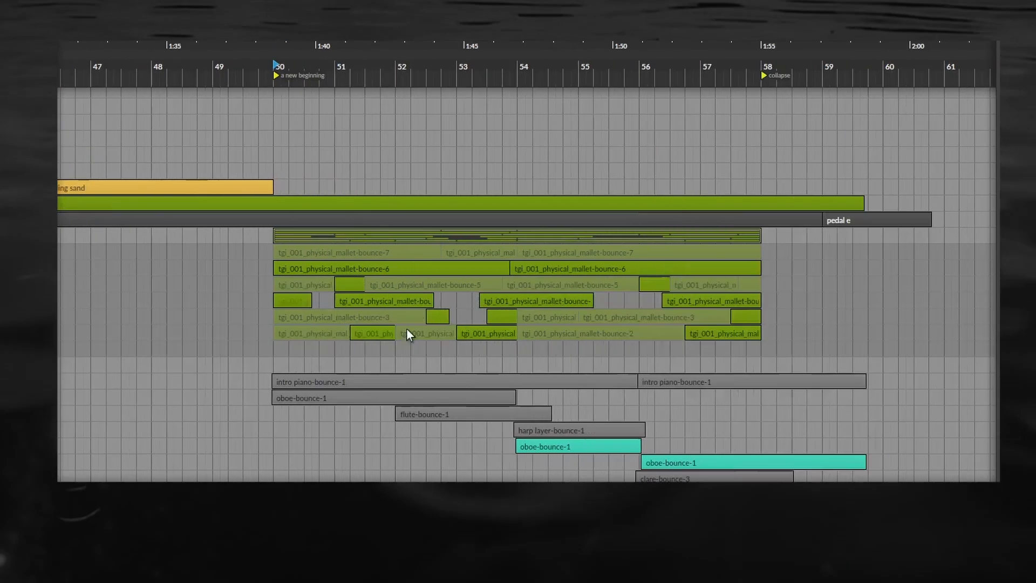
{"action": "scroll", "coordinate": [359, 299], "scroll_direction": "down", "scroll_amount": 1}
{"action": "left_click_drag", "start_coordinate": [359, 299], "coordinate": [290, 266]}
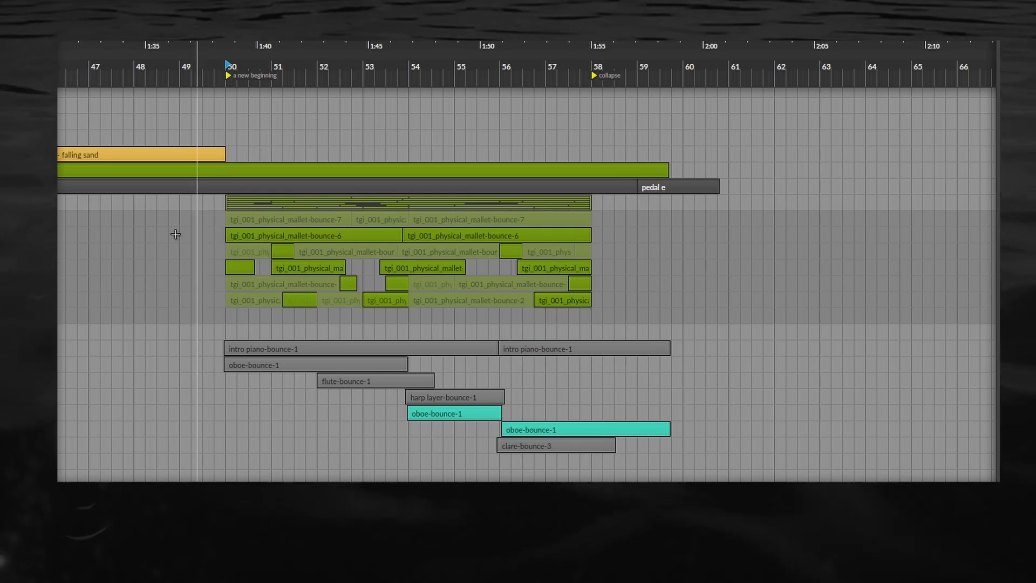
{"action": "key", "text": "space"}
{"action": "scroll", "coordinate": [310, 246], "scroll_direction": "up", "scroll_amount": 1}
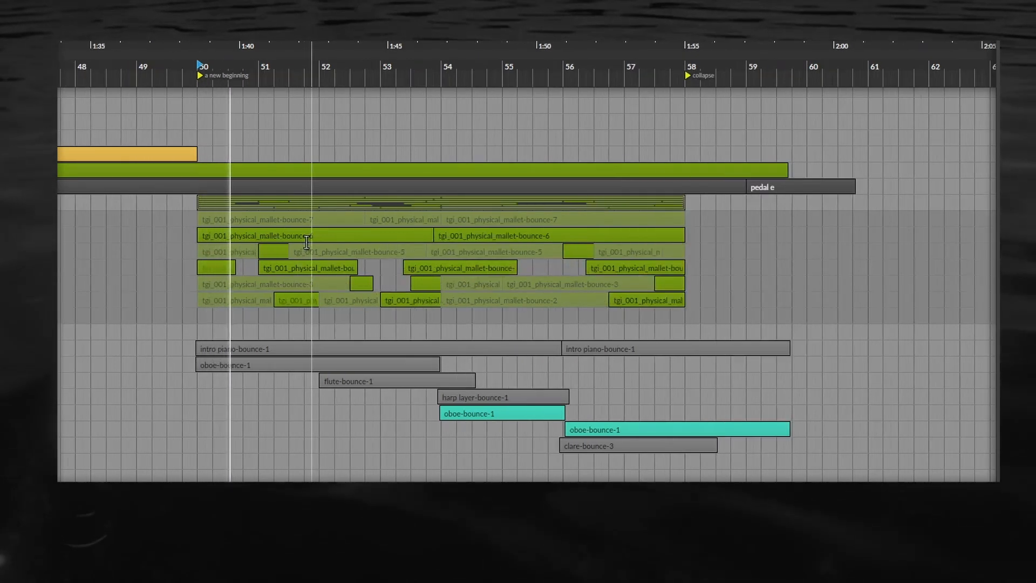
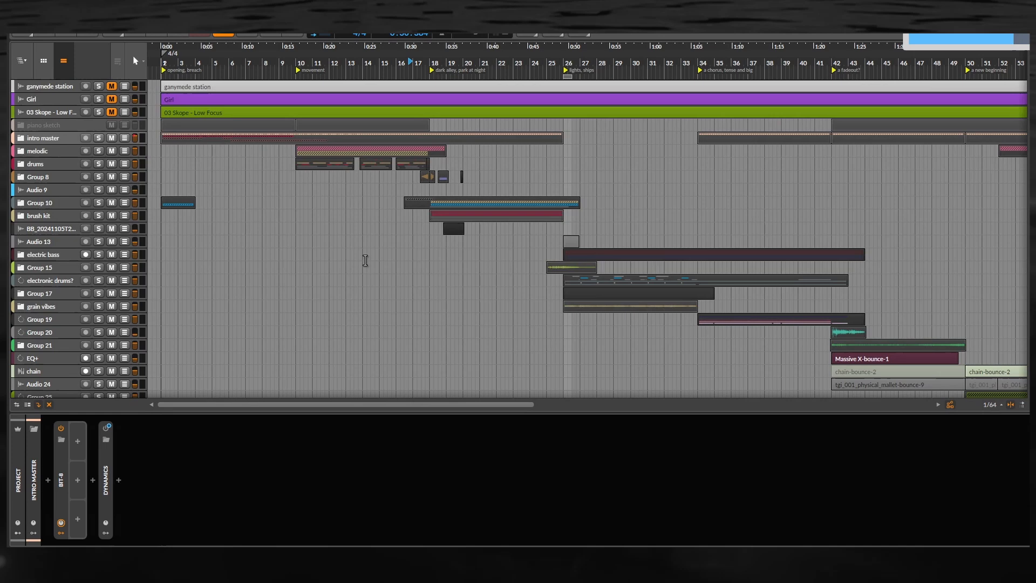
Select the intro master group and expand its Bit-8 device to view the settings.
{"action": "left_click", "coordinate": [365, 260]}
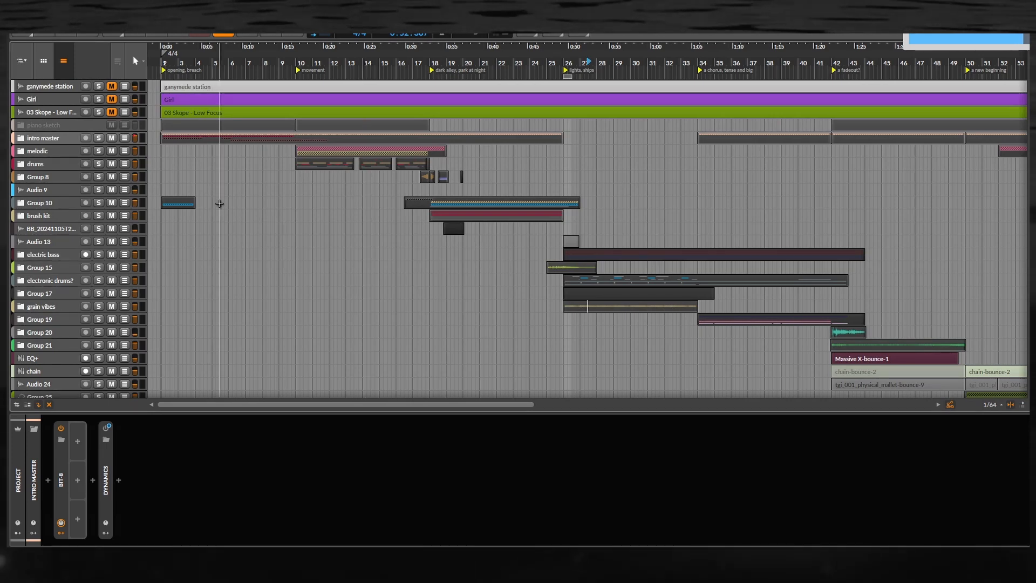
{"action": "key", "text": "minus"}
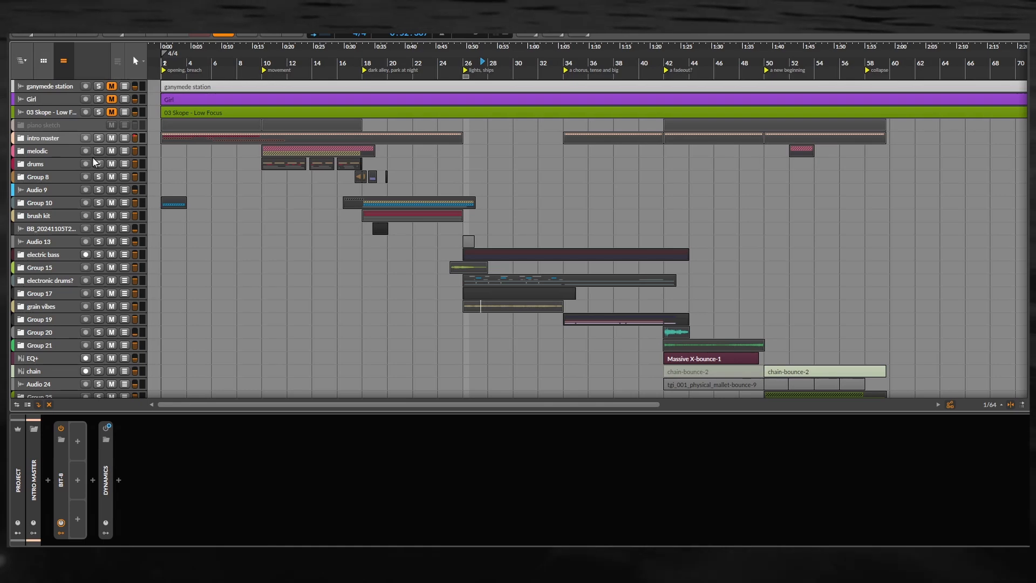
{"action": "left_click", "coordinate": [47, 141]}
{"action": "scroll", "coordinate": [194, 201], "scroll_direction": "up", "scroll_amount": 2}
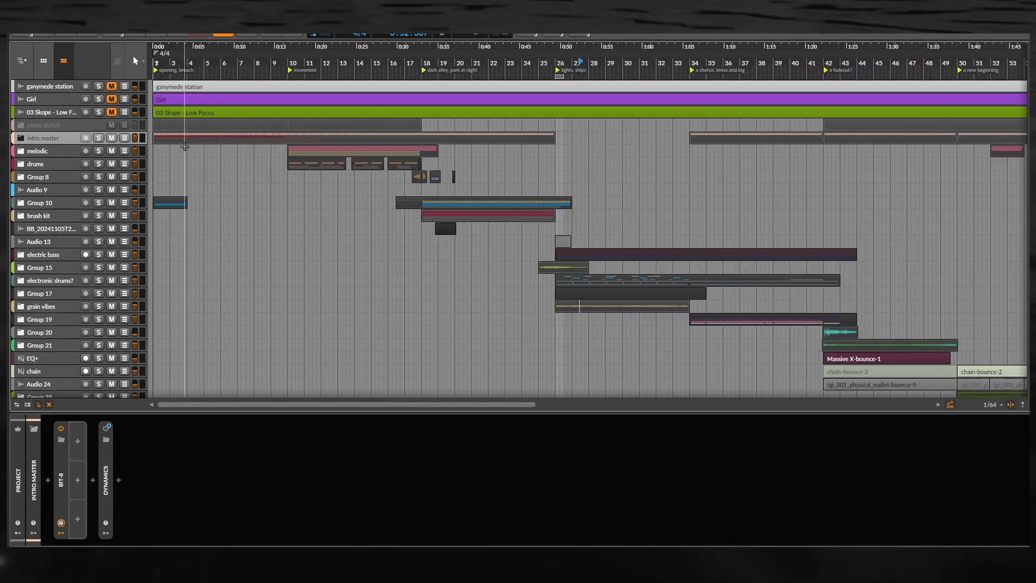
{"action": "scroll", "coordinate": [254, 143], "scroll_direction": "up", "scroll_amount": 3}
{"action": "scroll", "coordinate": [330, 161], "scroll_direction": "left", "scroll_amount": 2}
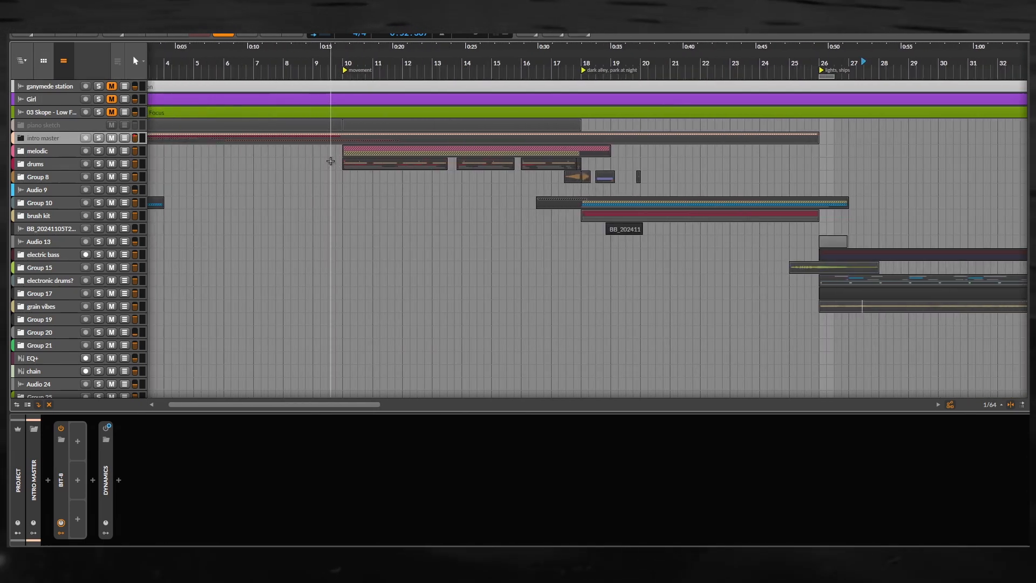
{"action": "left_click", "coordinate": [68, 468]}
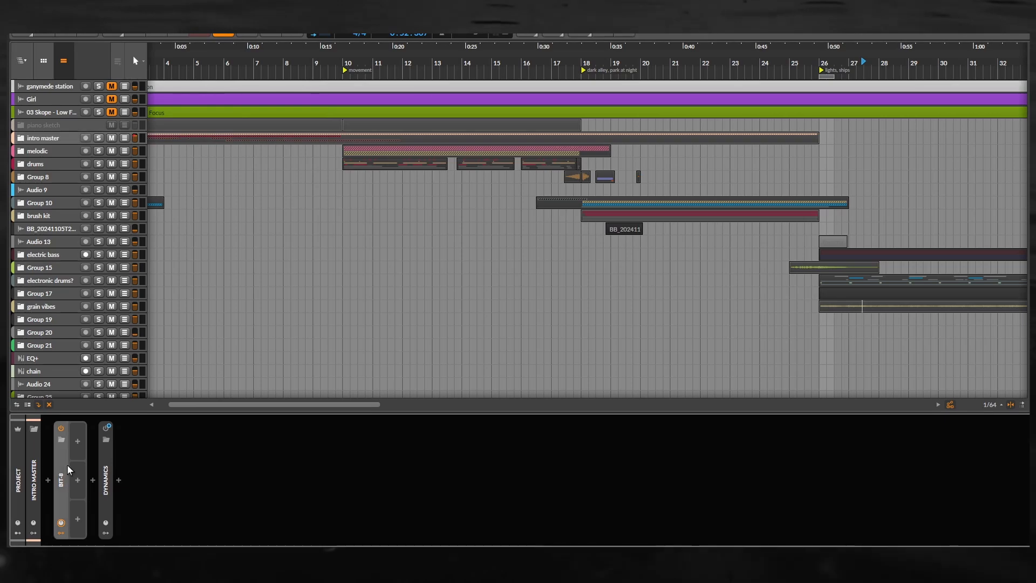
{"action": "left_click", "coordinate": [63, 470]}
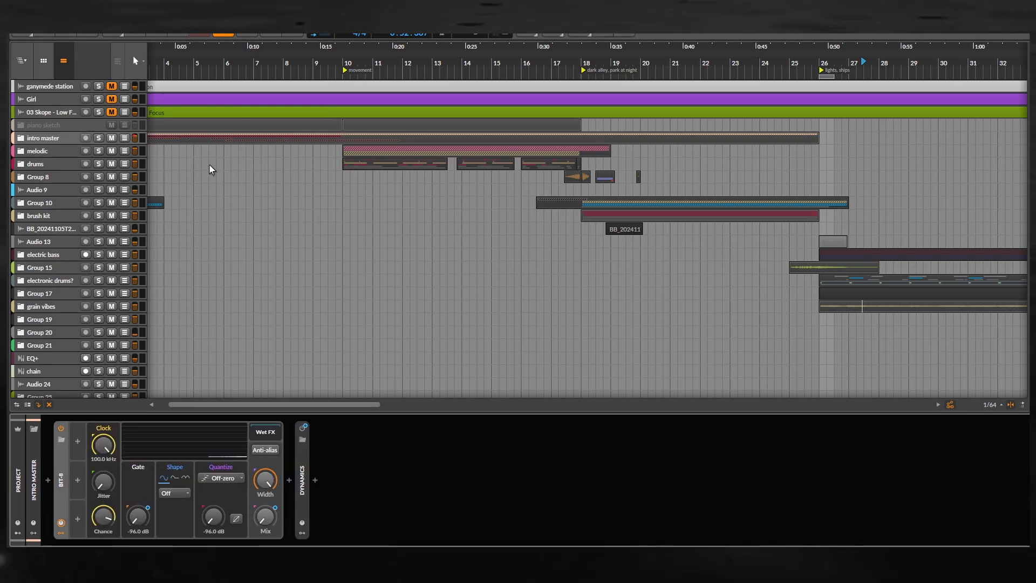
Solo the intro master group and show its Dynamics and Bit-8 automation lanes around the movement marker.
{"action": "left_click", "coordinate": [99, 138]}
{"action": "scroll", "coordinate": [359, 176], "scroll_direction": "left", "scroll_amount": 3}
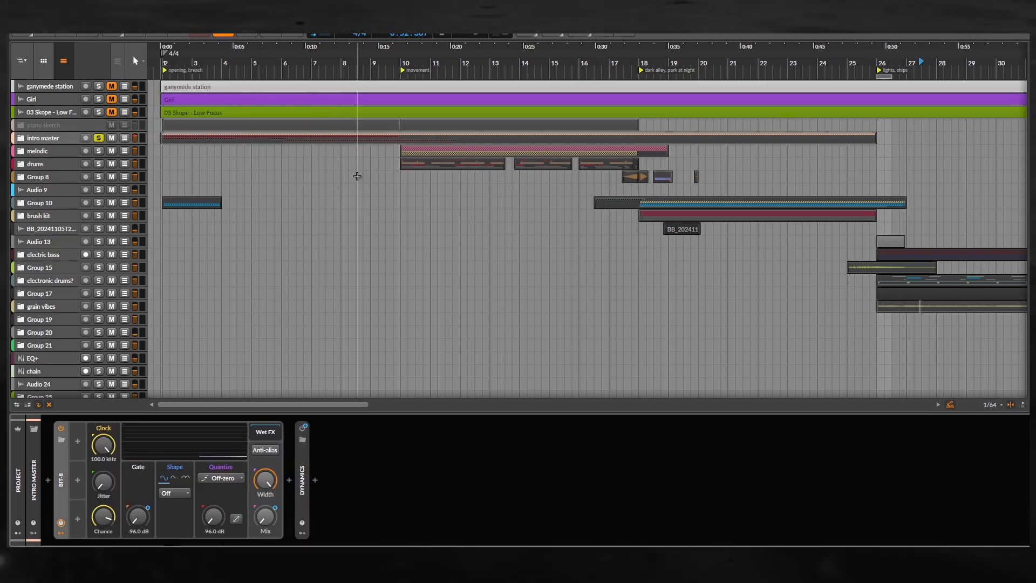
{"action": "scroll", "coordinate": [358, 177], "scroll_direction": "down", "scroll_amount": 3}
{"action": "scroll", "coordinate": [358, 177], "scroll_direction": "up", "scroll_amount": 5}
{"action": "left_click", "coordinate": [125, 139]}
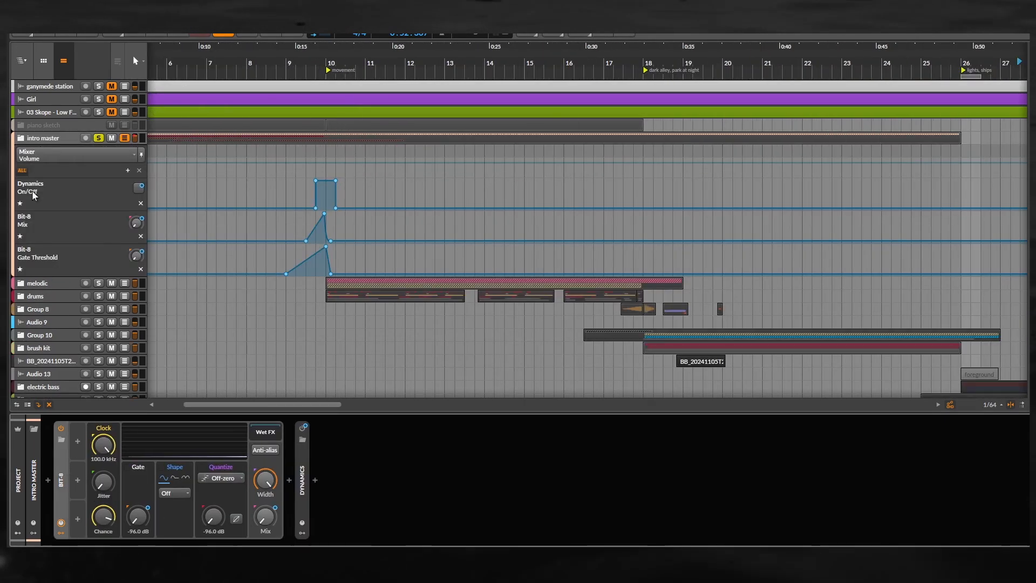
{"action": "scroll", "coordinate": [312, 269], "scroll_direction": "up", "scroll_amount": 3}
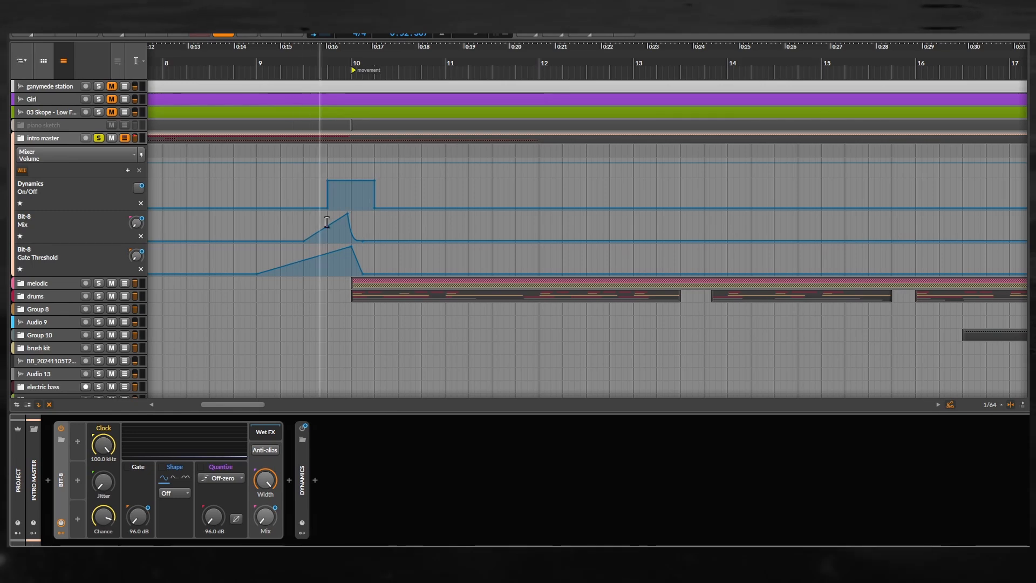
Select the Dynamics On/Off automation around bar 10 and play the intro master transition from about bar 9.
{"action": "left_click_drag", "start_coordinate": [274, 180], "coordinate": [431, 202]}
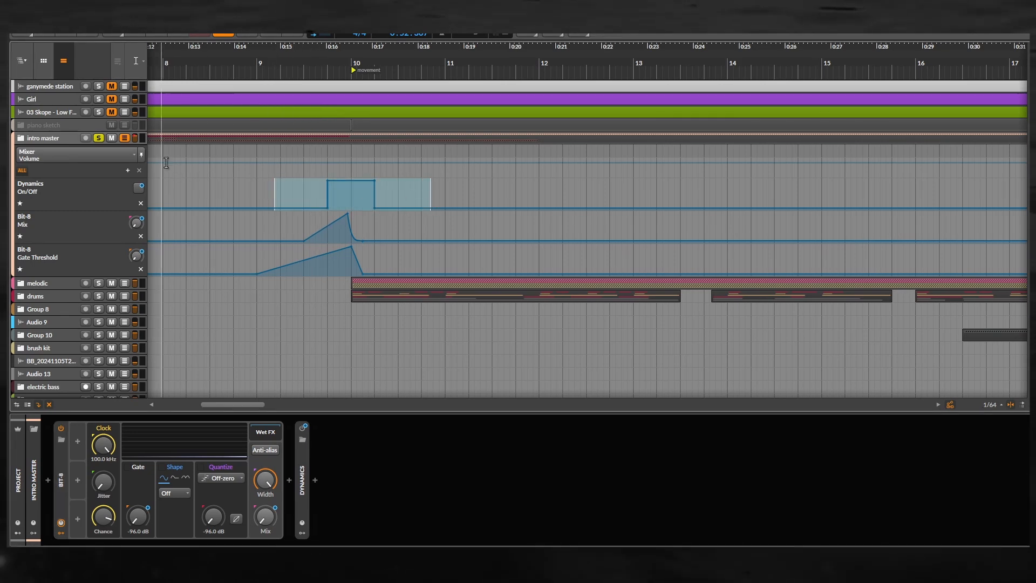
{"action": "scroll", "coordinate": [316, 240], "scroll_direction": "down", "scroll_amount": 2}
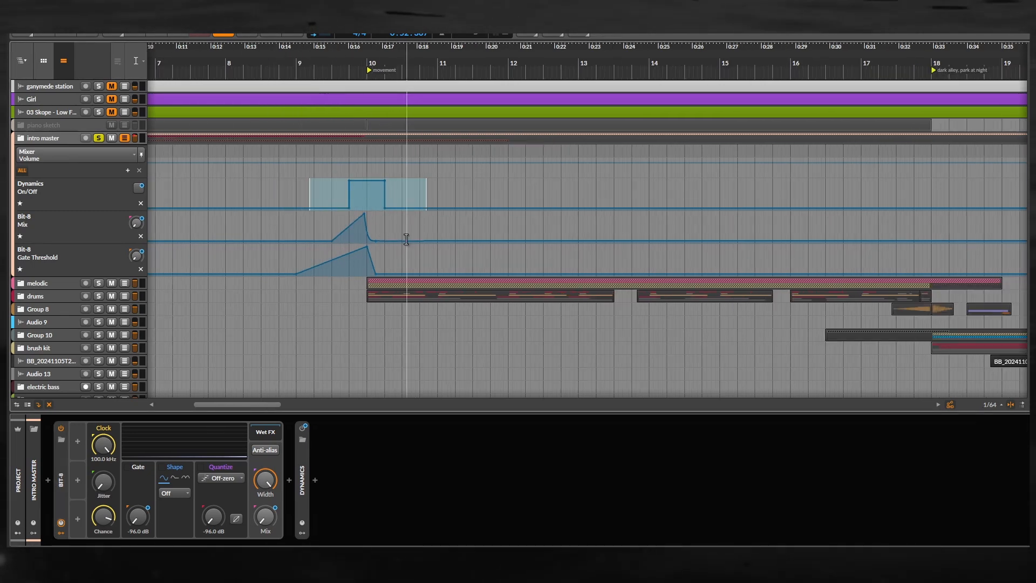
{"action": "scroll", "coordinate": [406, 240], "scroll_direction": "down", "scroll_amount": 2}
{"action": "scroll", "coordinate": [391, 240], "scroll_direction": "down", "scroll_amount": 1}
{"action": "scroll", "coordinate": [286, 228], "scroll_direction": "up", "scroll_amount": 2}
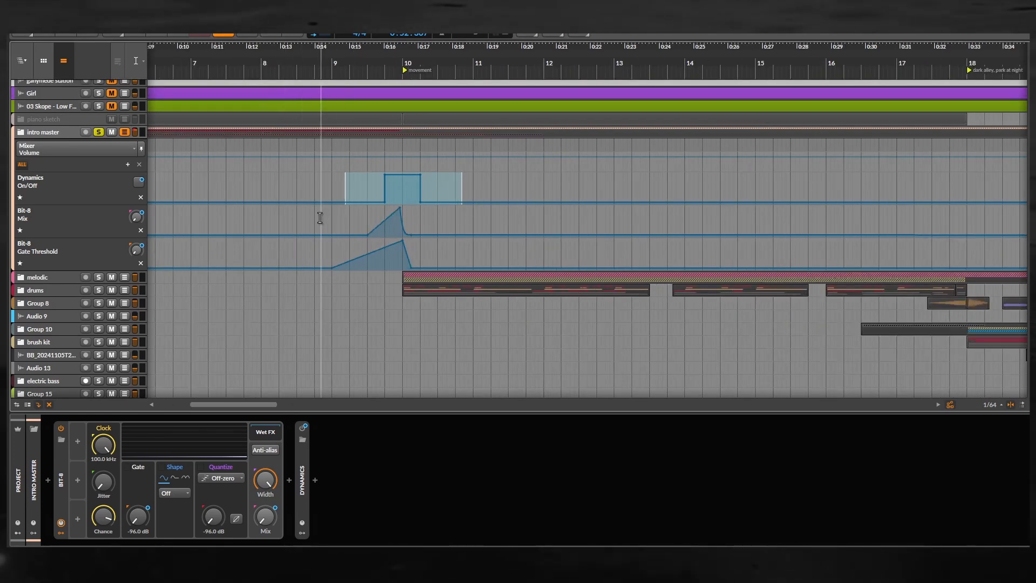
{"action": "left_click", "coordinate": [341, 190]}
{"action": "key", "text": "space"}
{"action": "scroll", "coordinate": [342, 190], "scroll_direction": "down", "scroll_amount": 2}
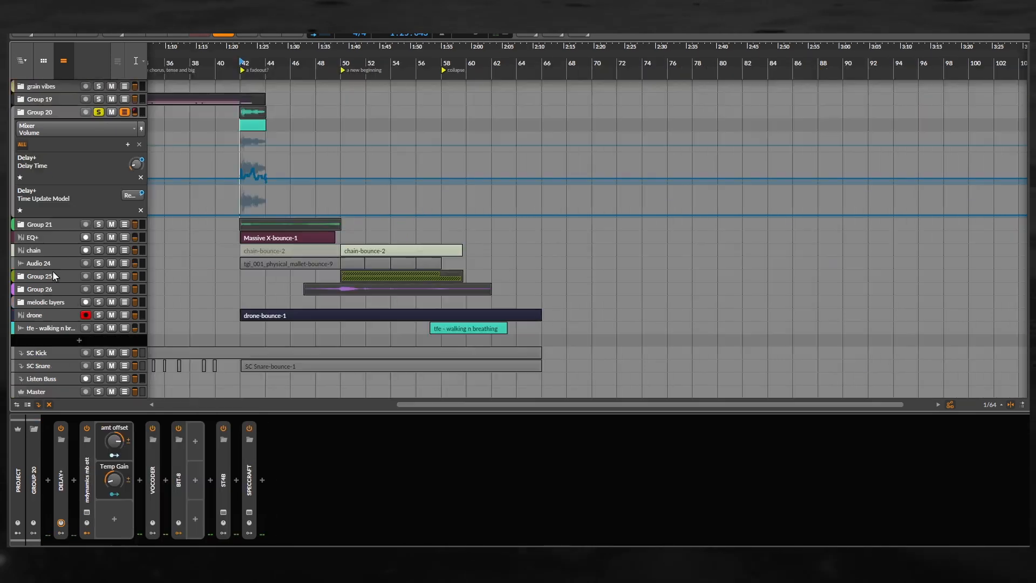
Inspect the device chains of Group 25, Group 26, the walking n breathing track and the drone, and look back over the arrangement.
{"action": "left_click", "coordinate": [43, 275]}
{"action": "scroll", "coordinate": [349, 290], "scroll_direction": "up", "scroll_amount": 2}
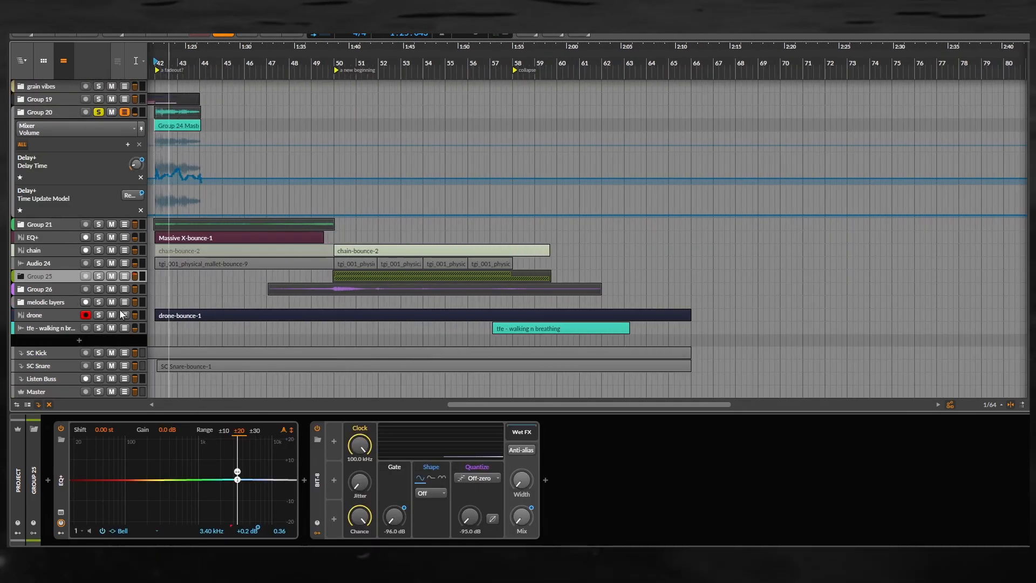
{"action": "left_click", "coordinate": [50, 292]}
{"action": "left_click", "coordinate": [55, 315]}
{"action": "left_click", "coordinate": [55, 329]}
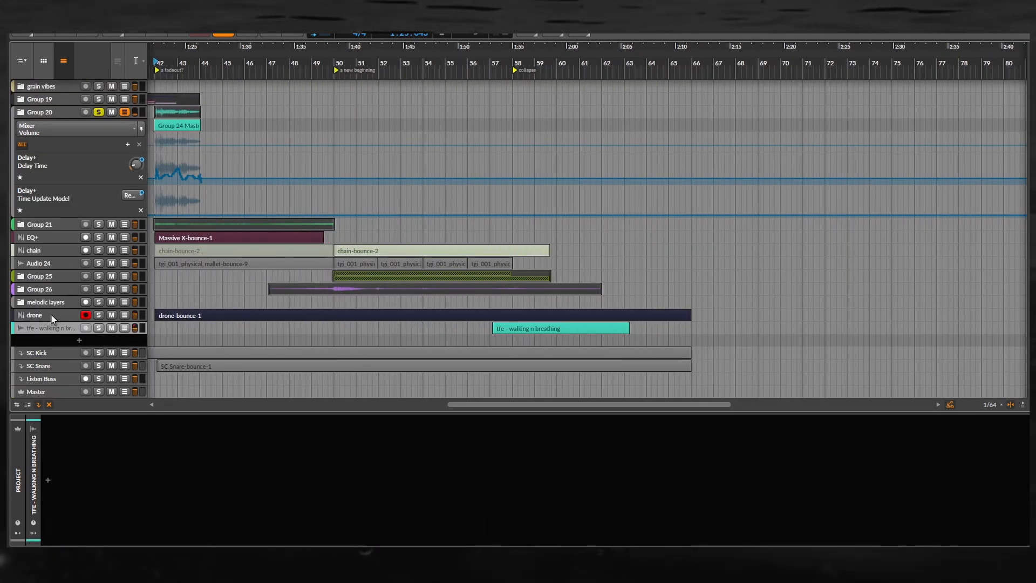
{"action": "left_click", "coordinate": [53, 314]}
{"action": "scroll", "coordinate": [249, 302], "scroll_direction": "down", "scroll_amount": 2}
{"action": "left_click_drag", "start_coordinate": [168, 273], "coordinate": [335, 289]}
{"action": "scroll", "coordinate": [237, 210], "scroll_direction": "up", "scroll_amount": 1}
{"action": "left_click_drag", "start_coordinate": [236, 211], "coordinate": [494, 296]}
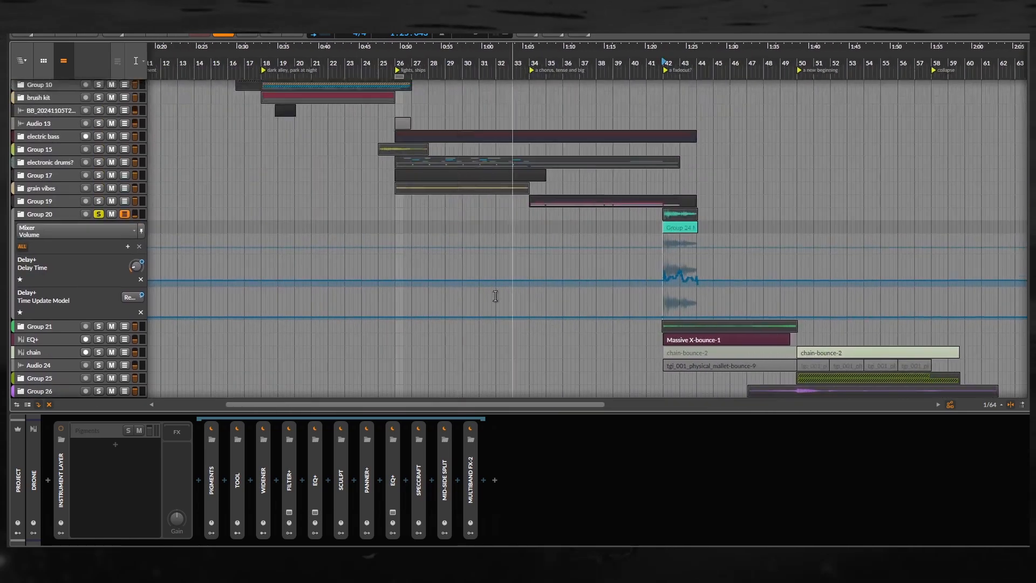
{"action": "left_click_drag", "start_coordinate": [291, 174], "coordinate": [394, 79]}
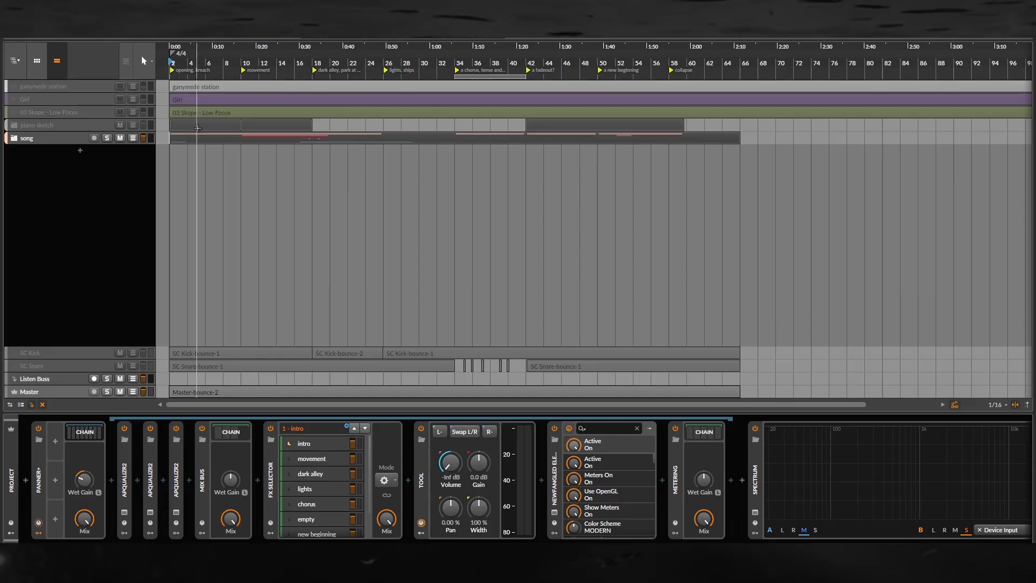
Expand the song group to show its nested tracks and select the ganymede station reference track.
{"action": "scroll", "coordinate": [167, 120], "scroll_direction": "up", "scroll_amount": 1}
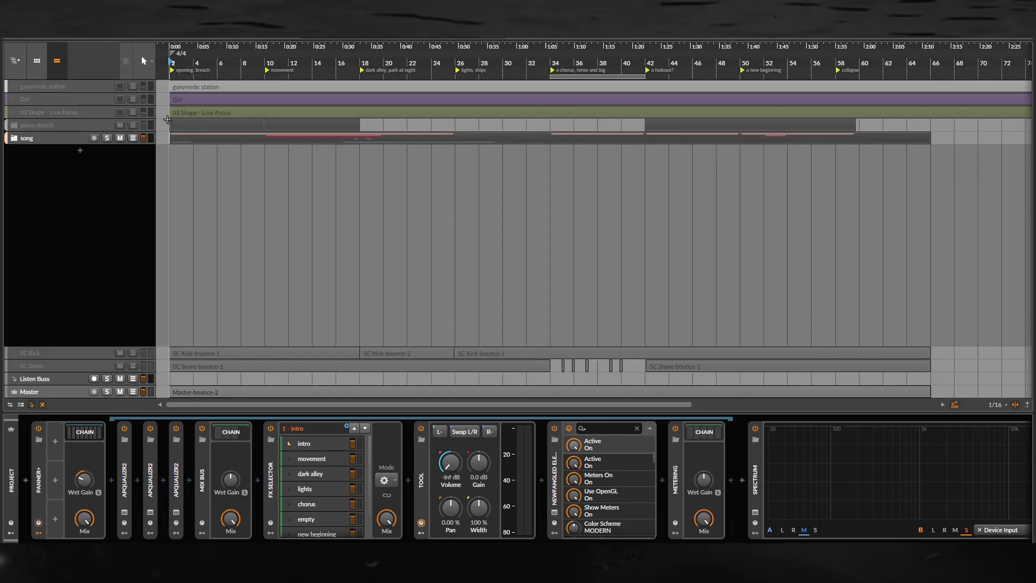
{"action": "left_click", "coordinate": [14, 139]}
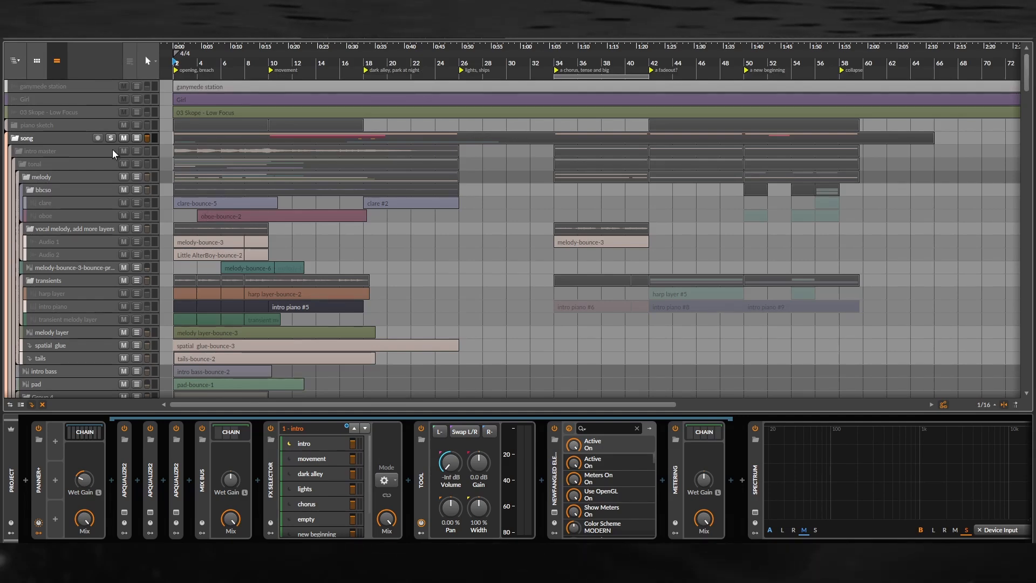
{"action": "left_click", "coordinate": [73, 110]}
{"action": "left_click", "coordinate": [70, 88]}
{"action": "key", "text": "Up"}
{"action": "key", "text": "Up"}
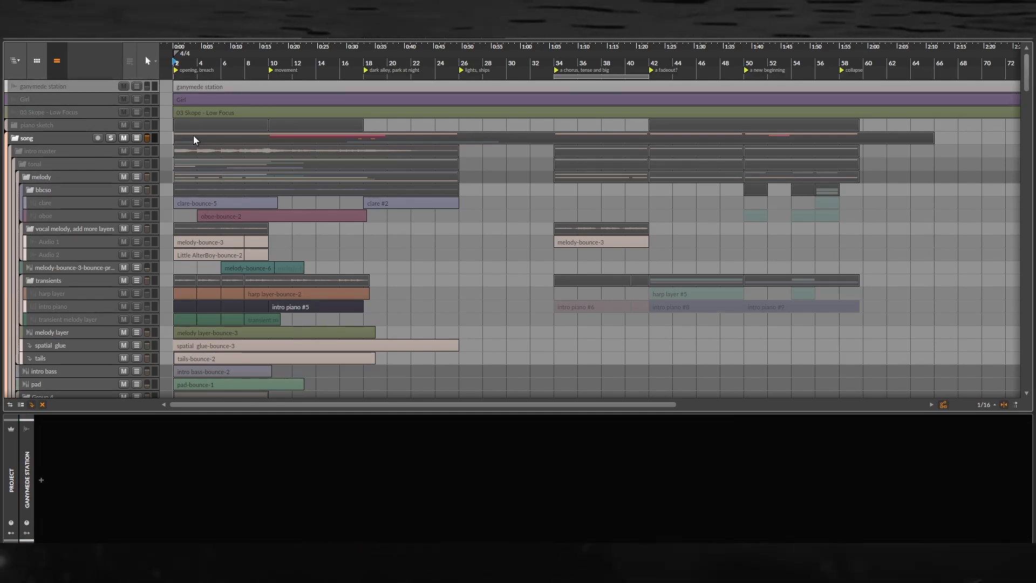
Collapse the song group, reopen it to view its intro master tracks and collapse it again.
{"action": "scroll", "coordinate": [175, 133], "scroll_direction": "up", "scroll_amount": 2}
{"action": "scroll", "coordinate": [255, 149], "scroll_direction": "down", "scroll_amount": 3}
{"action": "left_click", "coordinate": [16, 102]}
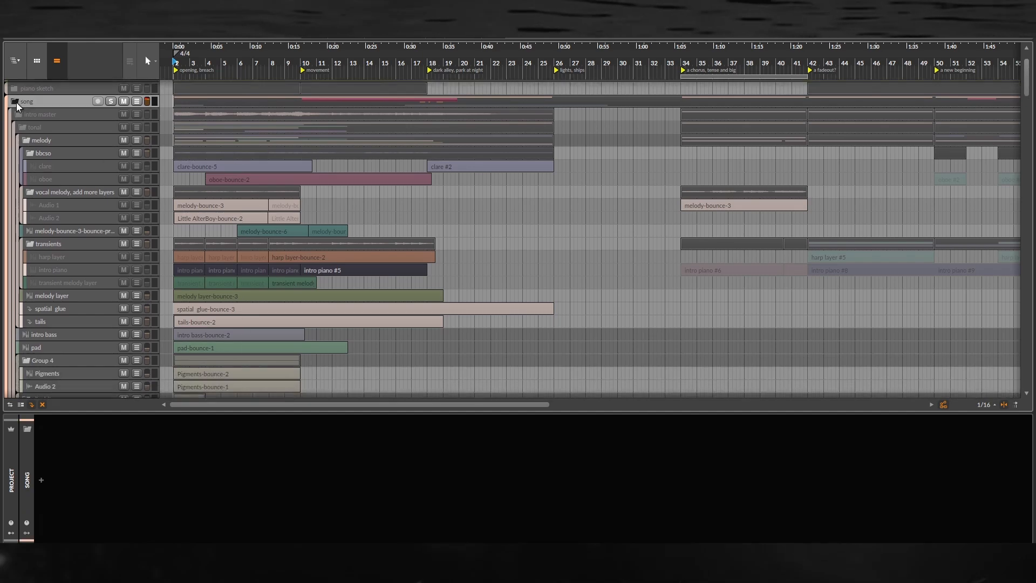
{"action": "left_click", "coordinate": [19, 100]}
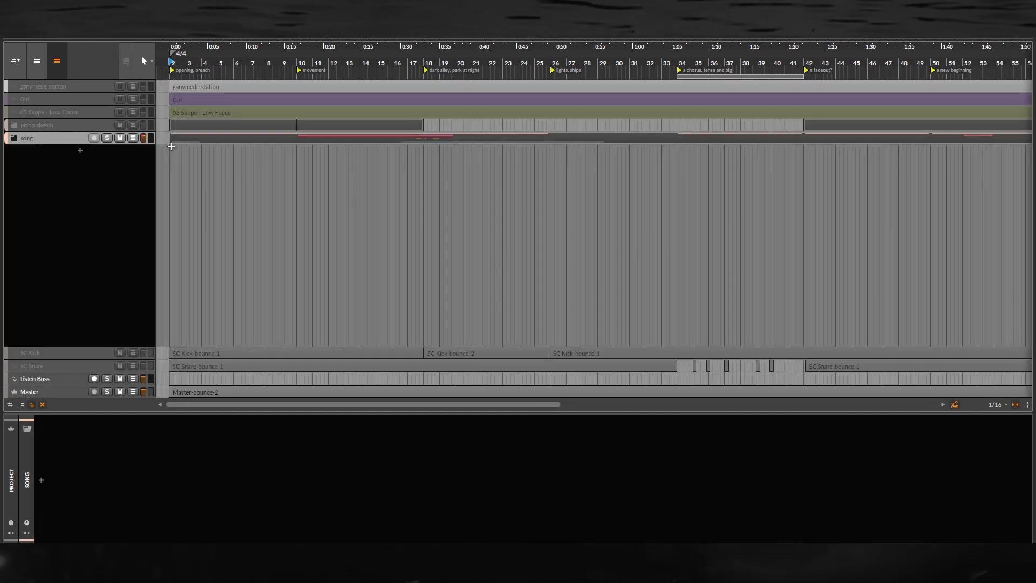
{"action": "left_click", "coordinate": [14, 138]}
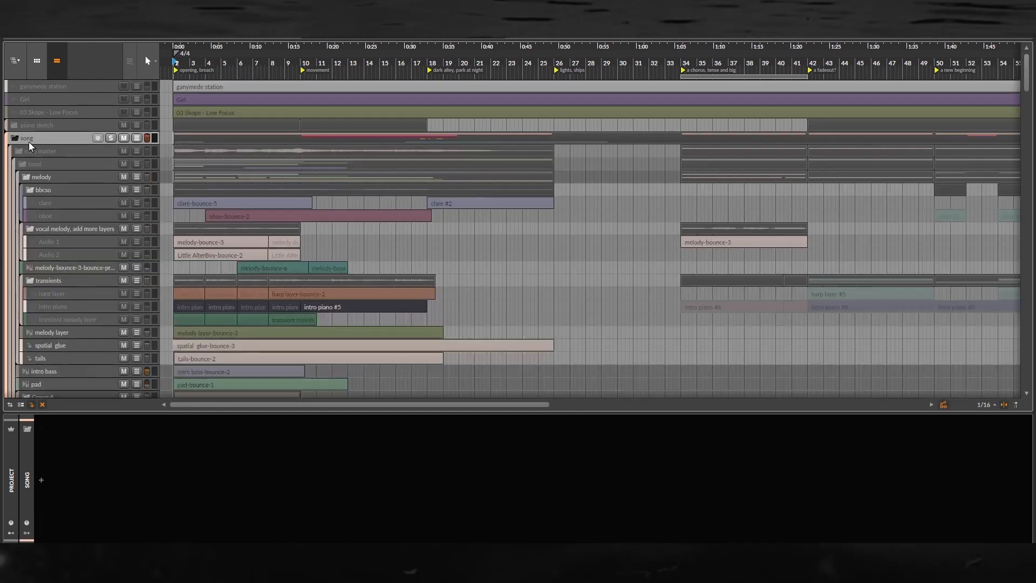
{"action": "scroll", "coordinate": [247, 183], "scroll_direction": "down", "scroll_amount": 1}
{"action": "left_click", "coordinate": [14, 109]}
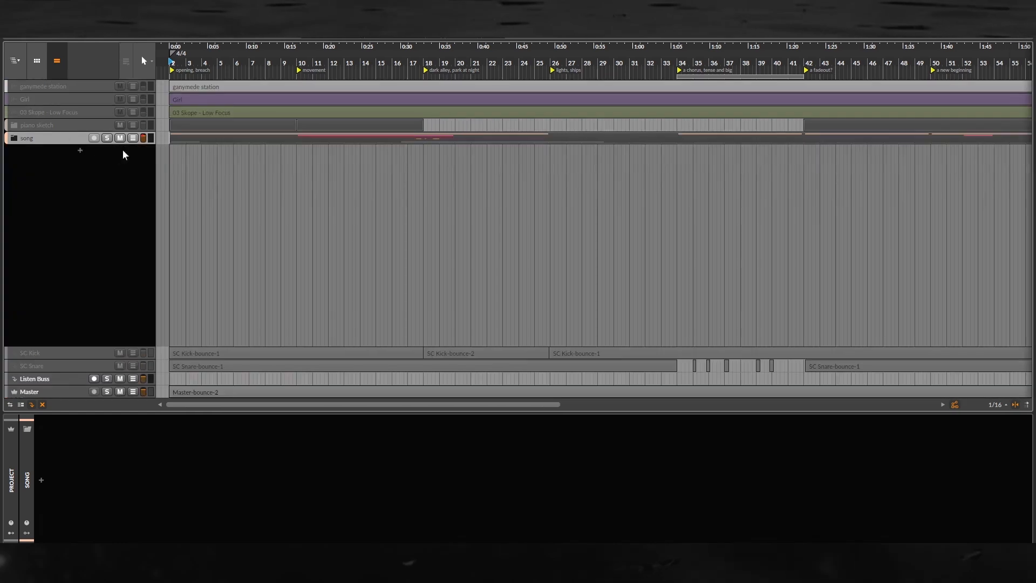
{"action": "scroll", "coordinate": [236, 230], "scroll_direction": "down", "scroll_amount": 2}
Select the Master track, enlarge the track heights and view the Master-bounce-2 waveform.
{"action": "left_click", "coordinate": [73, 390]}
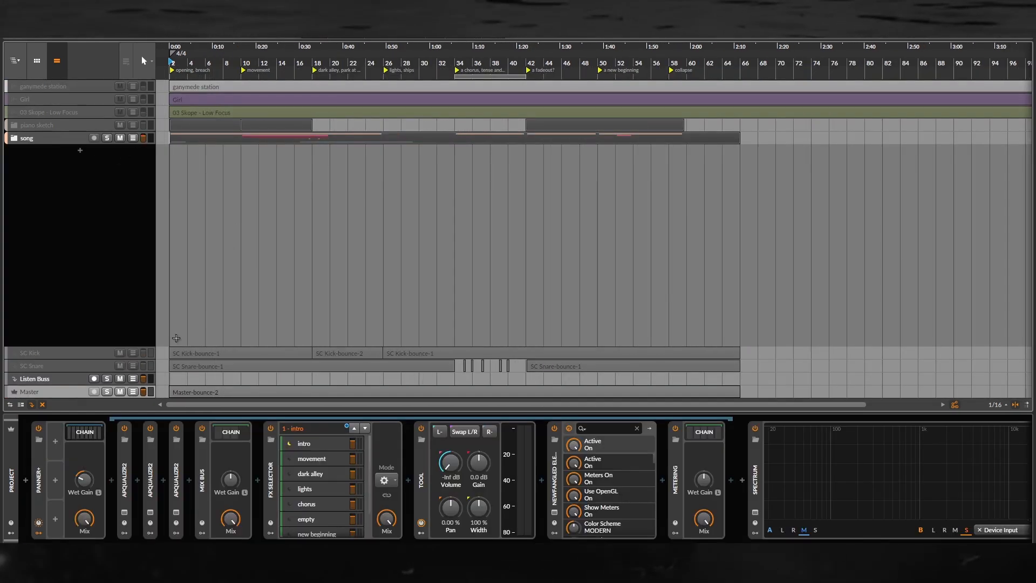
{"action": "key", "text": "slash"}
{"action": "left_click_drag", "start_coordinate": [116, 374], "coordinate": [115, 264]}
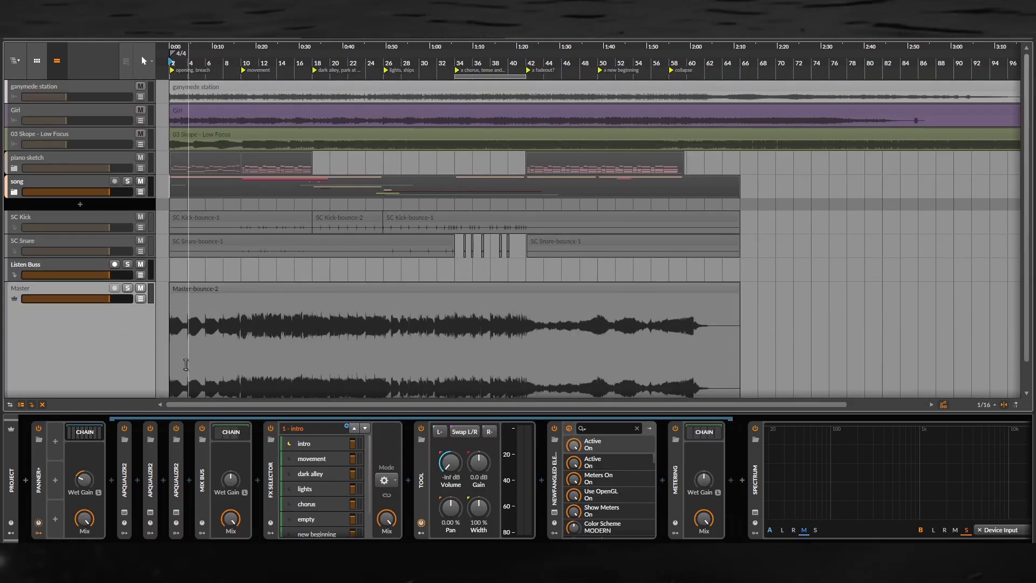
{"action": "left_click_drag", "start_coordinate": [271, 359], "coordinate": [271, 344]}
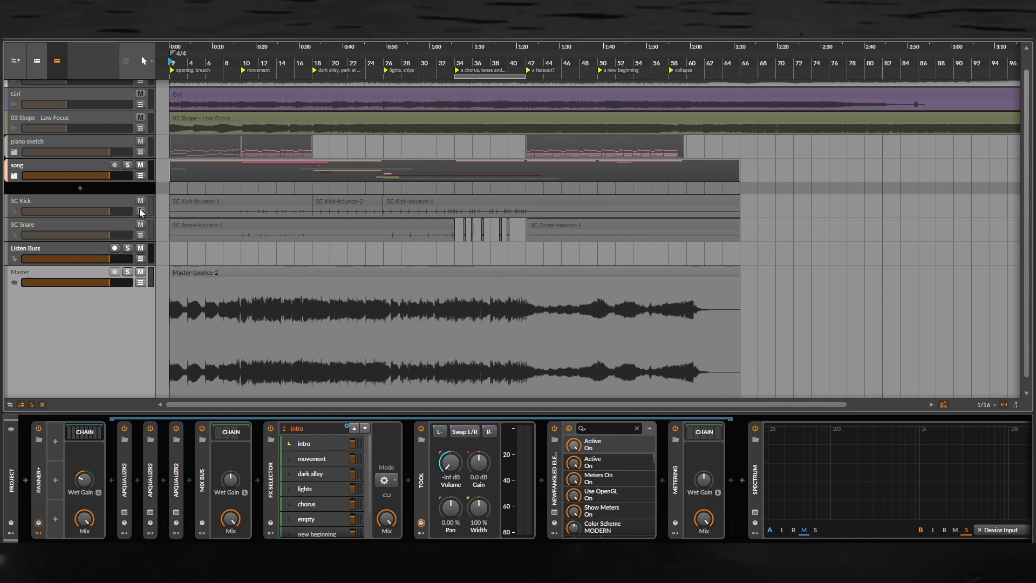
{"action": "scroll", "coordinate": [61, 192], "scroll_direction": "up", "scroll_amount": 1}
Deactivate the song group and select the piano sketch group.
{"action": "left_click", "coordinate": [13, 181]}
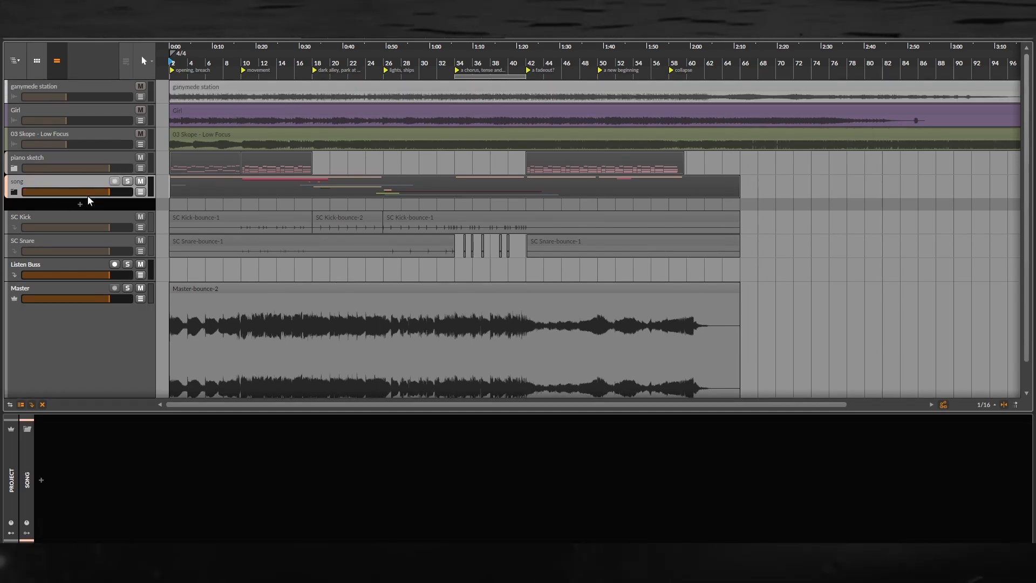
{"action": "key", "text": "alt+a"}
{"action": "left_click", "coordinate": [41, 163]}
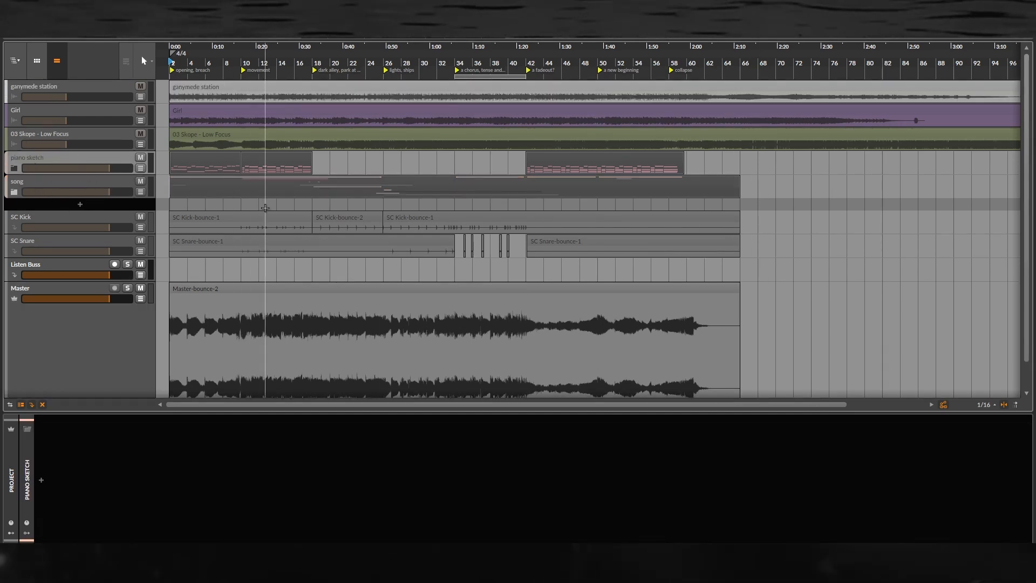
Select the Master track, view the high-pass filter in its first apQualizr2 plug-in window and close the window.
{"action": "scroll", "coordinate": [151, 173], "scroll_direction": "down", "scroll_amount": 1}
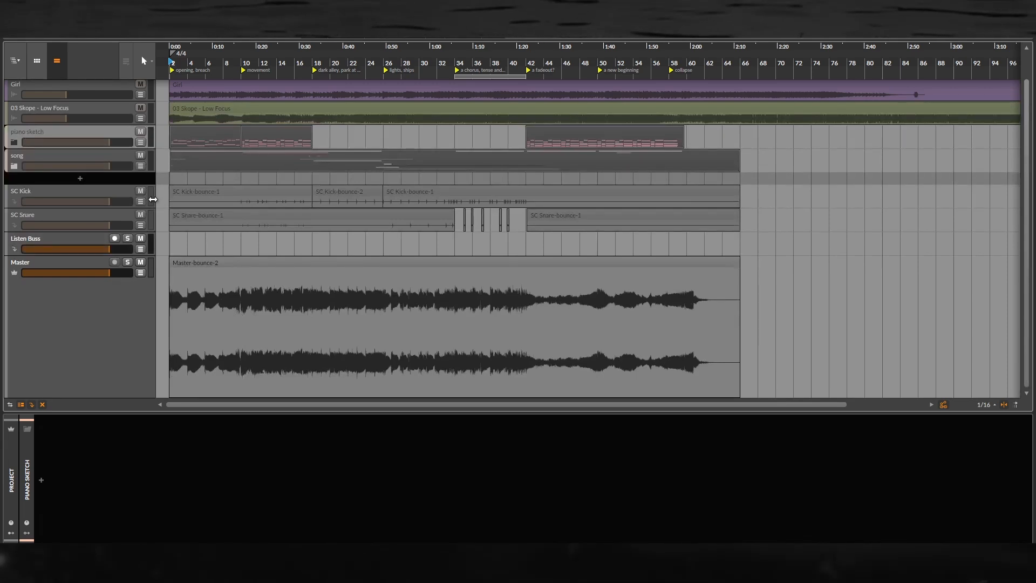
{"action": "scroll", "coordinate": [178, 216], "scroll_direction": "up", "scroll_amount": 1}
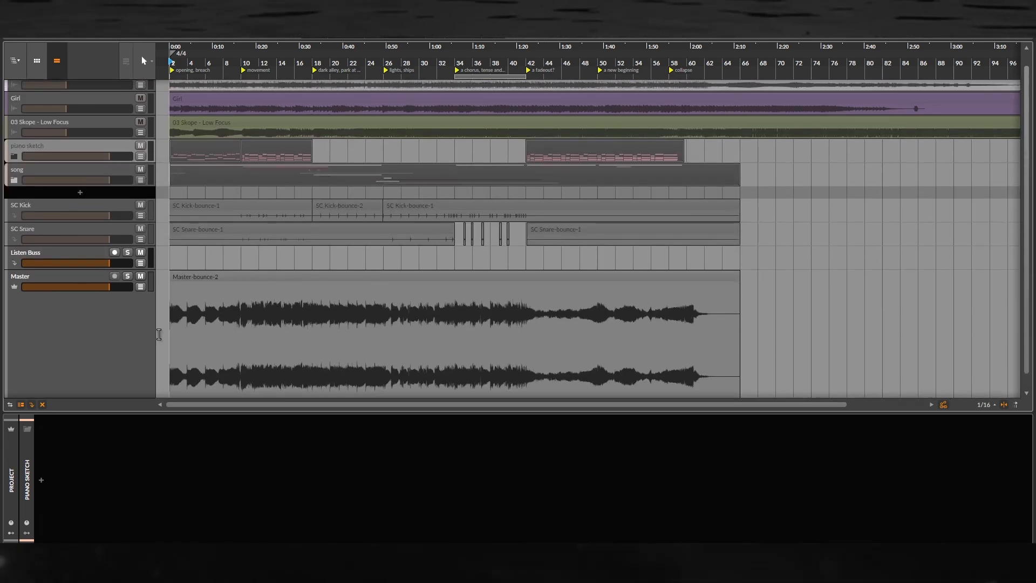
{"action": "left_click_drag", "start_coordinate": [710, 363], "coordinate": [220, 350]}
{"action": "left_click", "coordinate": [92, 329]}
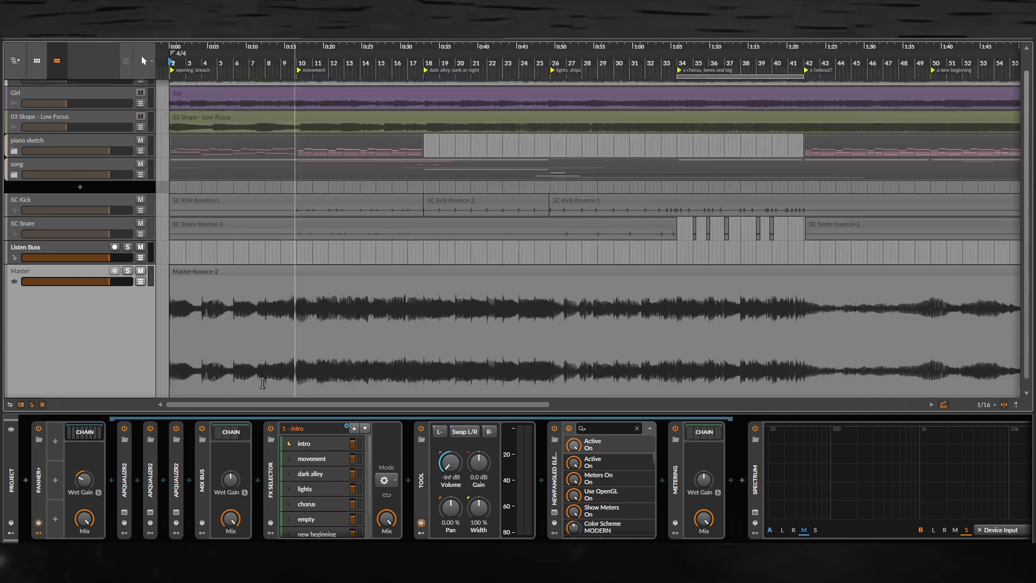
{"action": "scroll", "coordinate": [285, 269], "scroll_direction": "down", "scroll_amount": 1}
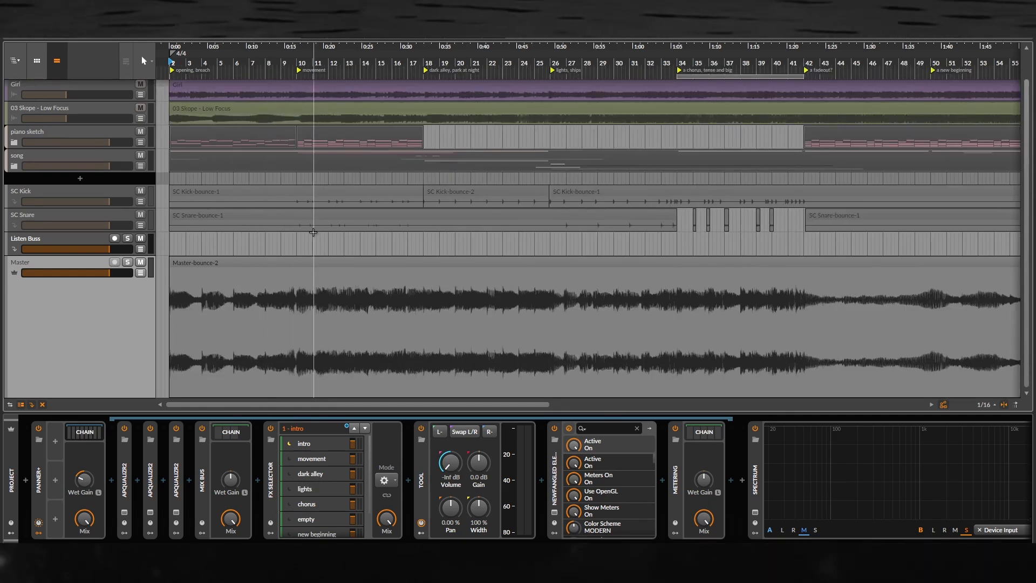
{"action": "left_click", "coordinate": [124, 512]}
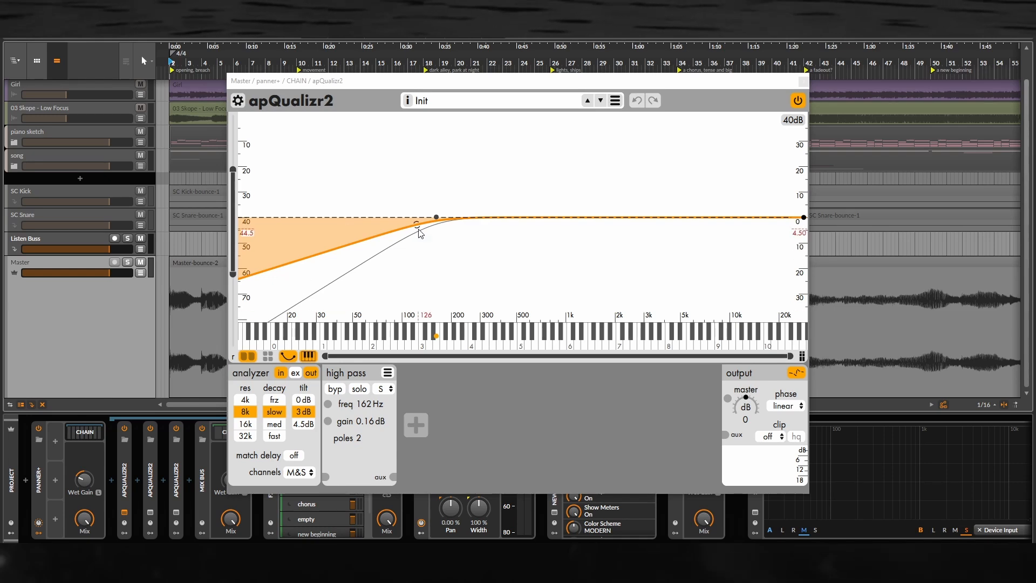
{"action": "left_click", "coordinate": [803, 82]}
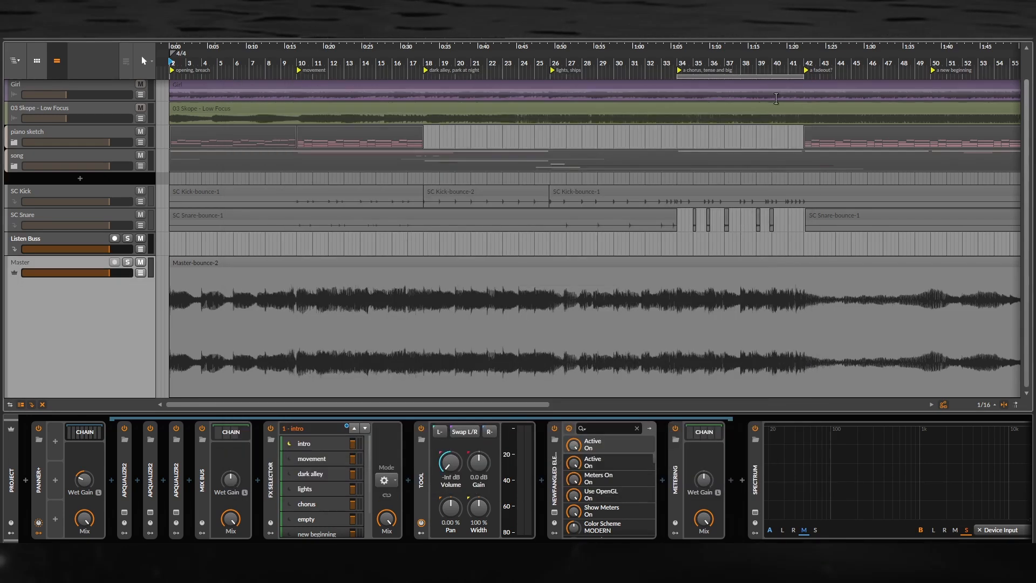
View the low-pass filter in the second apQualizr2 window, close it, and briefly expand the third apQualizr2 device.
{"action": "left_click", "coordinate": [150, 512]}
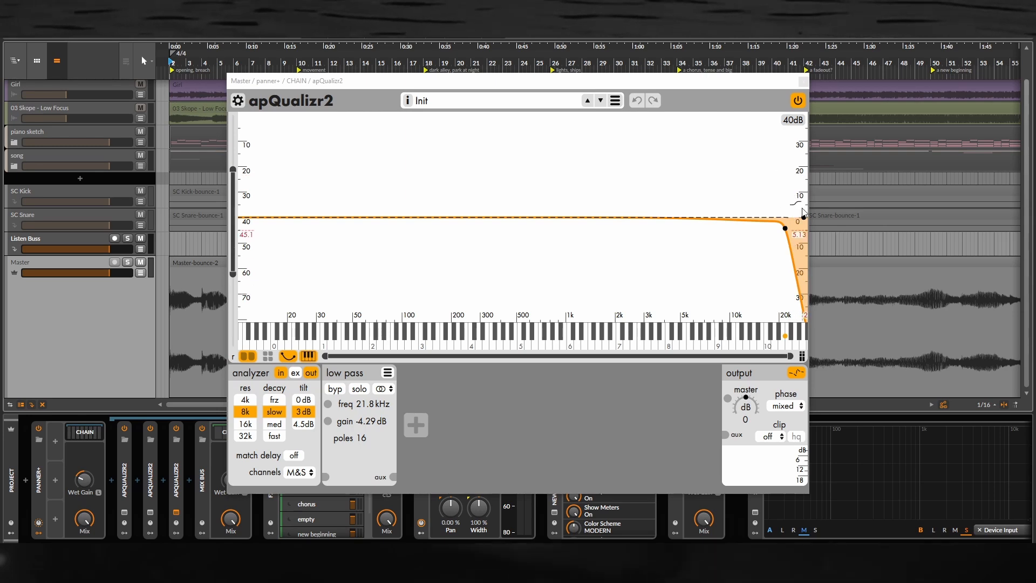
{"action": "left_click", "coordinate": [804, 83]}
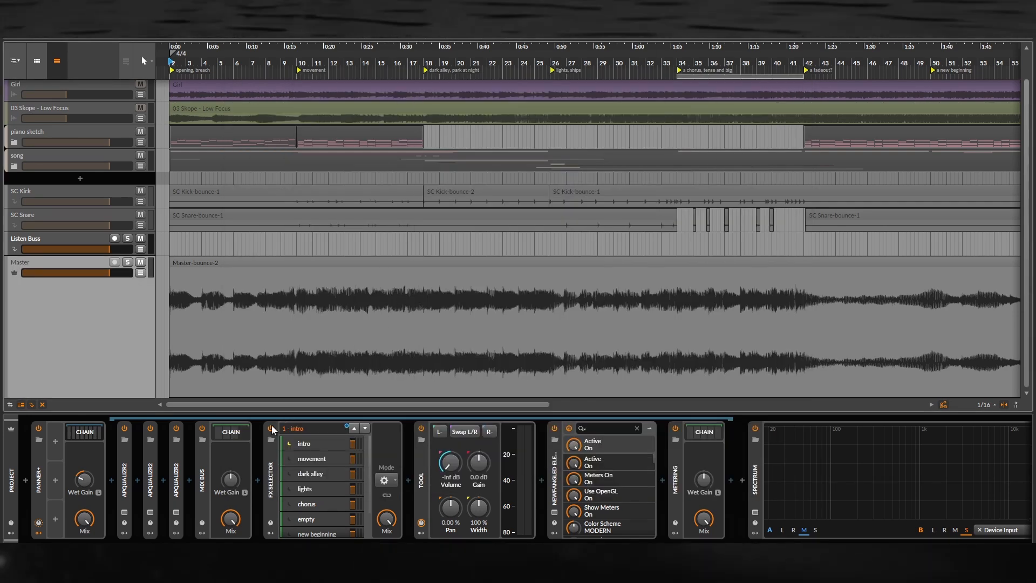
{"action": "double_click", "coordinate": [176, 463]}
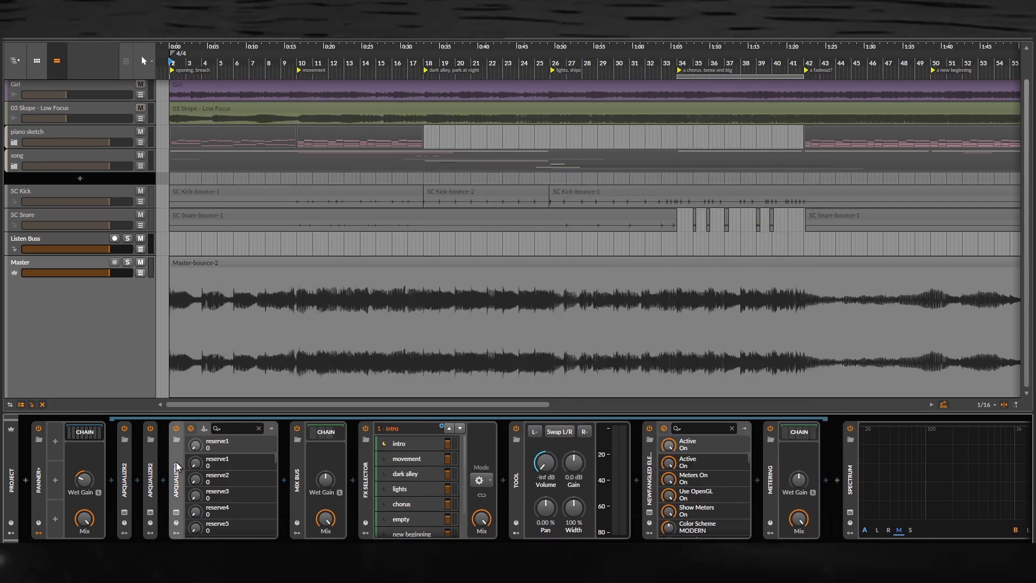
{"action": "double_click", "coordinate": [176, 463]}
Reveal the devices inside the Mix Bus chain, and expand and collapse its Tool device.
{"action": "left_click", "coordinate": [231, 432]}
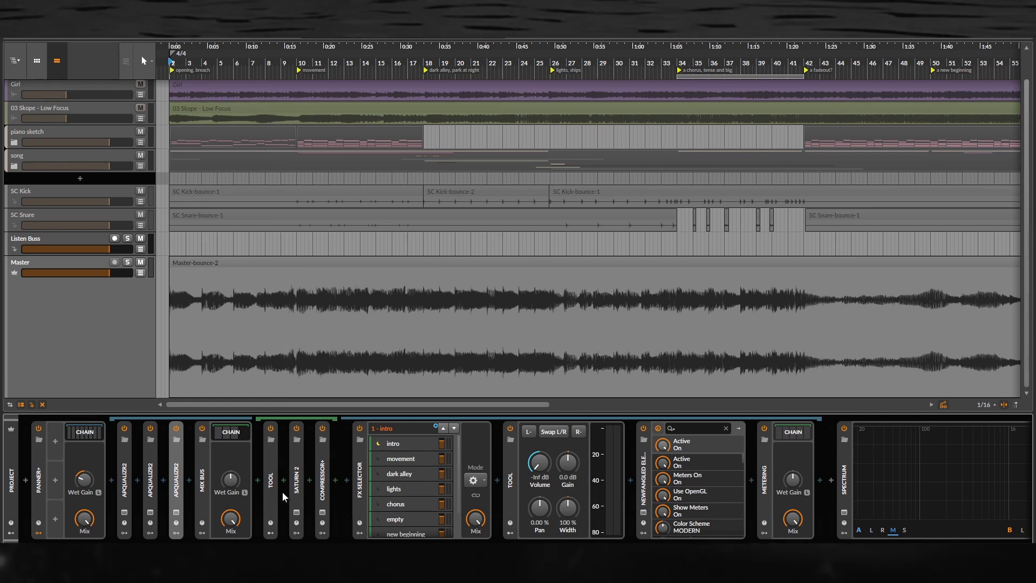
{"action": "scroll", "coordinate": [309, 305], "scroll_direction": "up", "scroll_amount": 3}
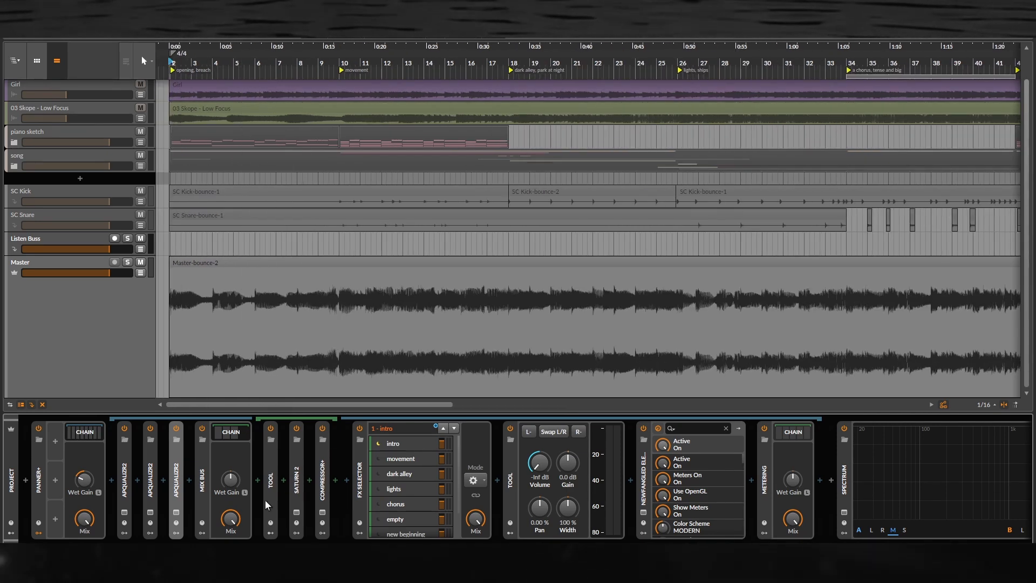
{"action": "double_click", "coordinate": [275, 484]}
{"action": "double_click", "coordinate": [272, 483]}
{"action": "double_click", "coordinate": [272, 478]}
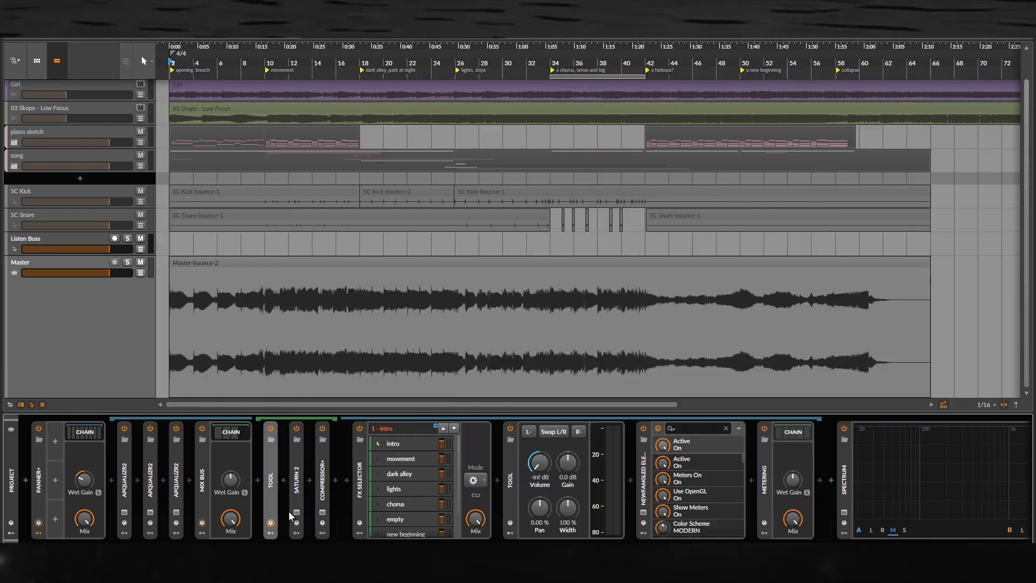
View the Mix Bus chain's Saturn 2 window and Compressor+ settings, closing each, and collapse the Mix Bus.
{"action": "left_click", "coordinate": [296, 512]}
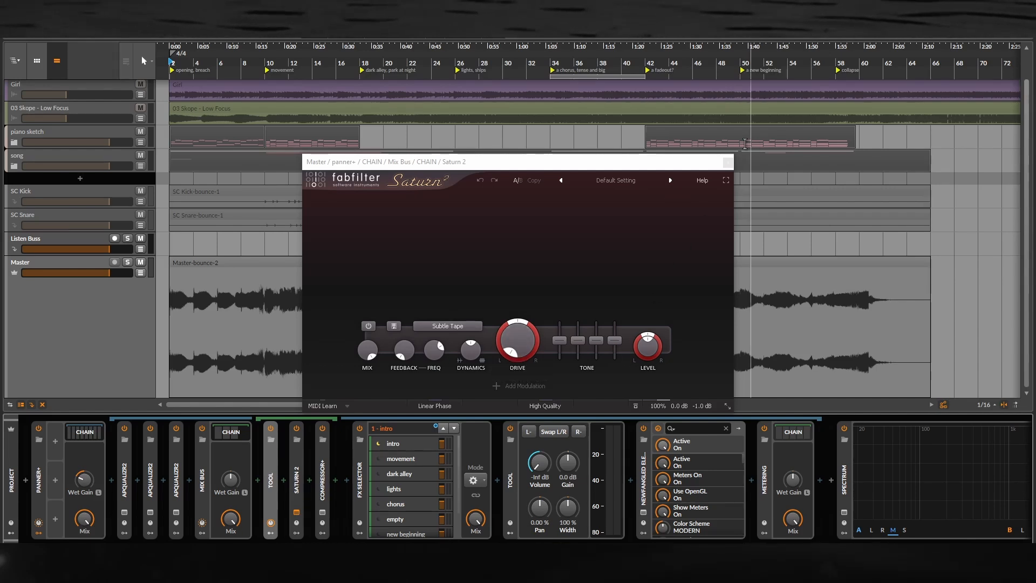
{"action": "left_click", "coordinate": [728, 162]}
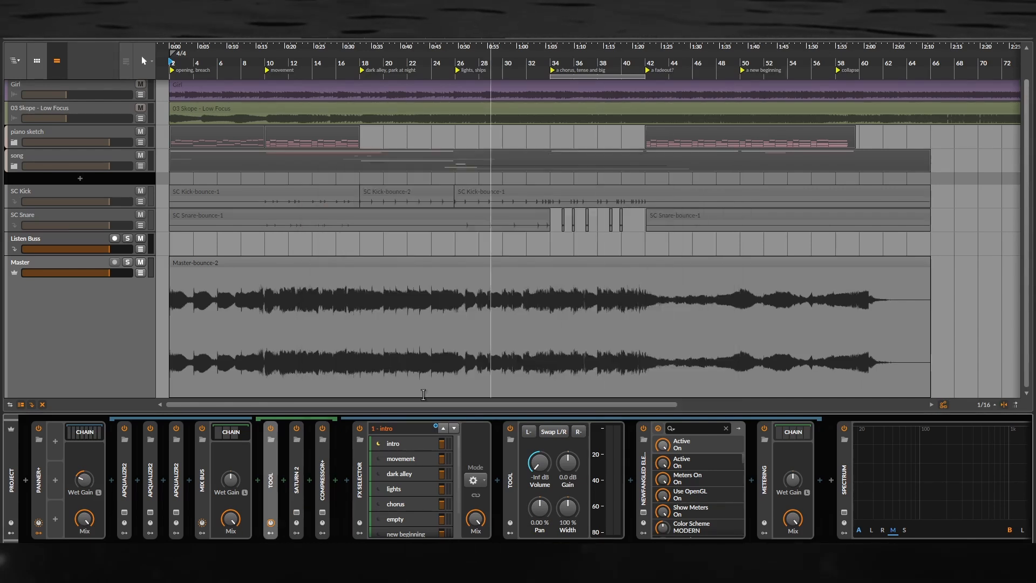
{"action": "left_click", "coordinate": [320, 483]}
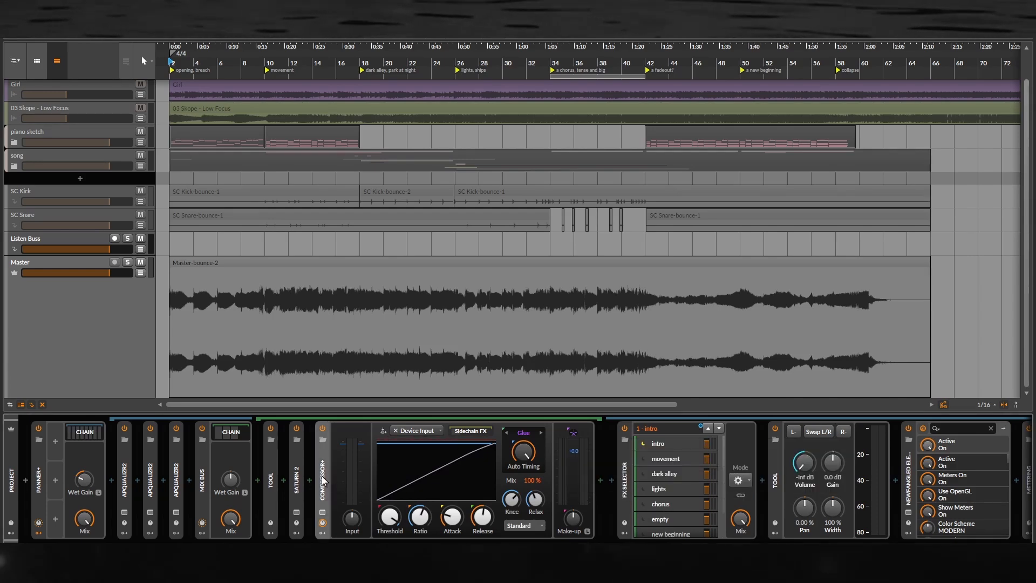
{"action": "double_click", "coordinate": [322, 477]}
{"action": "left_click", "coordinate": [202, 477]}
{"action": "double_click", "coordinate": [205, 473]}
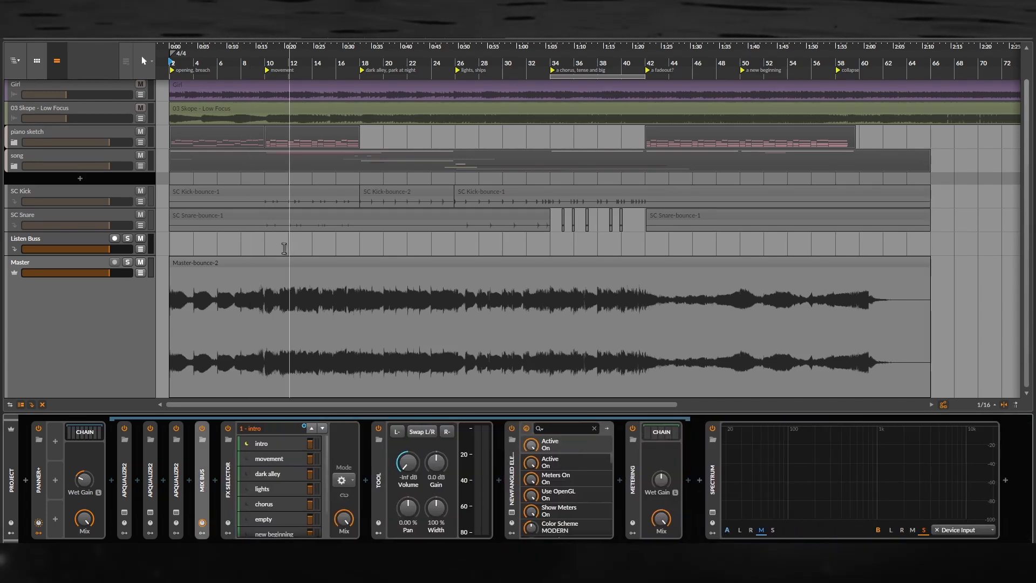
Show the FX Selector's intro layer and examine the opening and movement sections of the Master-bounce-2 waveform.
{"action": "scroll", "coordinate": [259, 314], "scroll_direction": "up", "scroll_amount": 3}
{"action": "left_click_drag", "start_coordinate": [278, 316], "coordinate": [314, 319]}
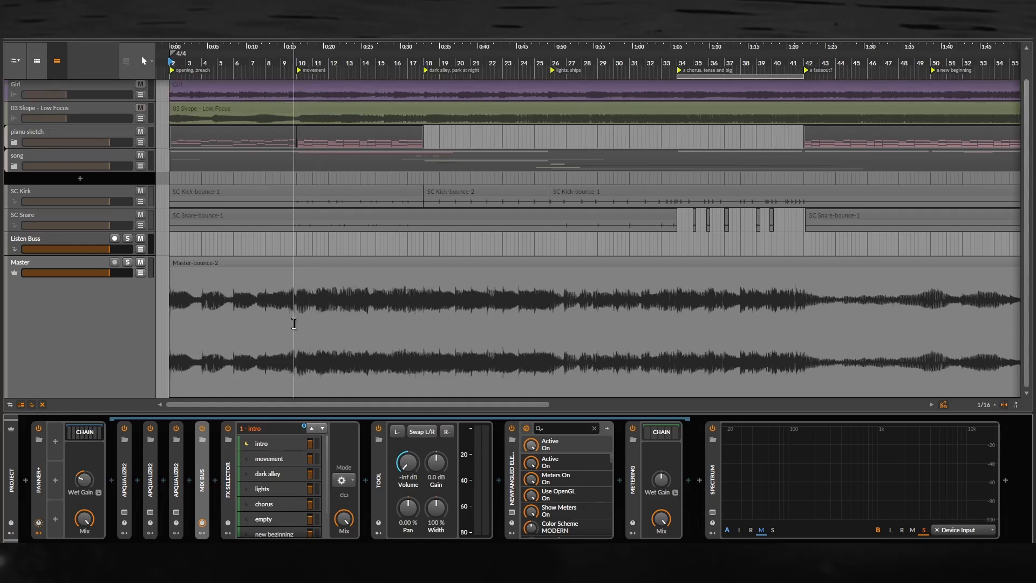
{"action": "left_click", "coordinate": [263, 443]}
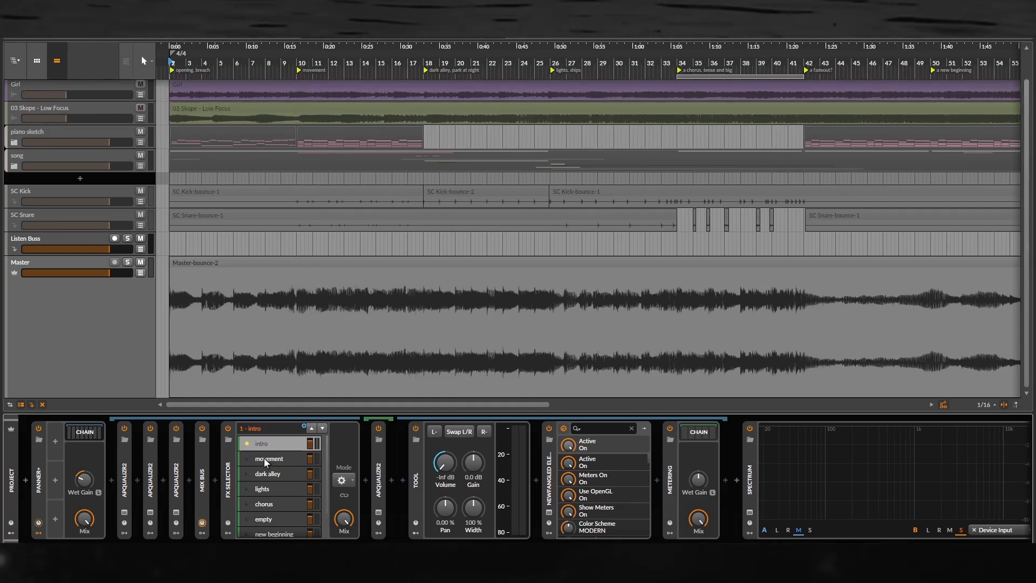
{"action": "scroll", "coordinate": [375, 312], "scroll_direction": "down", "scroll_amount": 2}
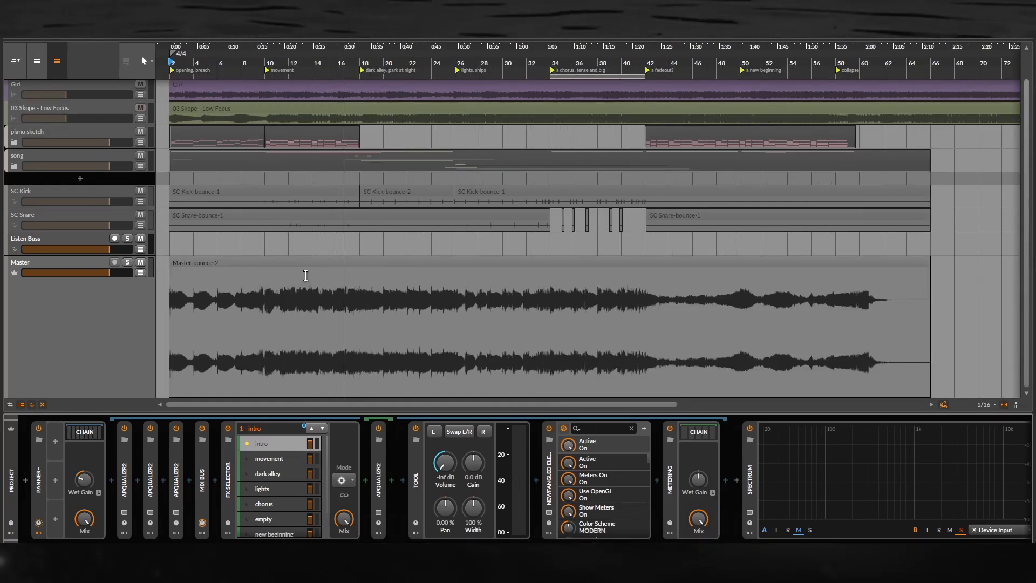
{"action": "scroll", "coordinate": [237, 299], "scroll_direction": "up", "scroll_amount": 2}
{"action": "left_click_drag", "start_coordinate": [237, 301], "coordinate": [273, 305]}
{"action": "scroll", "coordinate": [418, 315], "scroll_direction": "down", "scroll_amount": 2}
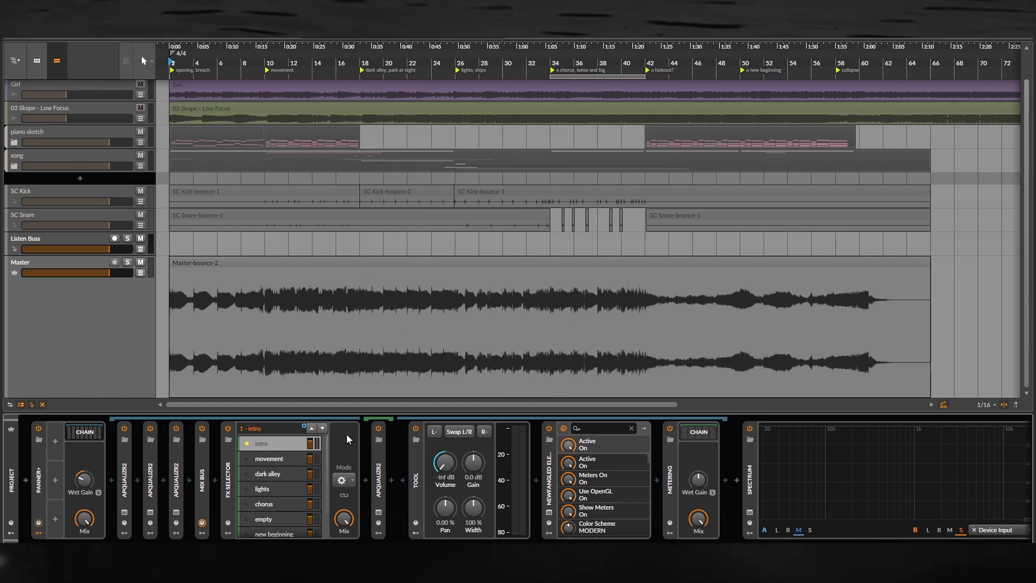
{"action": "scroll", "coordinate": [274, 306], "scroll_direction": "up", "scroll_amount": 2}
{"action": "scroll", "coordinate": [274, 305], "scroll_direction": "down", "scroll_amount": 2}
{"action": "scroll", "coordinate": [273, 306], "scroll_direction": "up", "scroll_amount": 2}
{"action": "left_click_drag", "start_coordinate": [274, 305], "coordinate": [418, 313]}
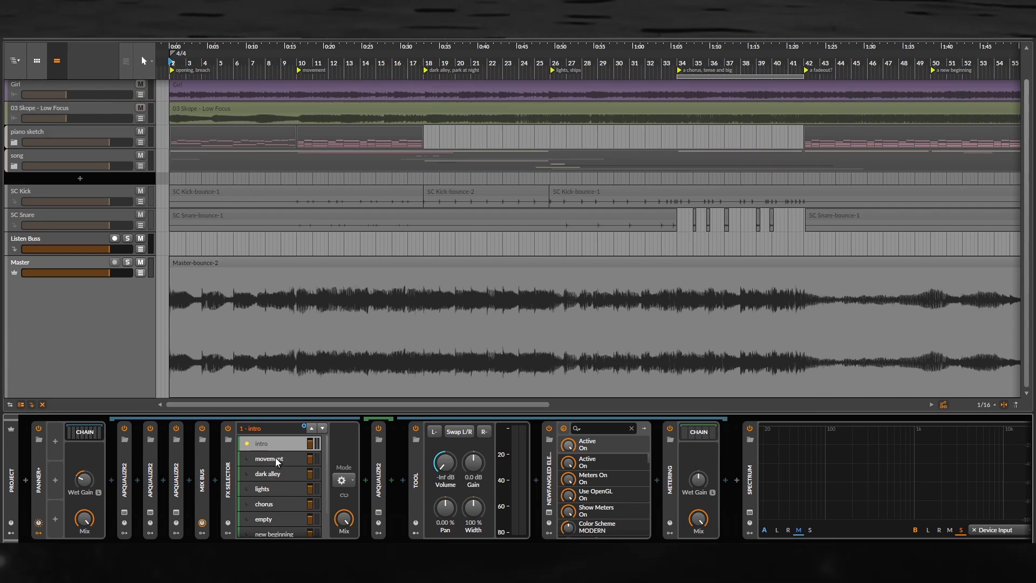
View the TDR Arbiter window in the FX Selector's movement layer and show the dark alley layer's devices.
{"action": "left_click", "coordinate": [269, 460]}
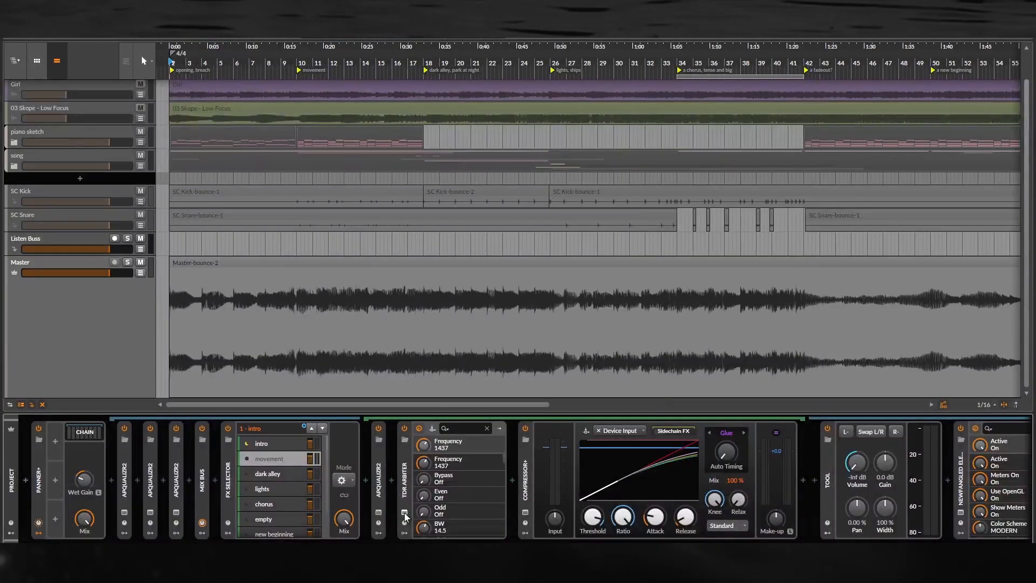
{"action": "left_click", "coordinate": [404, 512]}
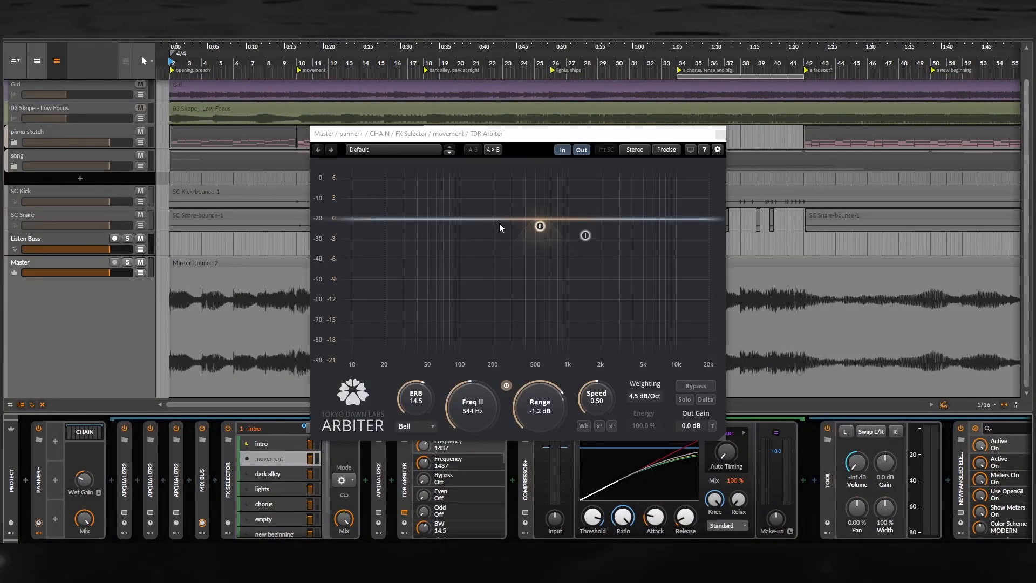
{"action": "left_click", "coordinate": [268, 474]}
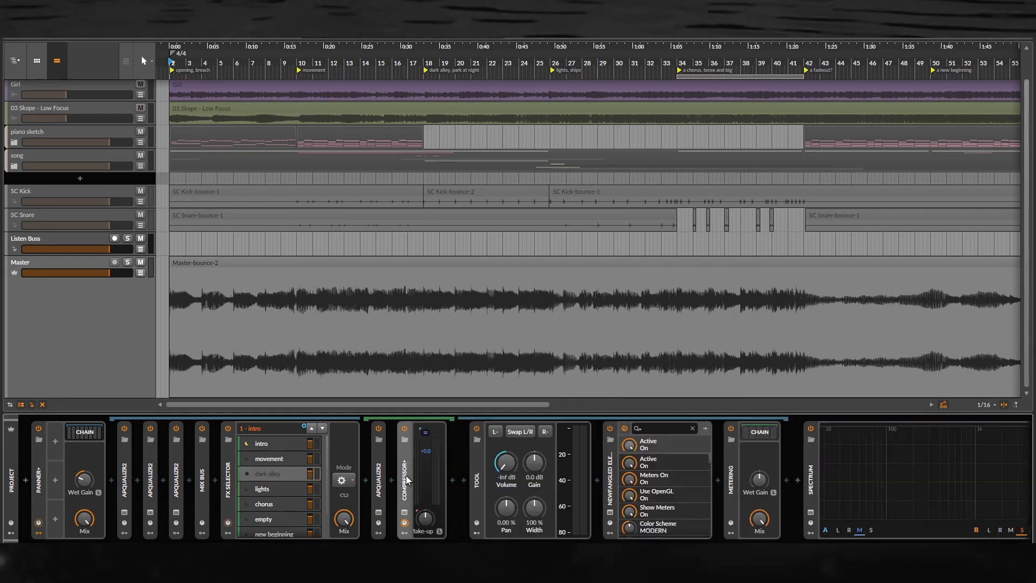
Show the FX Selector's lights layer, open and close its Spectre plug-in, and expand and collapse its default tool.
{"action": "left_click", "coordinate": [268, 489]}
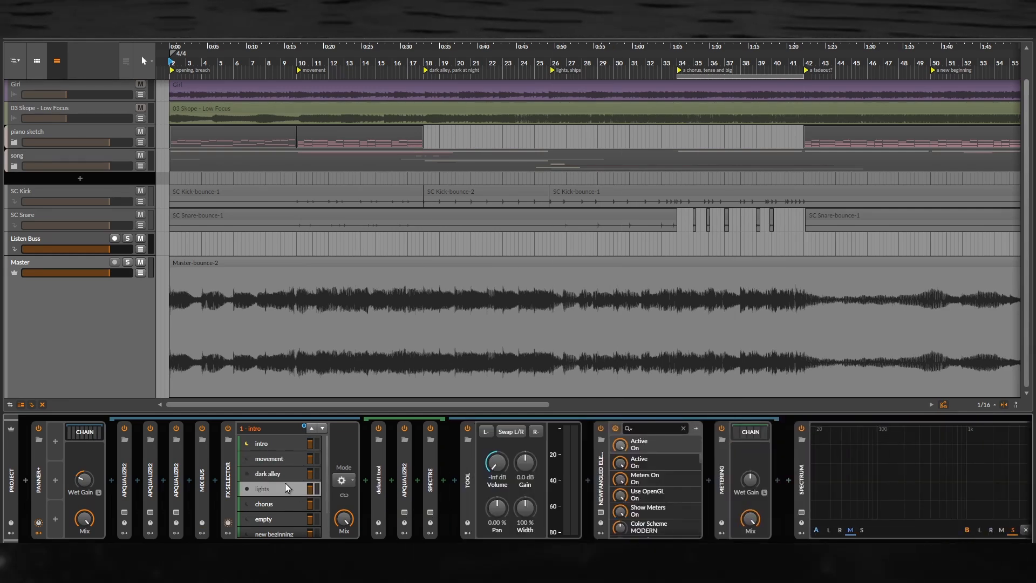
{"action": "left_click", "coordinate": [430, 511]}
{"action": "left_click", "coordinate": [430, 511]}
{"action": "left_click", "coordinate": [379, 485]}
{"action": "double_click", "coordinate": [380, 485]}
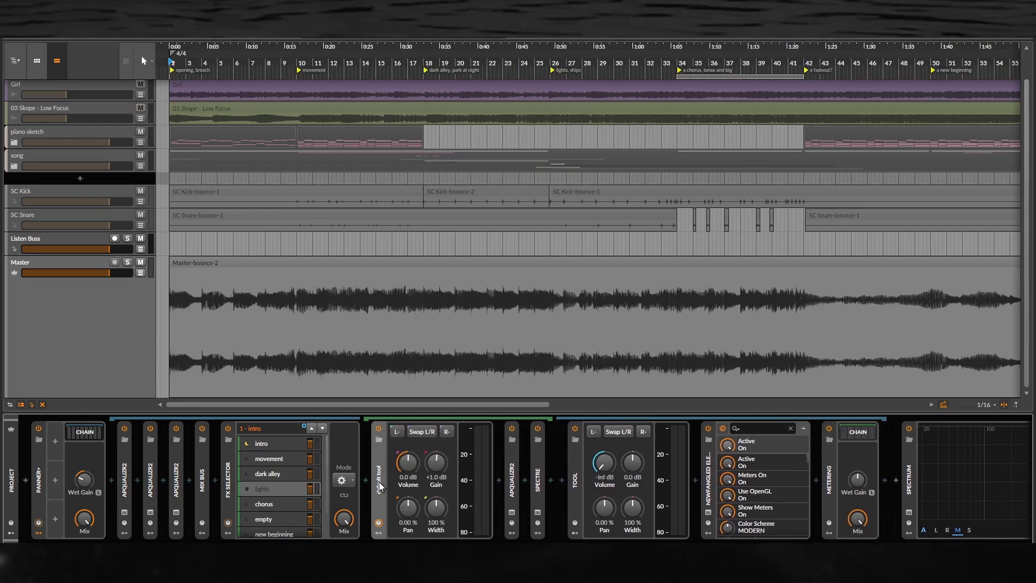
{"action": "double_click", "coordinate": [380, 486]}
Show the FX Selector's chorus layer, expand its apQualizr2 device, and open and close the plug-in window.
{"action": "left_click", "coordinate": [259, 504]}
{"action": "left_click", "coordinate": [376, 489]}
{"action": "double_click", "coordinate": [377, 488]}
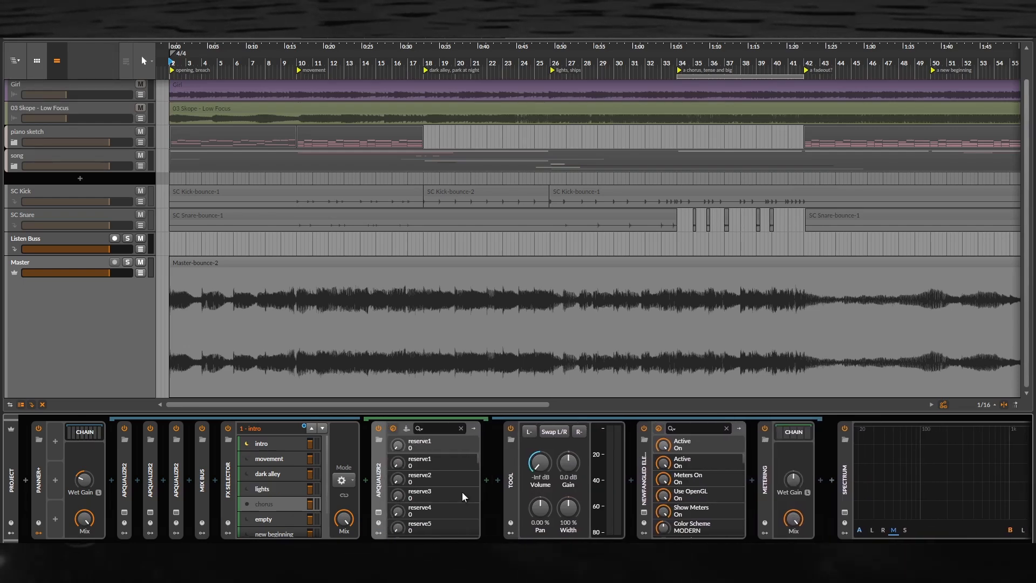
{"action": "left_click", "coordinate": [380, 511]}
{"action": "left_click", "coordinate": [380, 510]}
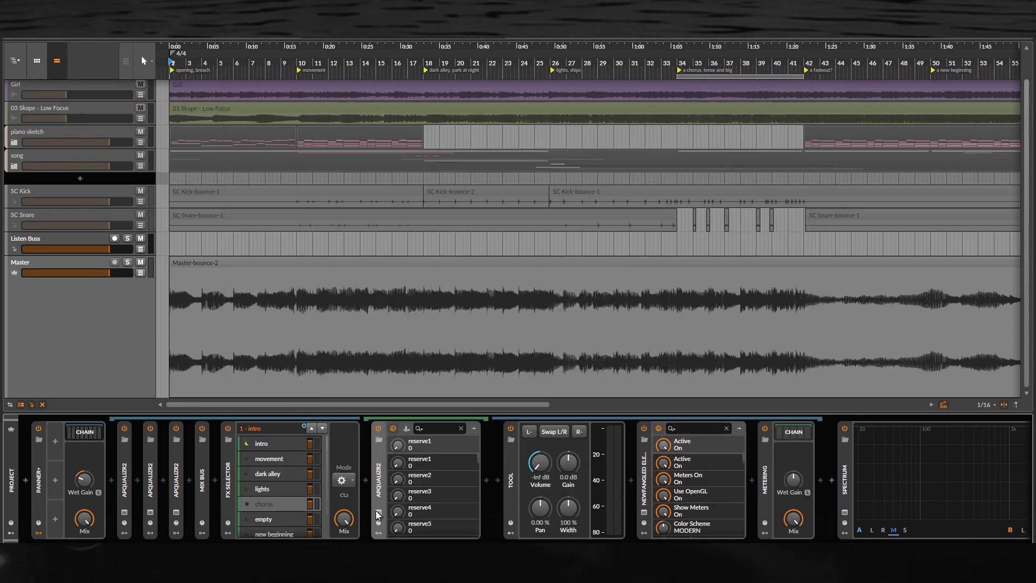
Show the FX Selector's new beginning layer, view its Pro-MB plug-in window and close it.
{"action": "left_click", "coordinate": [274, 502]}
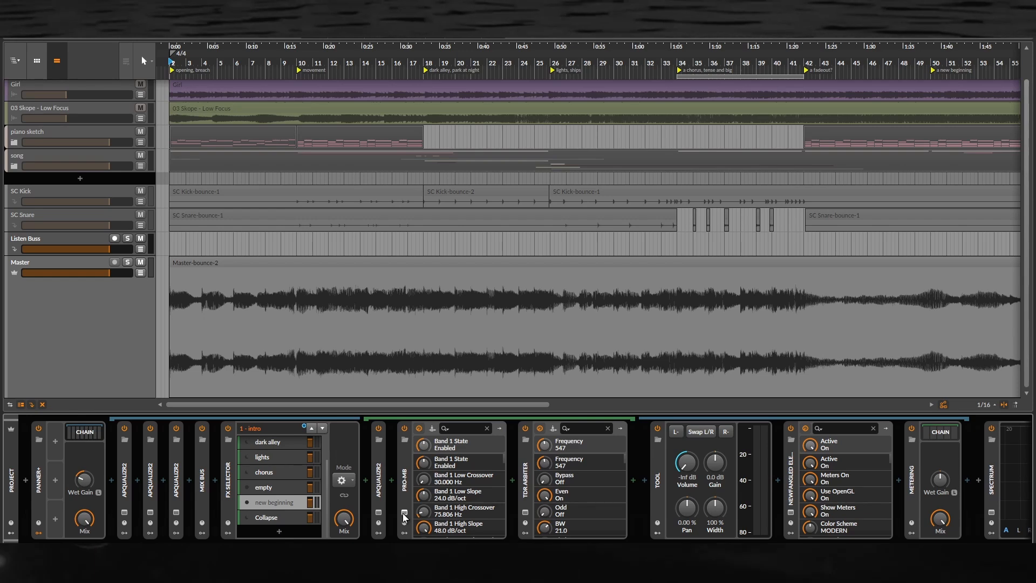
{"action": "left_click", "coordinate": [404, 514]}
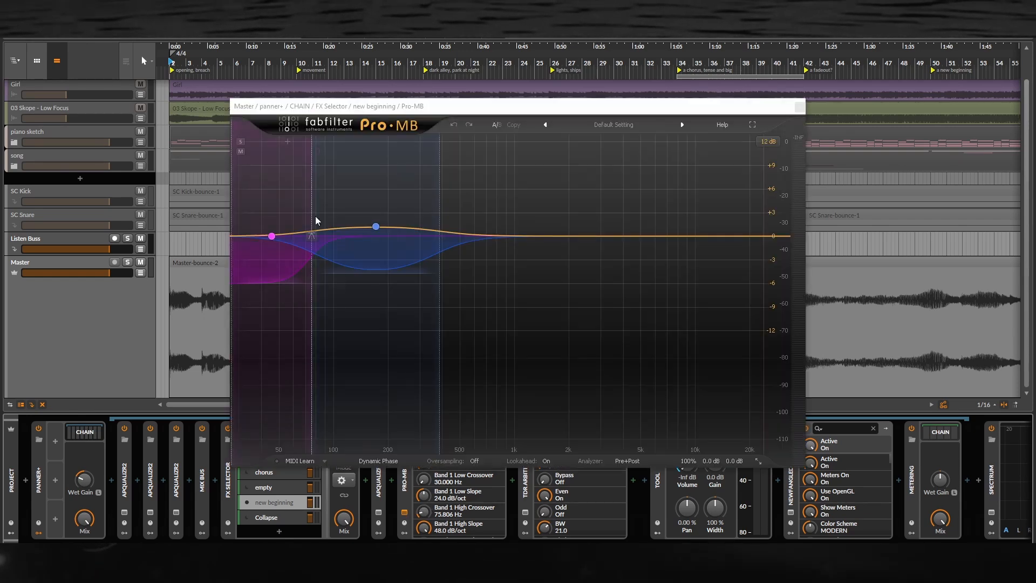
{"action": "left_click", "coordinate": [405, 514]}
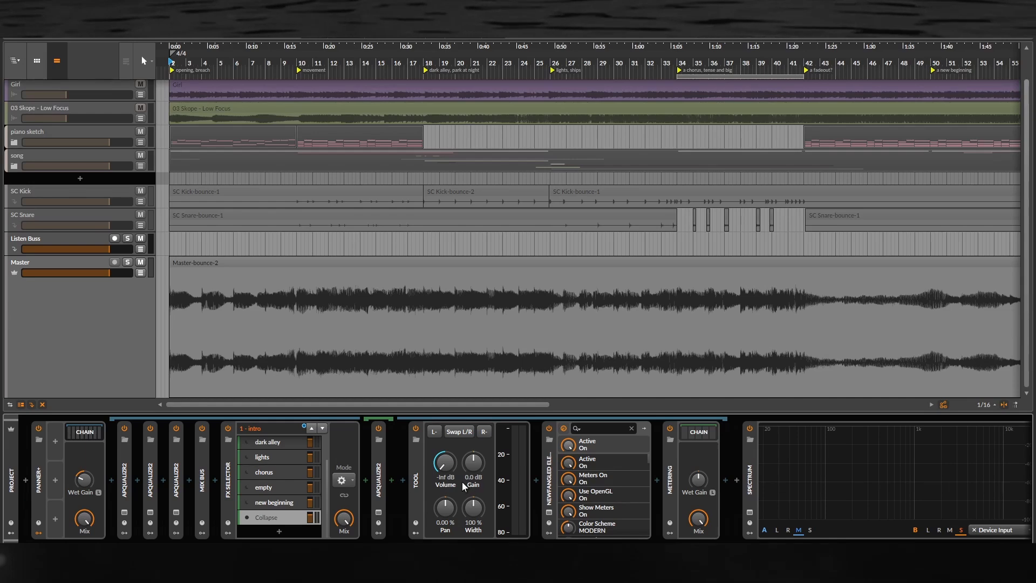
Collapse the Tool device after the FX Selector, view the limiter settings in Newfangled Elevate and close its window.
{"action": "left_click", "coordinate": [415, 465]}
{"action": "left_click", "coordinate": [442, 512]}
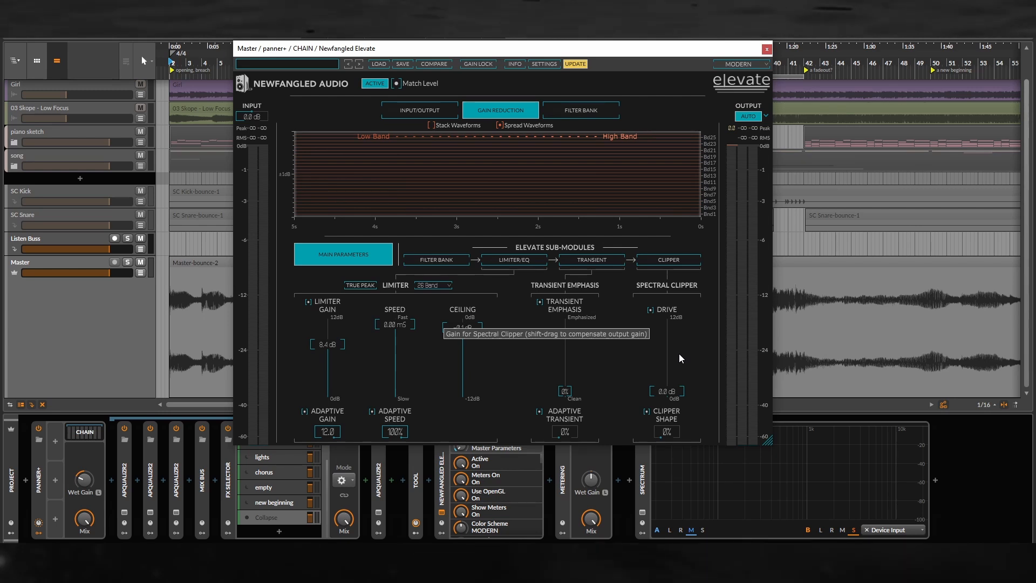
{"action": "left_click", "coordinate": [767, 49]}
Examine the Master-bounce-2 waveform over the full song length and the arrangement tracks above it.
{"action": "scroll", "coordinate": [737, 120], "scroll_direction": "down", "scroll_amount": 2}
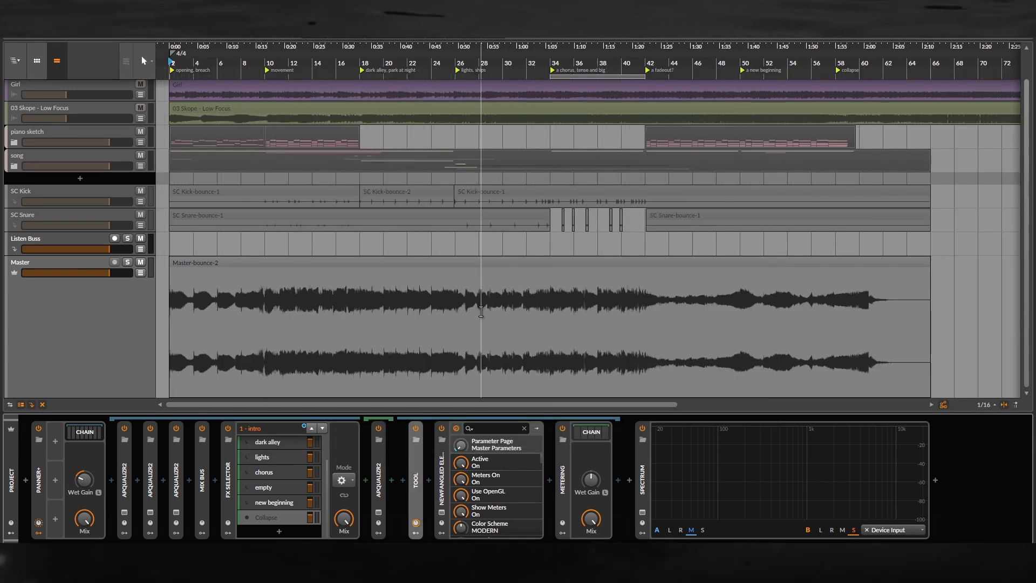
{"action": "scroll", "coordinate": [320, 340], "scroll_direction": "down", "scroll_amount": 3}
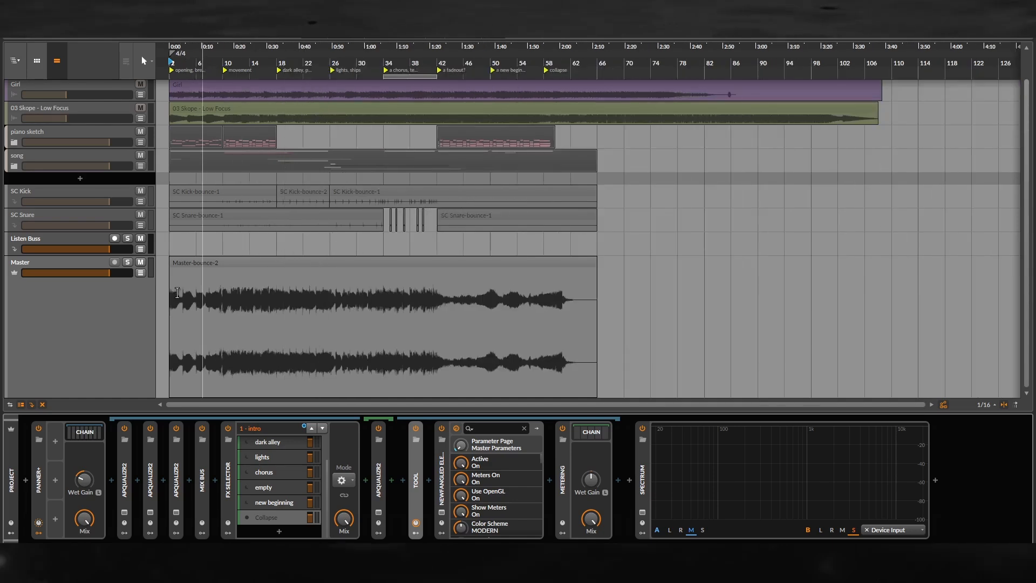
{"action": "scroll", "coordinate": [208, 323], "scroll_direction": "up", "scroll_amount": 3}
{"action": "left_click", "coordinate": [171, 294]}
{"action": "left_click_drag", "start_coordinate": [229, 314], "coordinate": [252, 345]}
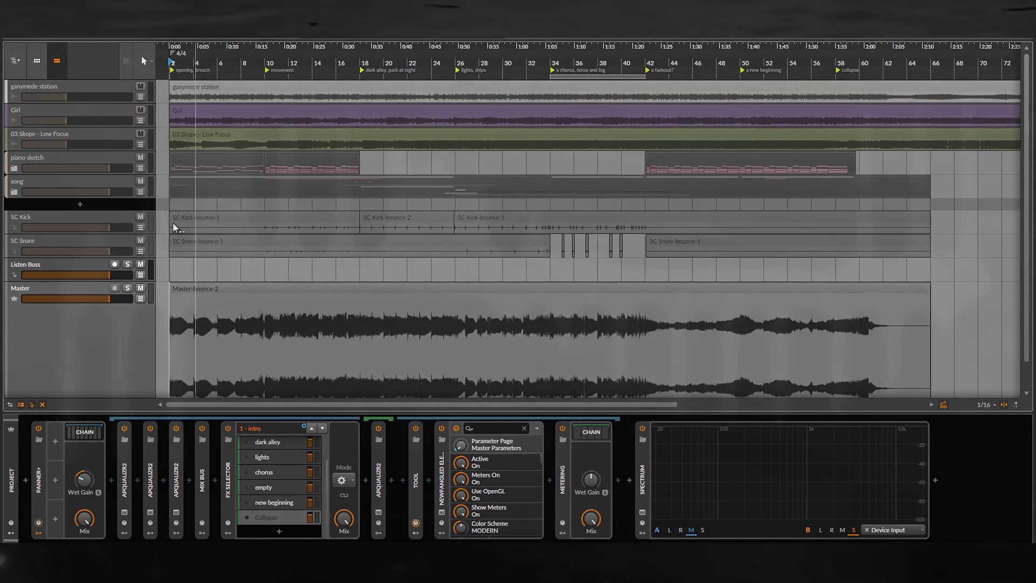
{"action": "left_click", "coordinate": [168, 193]}
{"action": "scroll", "coordinate": [165, 171], "scroll_direction": "up", "scroll_amount": 6}
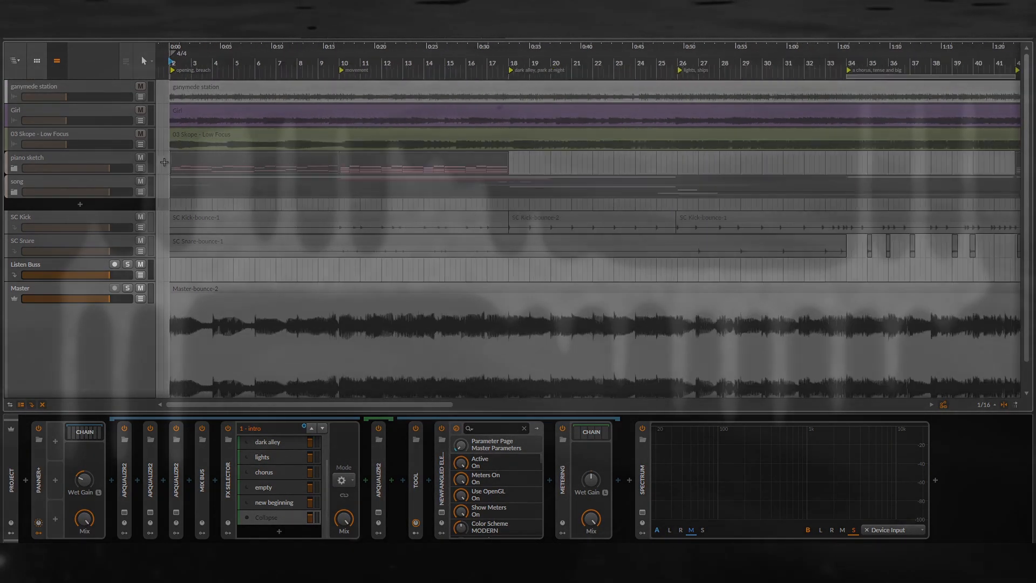
{"action": "scroll", "coordinate": [165, 165], "scroll_direction": "down", "scroll_amount": 3}
{"action": "scroll", "coordinate": [172, 164], "scroll_direction": "up", "scroll_amount": 5}
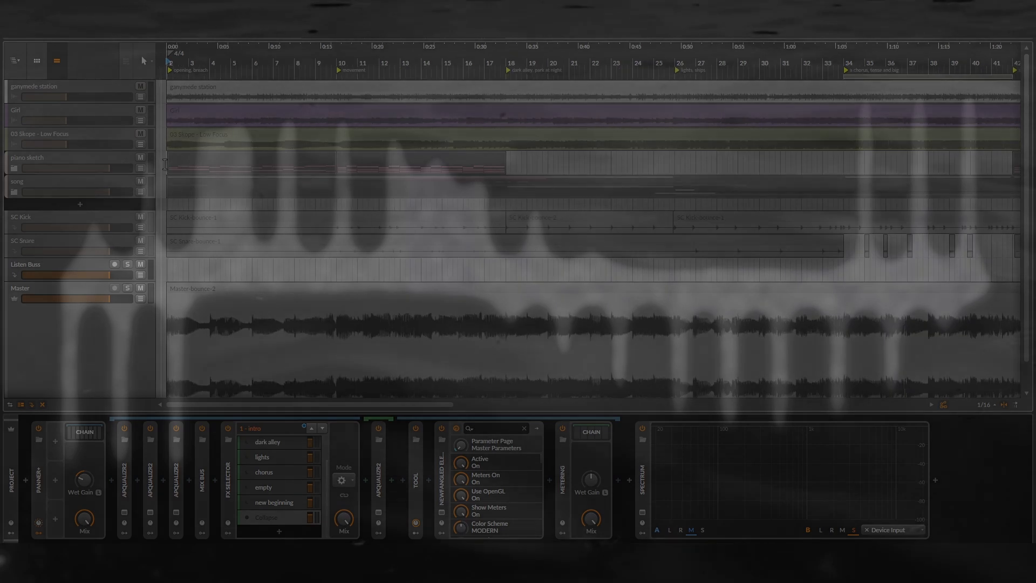